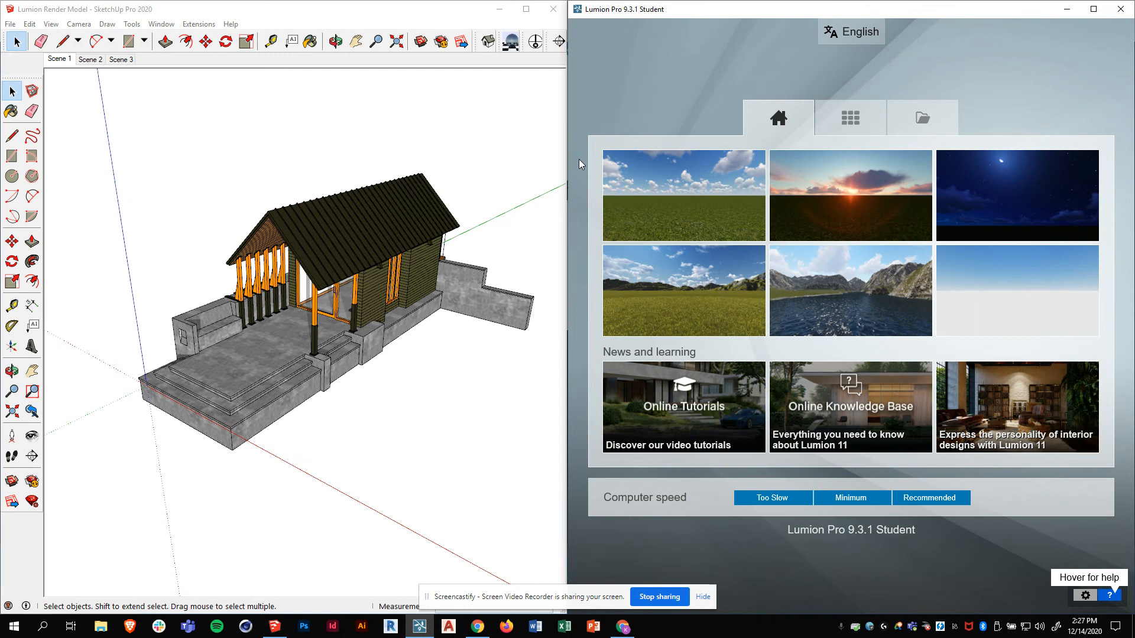
- Orbit the cabin model slightly and move the floating Lumion LiveSync toolbar to a convenient spot
mouse_move(296, 413)
middle_mouse_down()
mouse_move(332, 375)
mouse_move(169, 347)
mouse_move(119, 309)
mouse_move(378, 414)
middle_mouse_up()
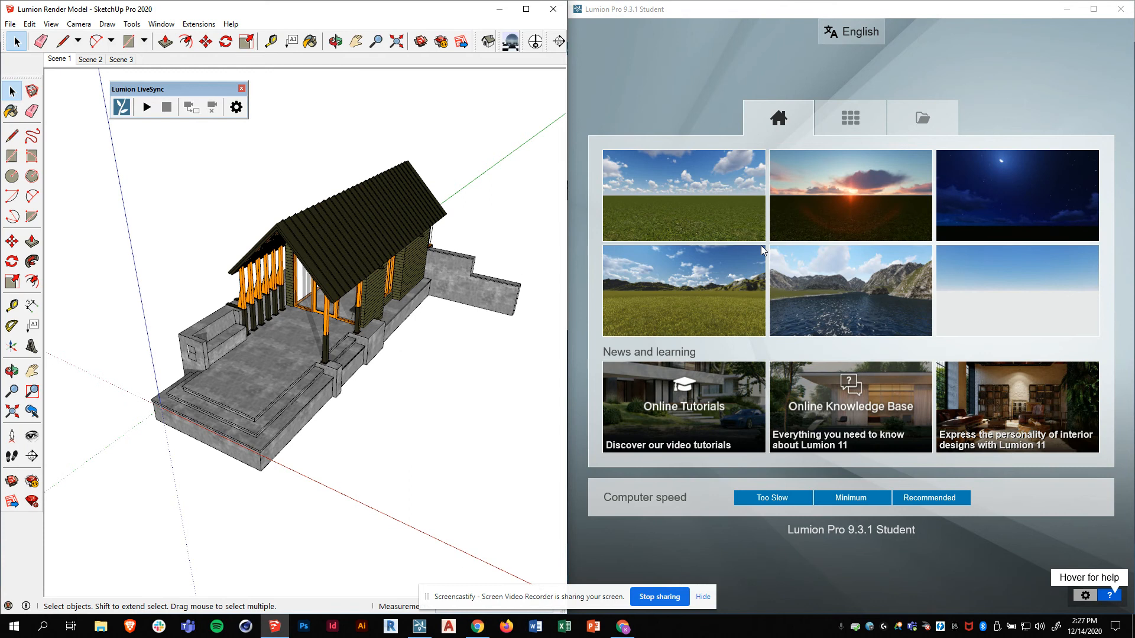
mouse_move(431, 421)
middle_mouse_down()
mouse_move(392, 414)
mouse_move(394, 425)
middle_mouse_up()
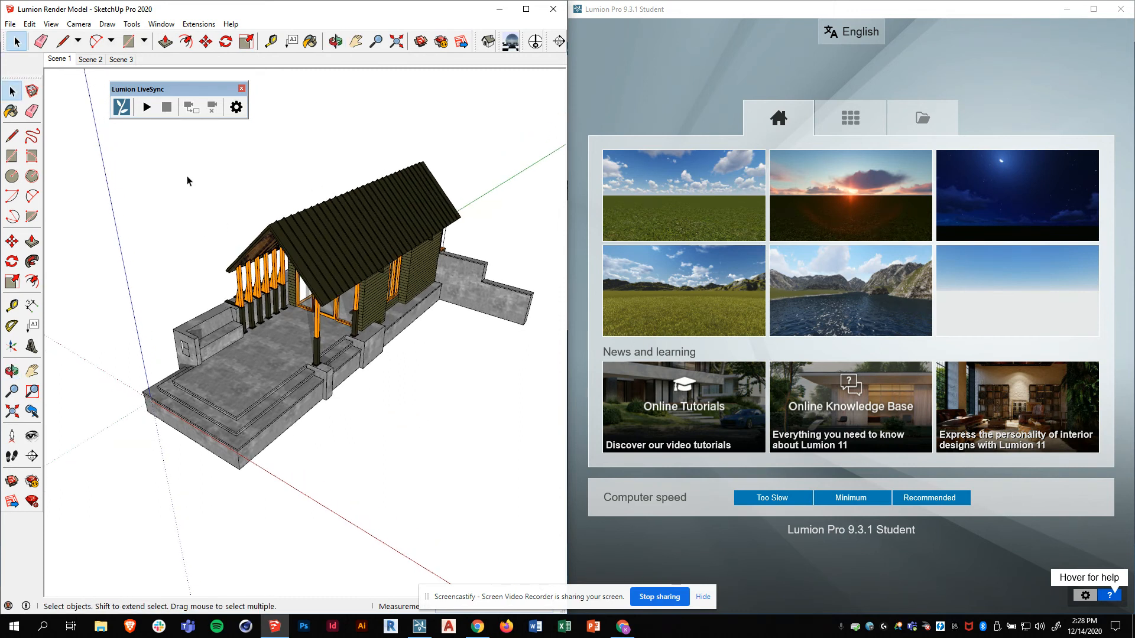
mouse_move(169, 89)
left_mouse_down()
mouse_move(148, 95)
mouse_move(166, 101)
left_mouse_up()
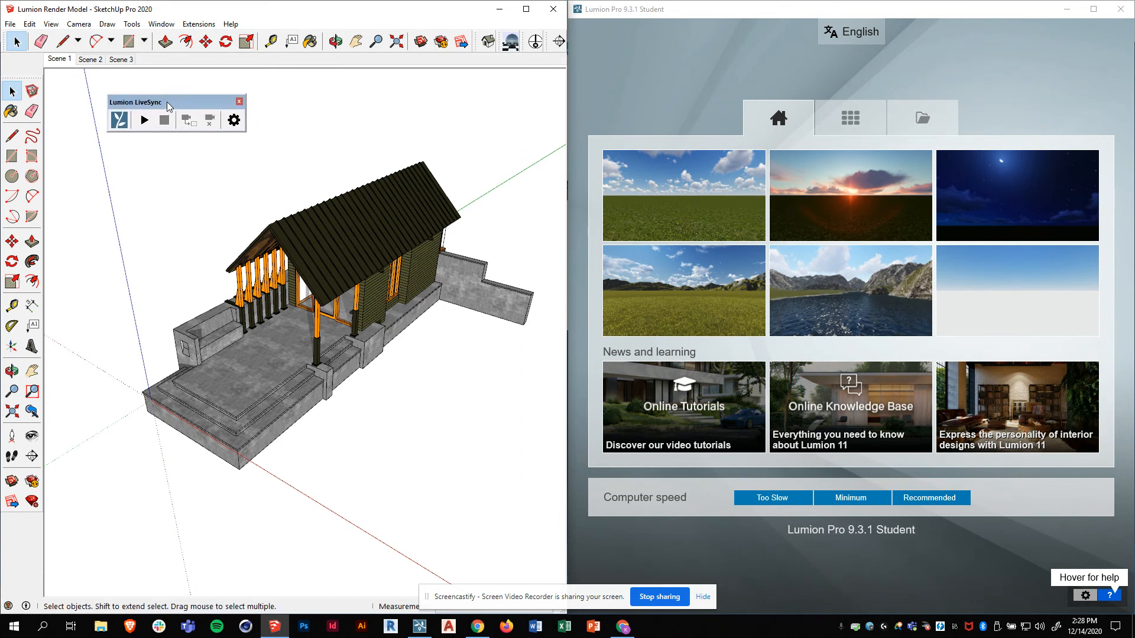
left_click_drag(169, 106, 183, 111)
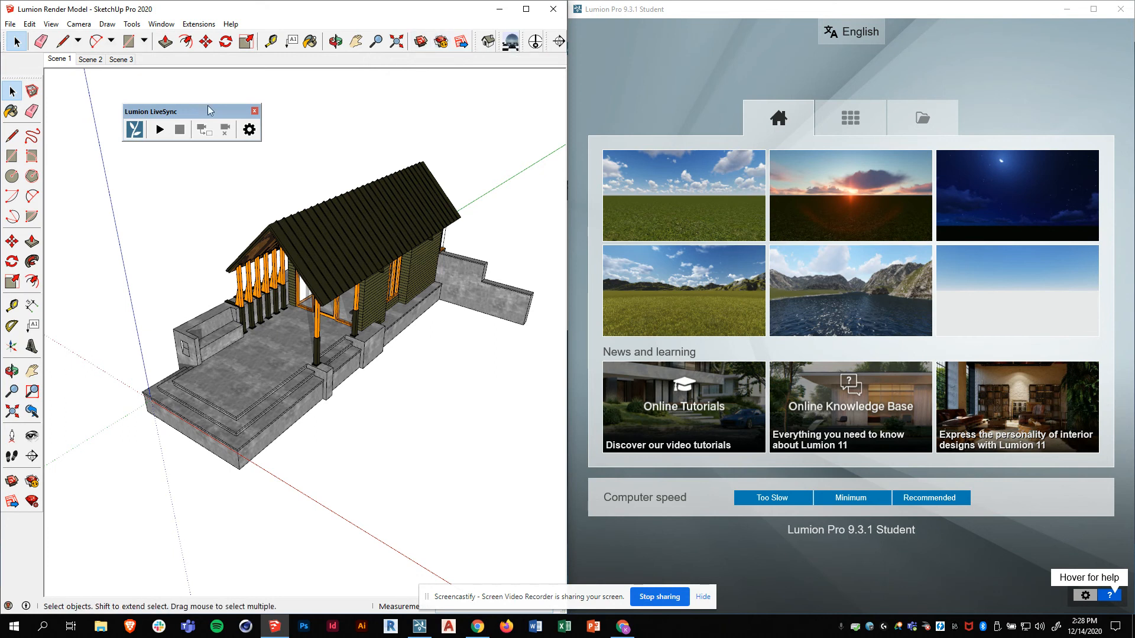
left_click_drag(214, 110, 223, 120)
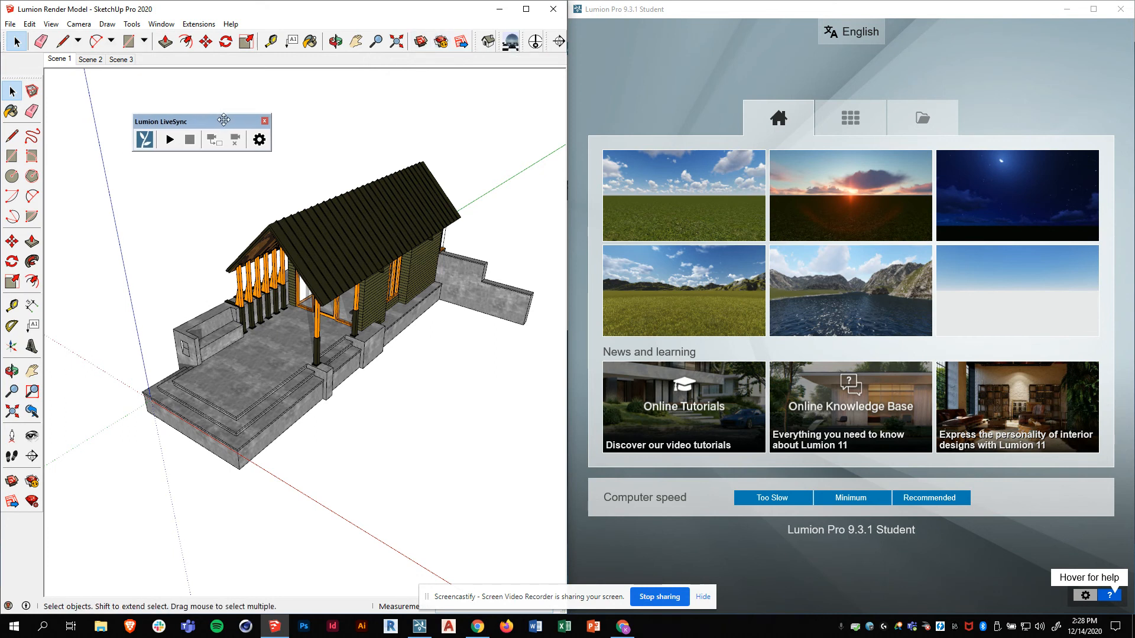
- Search the Extension Warehouse for 'lumion' and open the Lumion LiveSync for SketchUp page
left_click(442, 43)
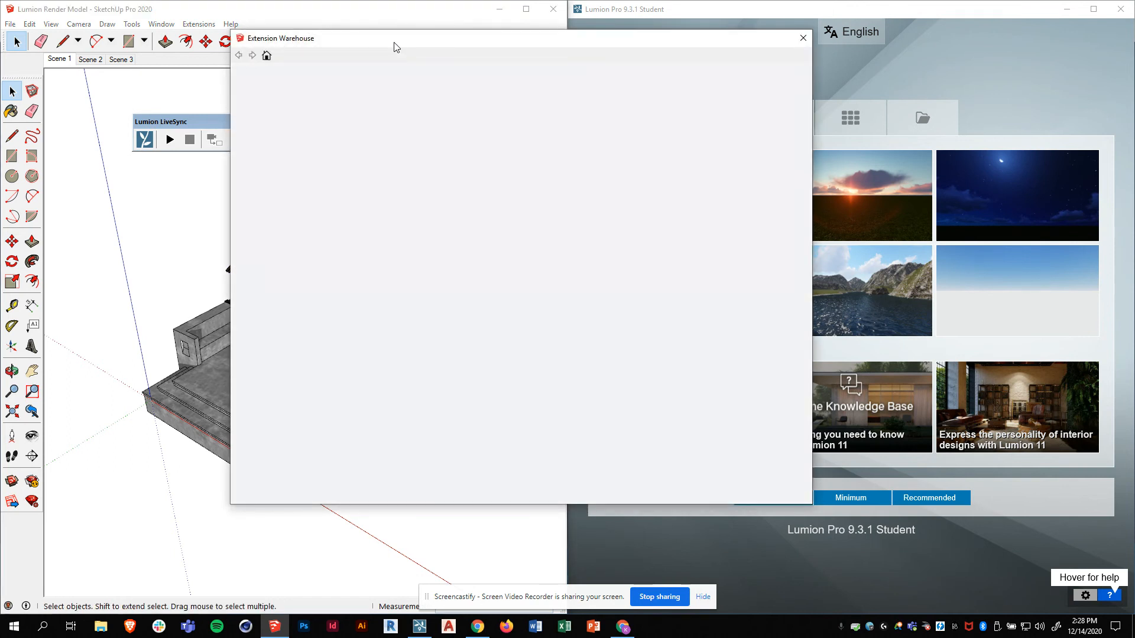
left_click_drag(347, 88, 338, 87)
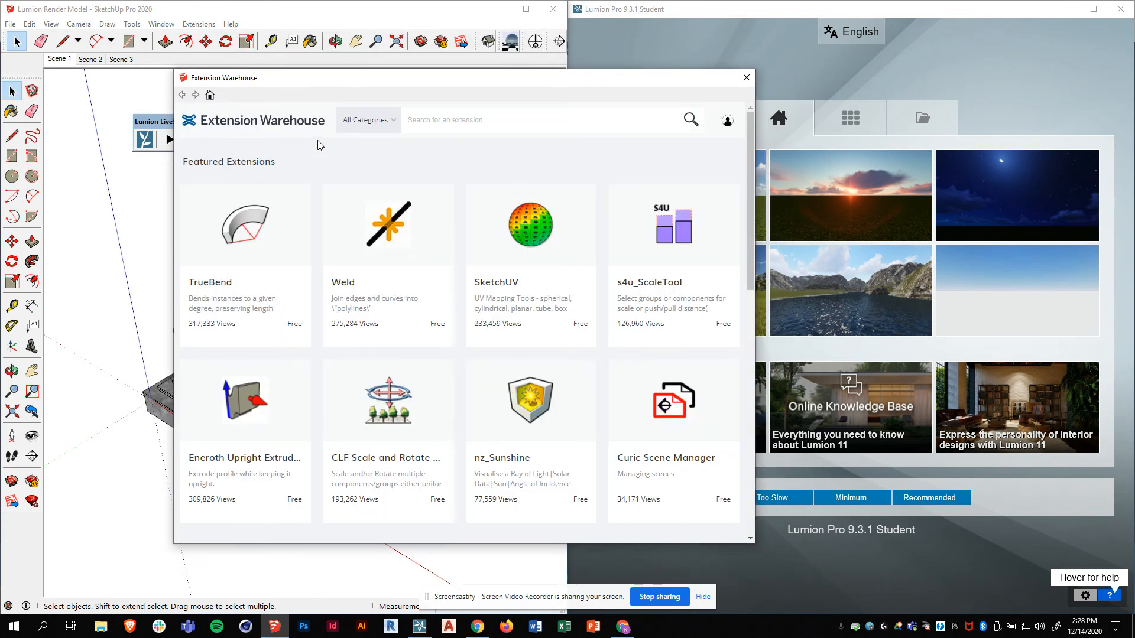
left_click(727, 120)
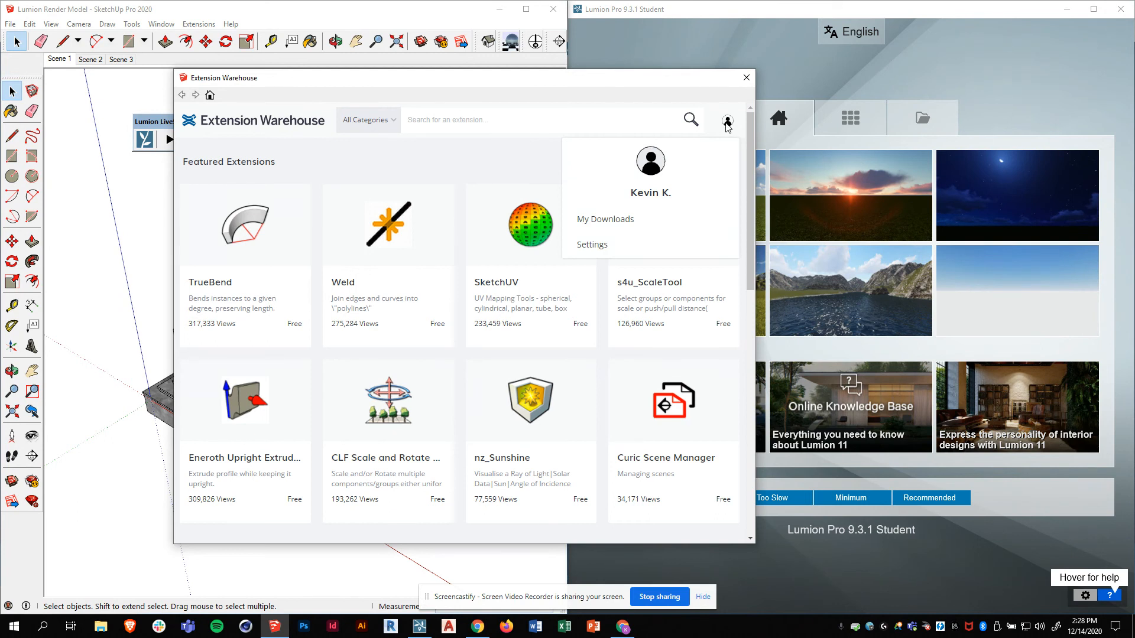
left_click(429, 121)
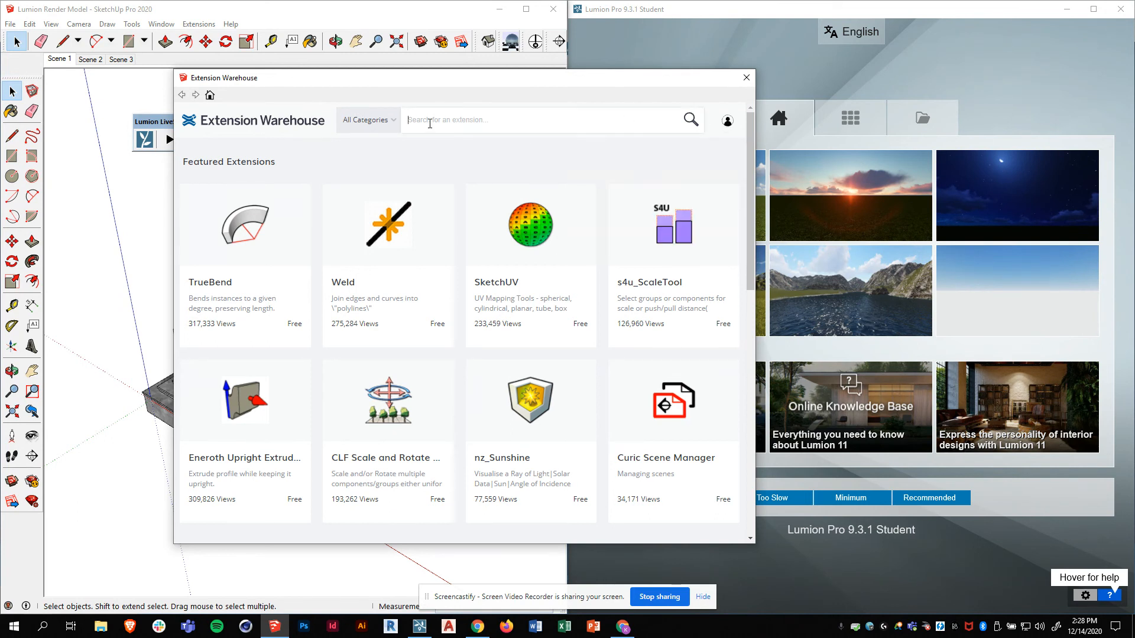
type("lumion")
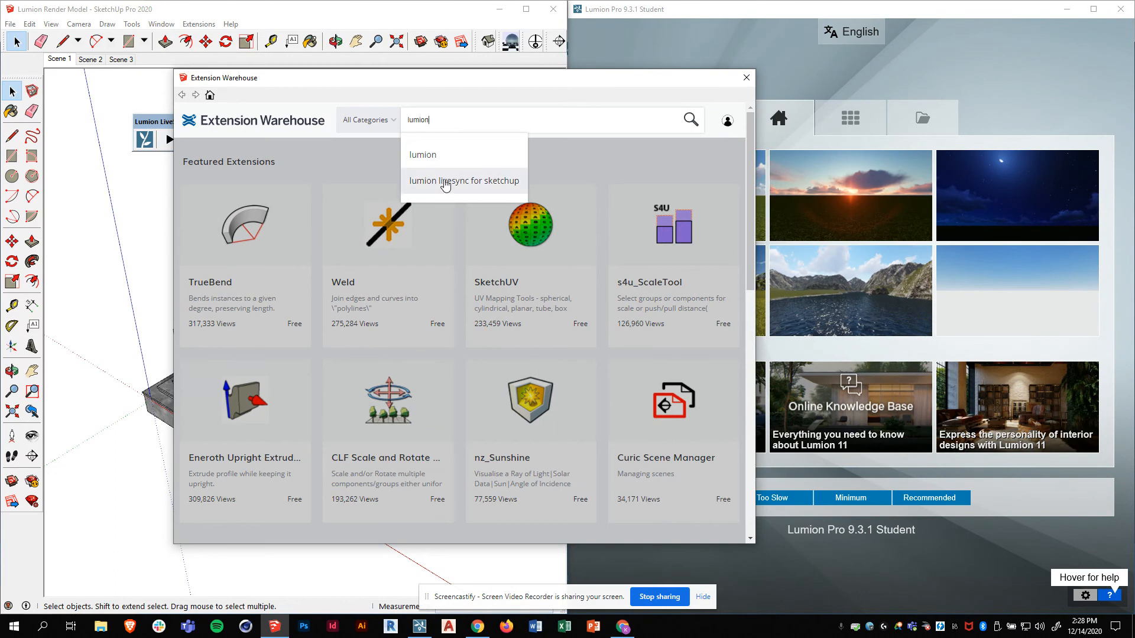
left_click(421, 157)
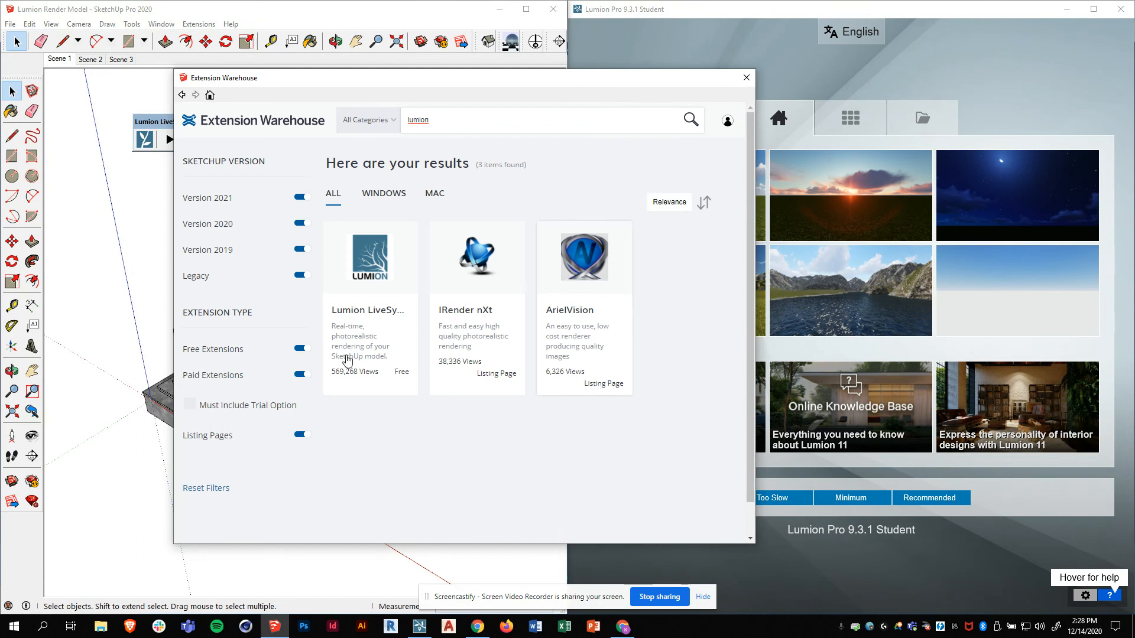
left_click(356, 313)
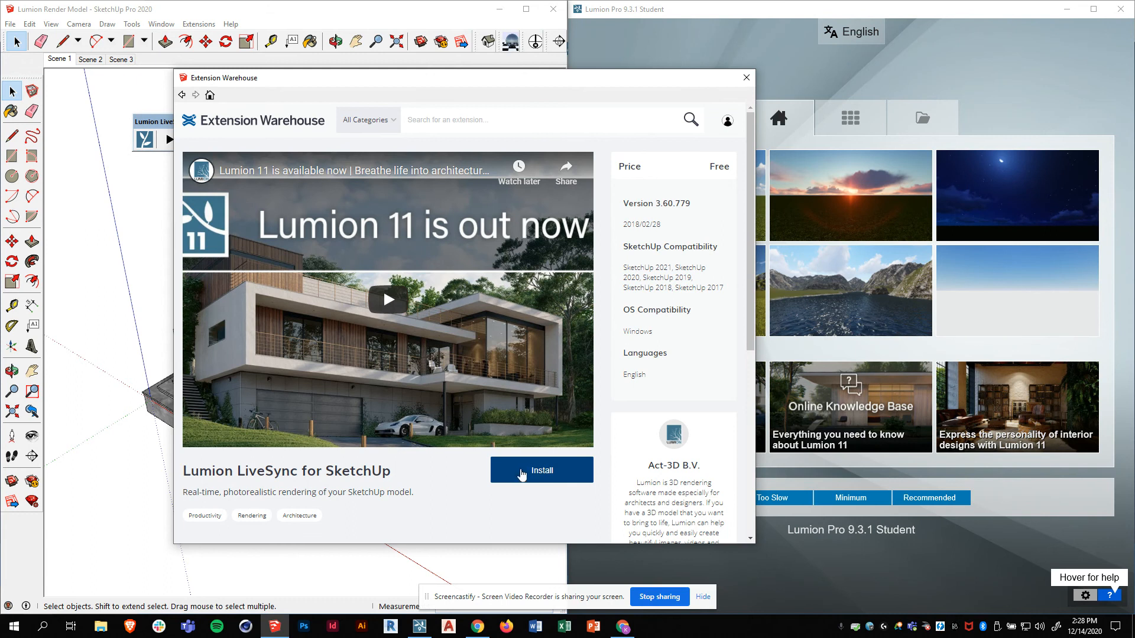
- Close the Extension Warehouse and move the Lumion LiveSync toolbar up
left_click(746, 78)
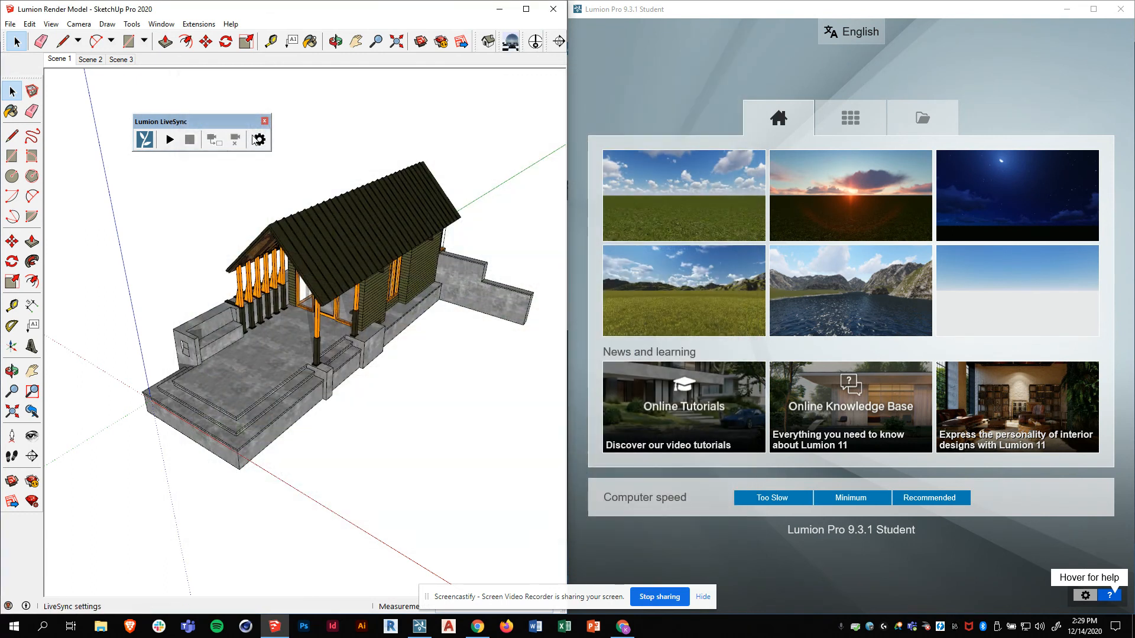
left_click_drag(188, 121, 183, 97)
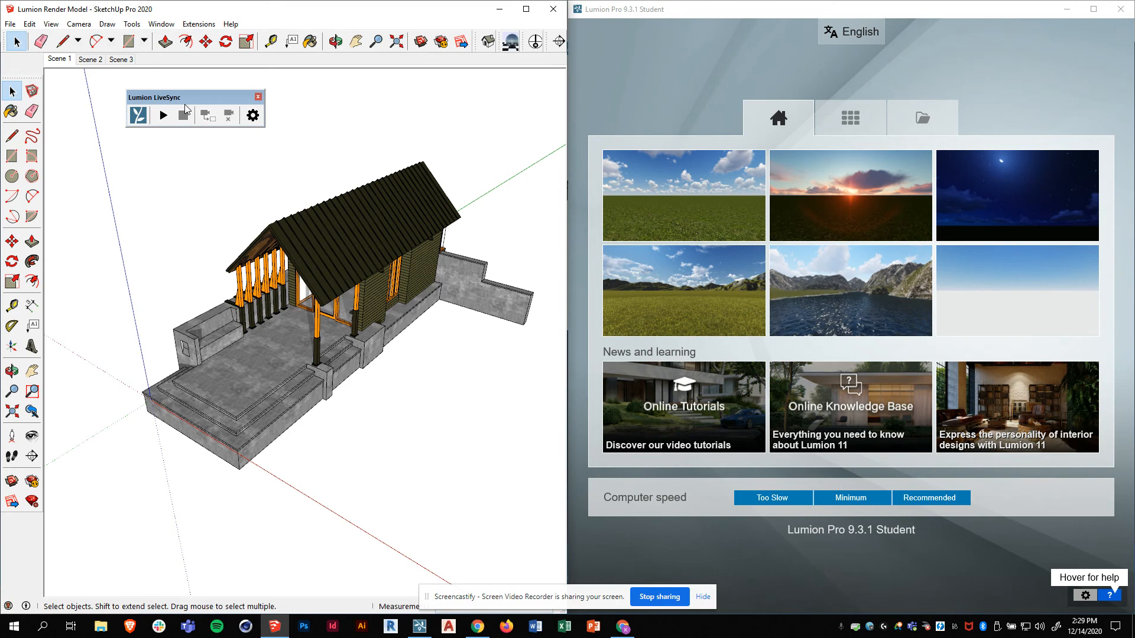
left_click_drag(185, 100, 199, 93)
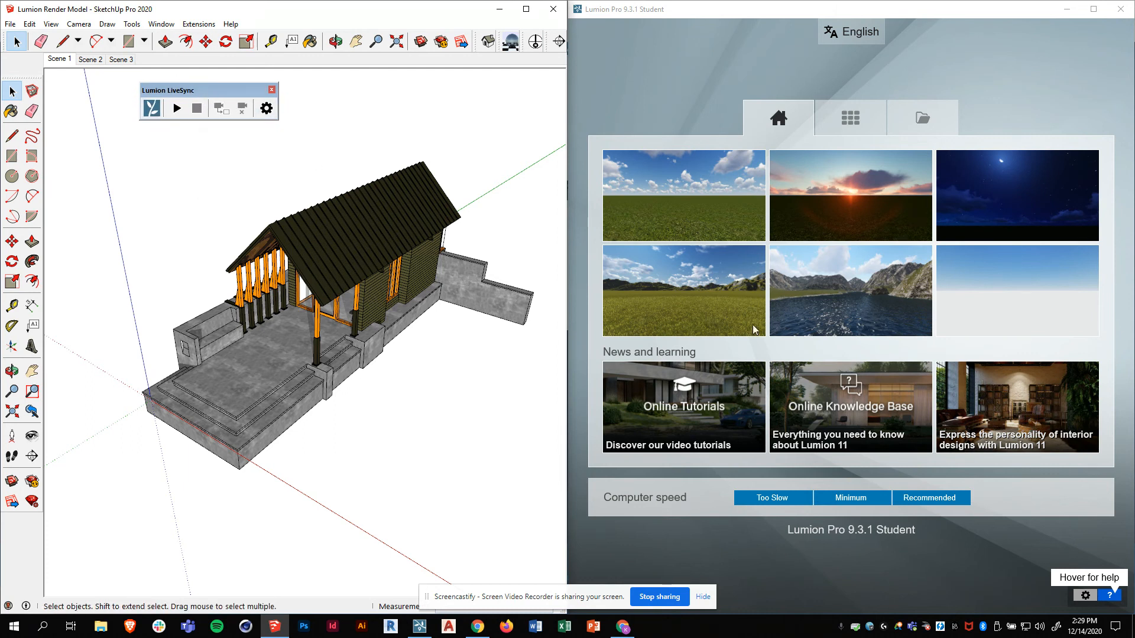
- Orbit the cabin to a lower frontal view and bring Lumion's start screen forward
mouse_move(389, 327)
middle_mouse_down()
mouse_move(211, 317)
mouse_move(522, 292)
middle_mouse_up()
mouse_move(171, 345)
middle_mouse_down()
mouse_move(451, 331)
mouse_move(164, 330)
middle_mouse_up()
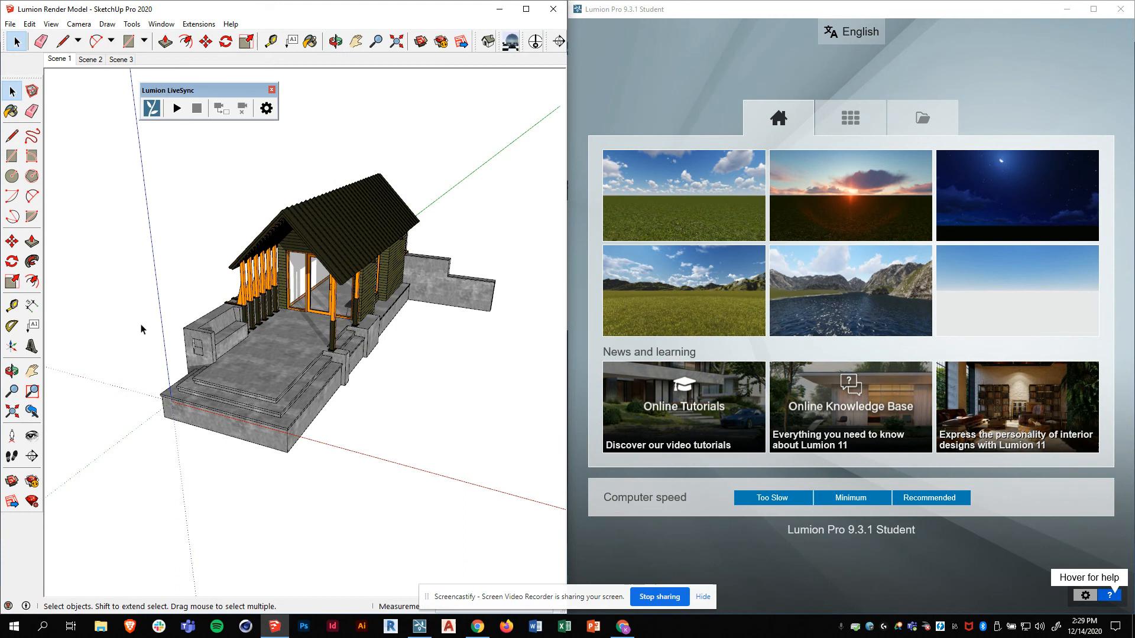
mouse_move(346, 309)
middle_mouse_down()
mouse_move(373, 358)
mouse_move(261, 336)
mouse_move(274, 273)
mouse_move(366, 276)
mouse_move(253, 390)
mouse_move(232, 357)
mouse_move(502, 354)
mouse_move(104, 347)
mouse_move(173, 362)
middle_mouse_up()
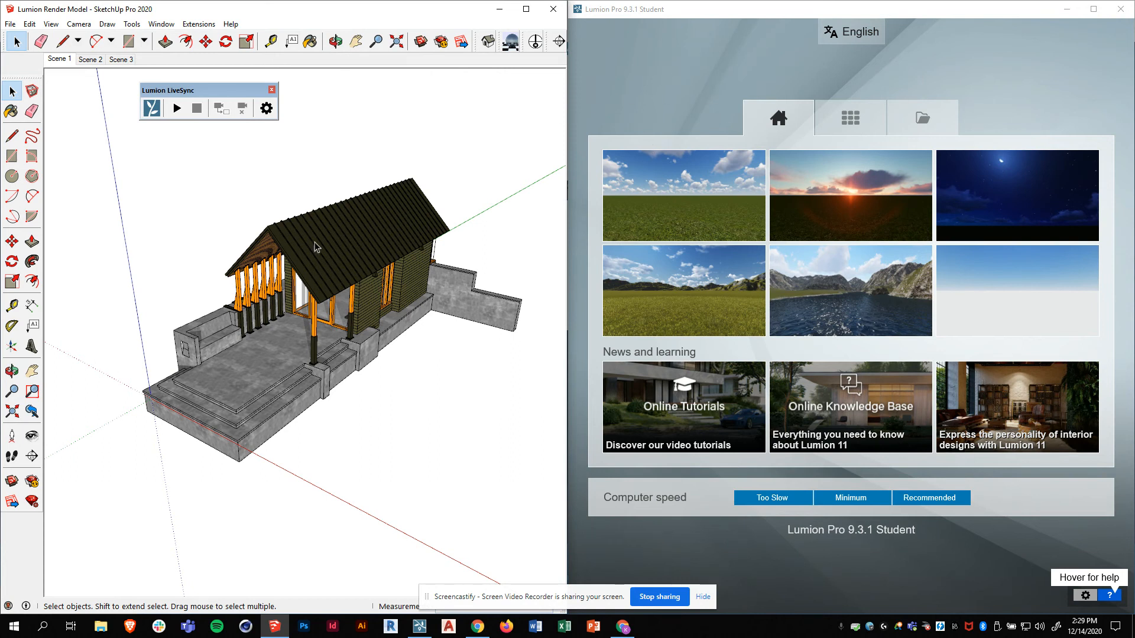
mouse_move(229, 372)
middle_mouse_down()
mouse_move(461, 322)
mouse_move(327, 330)
mouse_move(423, 278)
mouse_move(426, 250)
mouse_move(167, 318)
mouse_move(307, 382)
middle_mouse_up()
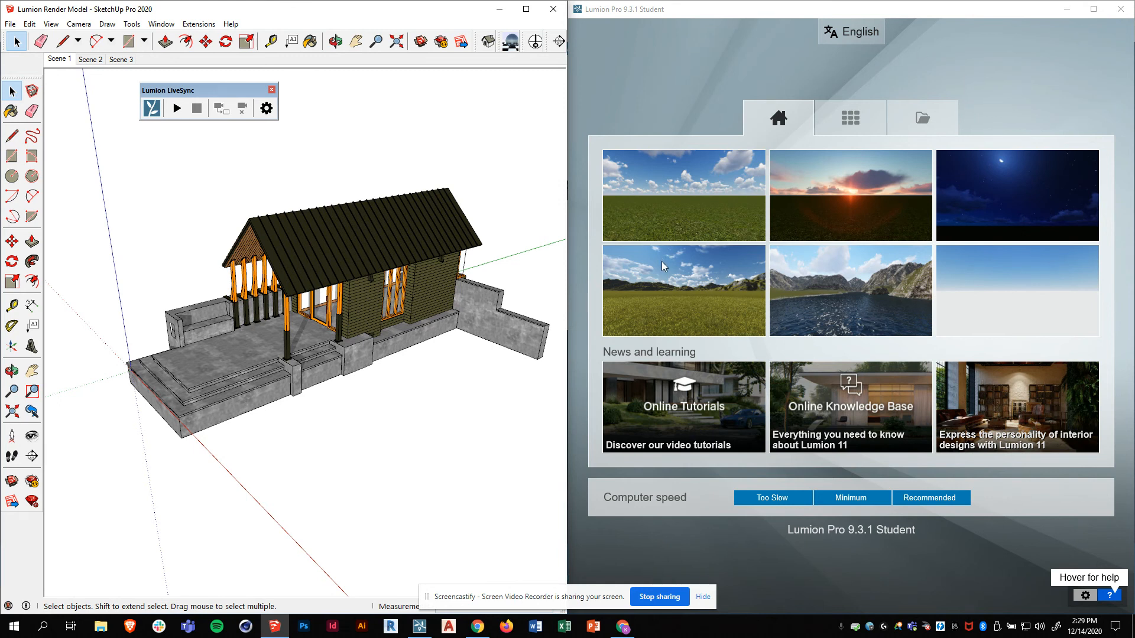
middle_click_drag(206, 447, 236, 459)
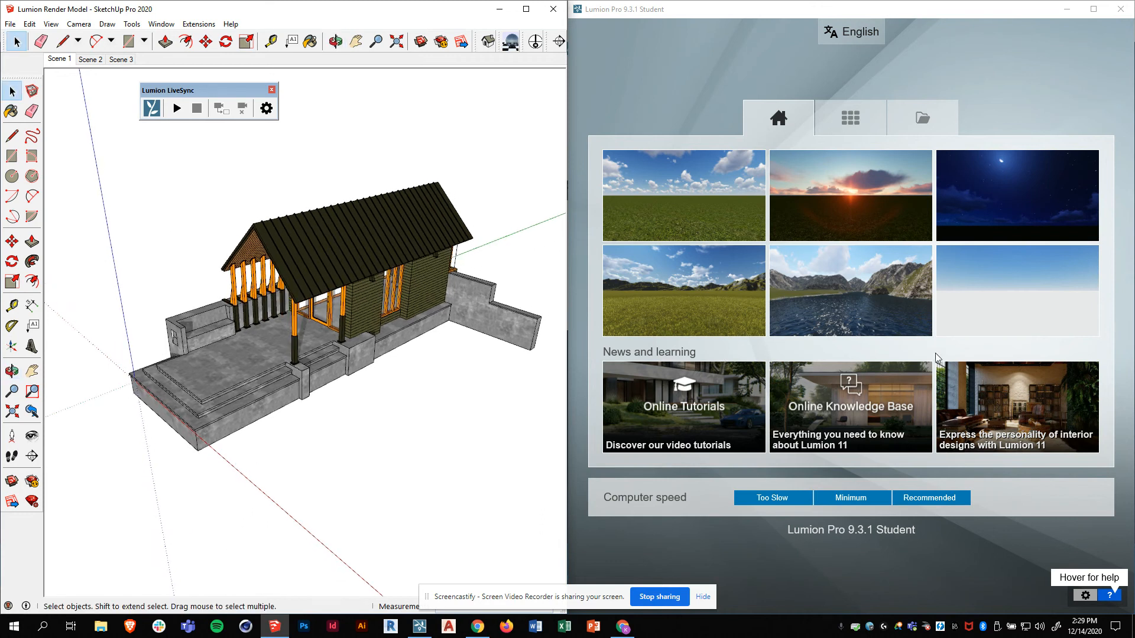
left_click(683, 13)
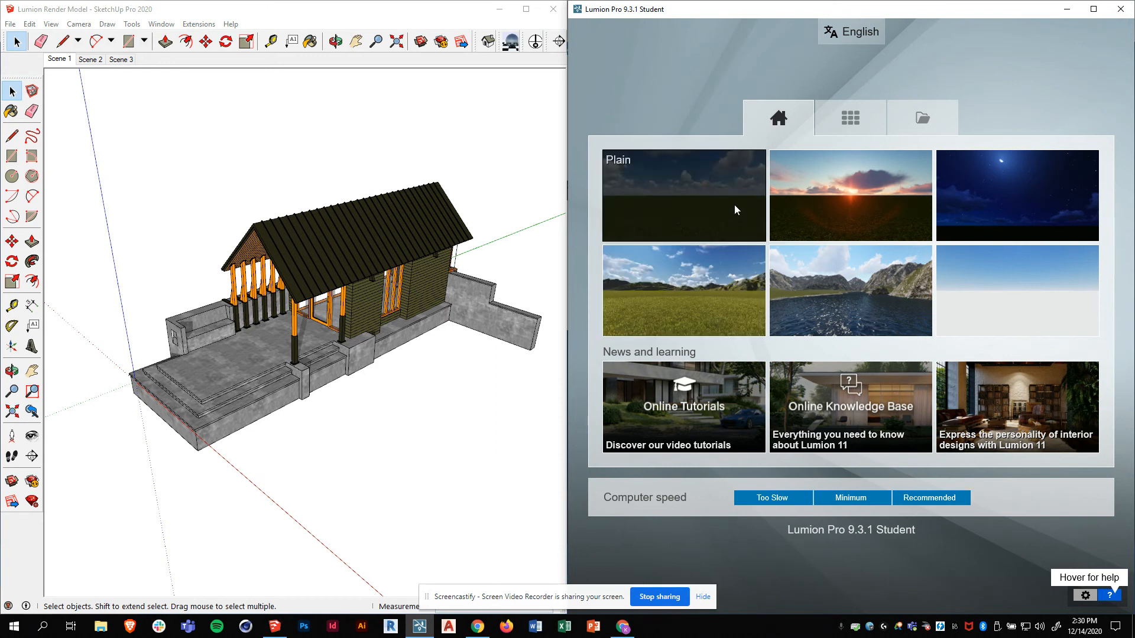
left_click(675, 285)
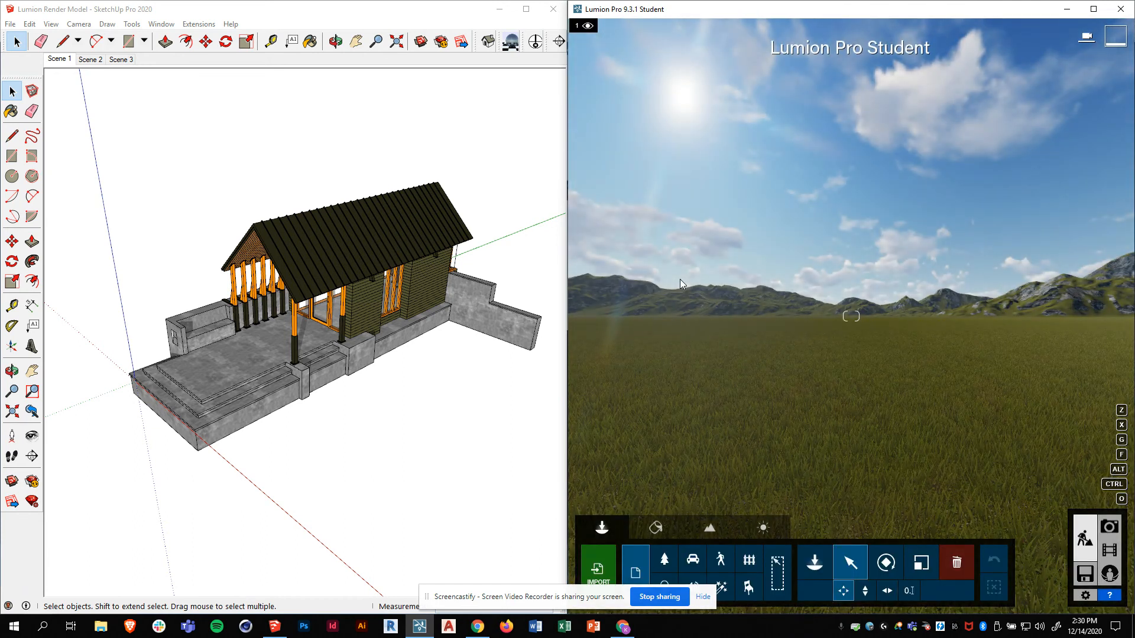
left_click(211, 9)
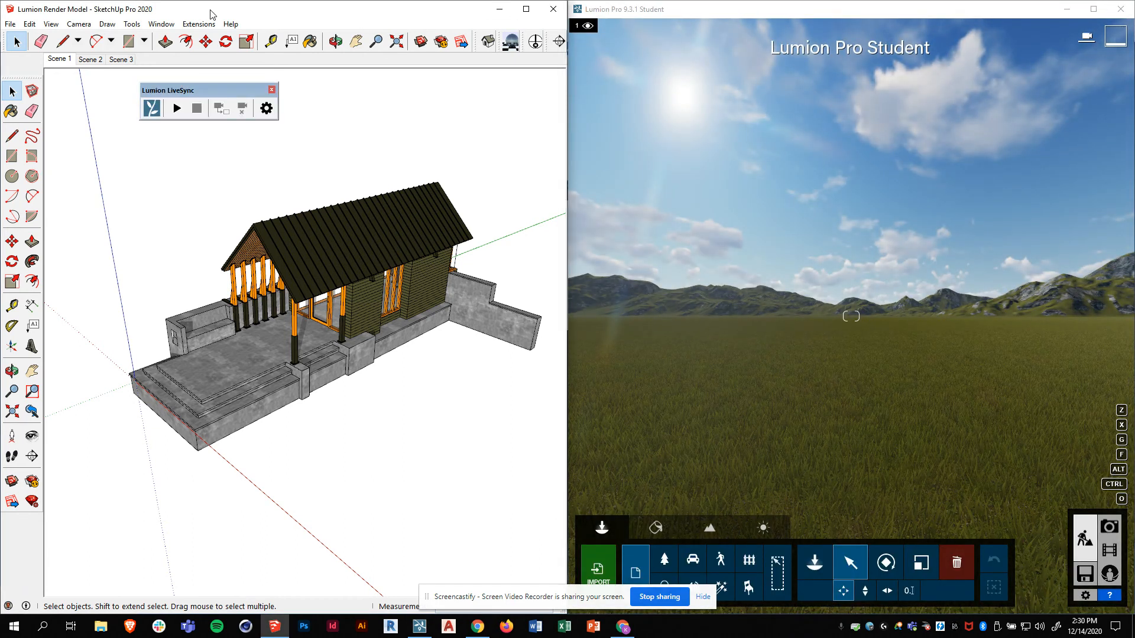
left_click_drag(212, 93, 207, 101)
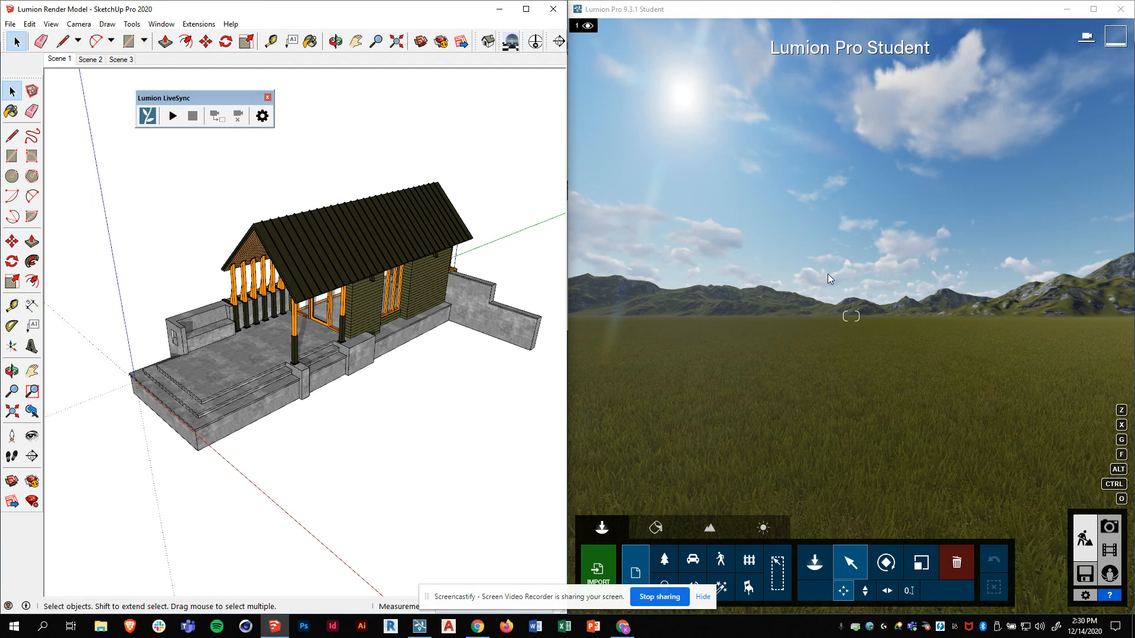
left_click(845, 457)
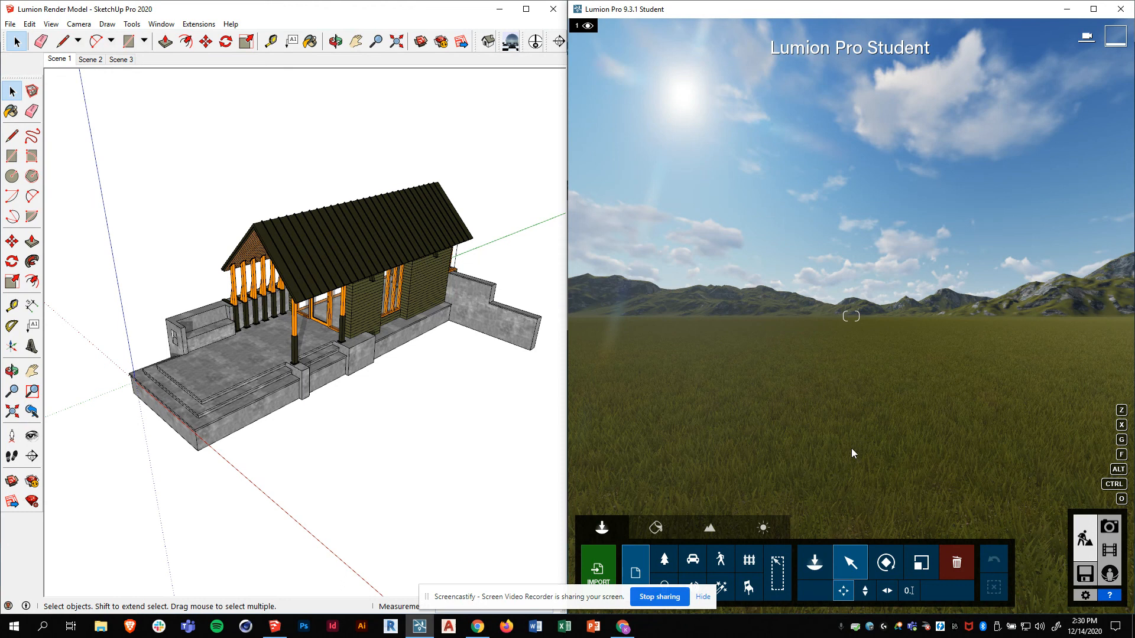
key("w")
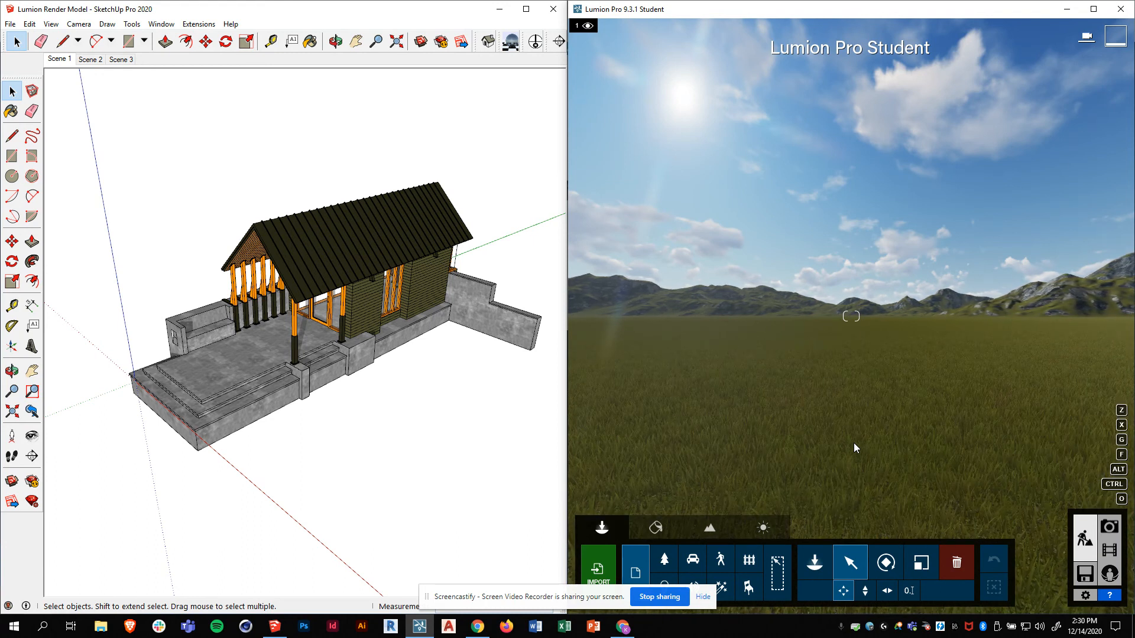
key("w")
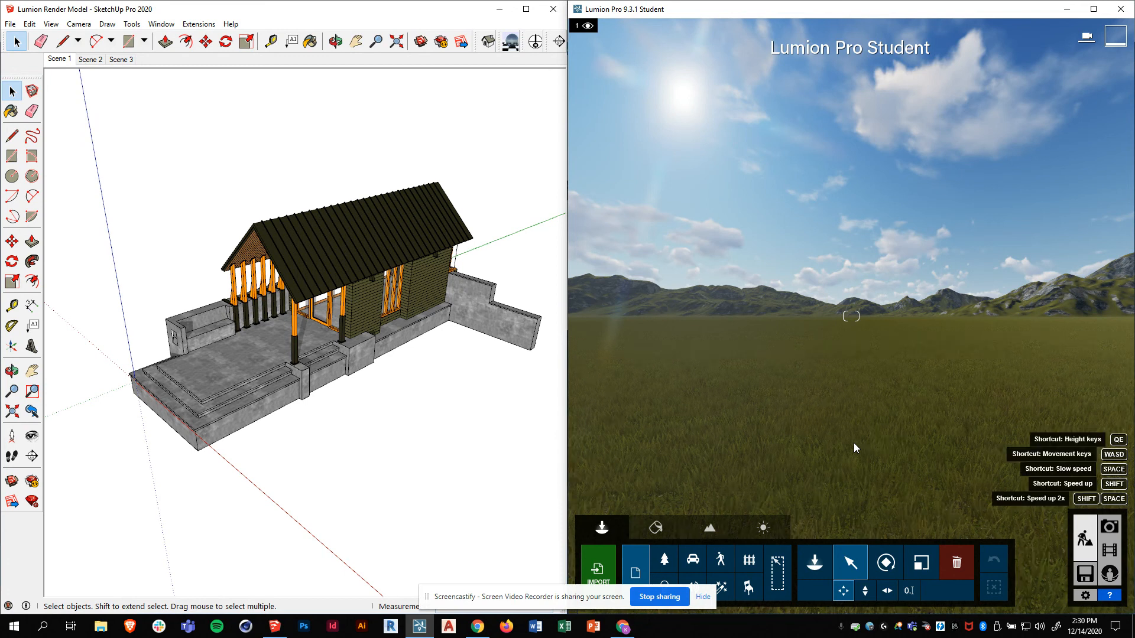
key("s")
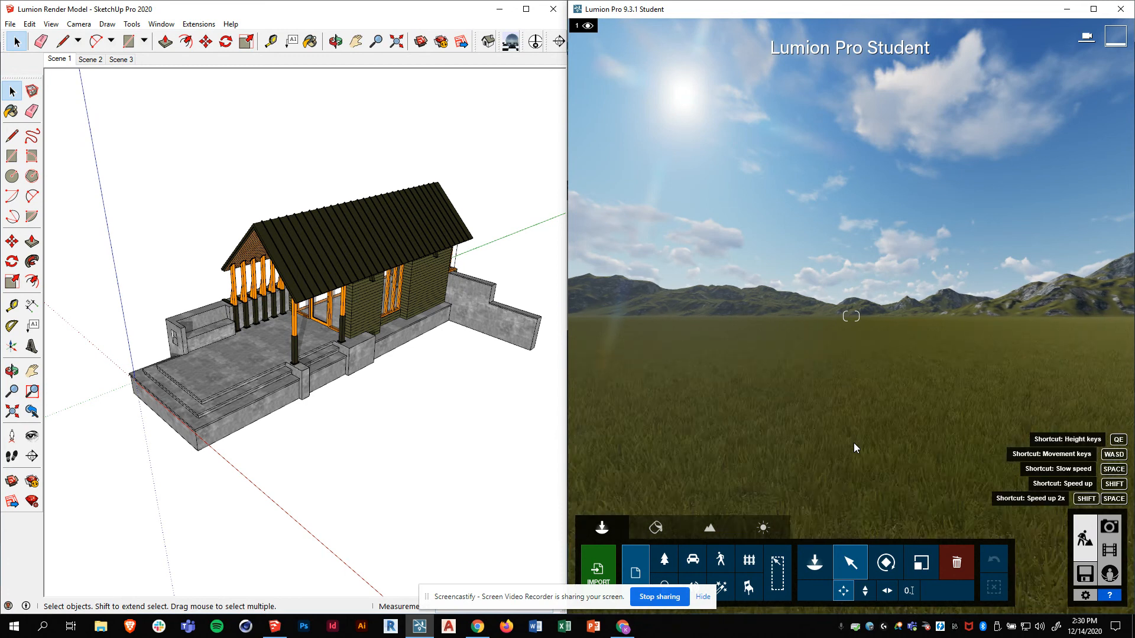
key("a")
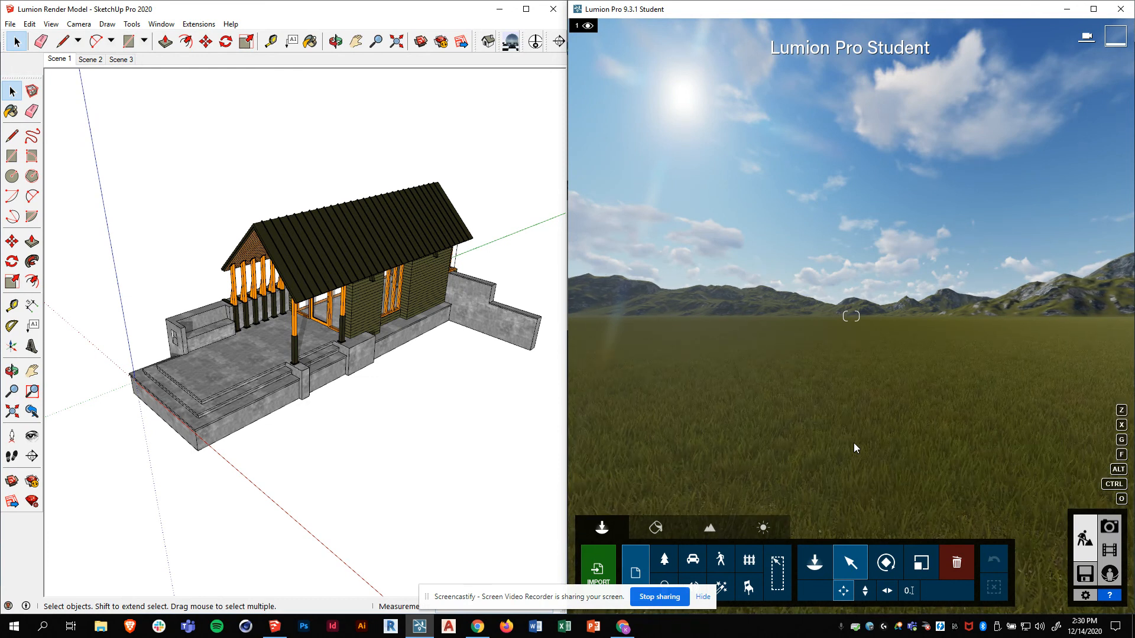
key("q")
key("e")
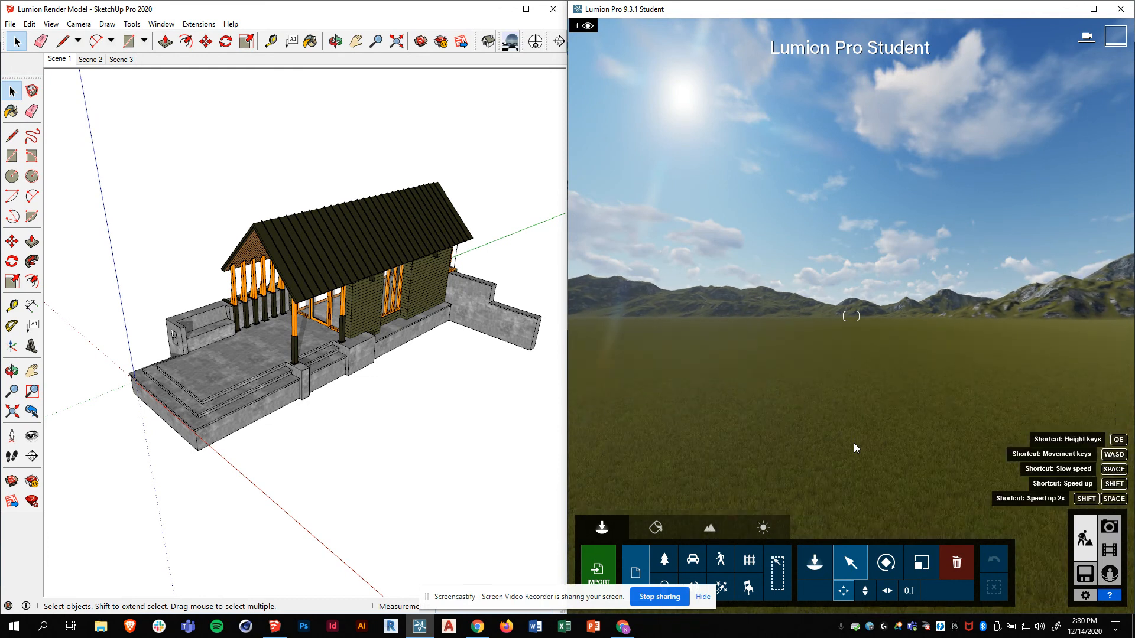
key("q")
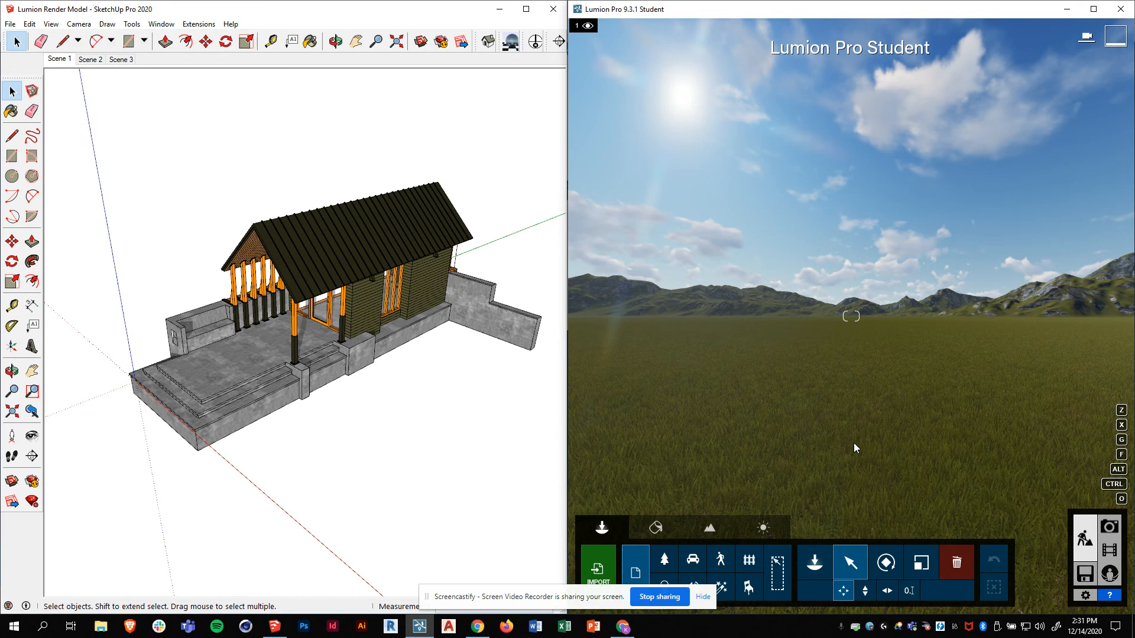
key("q")
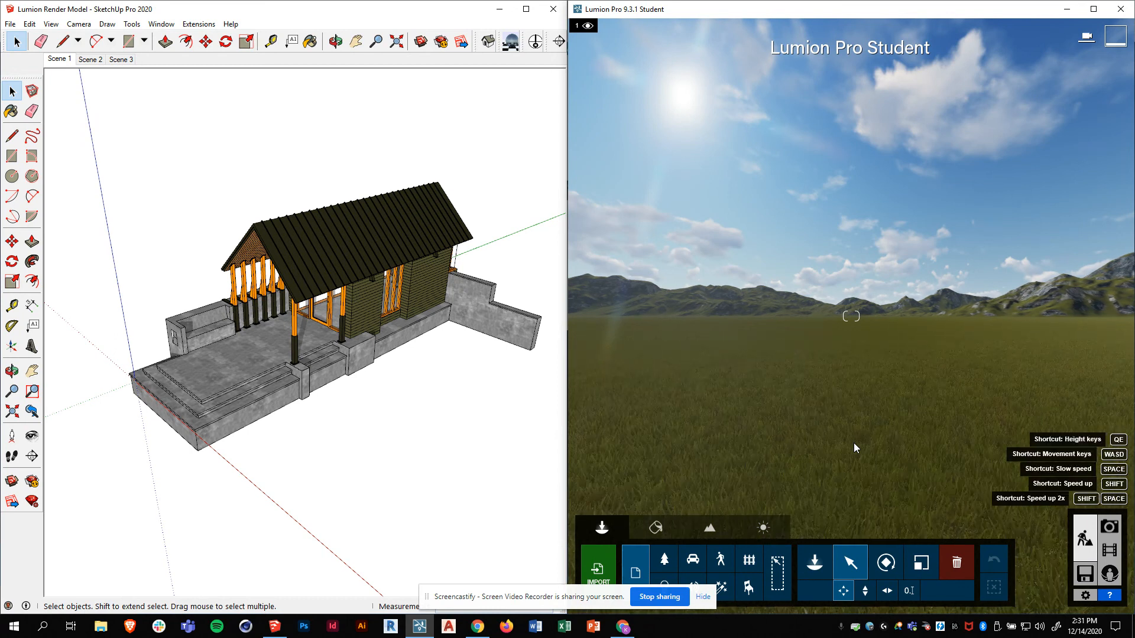
key("w")
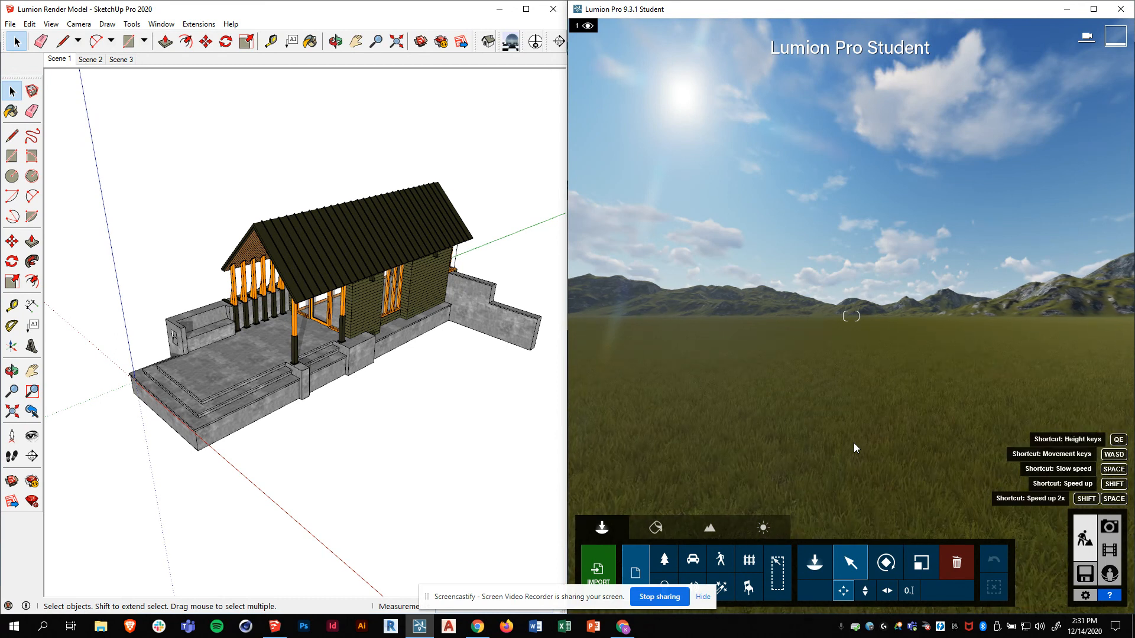
key("s")
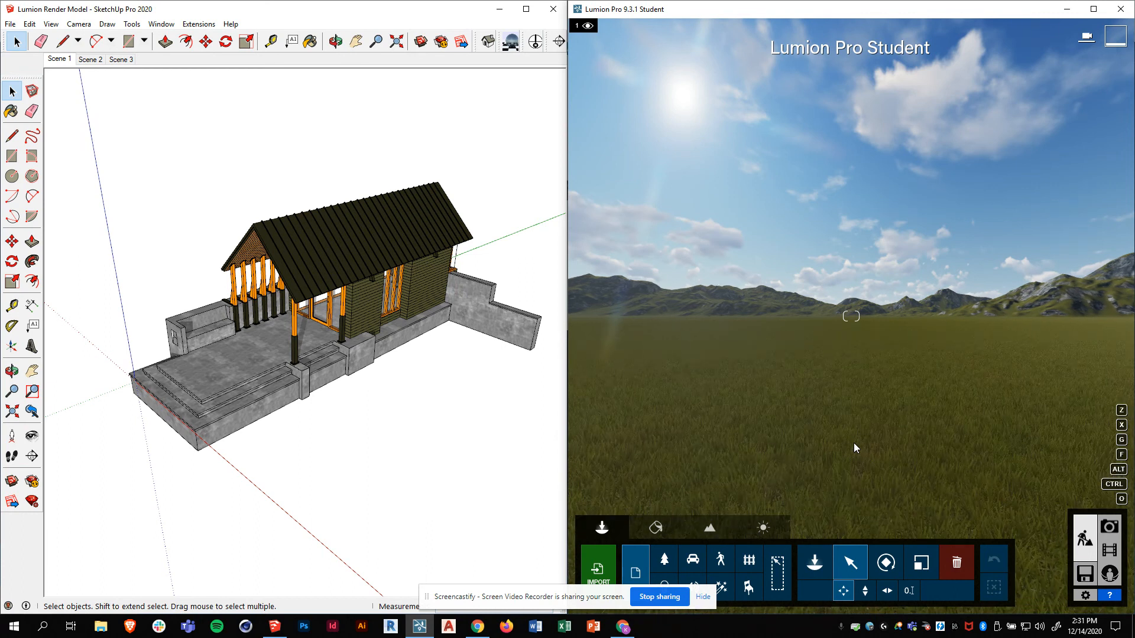
key("d")
key("a")
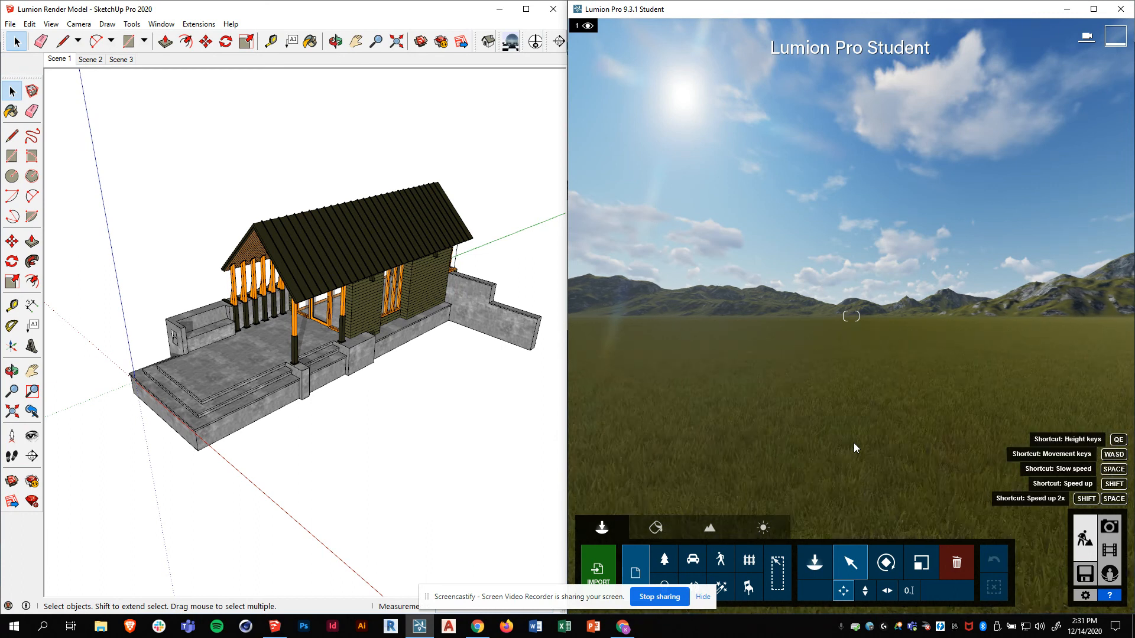
key("d")
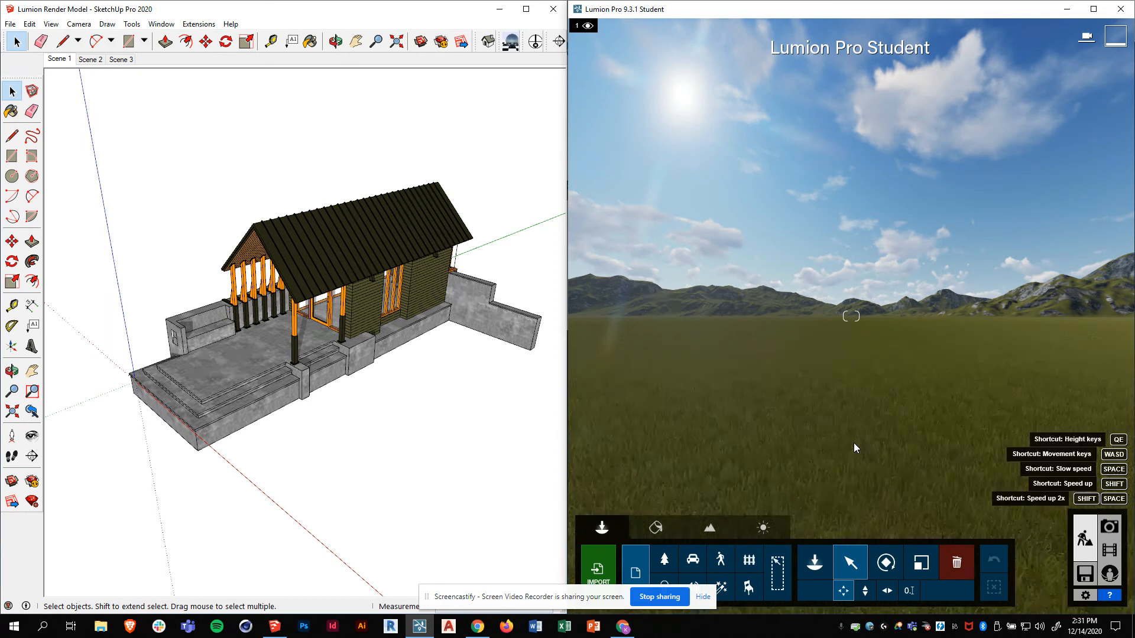
key("q")
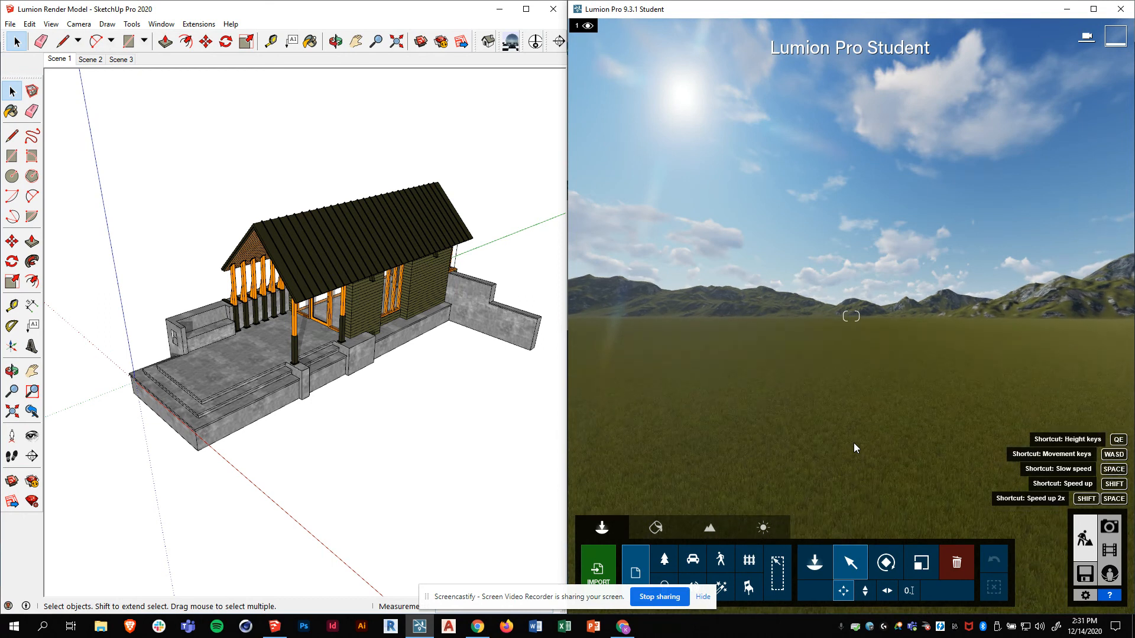
key("e")
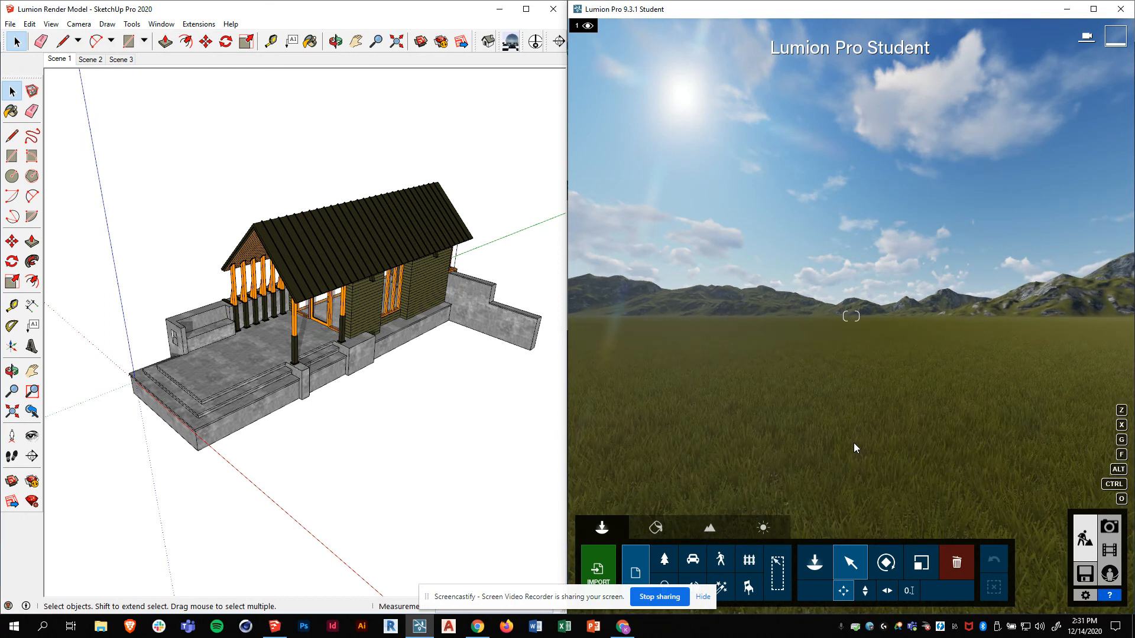
key("q")
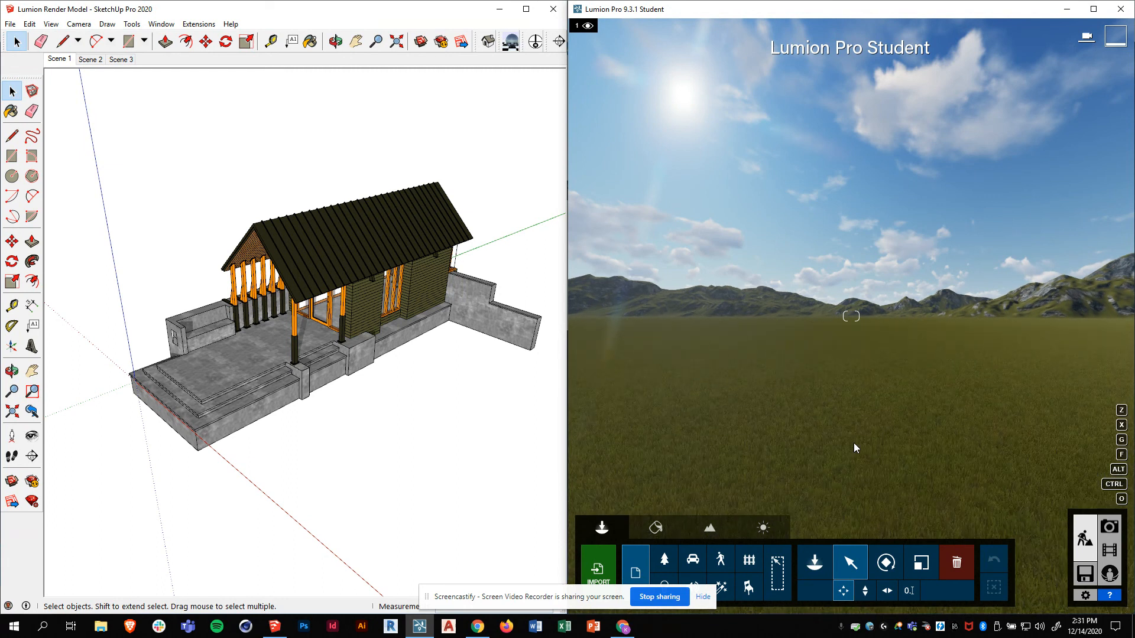
right_click_drag(832, 370, 856, 356)
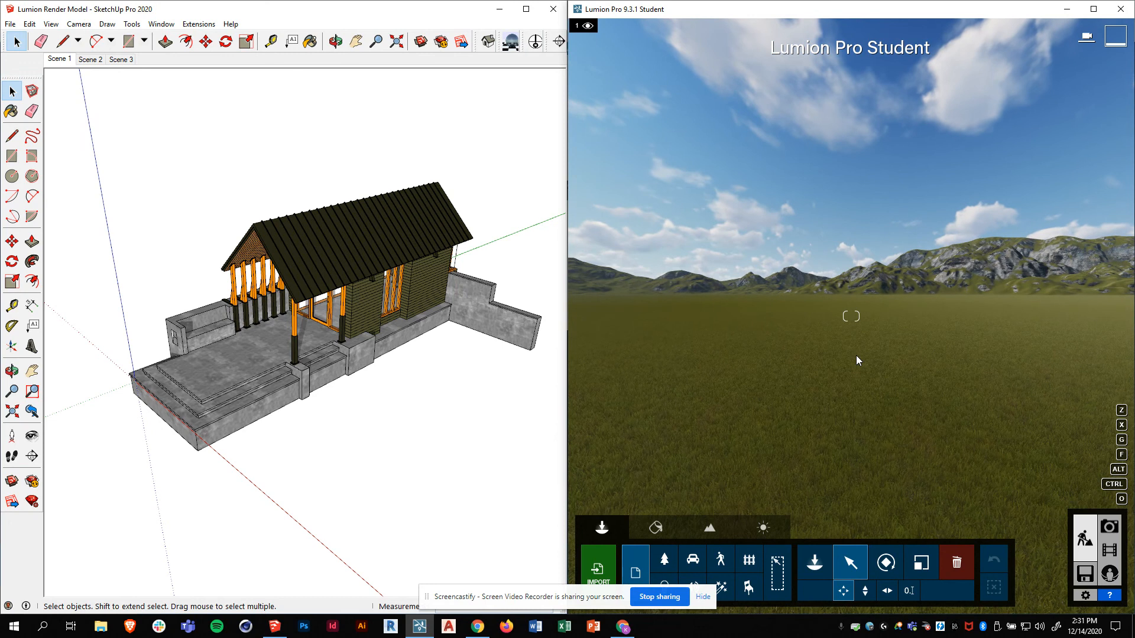
- Start LiveSync from SketchUp so the cabin appears in Lumion's grassland scene
left_click(408, 14)
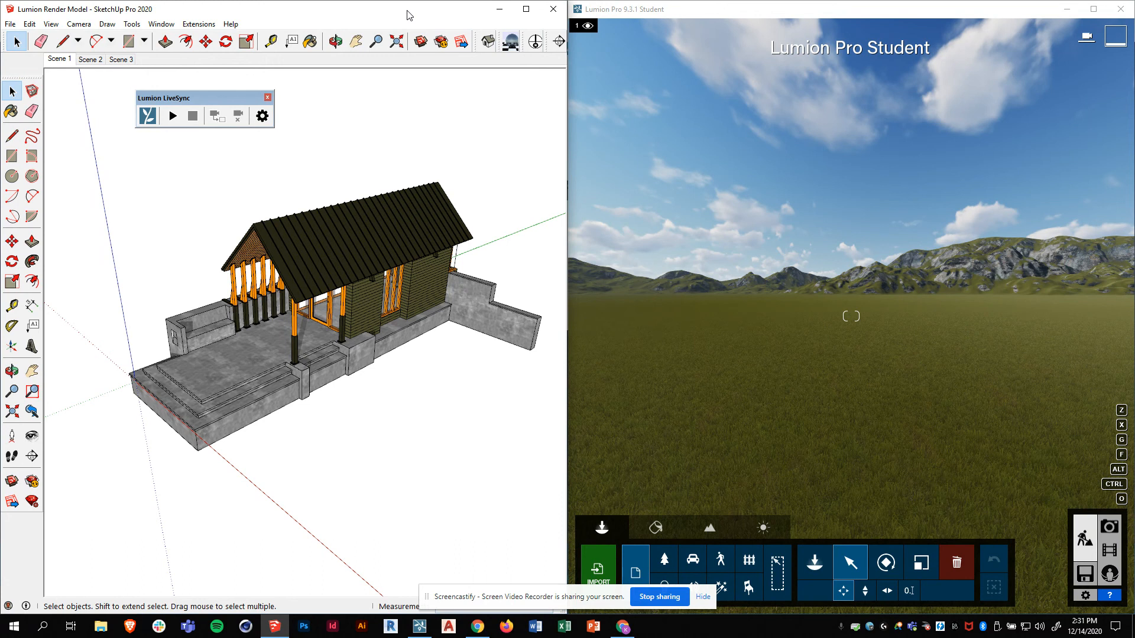
left_click(172, 116)
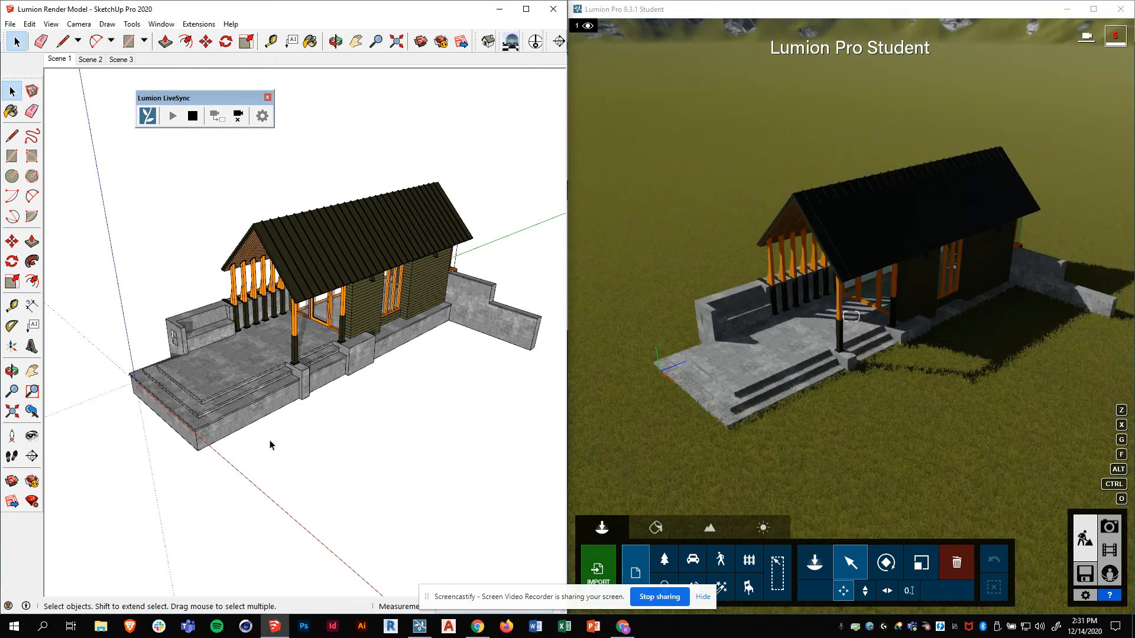
mouse_move(271, 445)
middle_mouse_down()
mouse_move(415, 361)
mouse_move(502, 347)
mouse_move(436, 363)
mouse_move(330, 342)
mouse_move(527, 345)
mouse_move(414, 339)
mouse_move(319, 305)
mouse_move(304, 333)
mouse_move(307, 322)
middle_mouse_up()
scroll(363, 256, "up", 2)
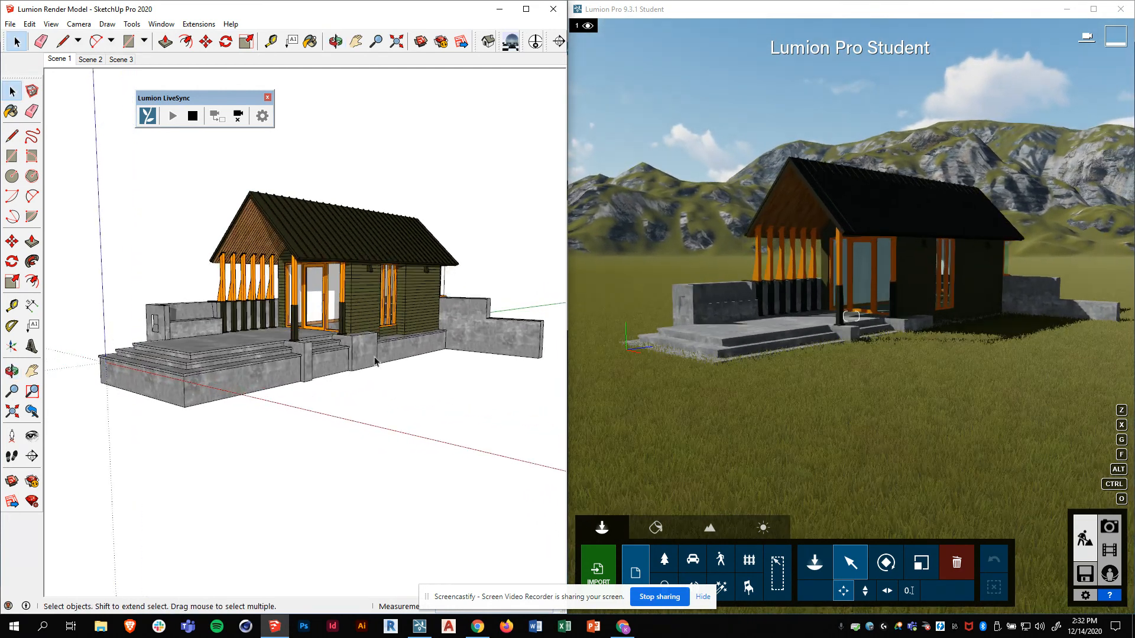
- Orbit the cabin to a slightly new angle and centre the Lumion window on screen
mouse_move(356, 365)
middle_mouse_down()
mouse_move(357, 350)
mouse_move(355, 363)
middle_mouse_up()
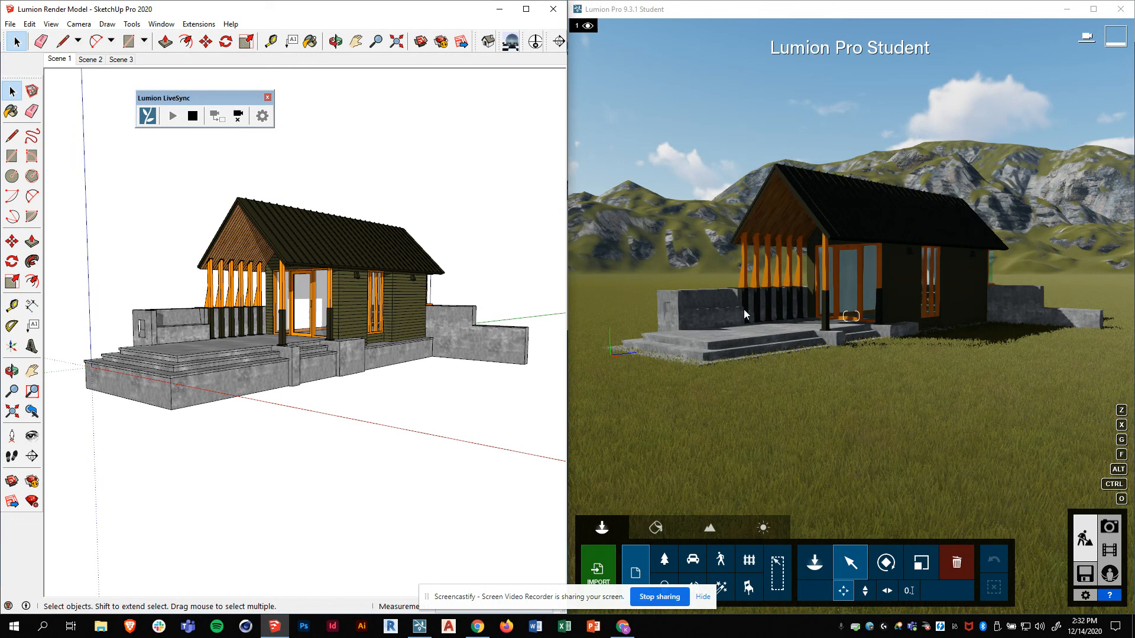
middle_click_drag(428, 417, 428, 417)
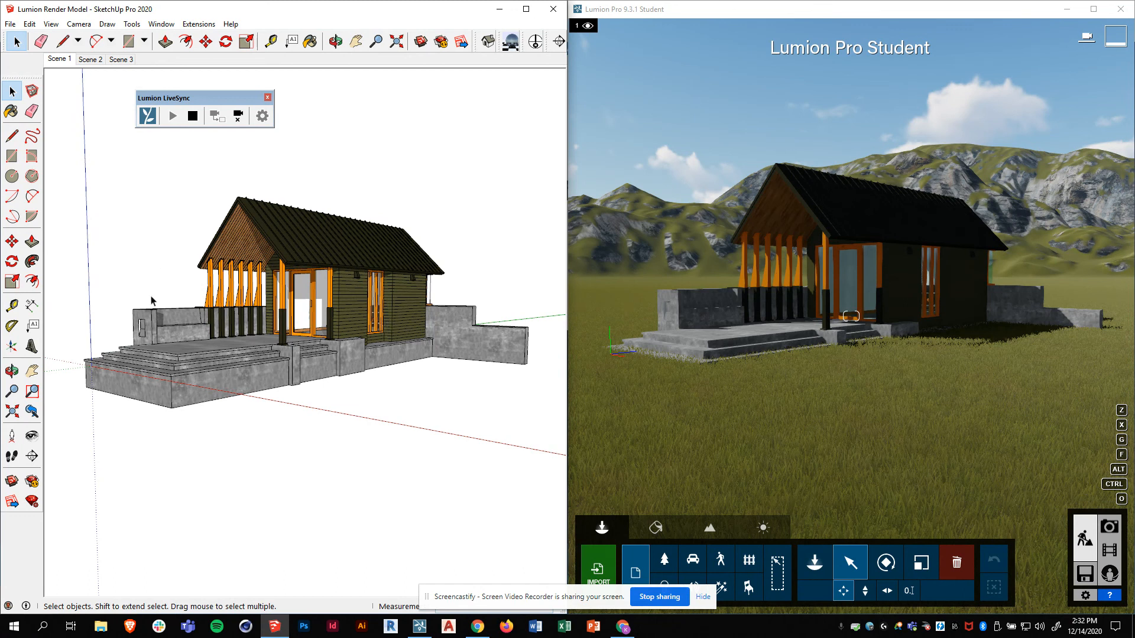
key("o")
mouse_move(293, 422)
left_mouse_down()
mouse_move(446, 347)
mouse_move(311, 446)
mouse_move(301, 438)
left_mouse_up()
key("space")
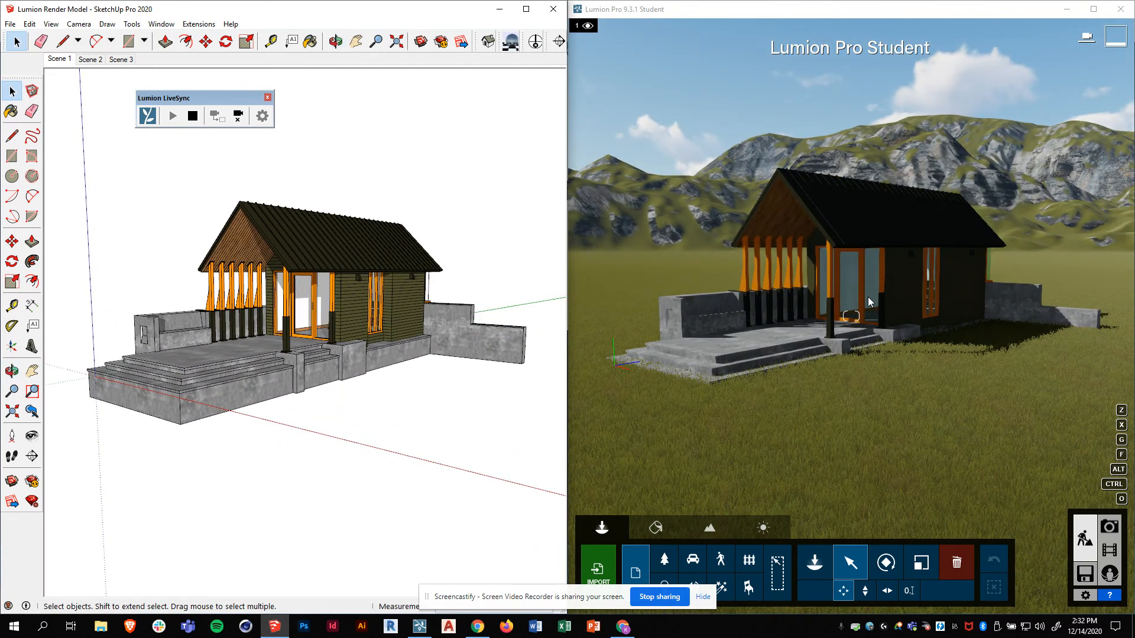
left_click_drag(722, 9, 422, 14)
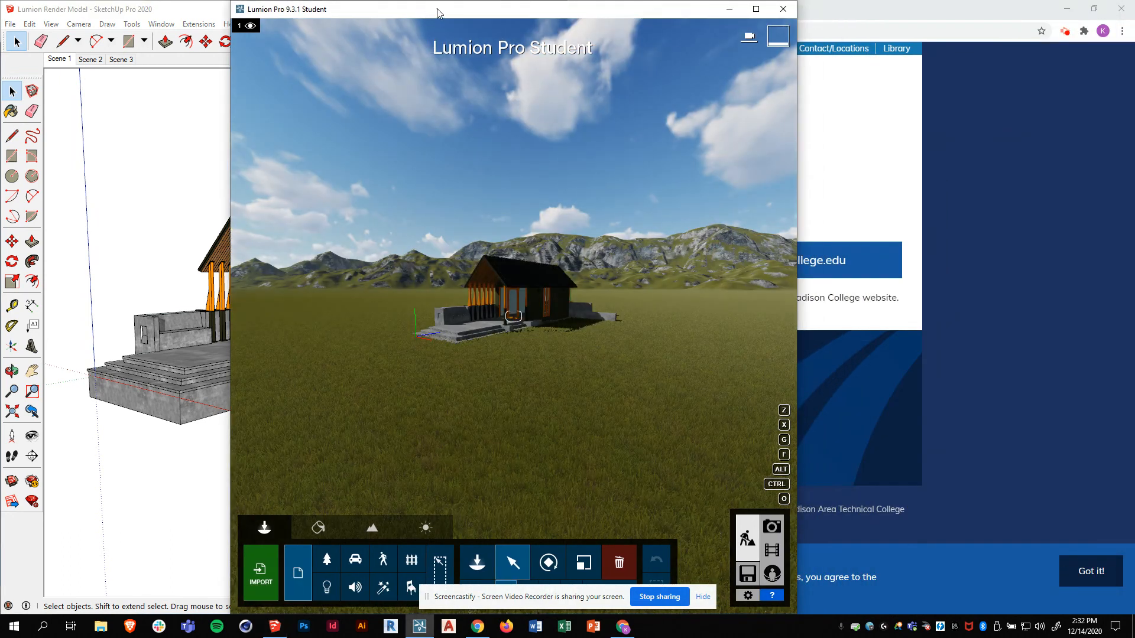
- Move the camera closer to the cabin and maximise the Lumion window to full screen
scroll(503, 307, "up", 3)
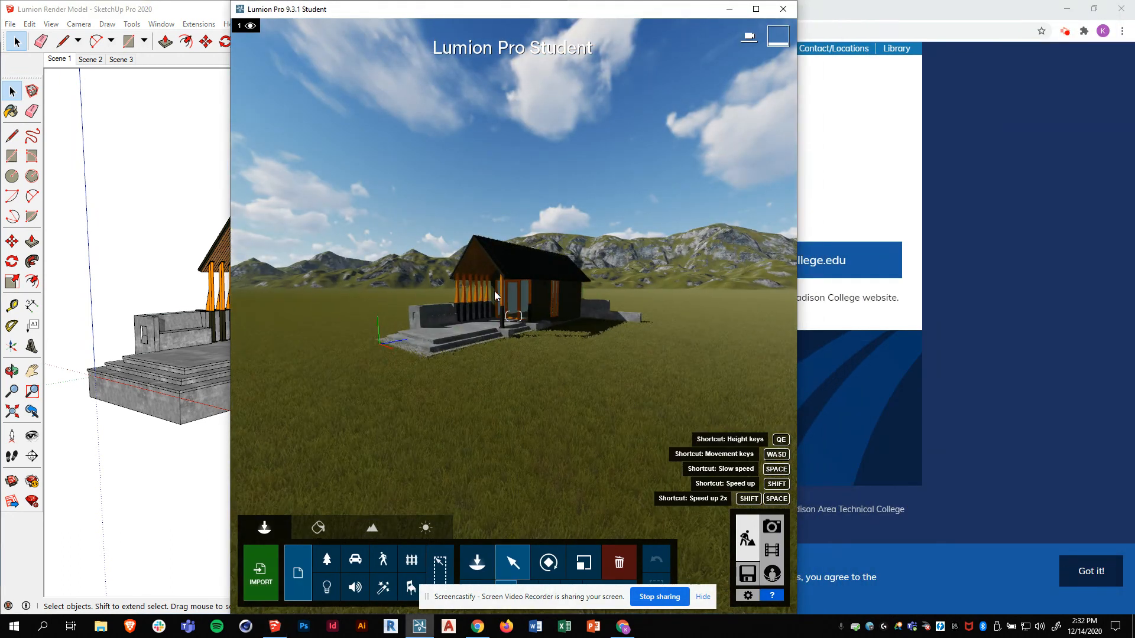
scroll(500, 296, "up", 3)
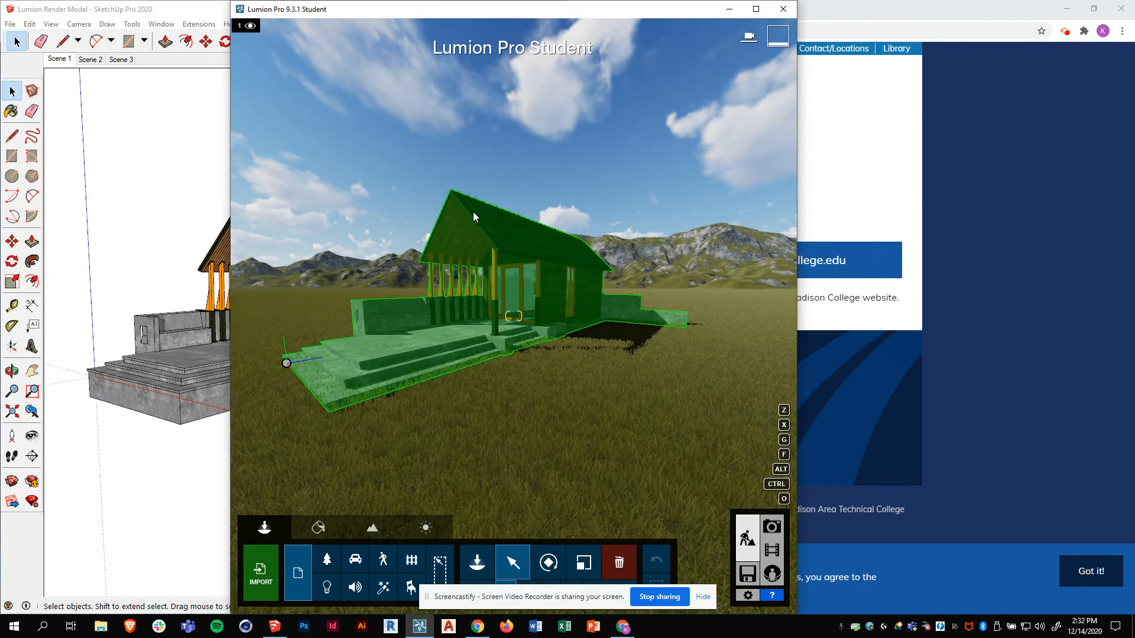
key("a")
key("w")
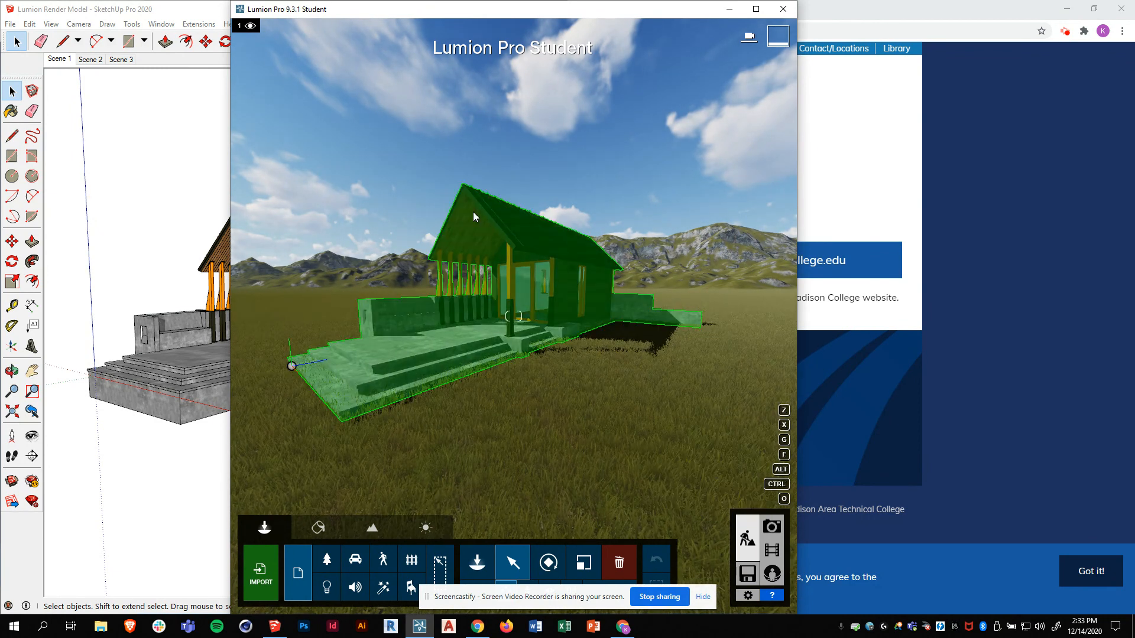
right_click_drag(490, 254, 491, 255)
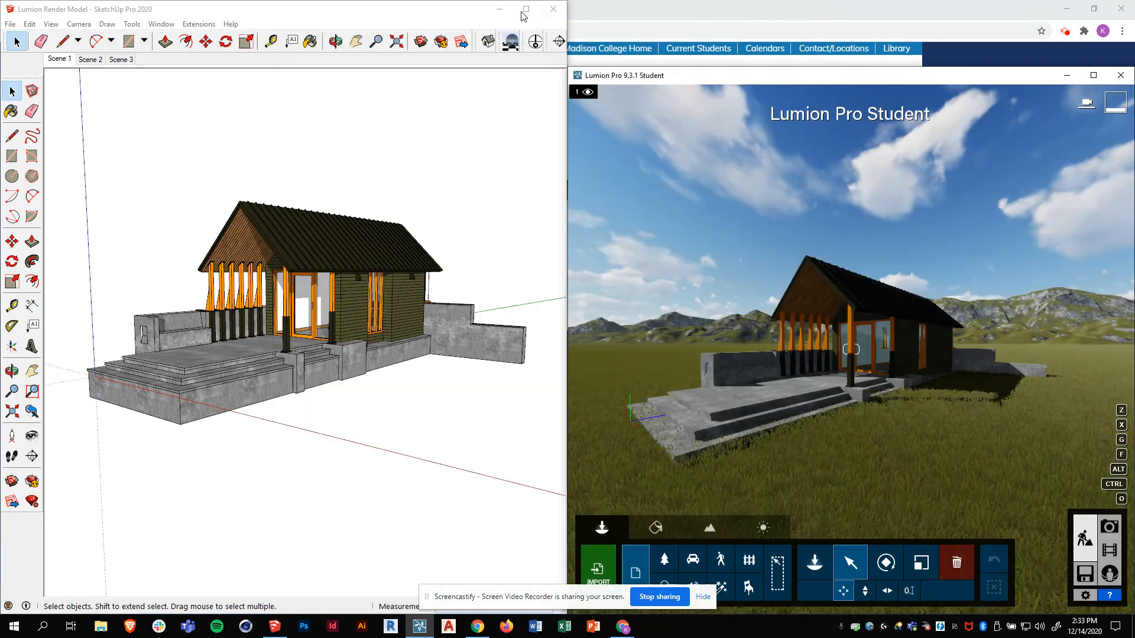
double_click(745, 76)
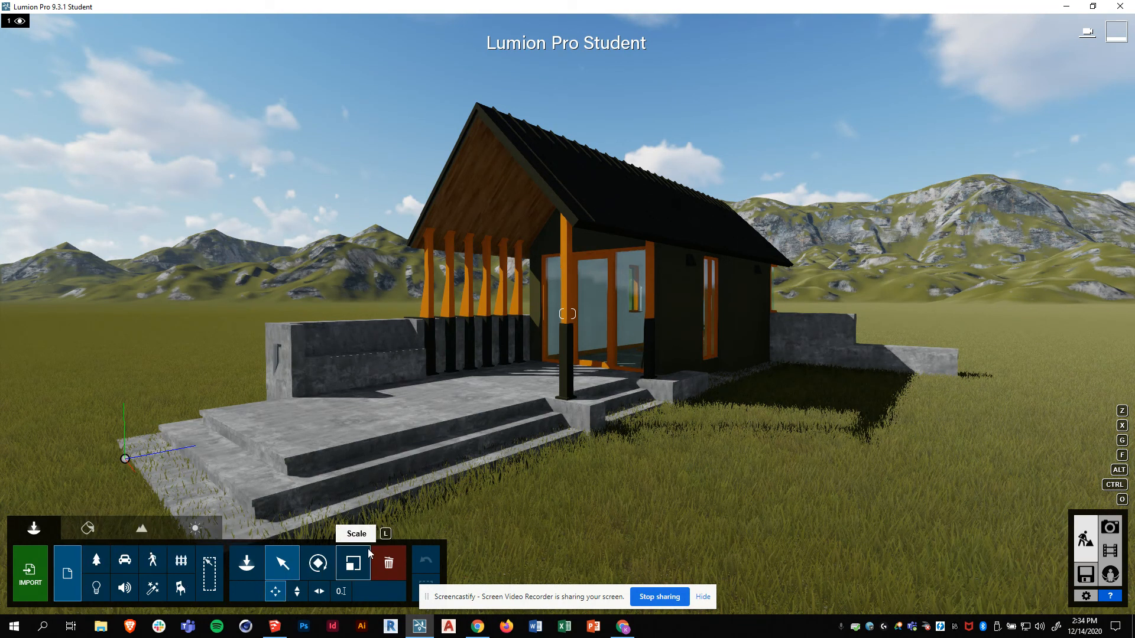
- Look through the Materials, Landscape, Weather and Objects tabs in build mode
left_click(90, 528)
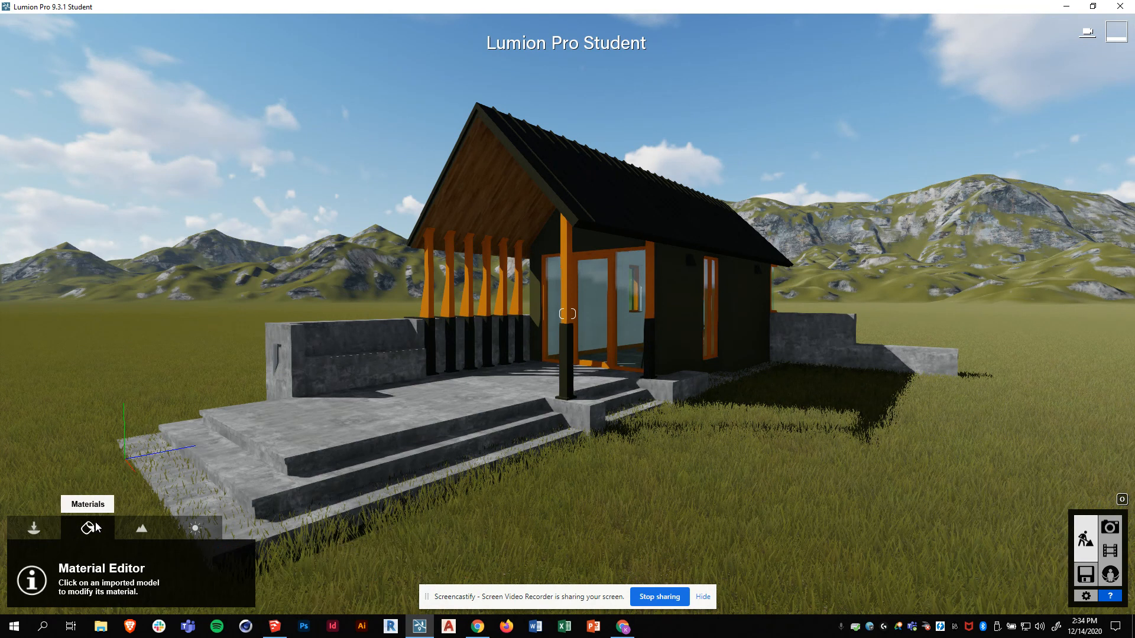
left_click(141, 529)
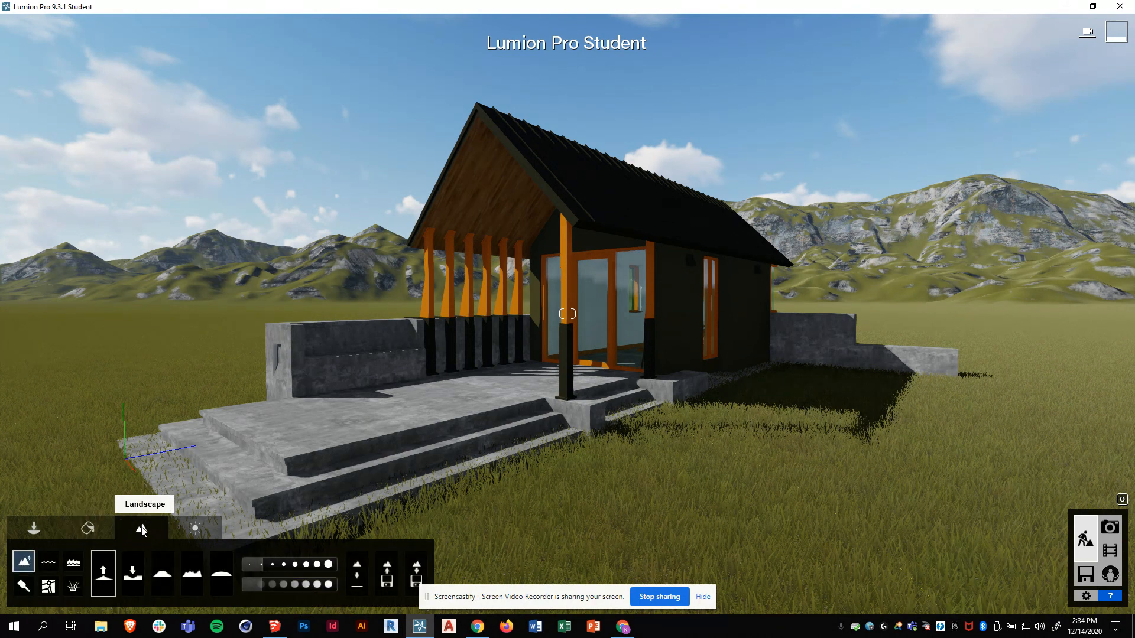
left_click(192, 529)
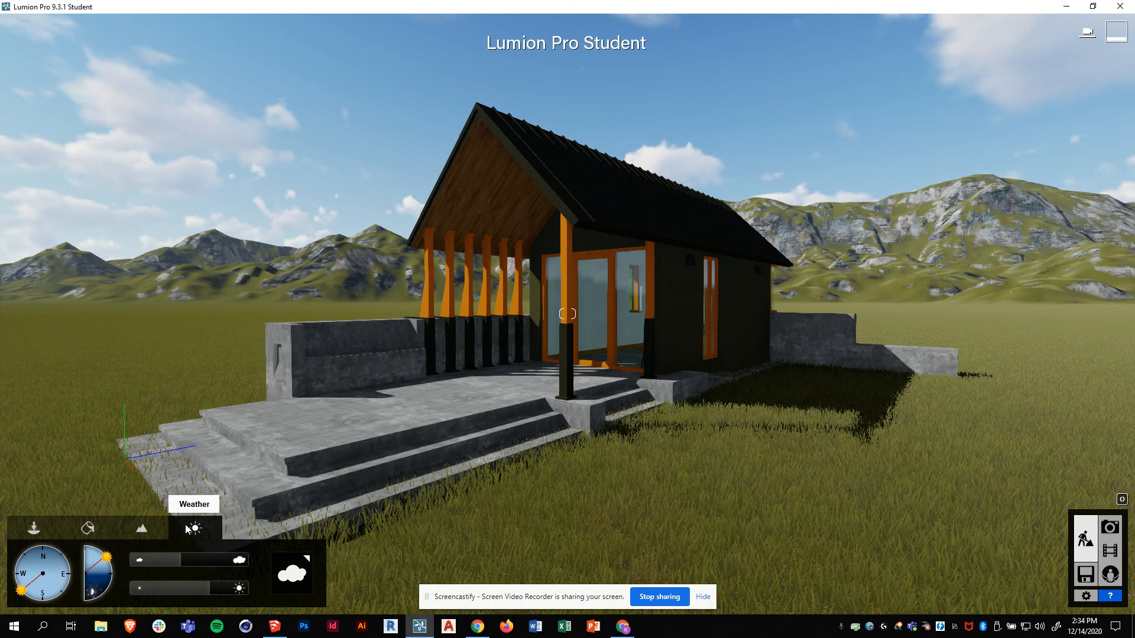
left_click(33, 529)
left_click(87, 527)
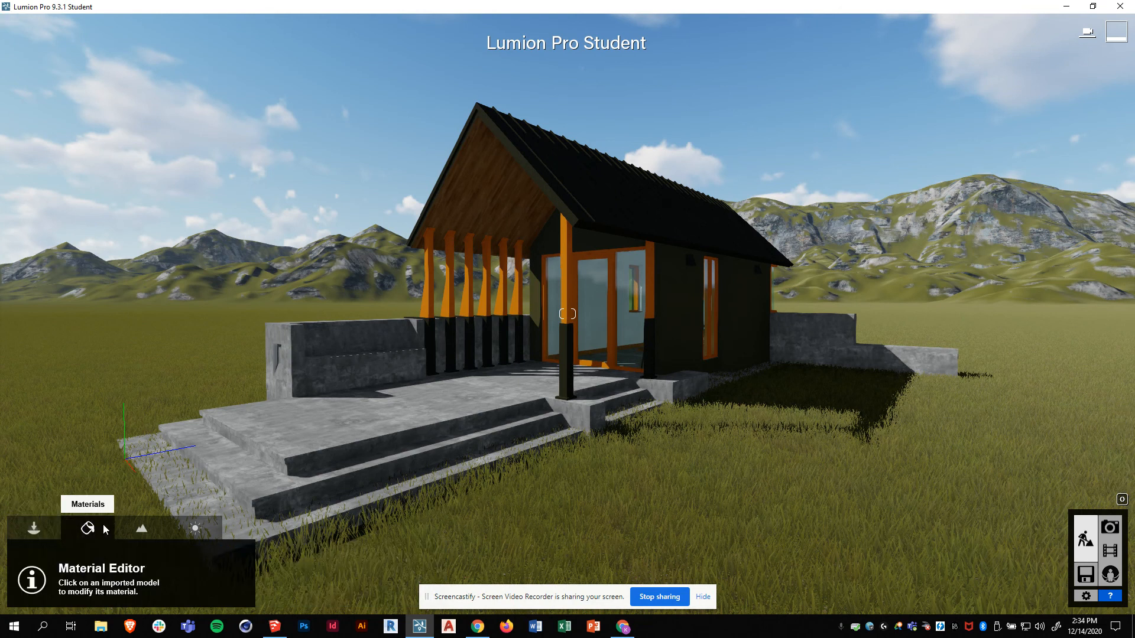
left_click(141, 529)
- In Weather, raise the sun height and swing the sun to shine from the south
left_click(194, 529)
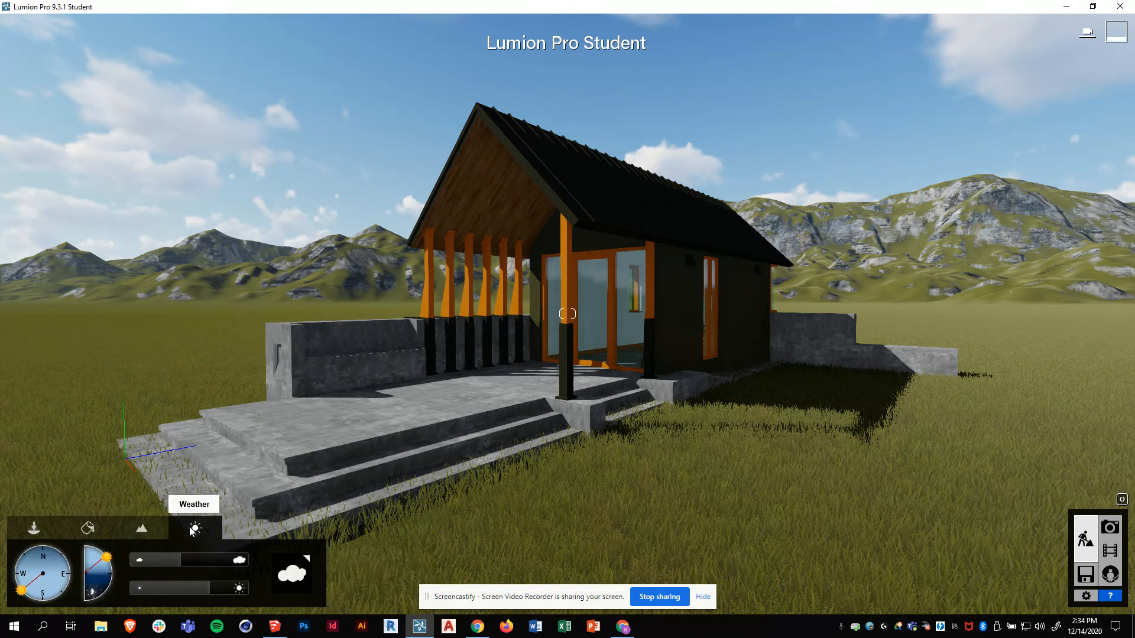
left_click_drag(108, 560, 221, 593)
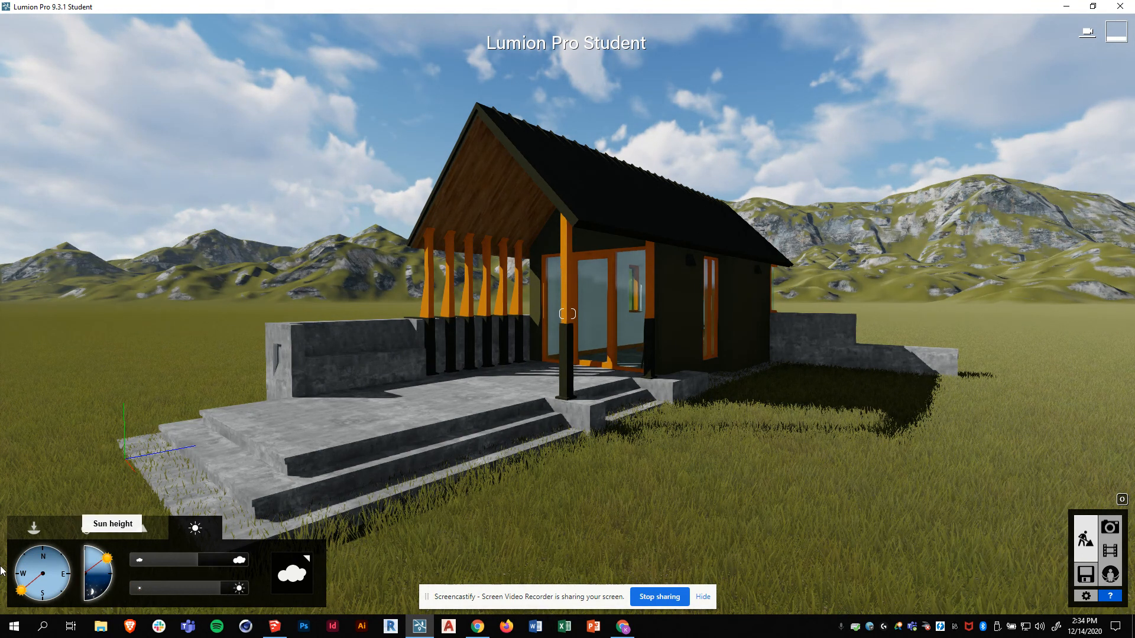
left_click_drag(24, 589, 64, 590)
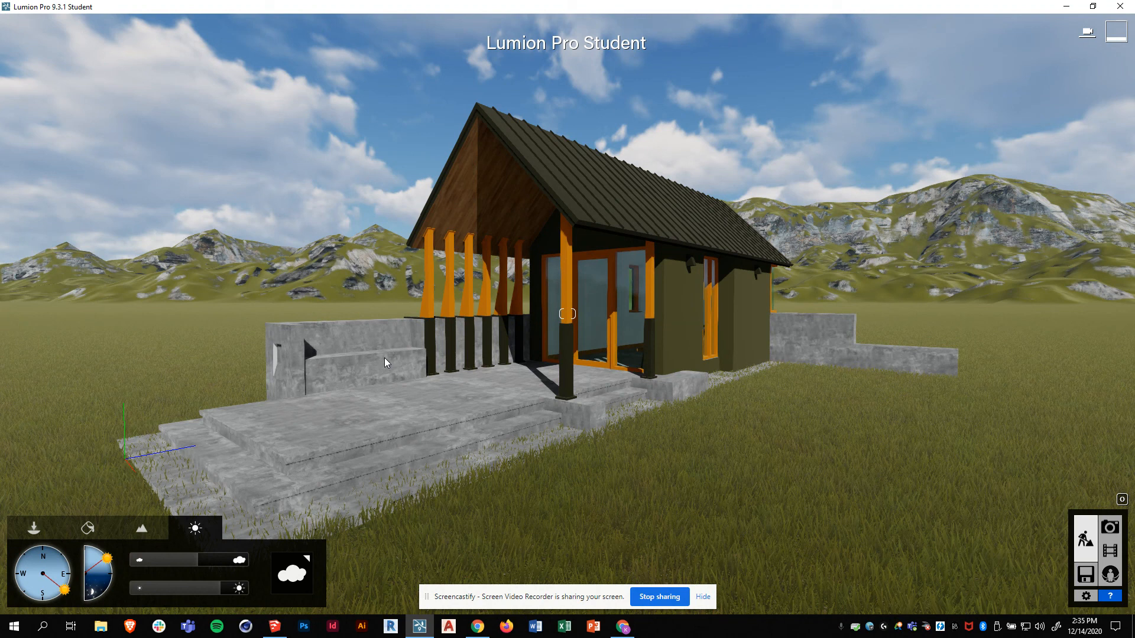
- Save the current cabin view as photo 1, then return to build mode and strafe sideways
left_click(1109, 528)
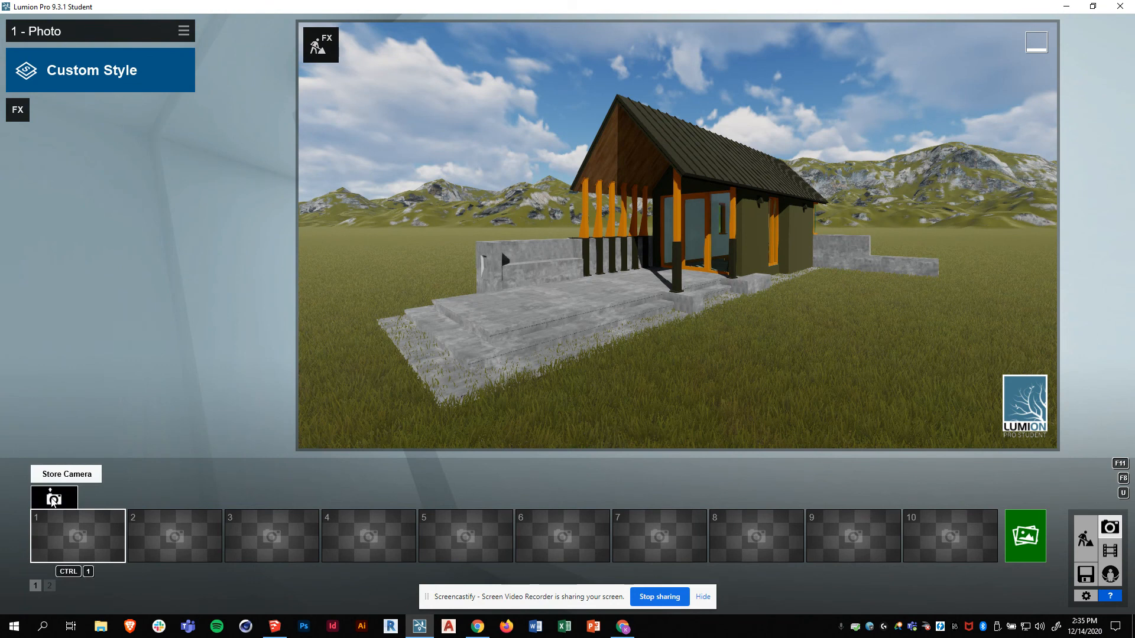
left_click(53, 499)
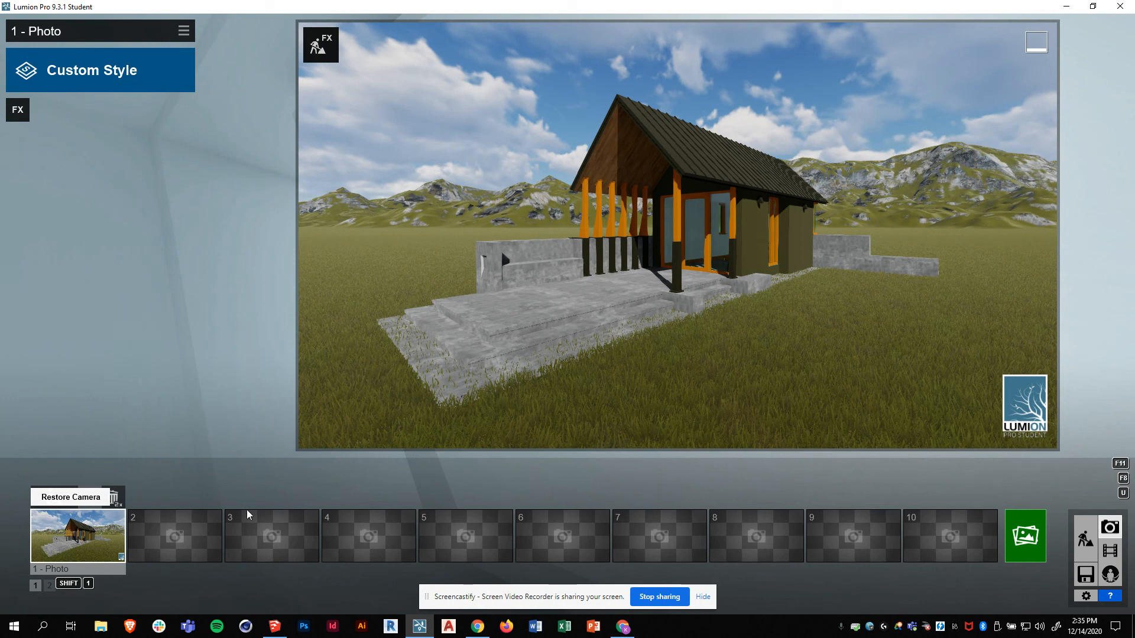
left_click(1082, 538)
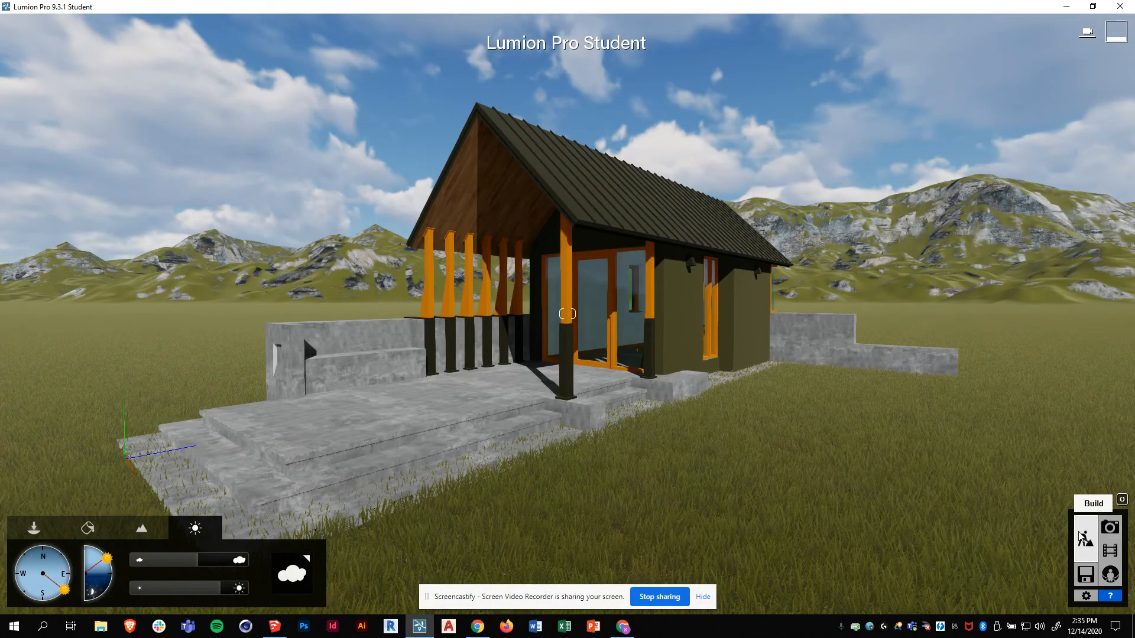
key("d")
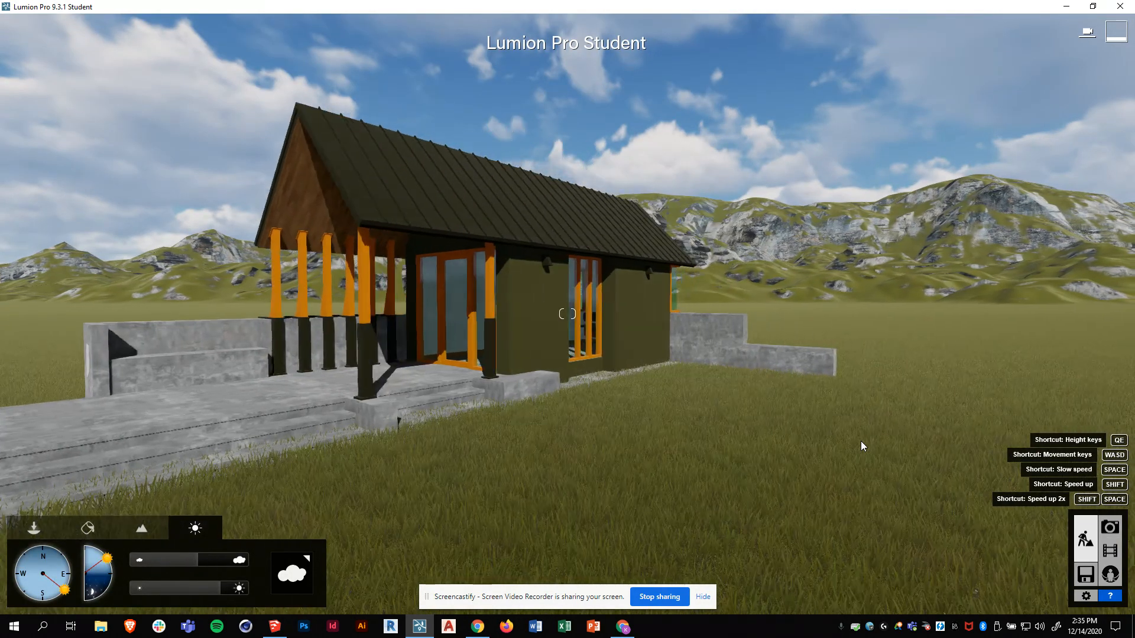
- Restore photo 1's saved camera view and return to build mode
left_click(1109, 529)
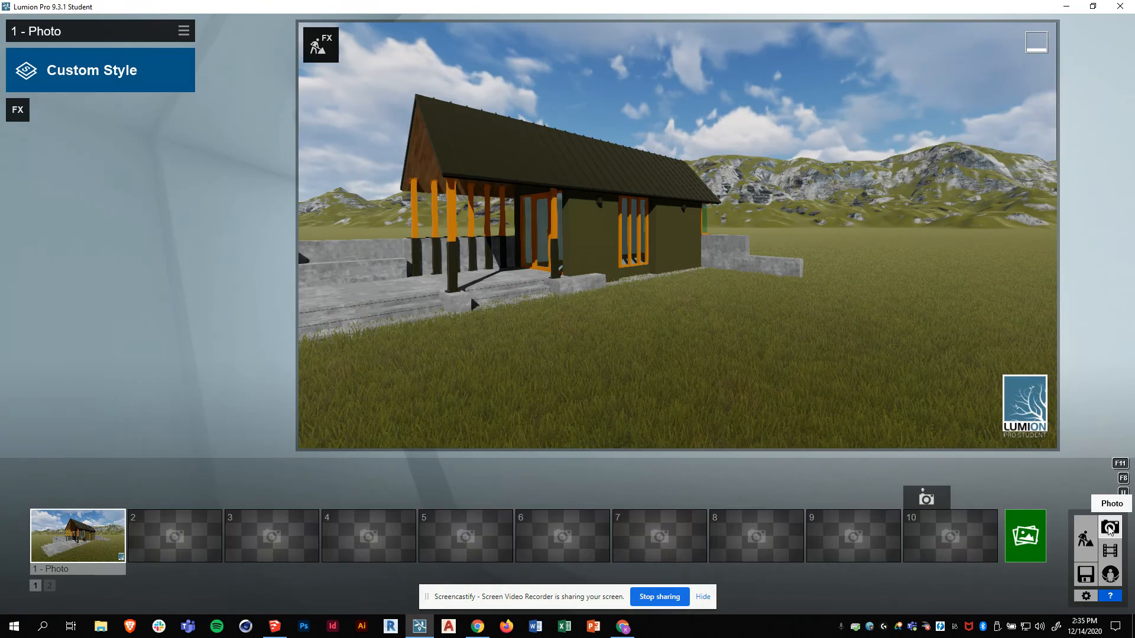
left_click(74, 545)
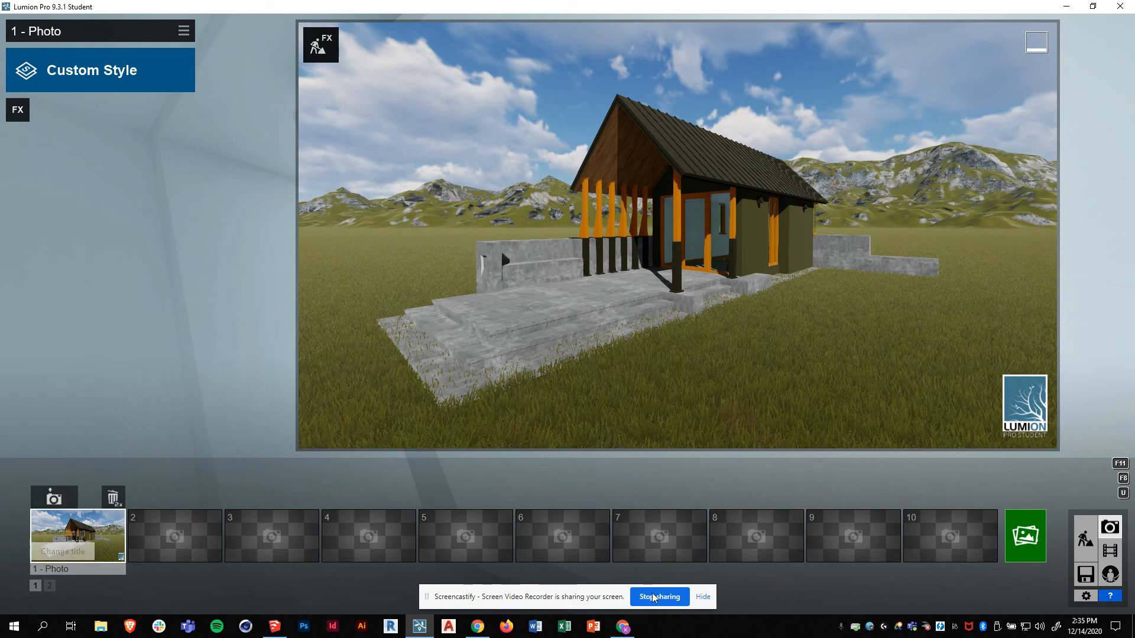
left_click(1085, 538)
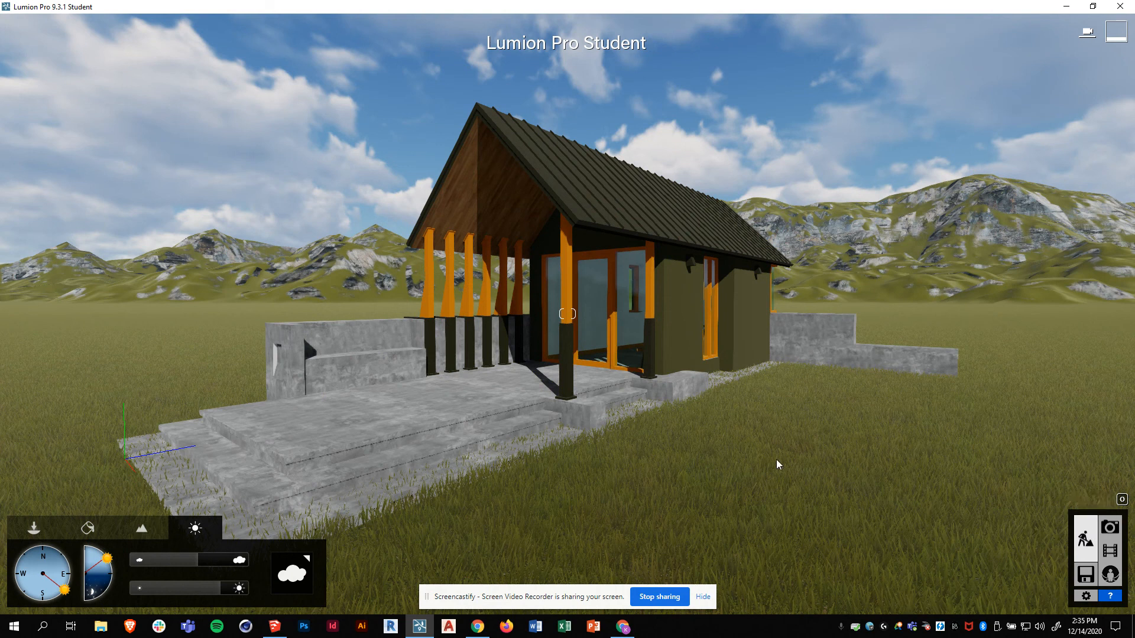
- Strafe the camera left and right around the cabin, then switch to the Materials tab
key("a")
key("d")
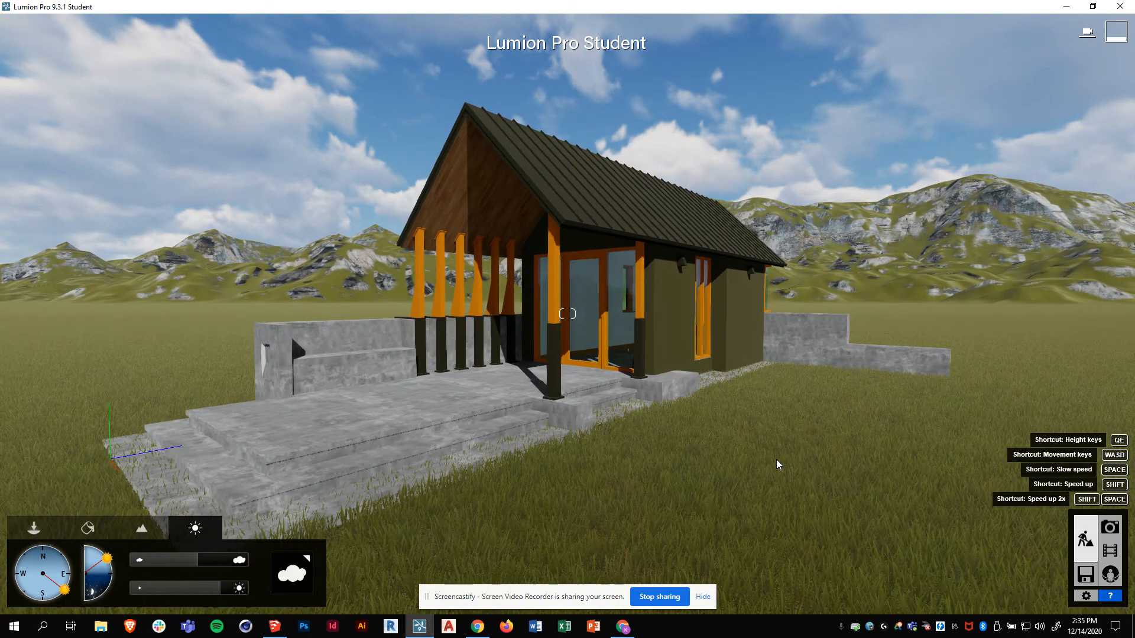
key("a")
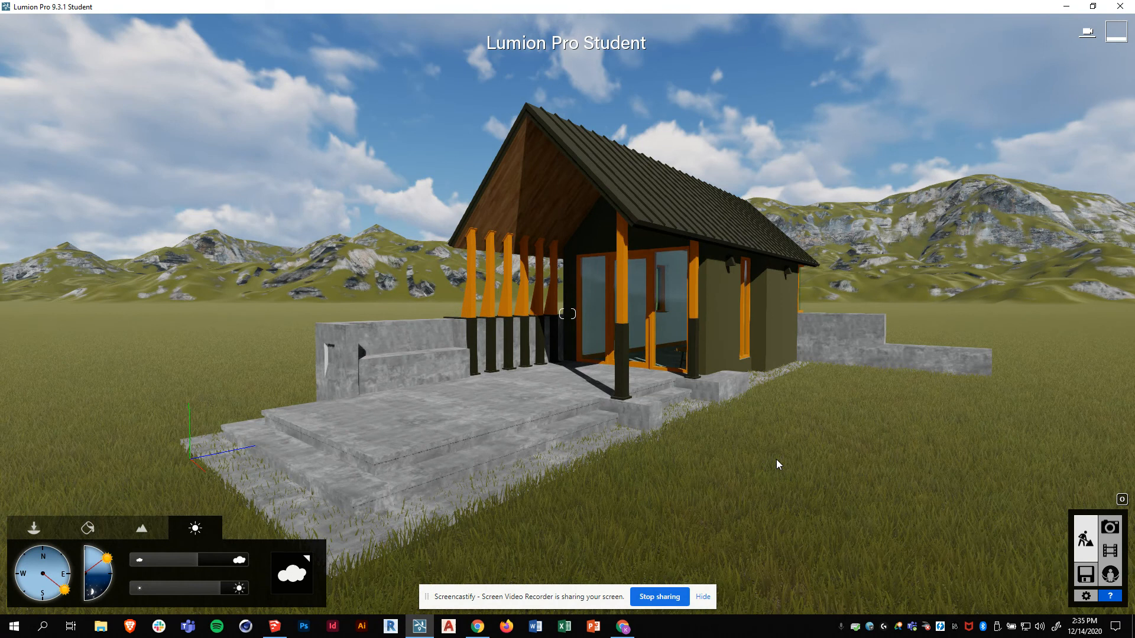
key("d")
key("a")
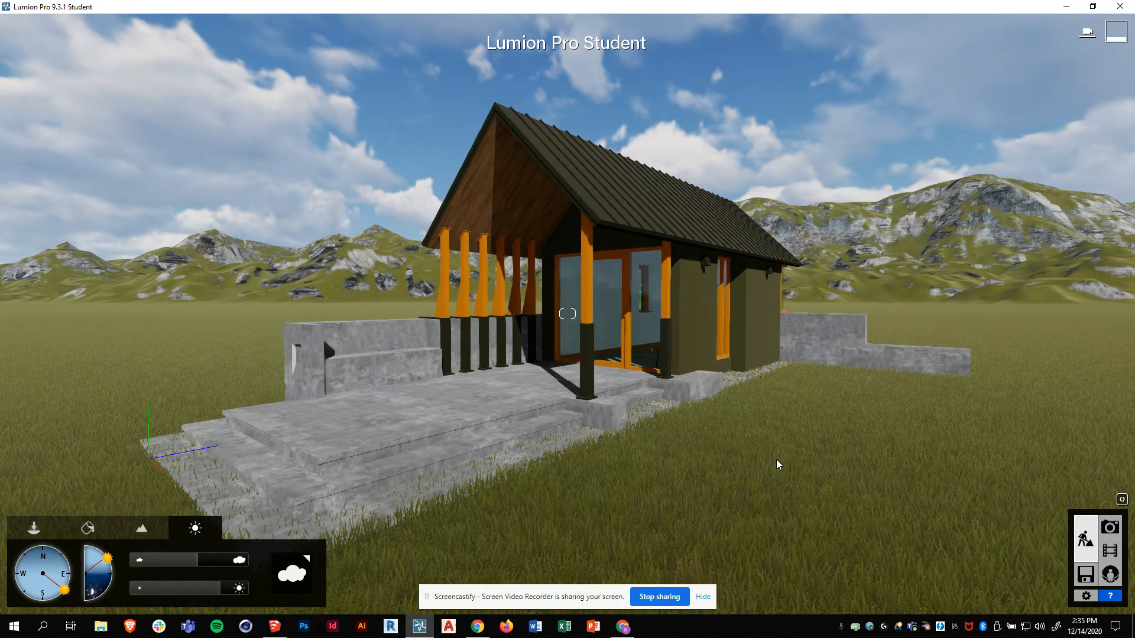
left_click(87, 528)
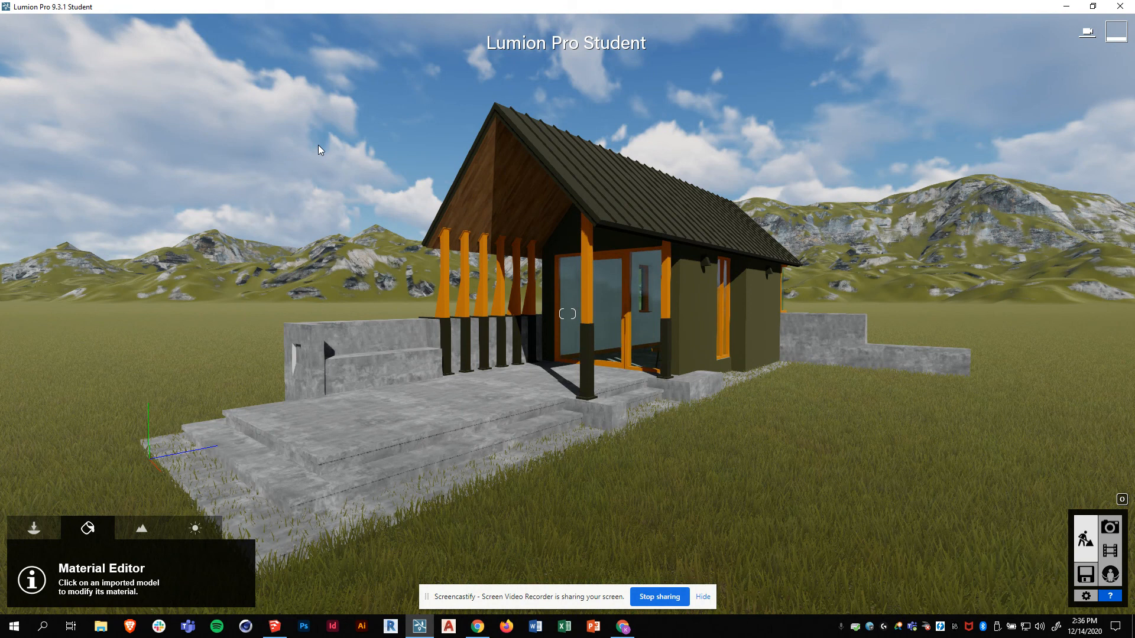
left_click(433, 425)
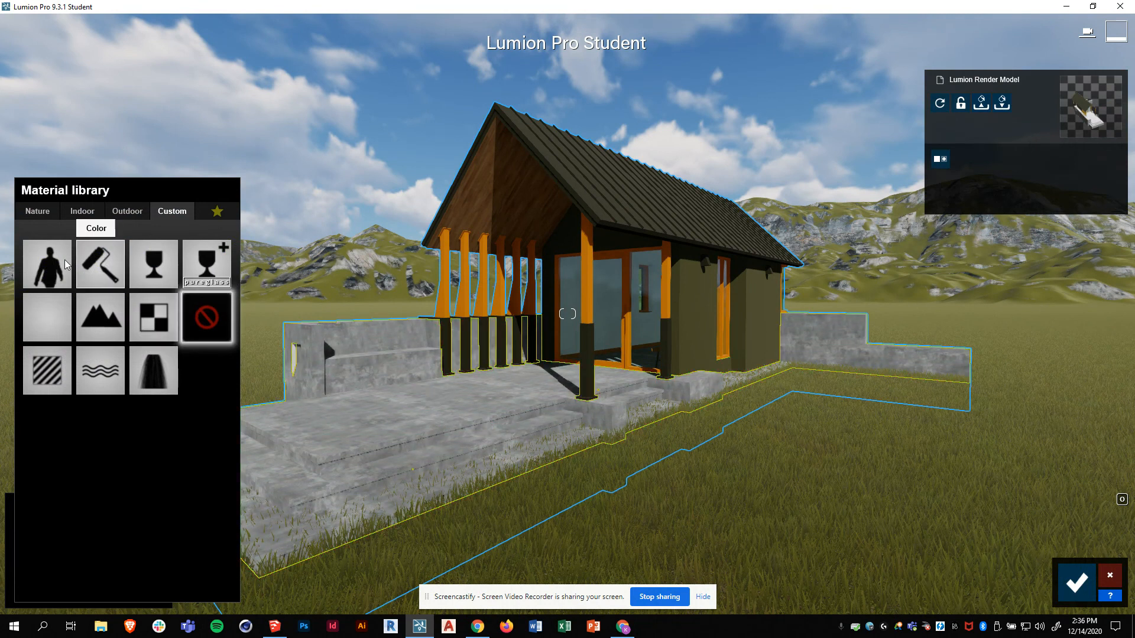
left_click(46, 214)
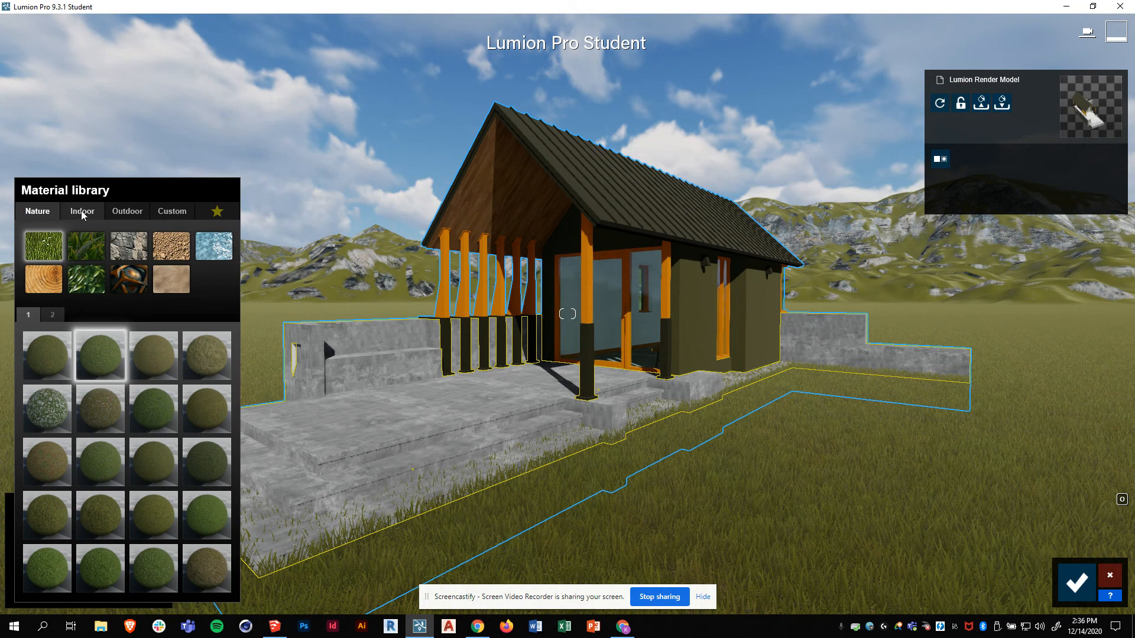
left_click(82, 214)
left_click(37, 212)
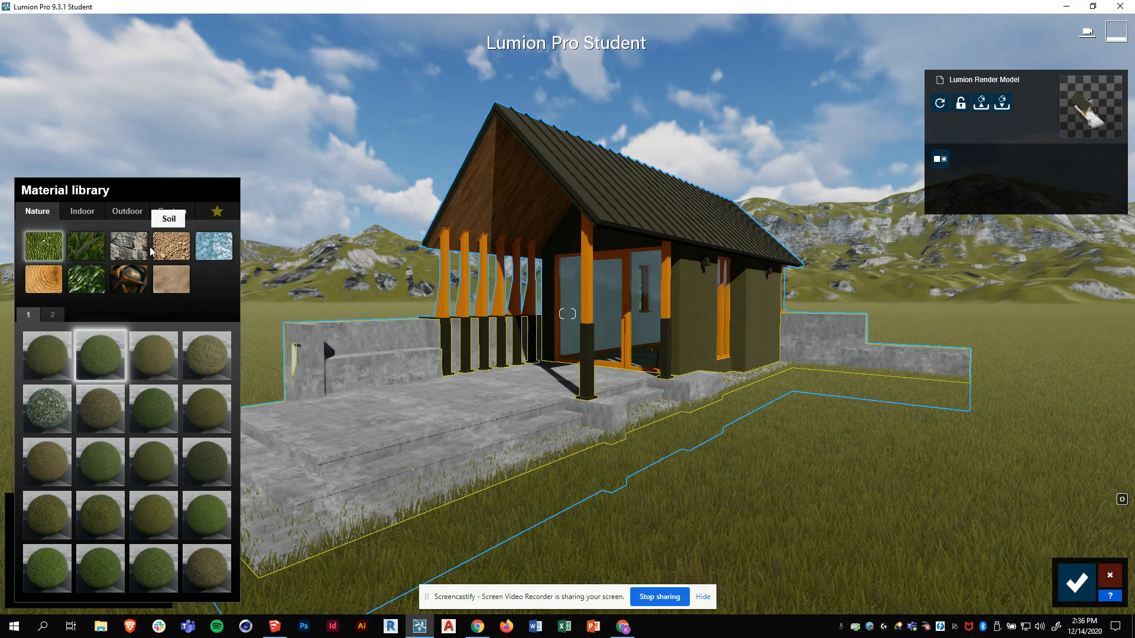
left_click(126, 212)
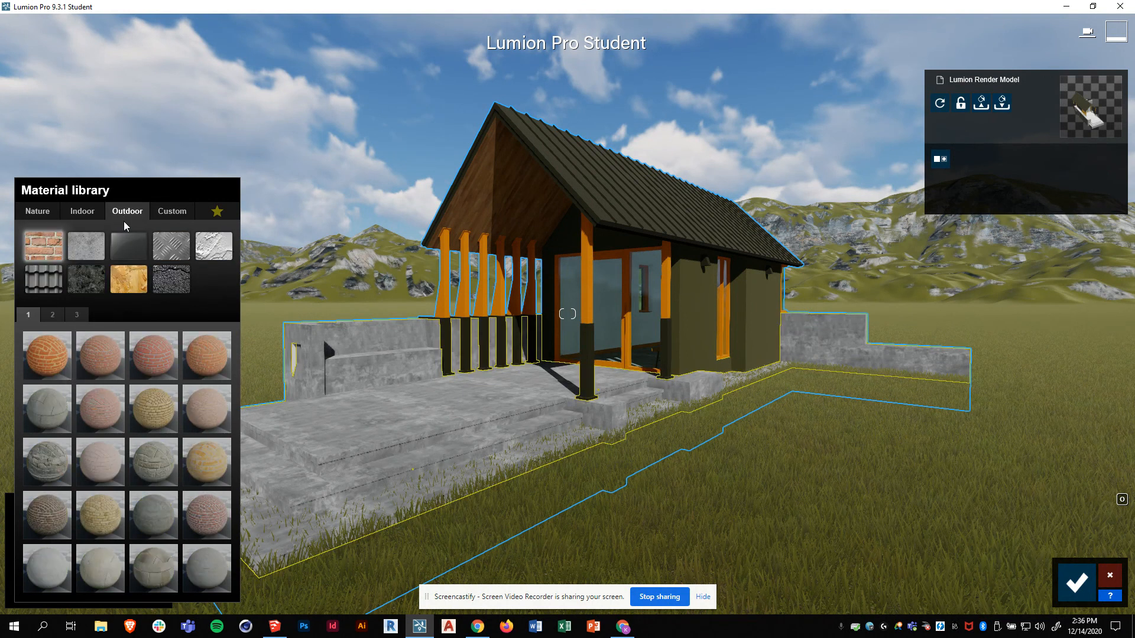
left_click(86, 245)
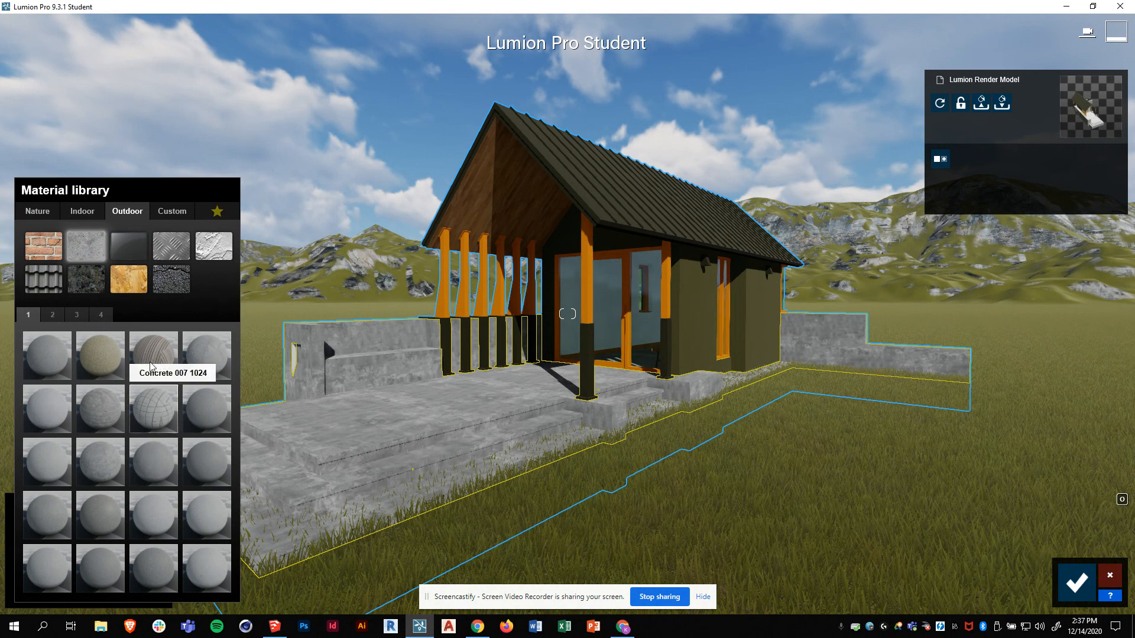
left_click(103, 403)
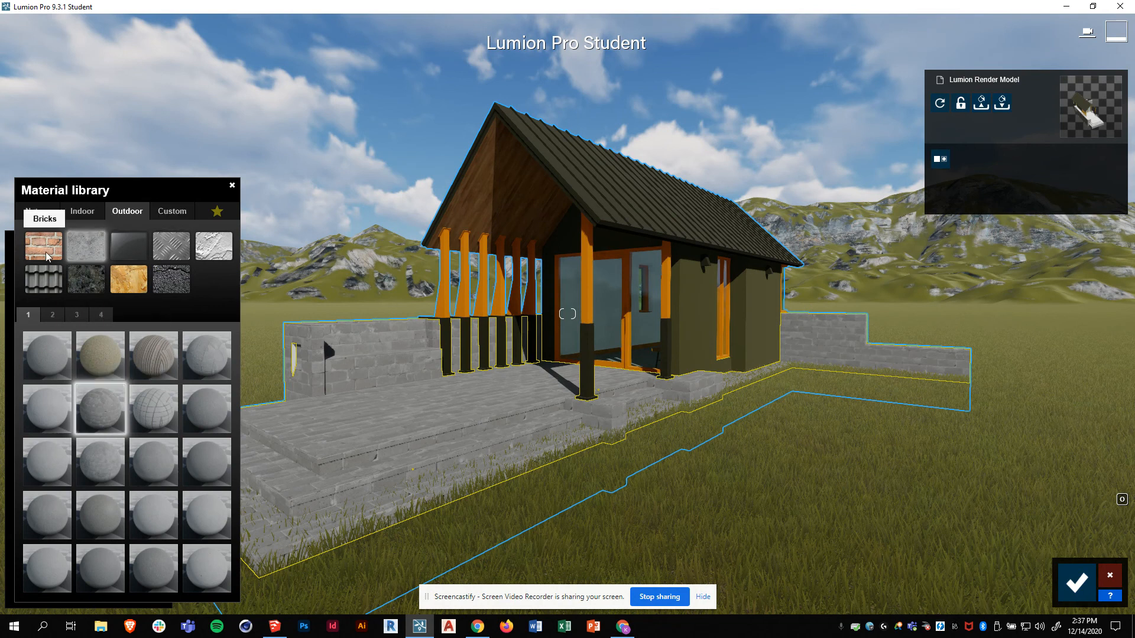
left_click(36, 211)
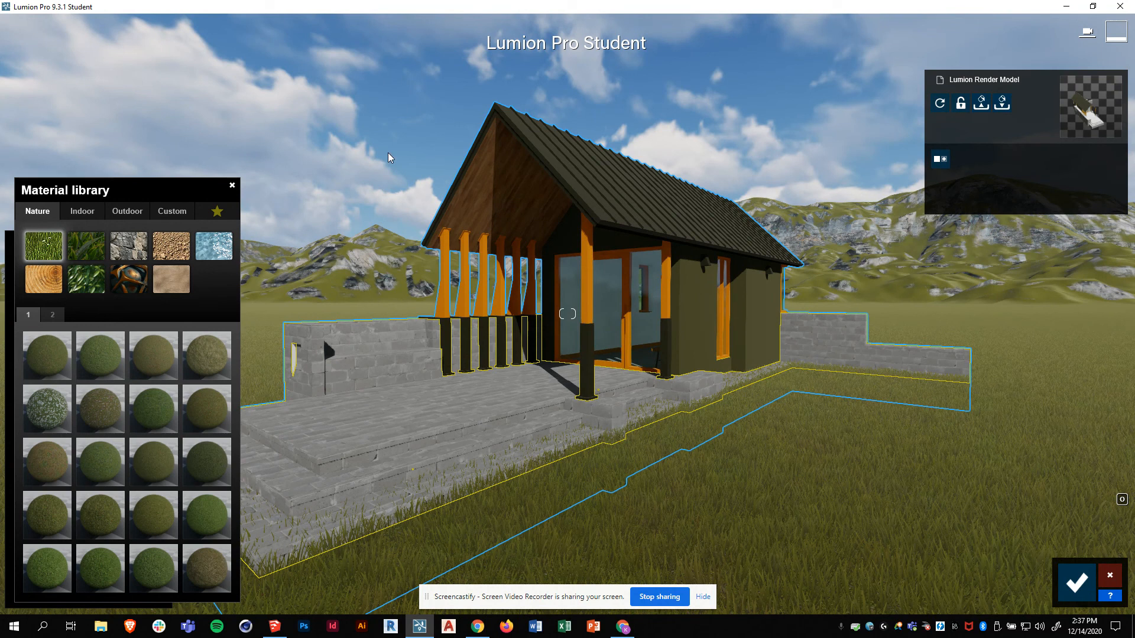
left_click(231, 186)
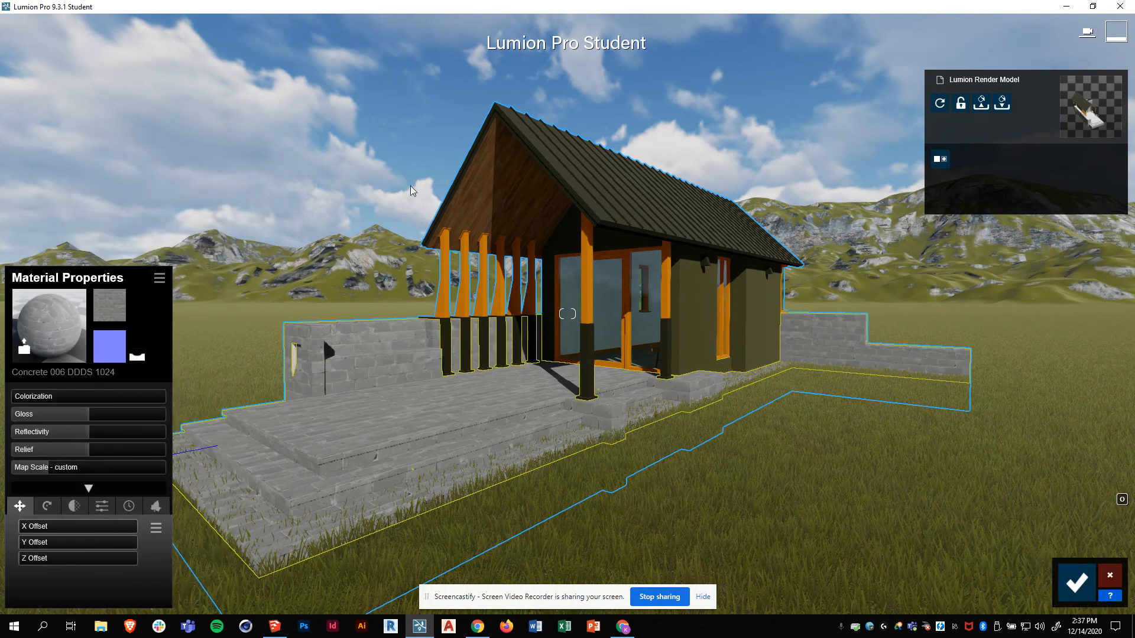
left_click(1109, 579)
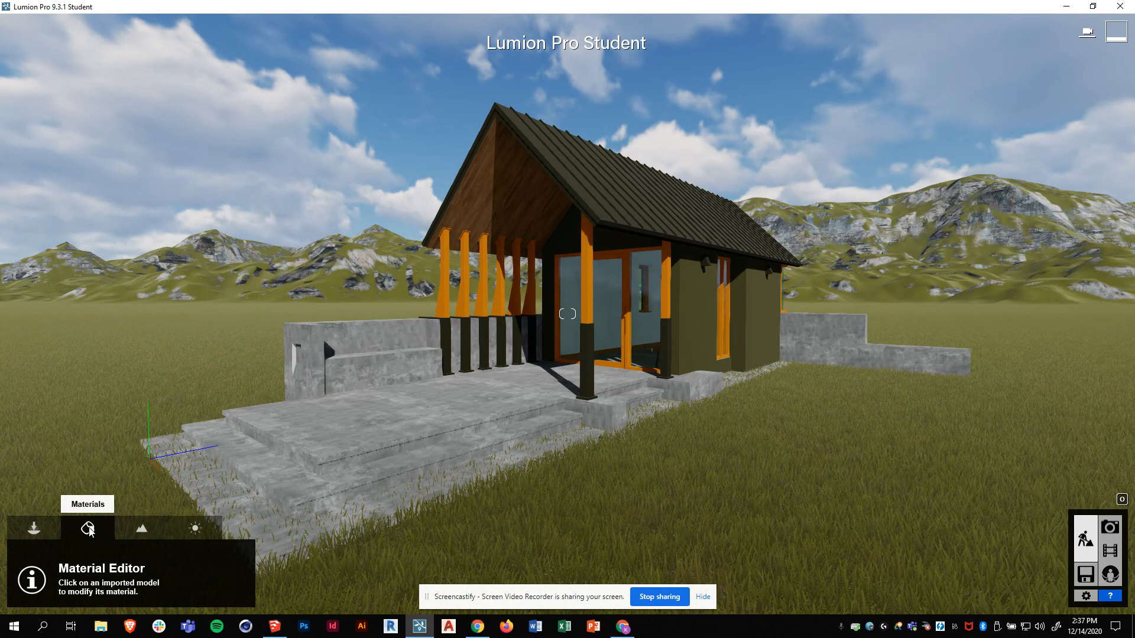
- Select the concrete base and apply the Custom category's Standard material to it
left_click(431, 419)
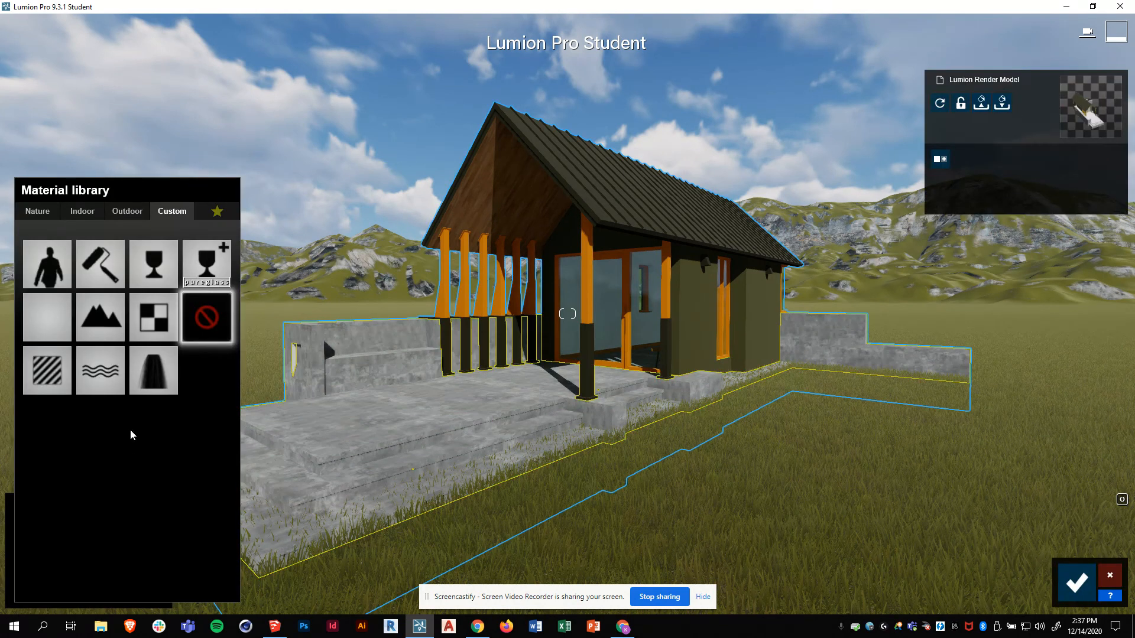
left_click(45, 213)
left_click(83, 211)
left_click(134, 216)
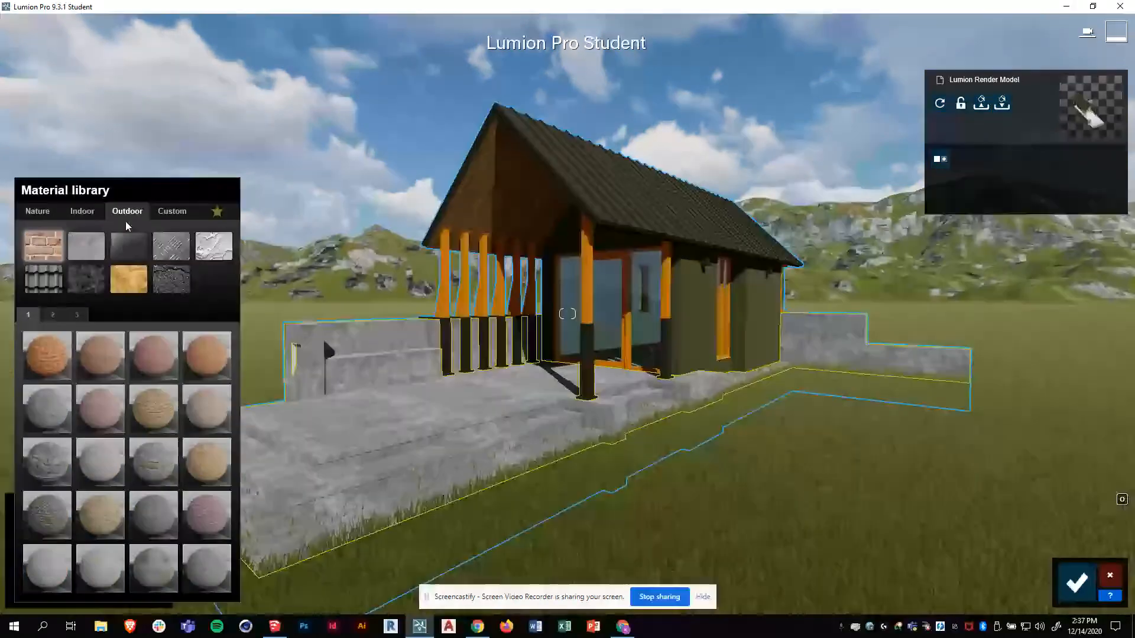
left_click(180, 214)
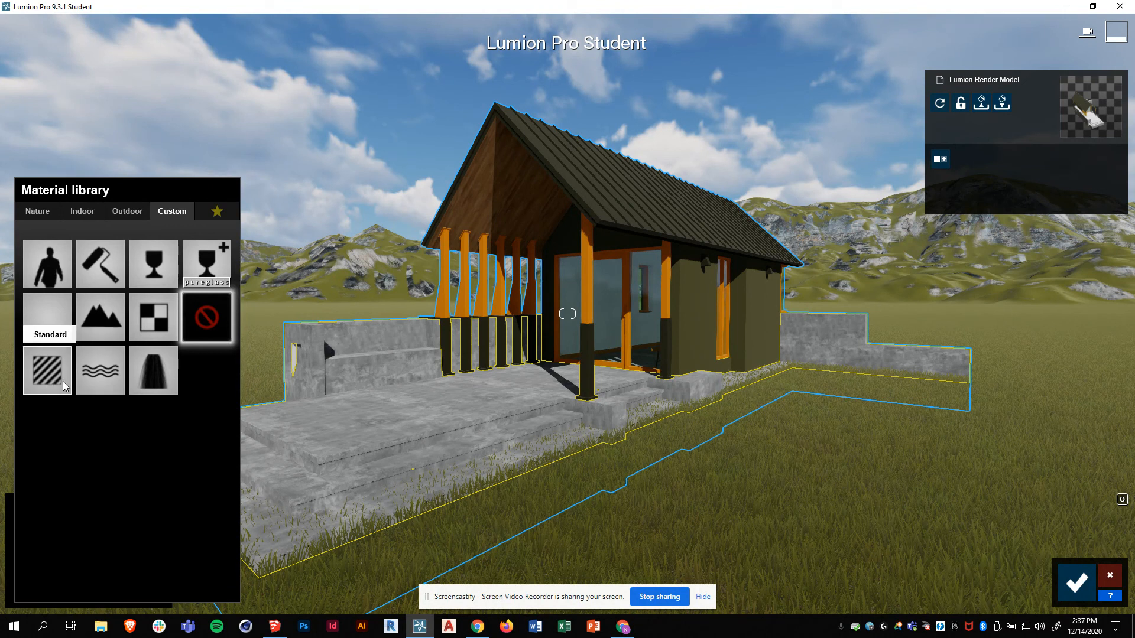
left_click(46, 376)
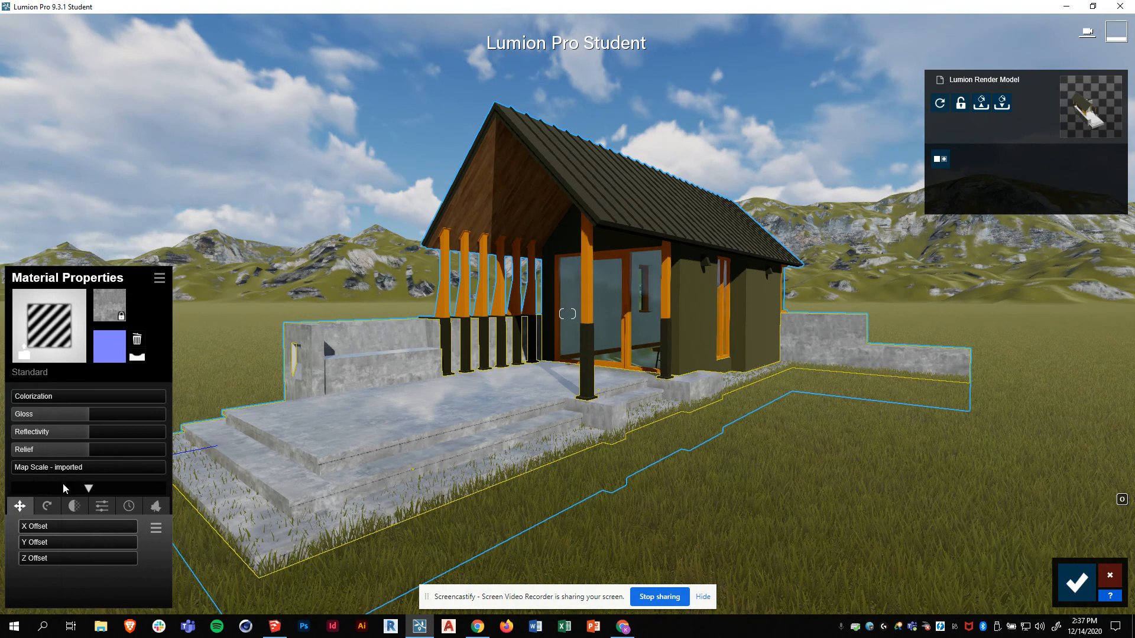
- Raise the concrete's gloss to 1.5, then select the wooden gable for editing
mouse_move(51, 405)
mouse_move(71, 434)
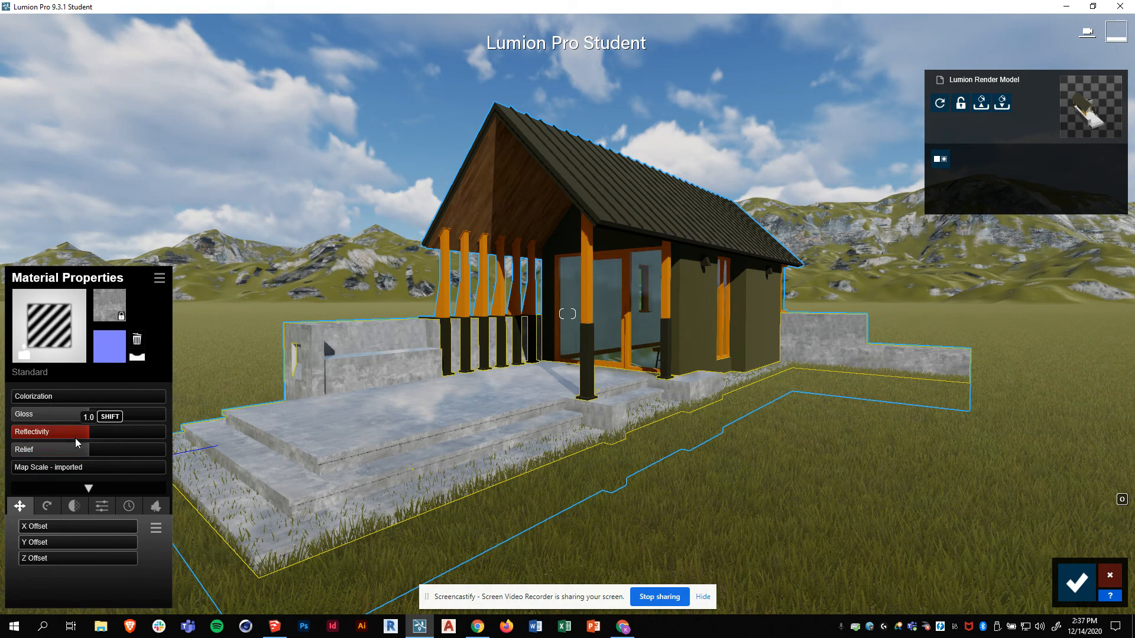
mouse_move(85, 455)
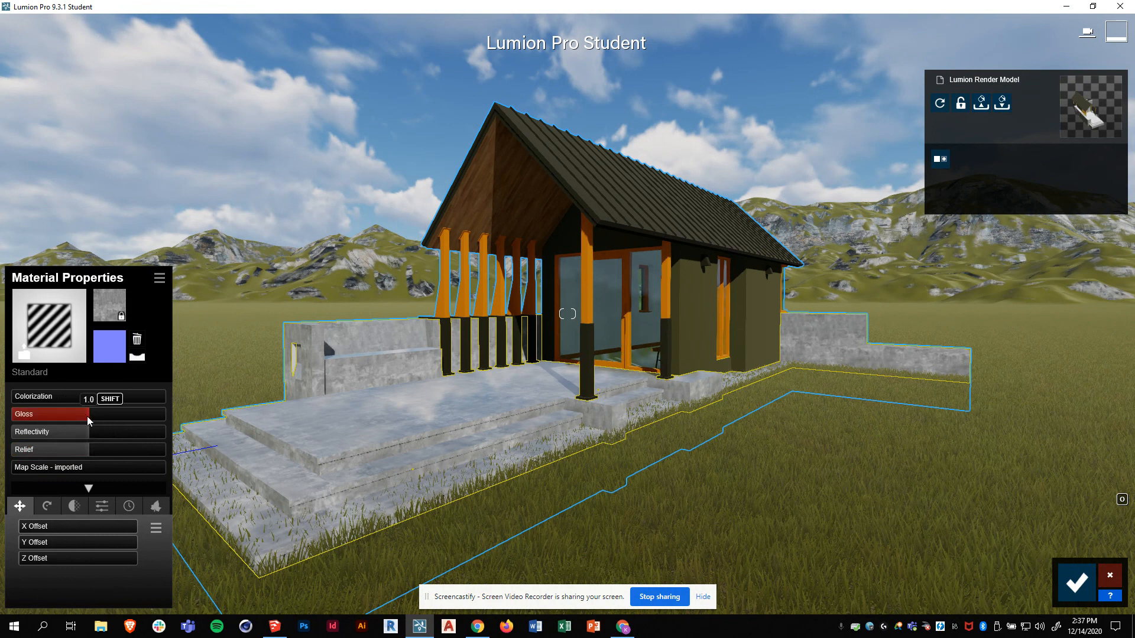
left_click_drag(89, 415, 138, 435)
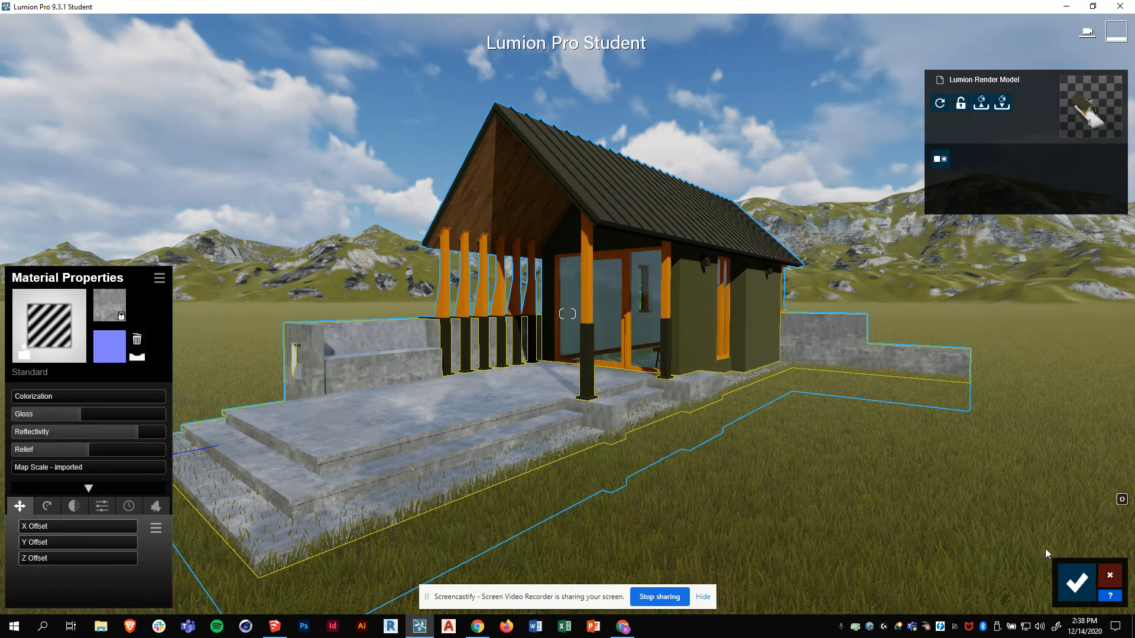
left_click(526, 214)
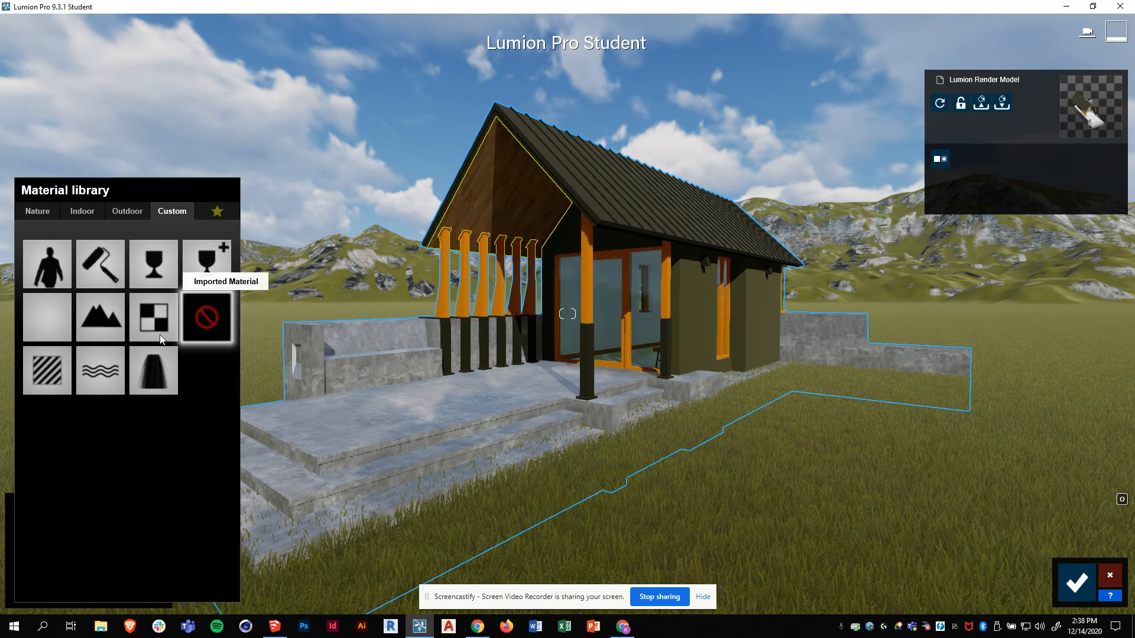
- Give the wooden gable a Standard material with reflectivity about 1.4 and gloss 0.6
left_click(47, 373)
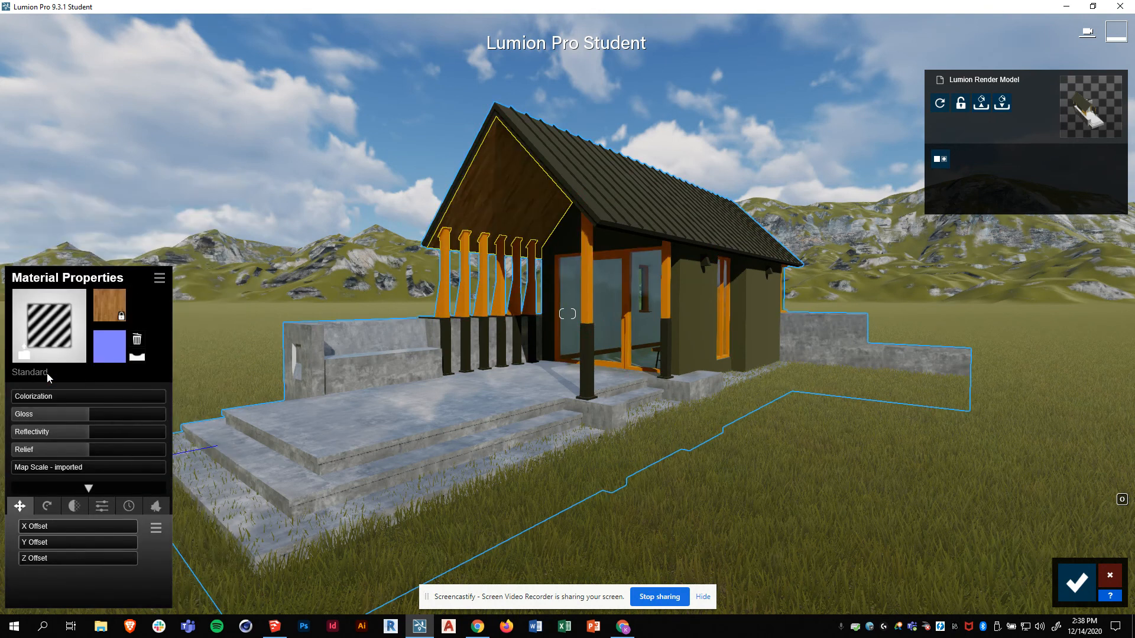
left_click_drag(90, 436, 124, 432)
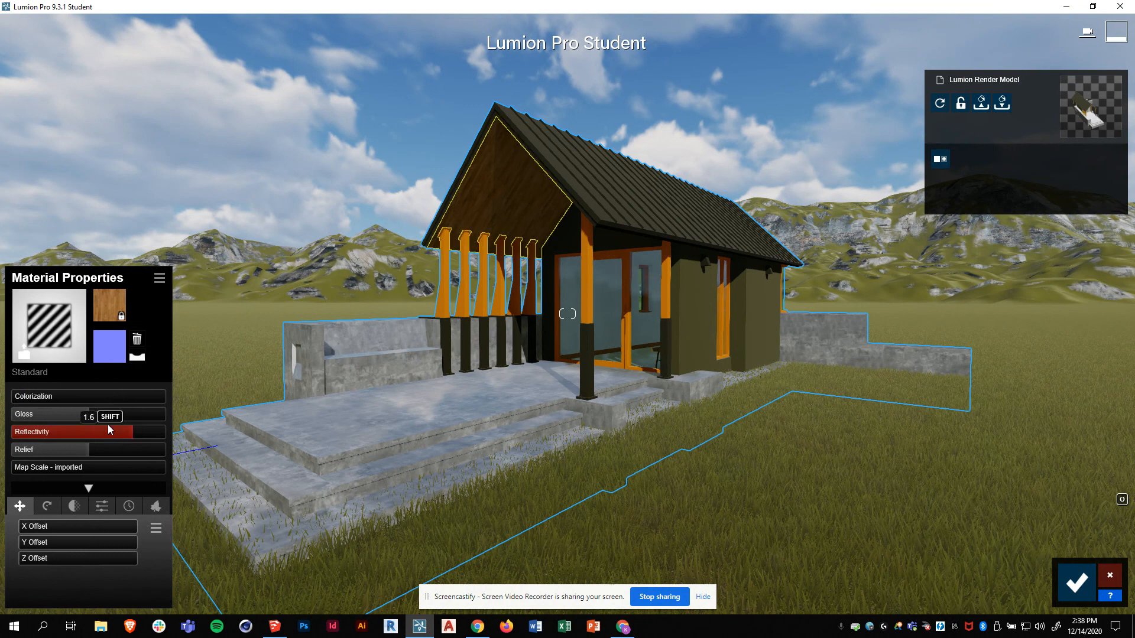
left_click_drag(90, 414, 55, 418)
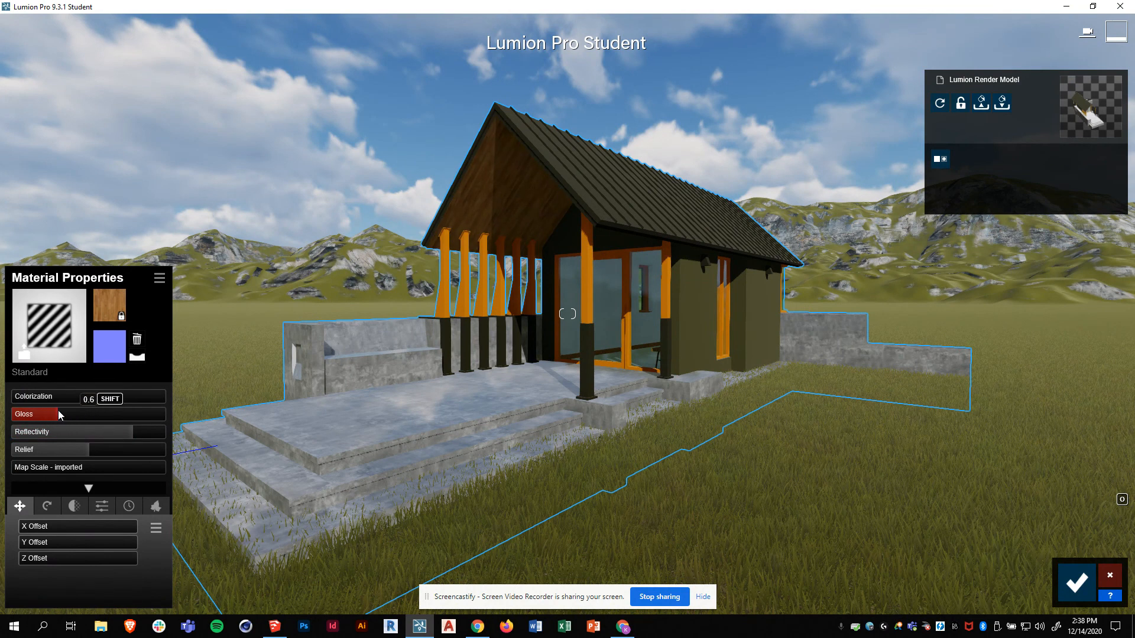
left_click_drag(130, 432, 133, 432)
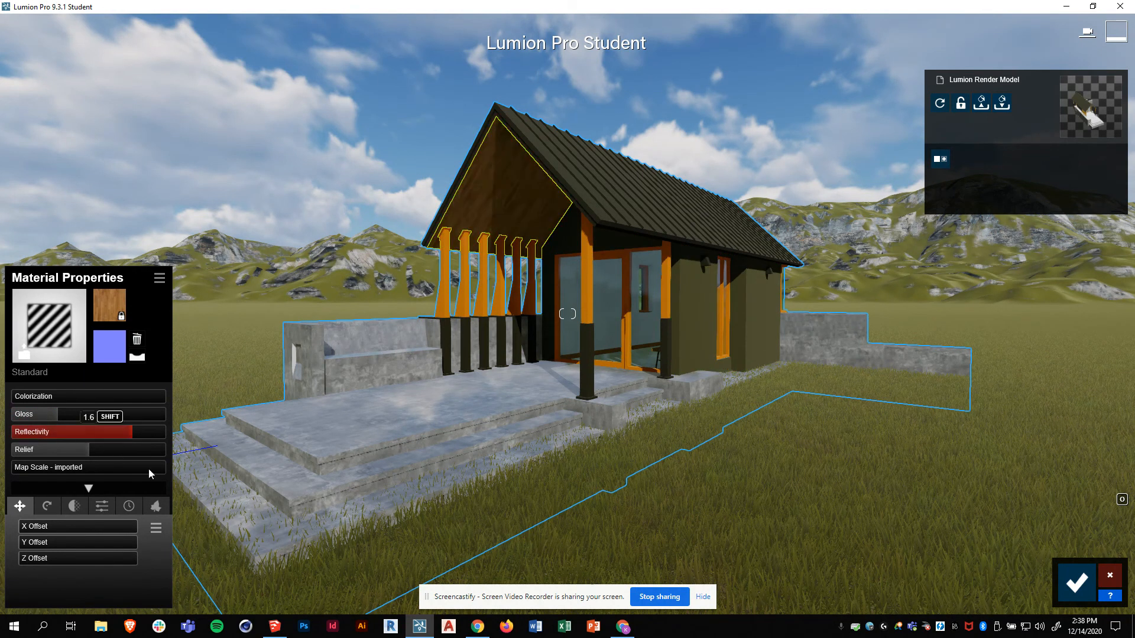
- Apply Standard to the roof with reflectivity 1.8, then select the glass doors' material
left_click(707, 310)
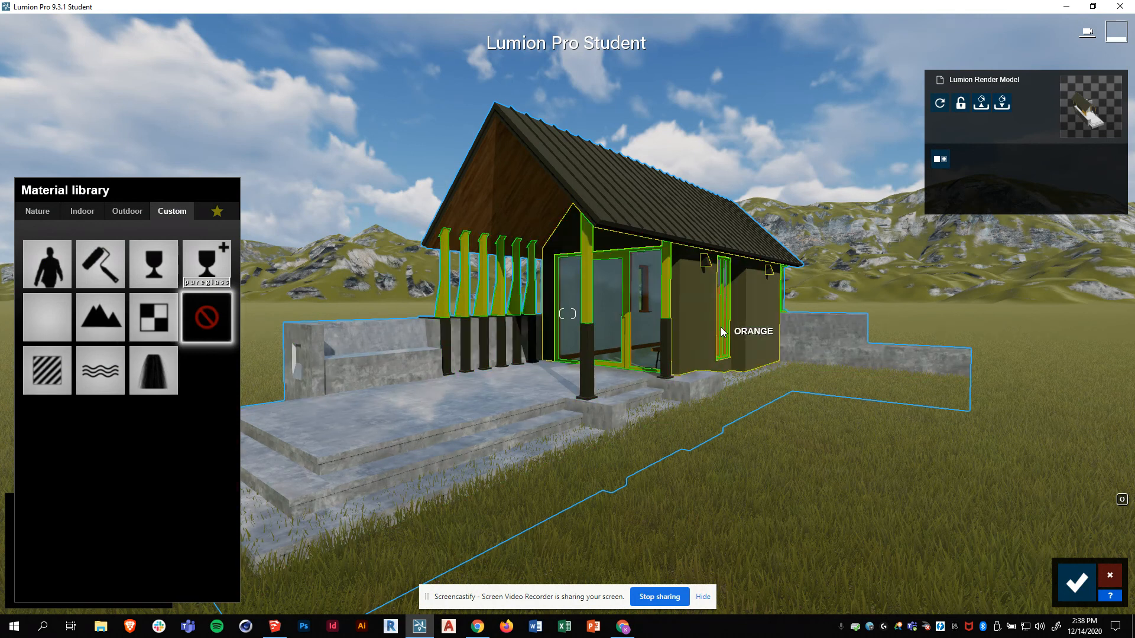
left_click(598, 214)
left_click(49, 369)
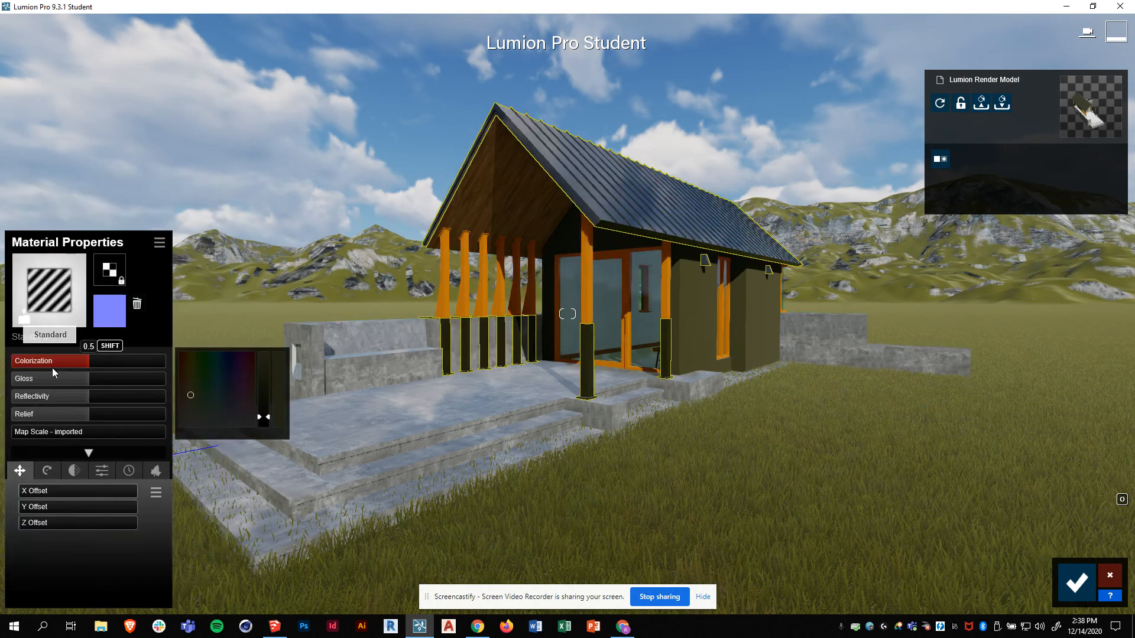
left_click_drag(88, 433, 155, 435)
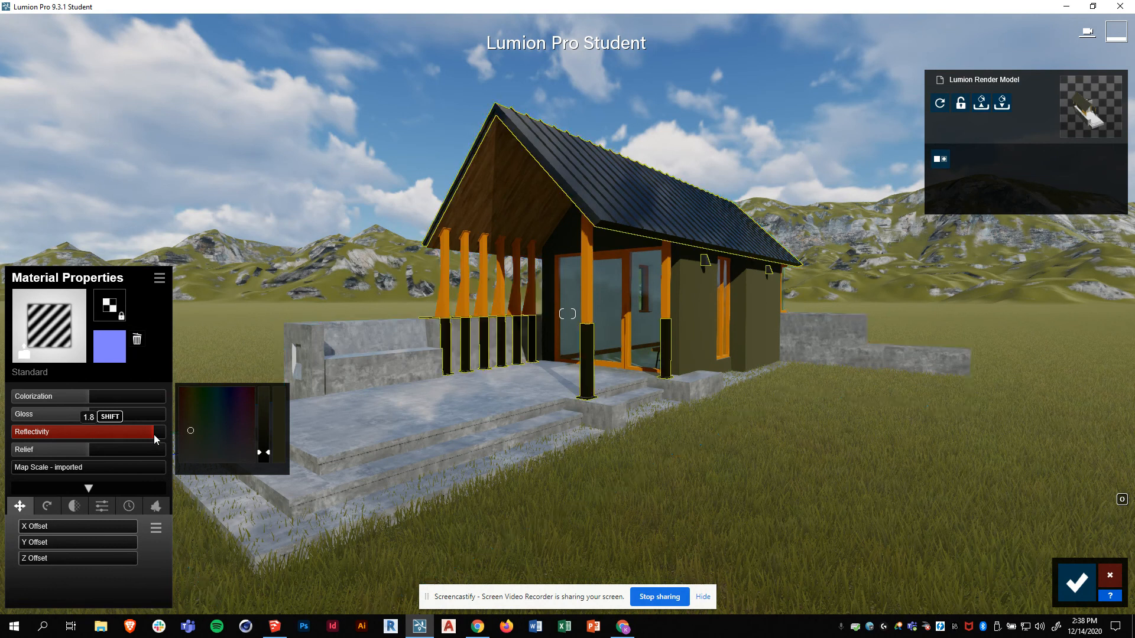
left_click(609, 281)
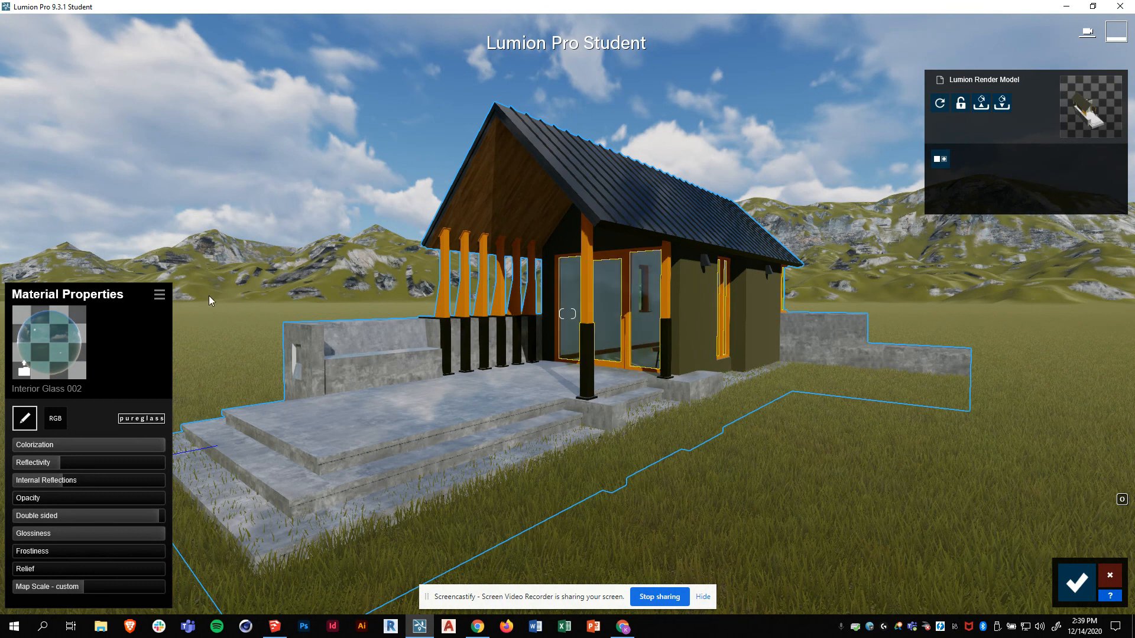
- Swap the cabin door glass for Interior Glass 001 from the library's Indoor > Glass category
left_click(160, 296)
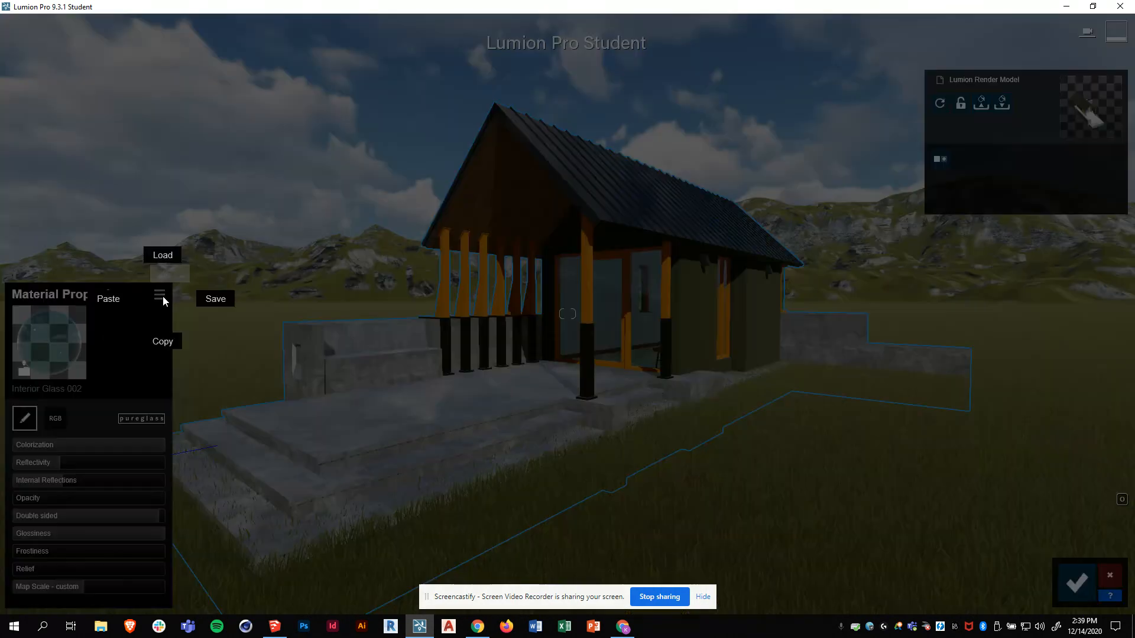
left_click(107, 370)
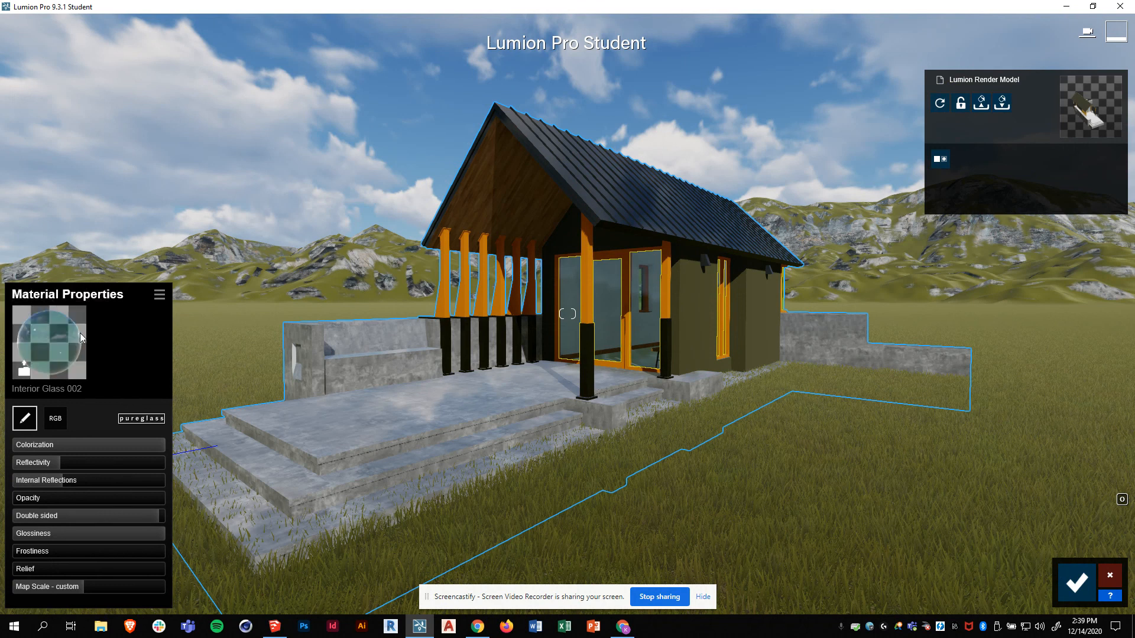
left_click(25, 367)
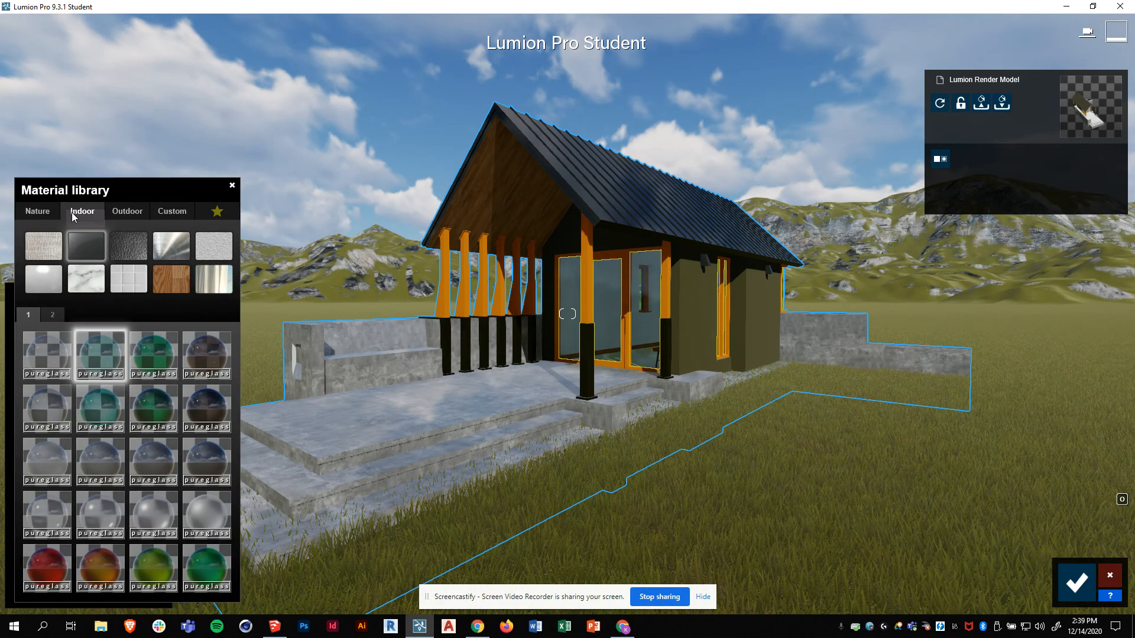
left_click(32, 211)
left_click(97, 218)
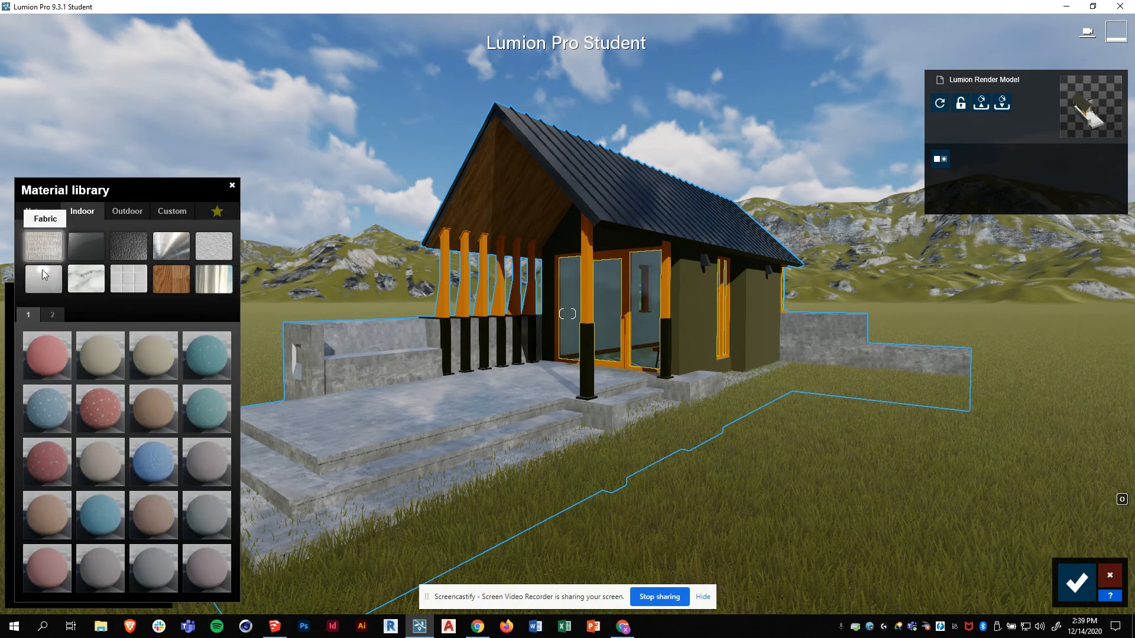
left_click(95, 250)
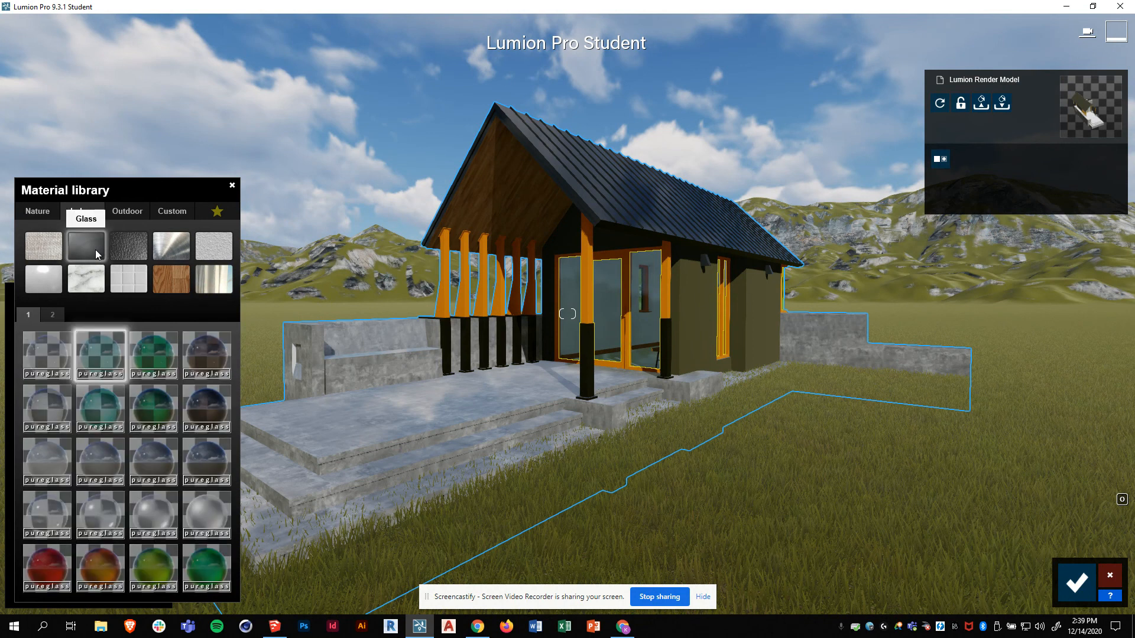
left_click(50, 358)
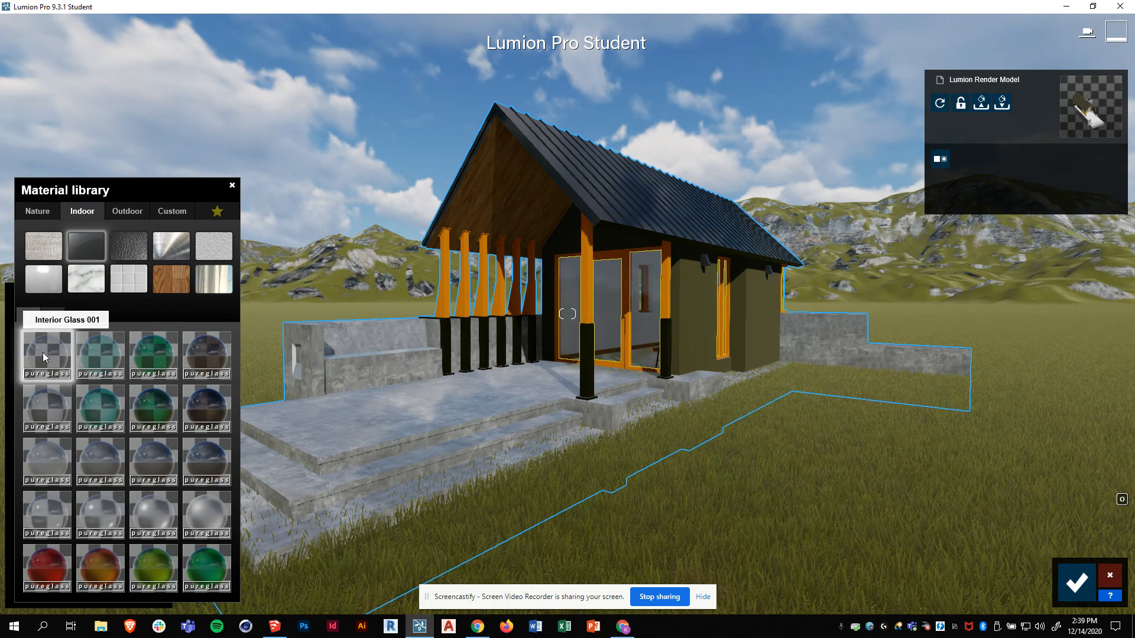
left_click(62, 378)
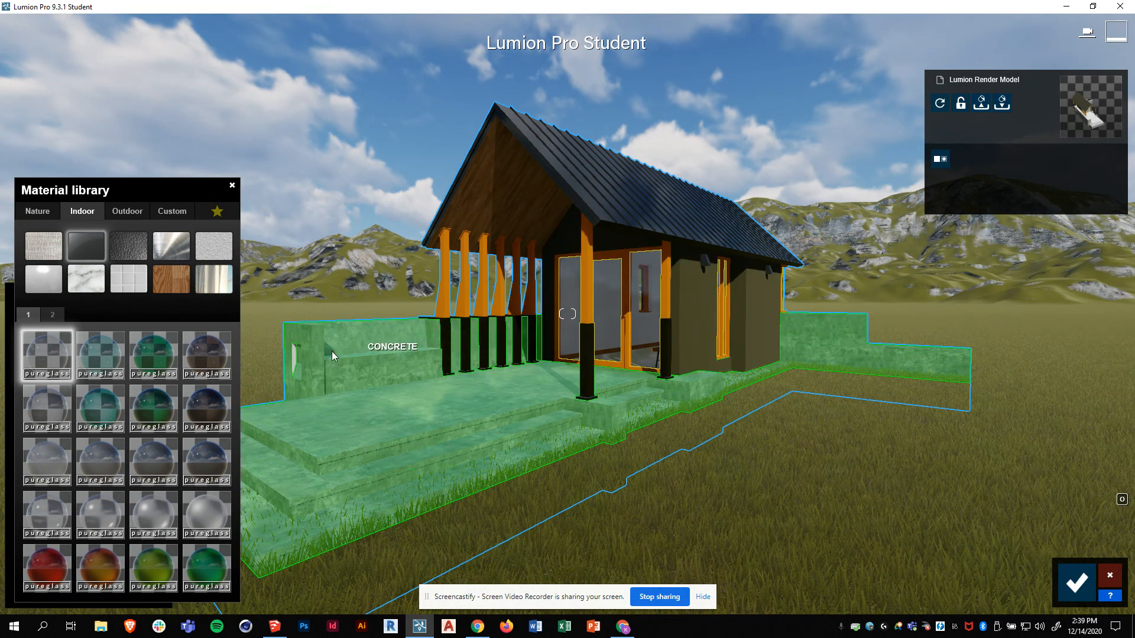
- Give the WHITE GLOW wall strip a Standard material with Emissive raised to about 162.2
left_click(295, 356)
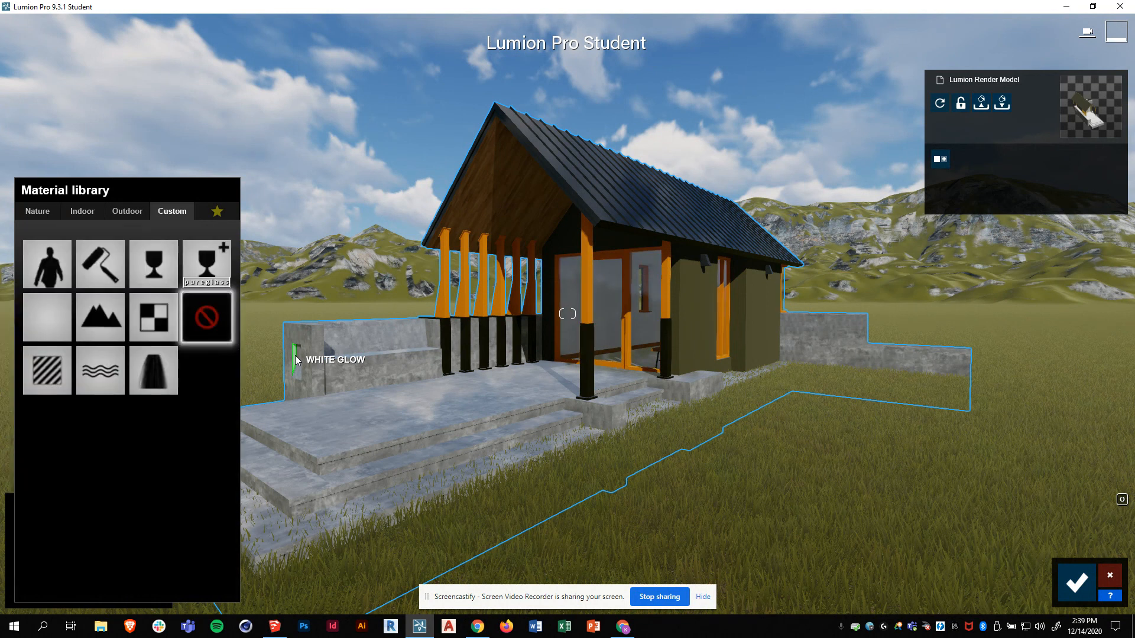
left_click(51, 368)
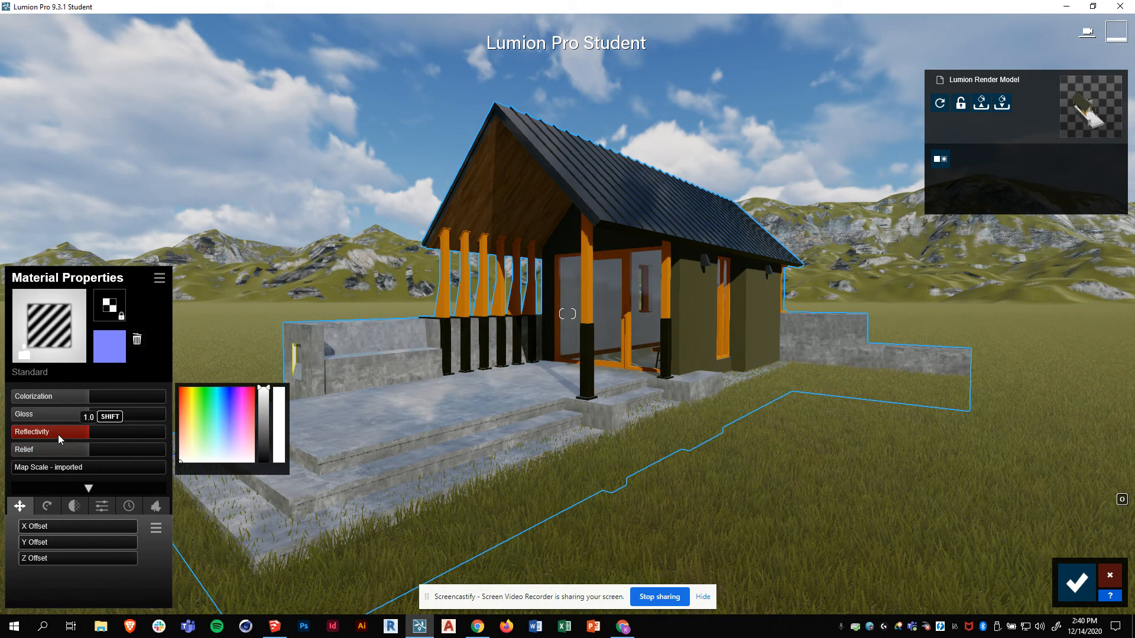
left_click(103, 507)
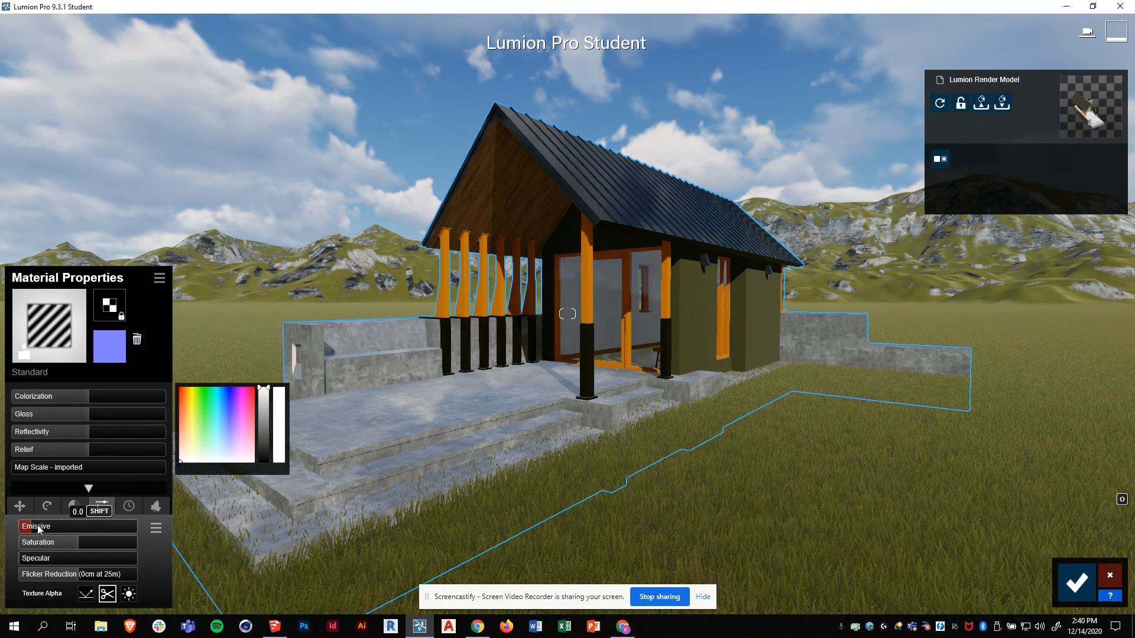
left_click_drag(86, 521, 141, 528)
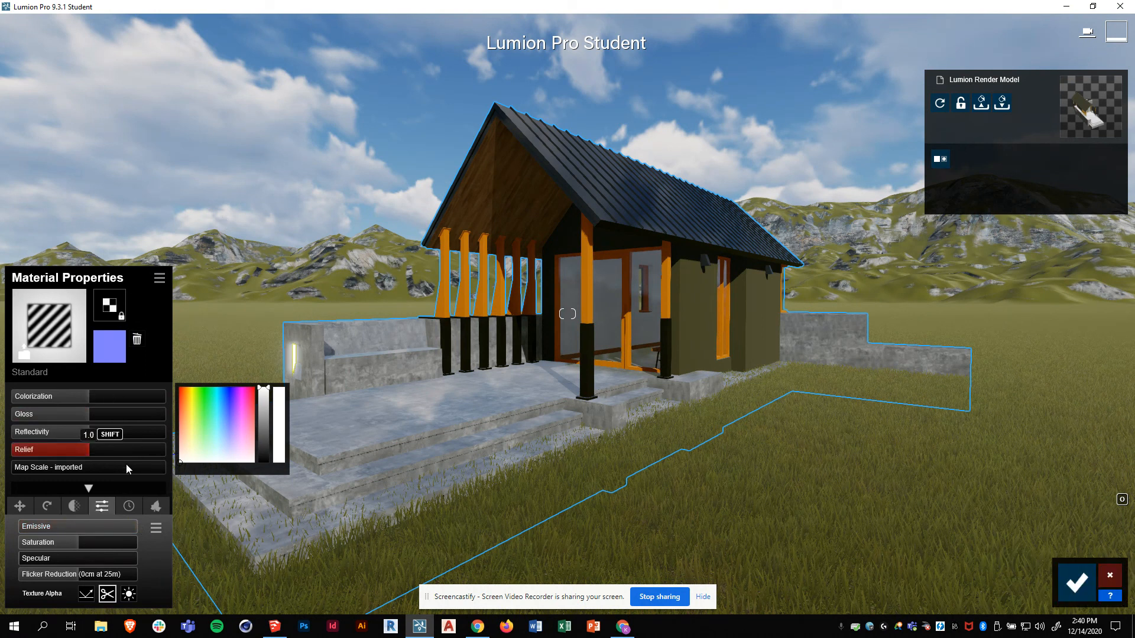
- Grow light green leafy foliage with slightly larger leaves along the concrete terrace edges, then save the changes
left_click(414, 438)
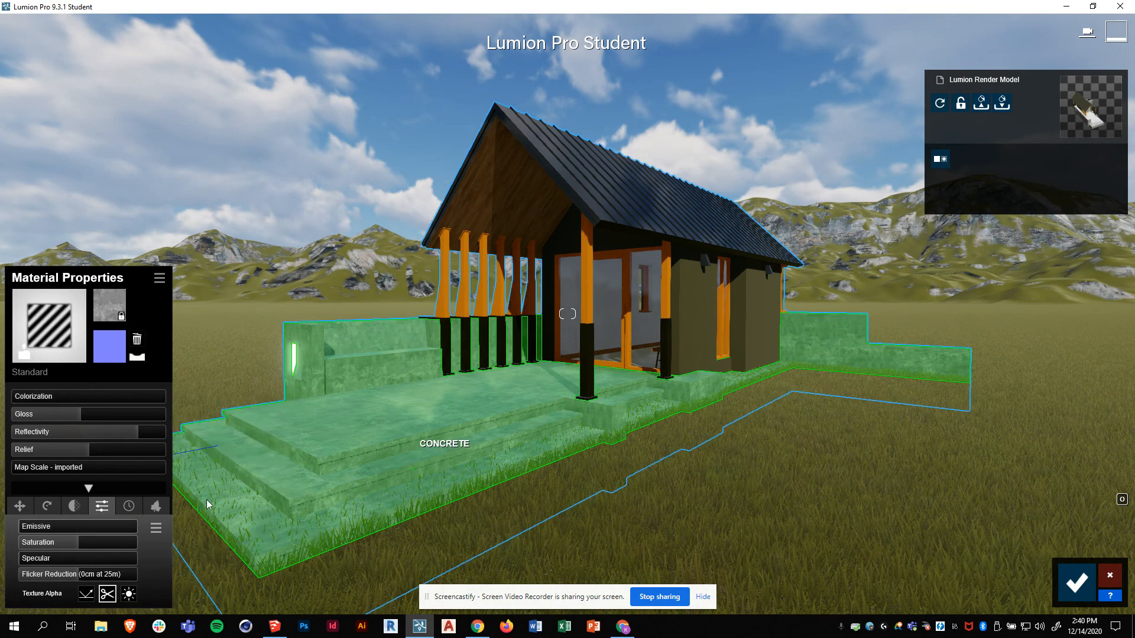
left_click(159, 507)
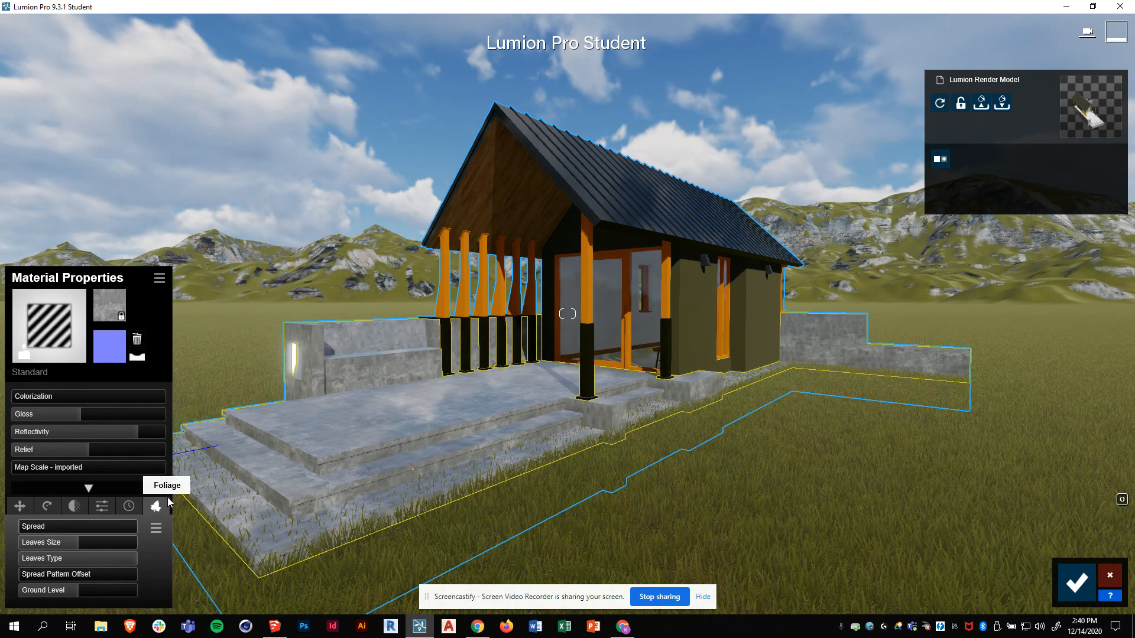
left_click_drag(24, 527, 21, 532)
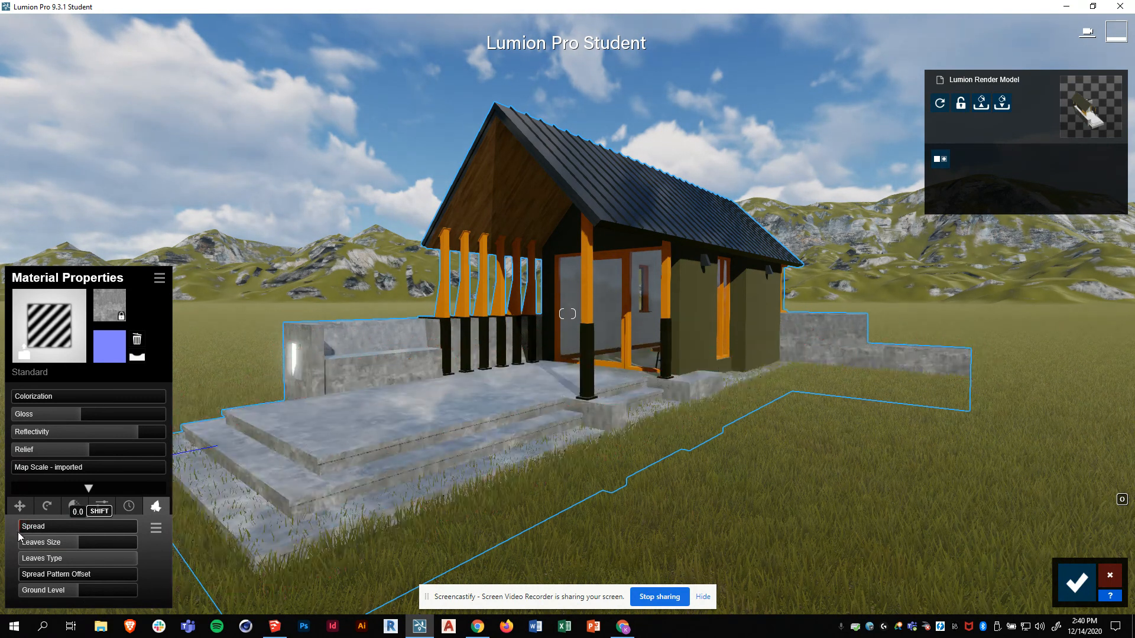
left_click_drag(22, 528, 21, 527)
left_click_drag(92, 555, 56, 558)
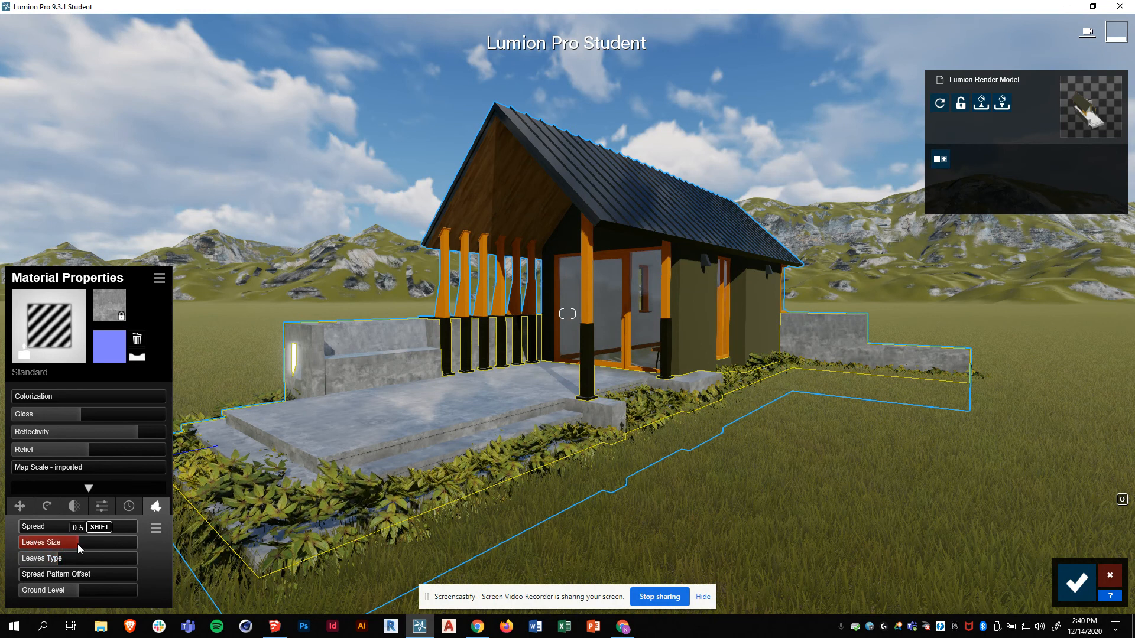
mouse_move(76, 544)
left_mouse_down()
mouse_move(47, 547)
mouse_move(56, 544)
left_mouse_up()
left_click_drag(80, 588, 91, 590)
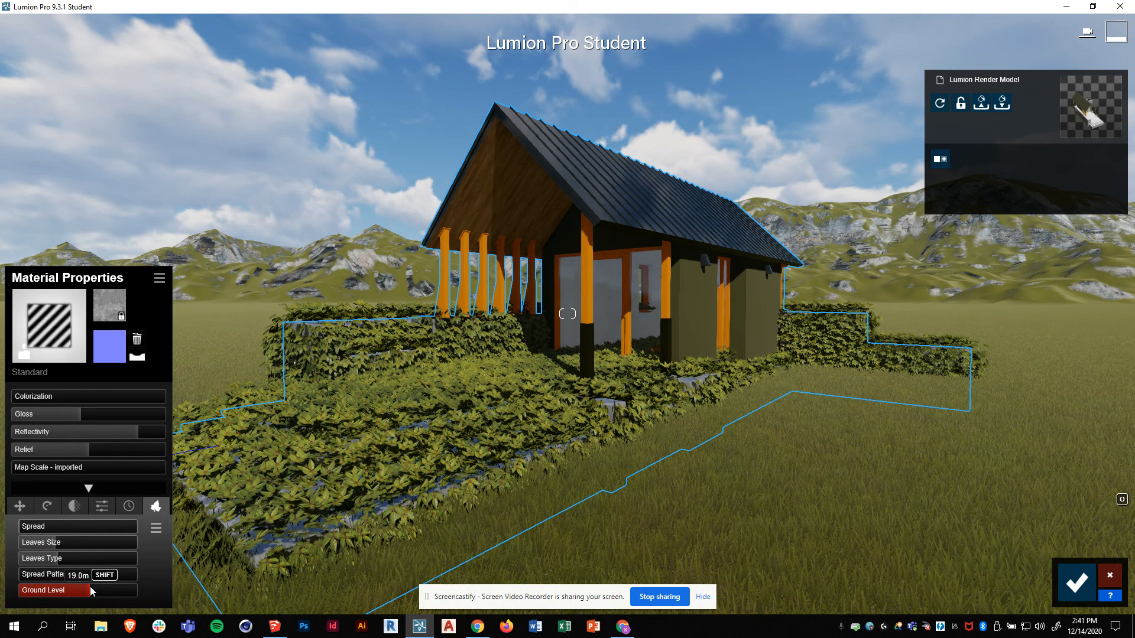
left_click_drag(81, 588, 80, 586)
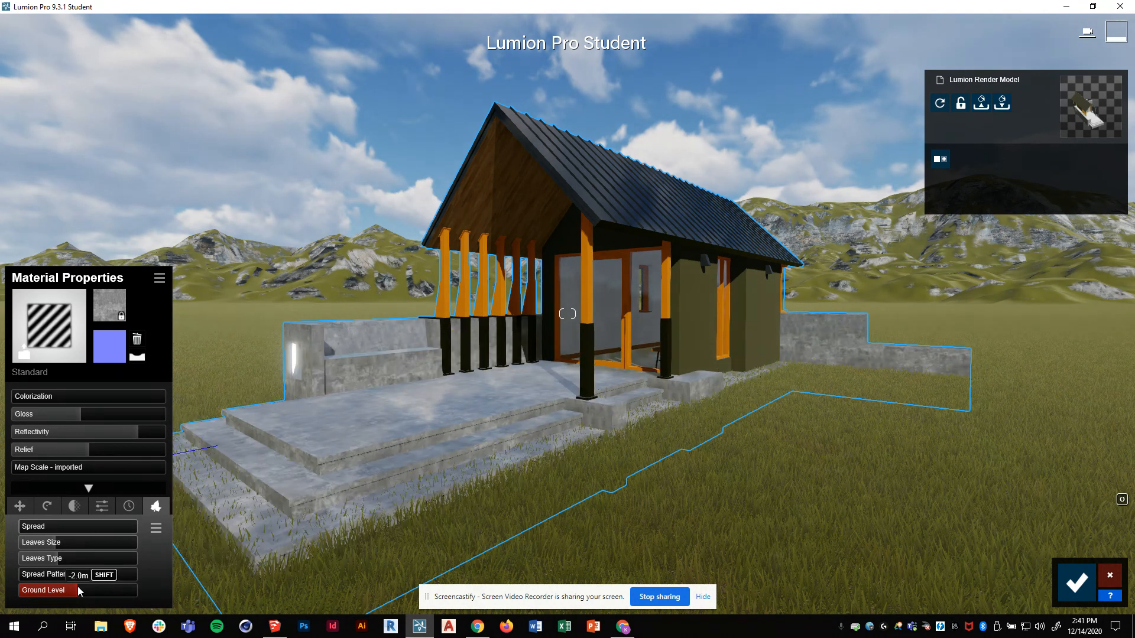
left_click_drag(30, 528, 24, 530)
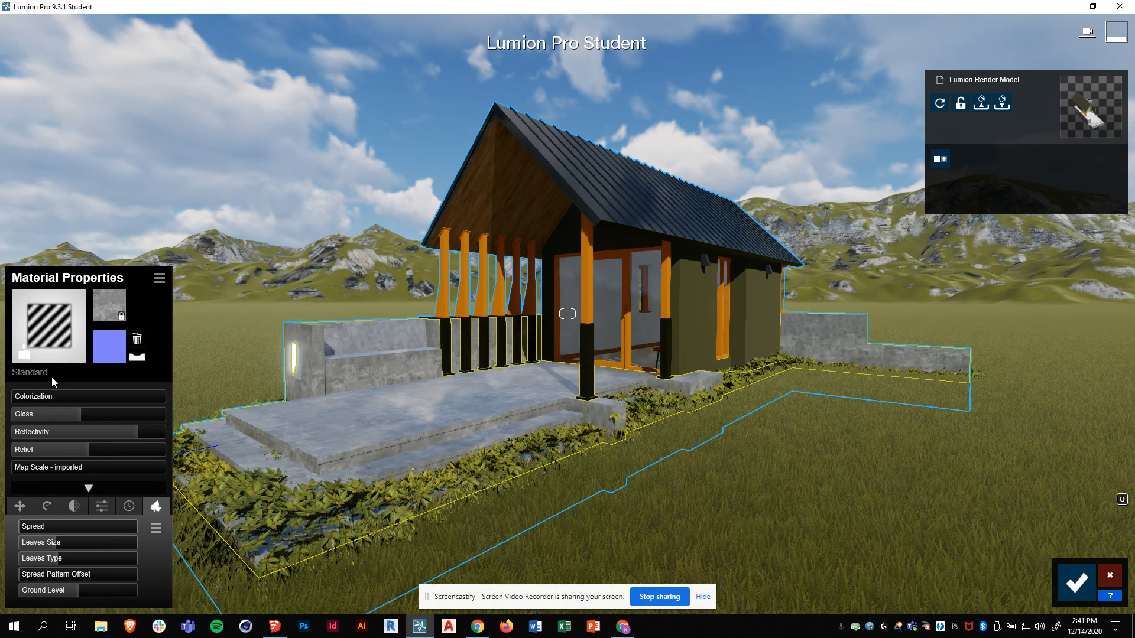
left_click(1081, 583)
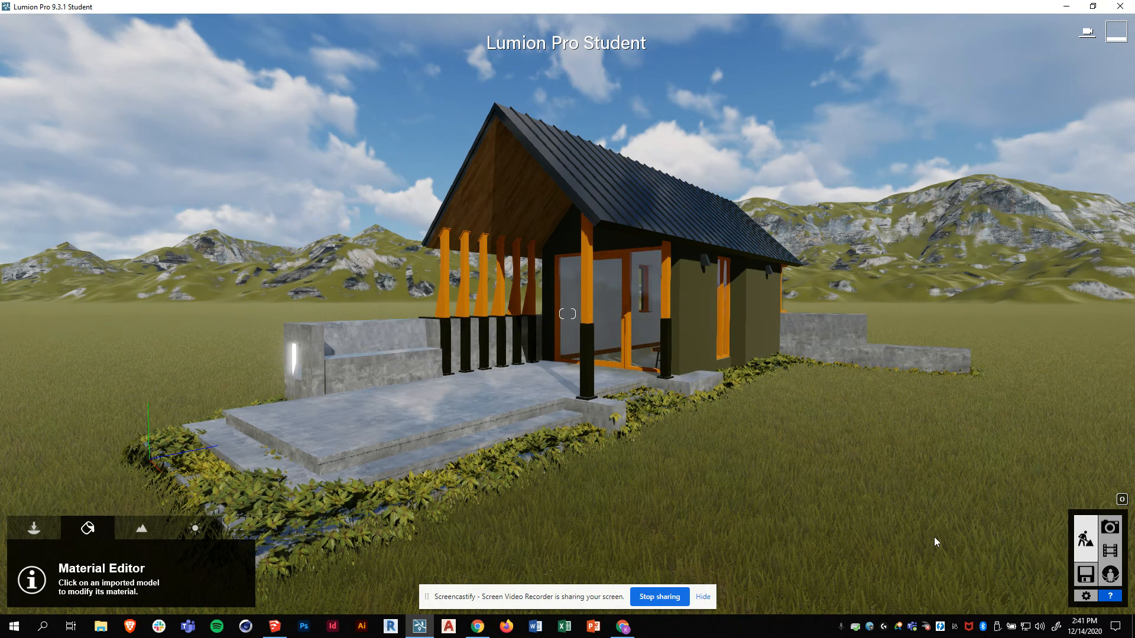
- Switch to the SketchUp Pro 2020 window showing the cabin model
left_click(273, 628)
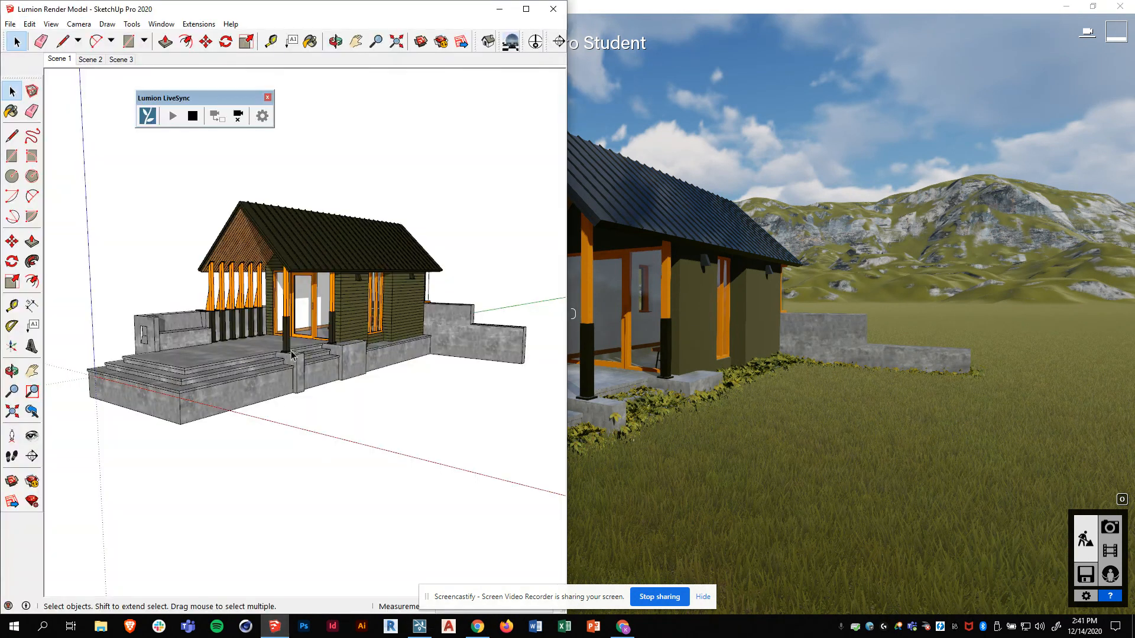
- Orbit and zoom SketchUp to a low close view of the green side wall lamps, then return to Lumion
middle_click_drag(341, 358, 333, 293)
scroll(333, 292, "up", 4)
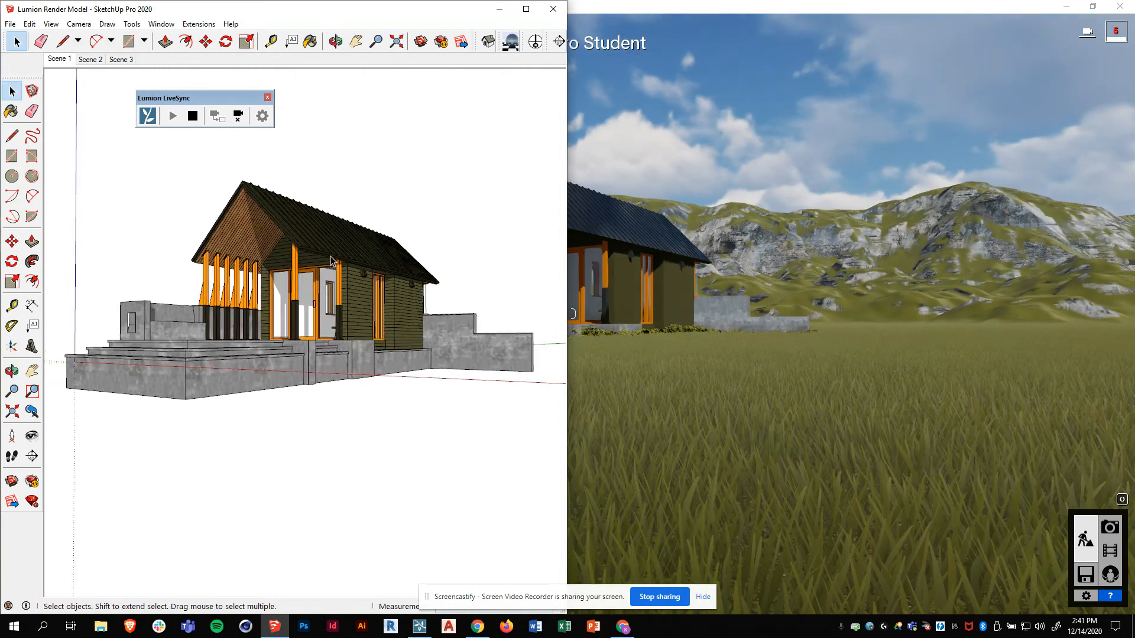
middle_click_drag(371, 357, 258, 248)
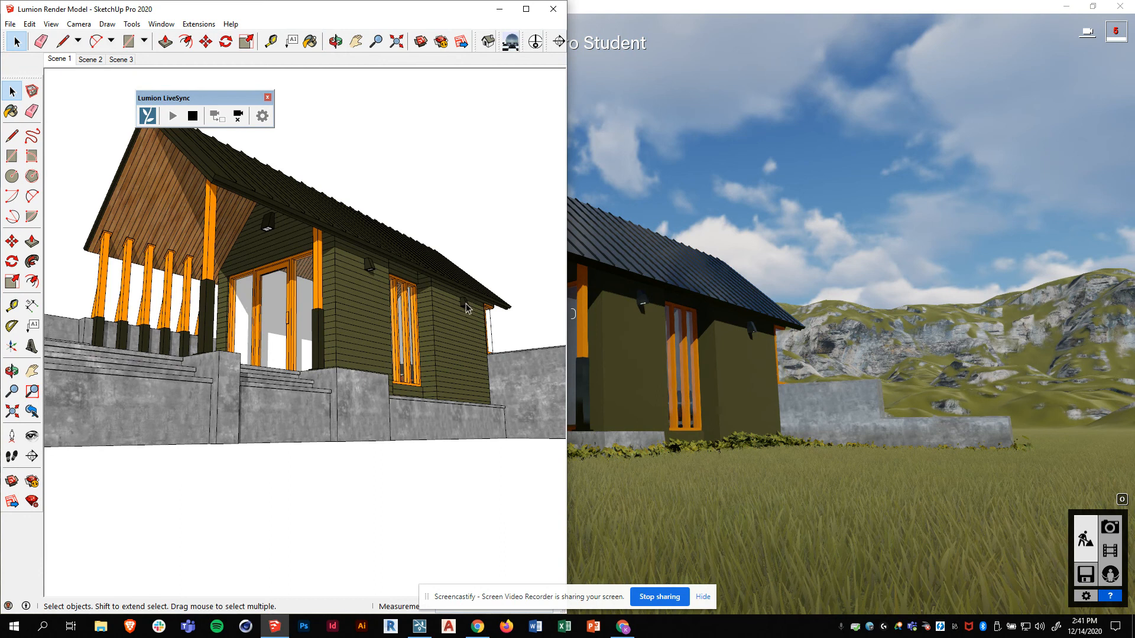
scroll(461, 362, "up", 4)
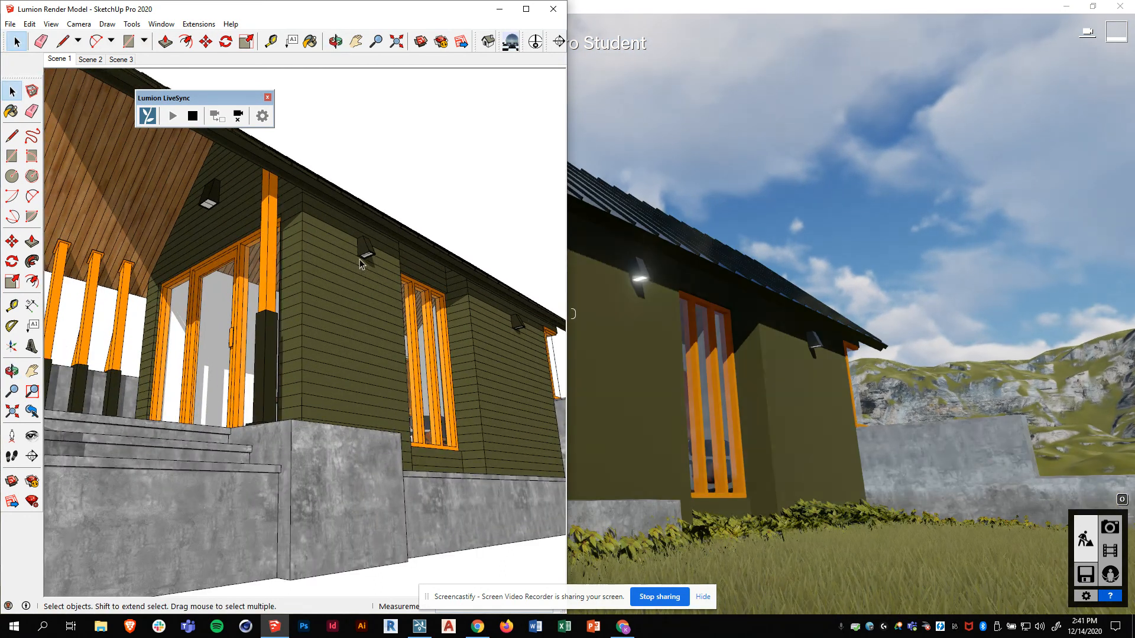
scroll(363, 265, "up", 2)
mouse_move(363, 264)
middle_mouse_down()
mouse_move(378, 265)
mouse_move(344, 251)
mouse_move(402, 256)
middle_mouse_up()
left_click(795, 7)
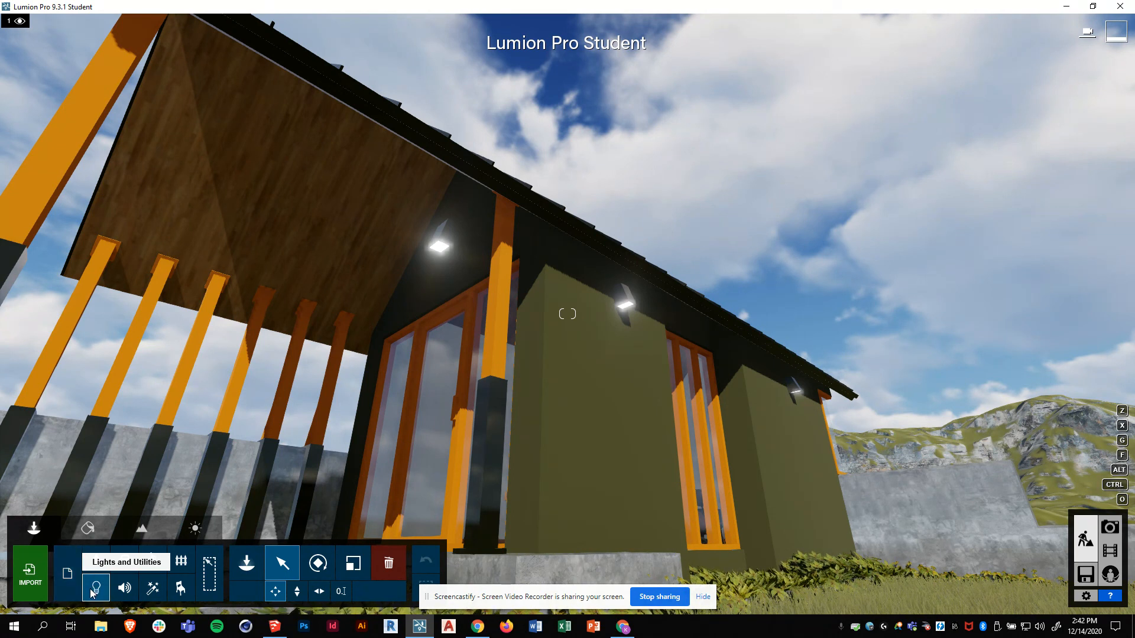
- Pick the Lamp16 spotlight from the Lights library and place one under the porch eave
left_click(249, 569)
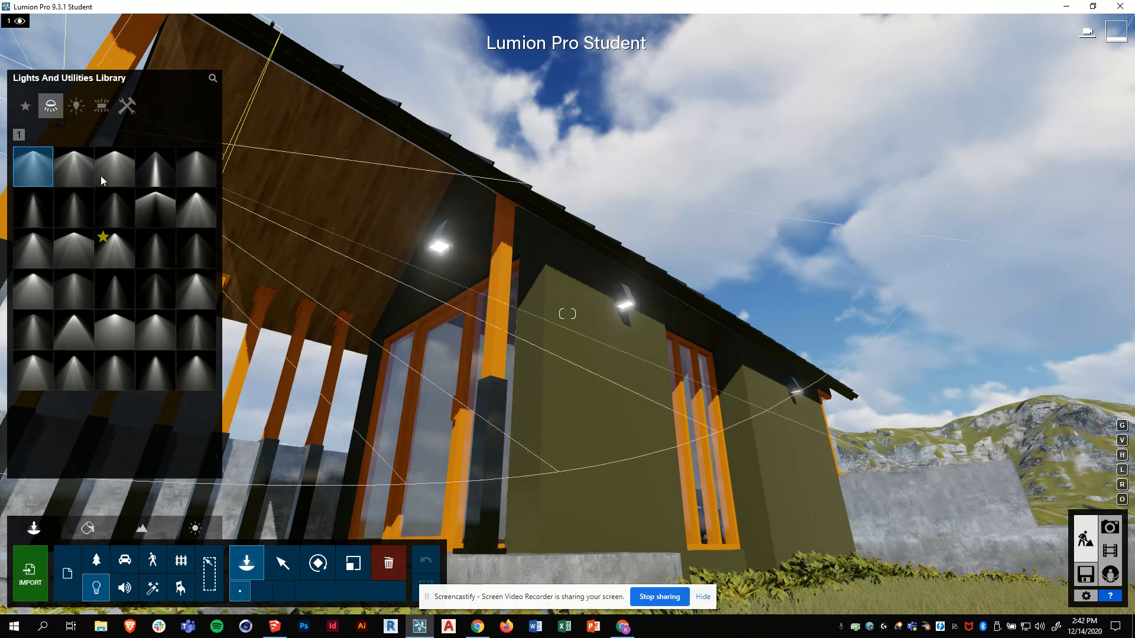
mouse_move(121, 231)
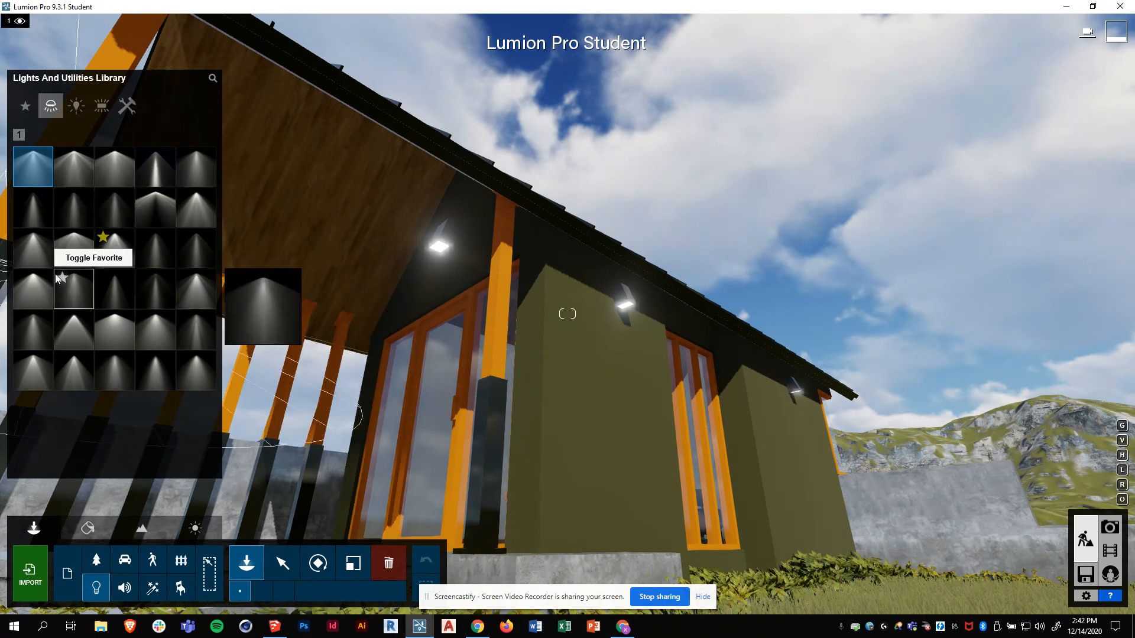
mouse_move(47, 291)
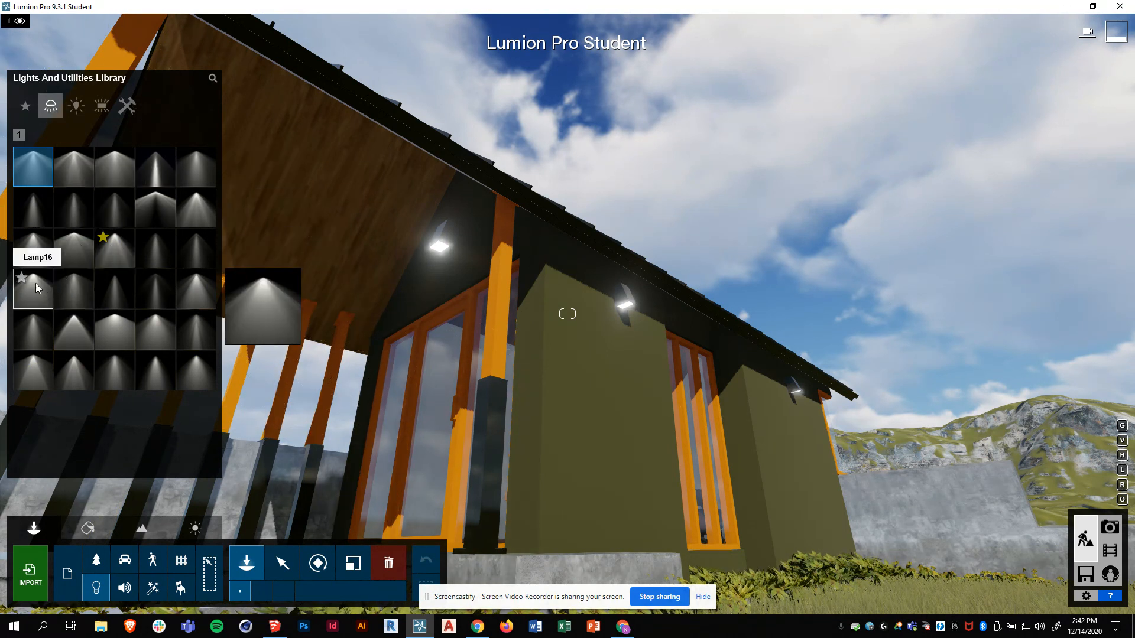
left_click(35, 282)
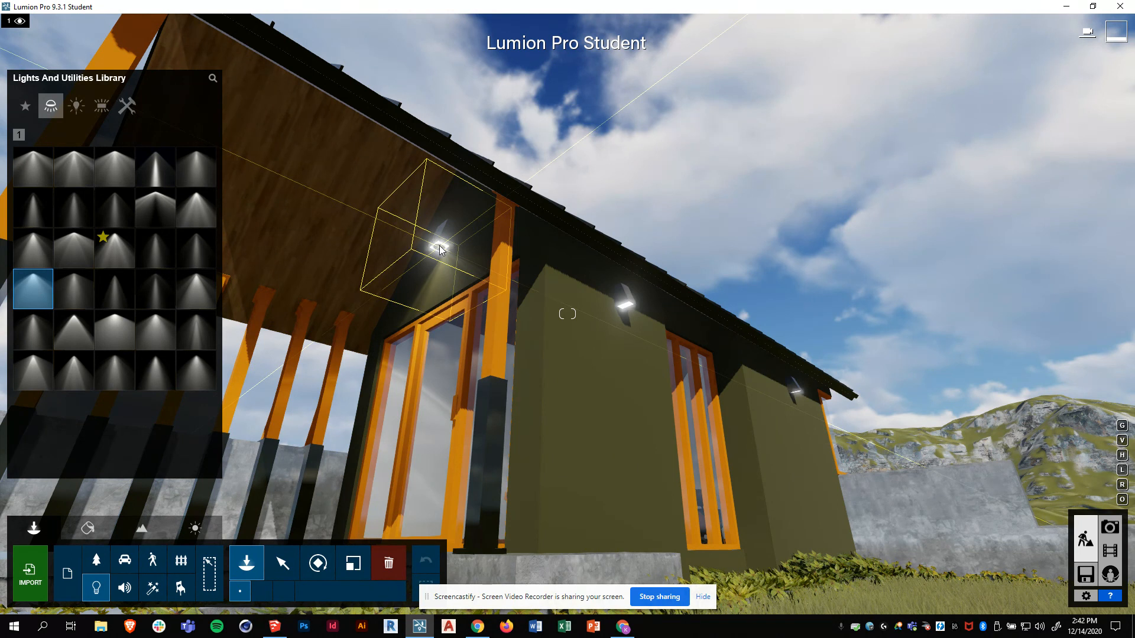
scroll(440, 247, "up", 2)
scroll(390, 236, "up", 2)
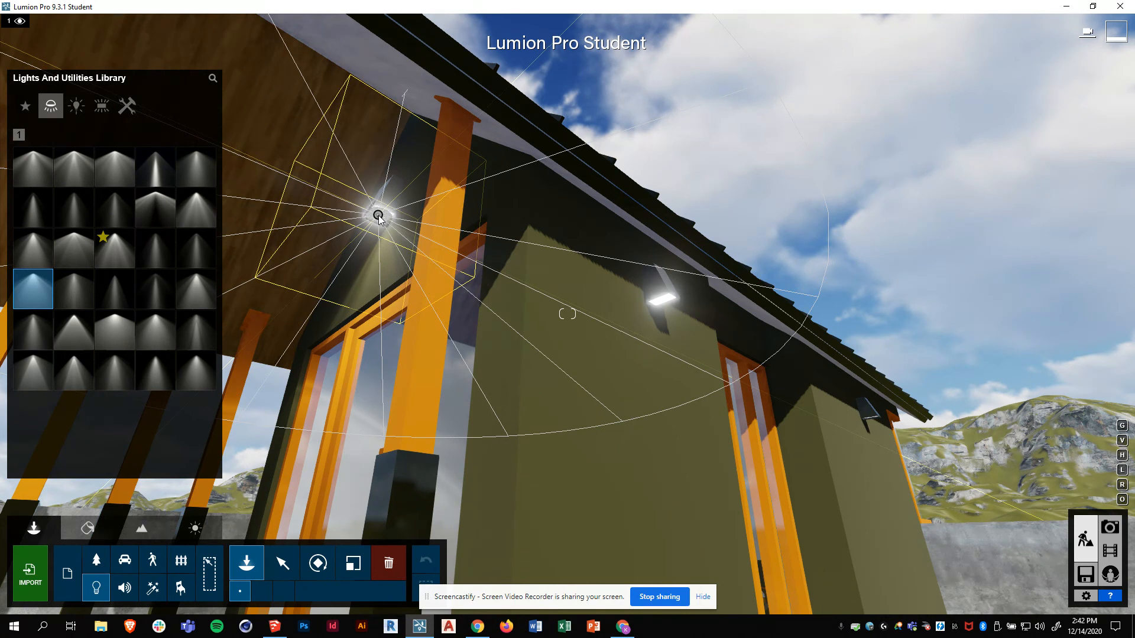
left_click(378, 216)
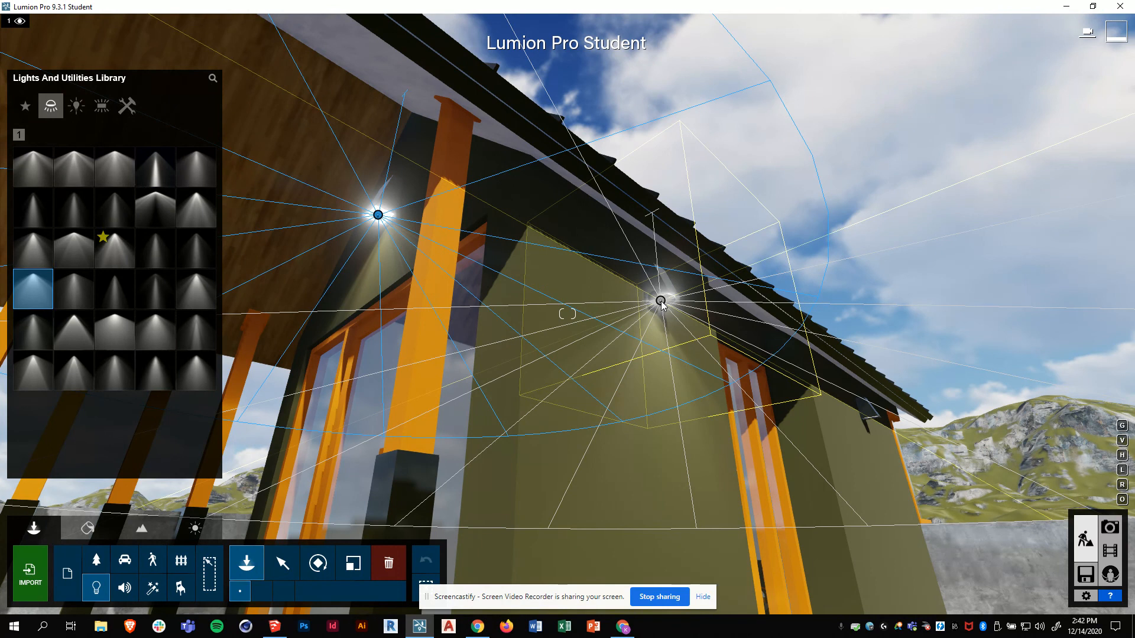
- Place a second spotlight at the wall lamp fixture, then move the camera along the wall
left_click(661, 301)
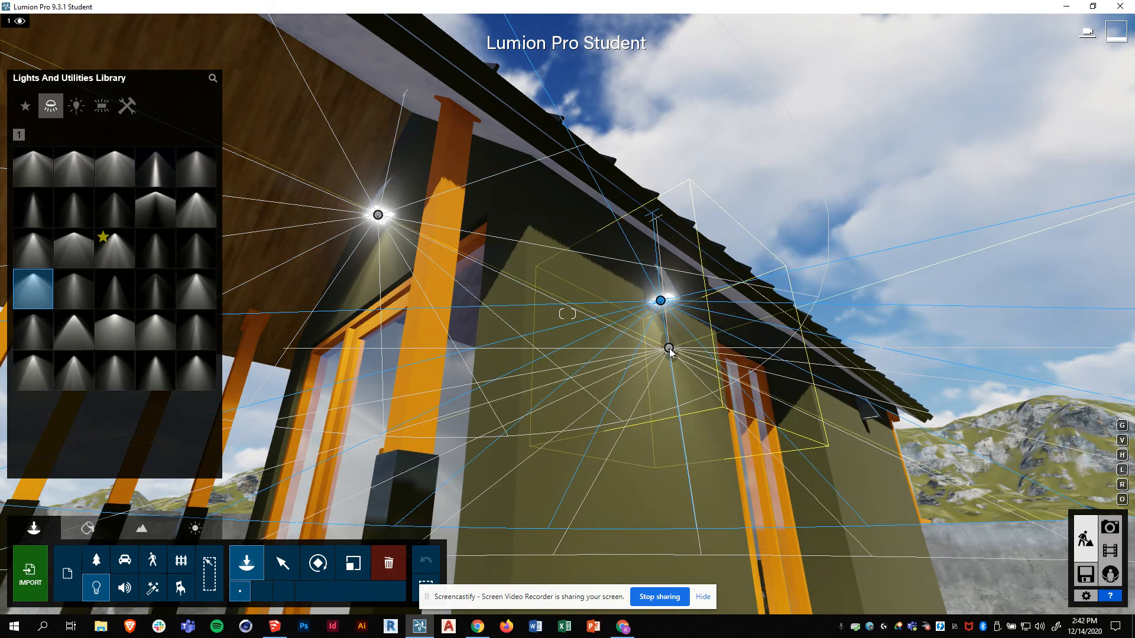
key("d")
key("d")
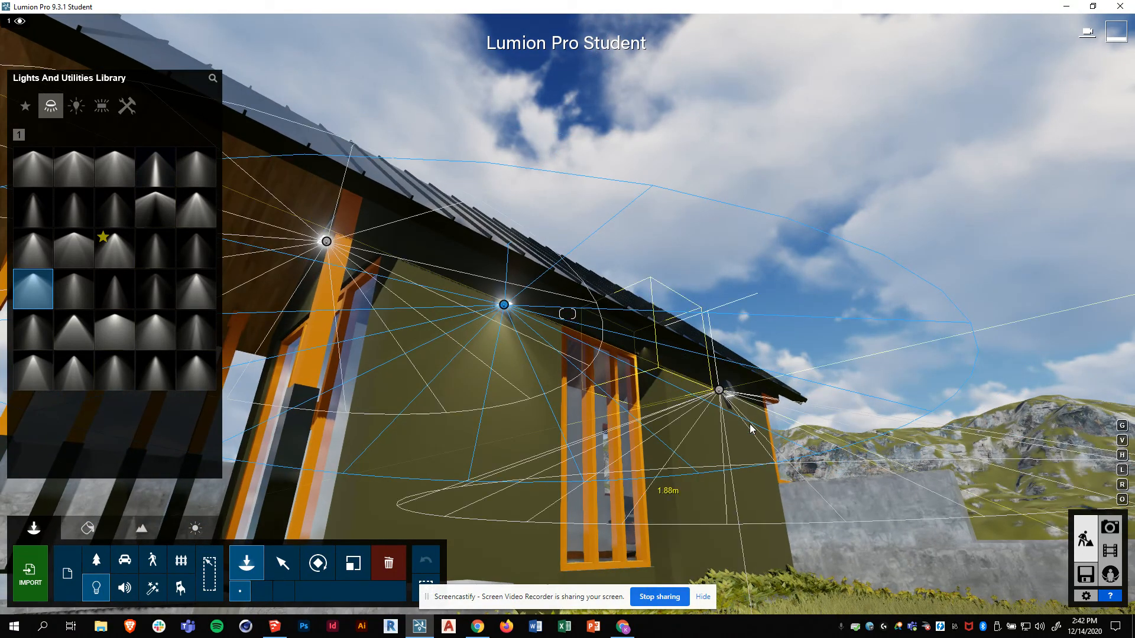
key("d")
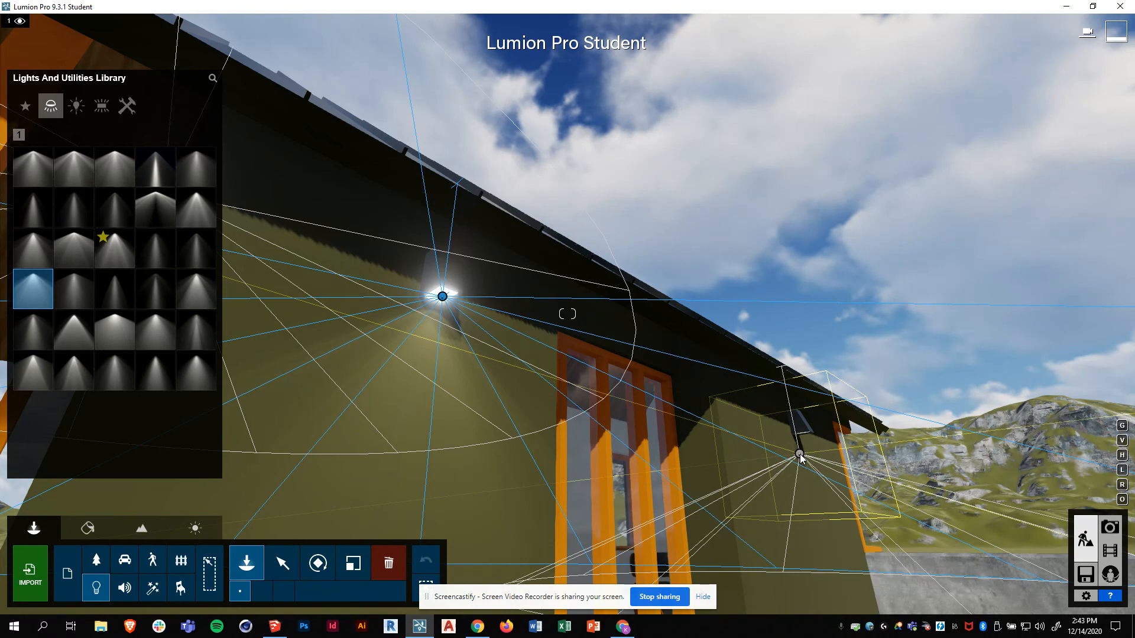
key("q")
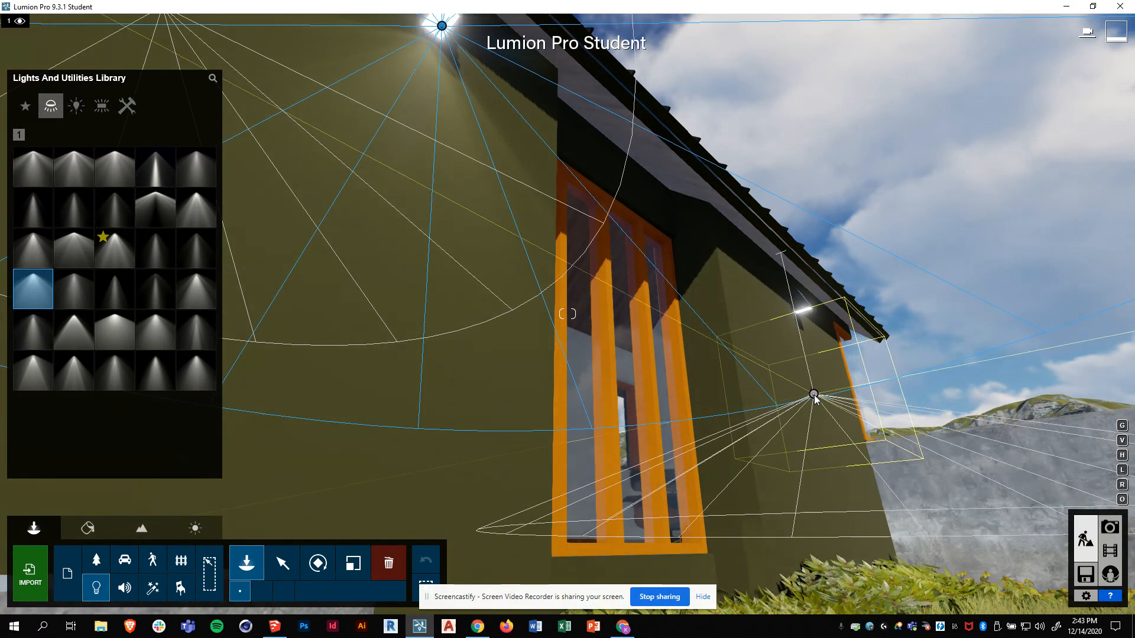
key("d")
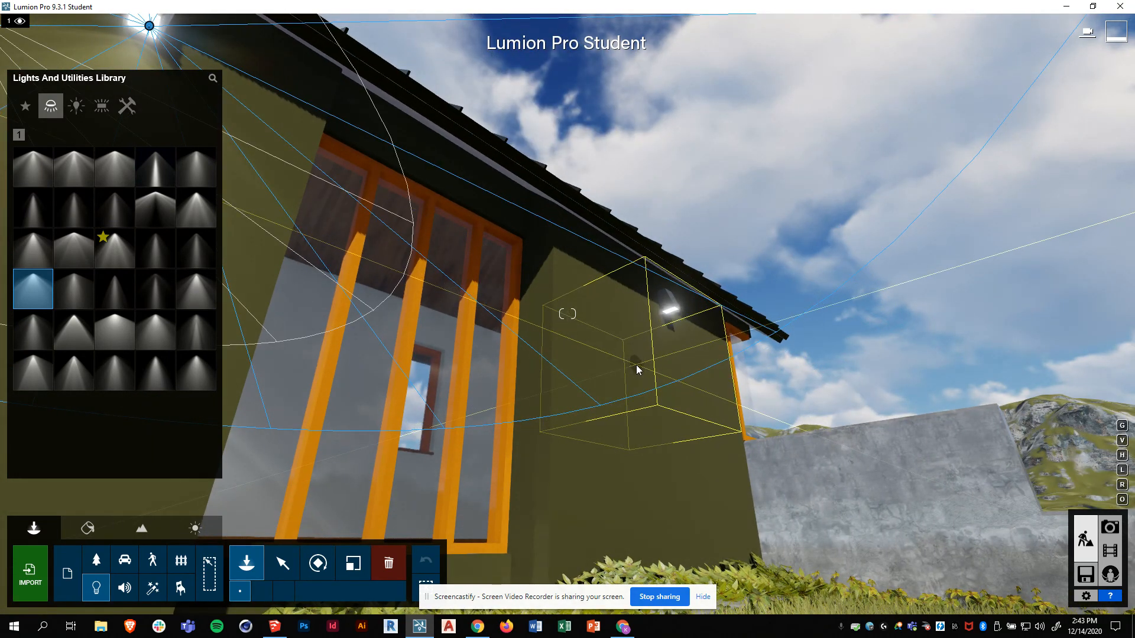
- Frame the wall light under the eave closely in SketchUp, then reopen Lumion's Lights library
key("w")
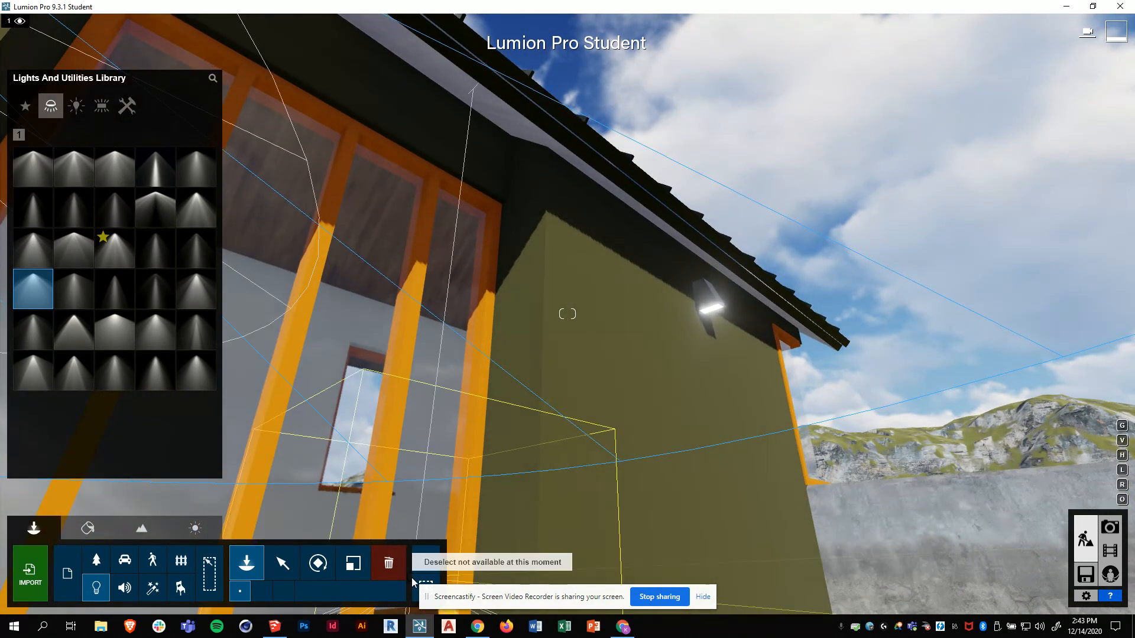
left_click(276, 628)
mouse_move(515, 351)
middle_mouse_down()
mouse_move(427, 343)
mouse_move(441, 335)
mouse_move(374, 345)
mouse_move(353, 255)
middle_mouse_up()
scroll(374, 345, "up", 3)
scroll(402, 334, "up", 6)
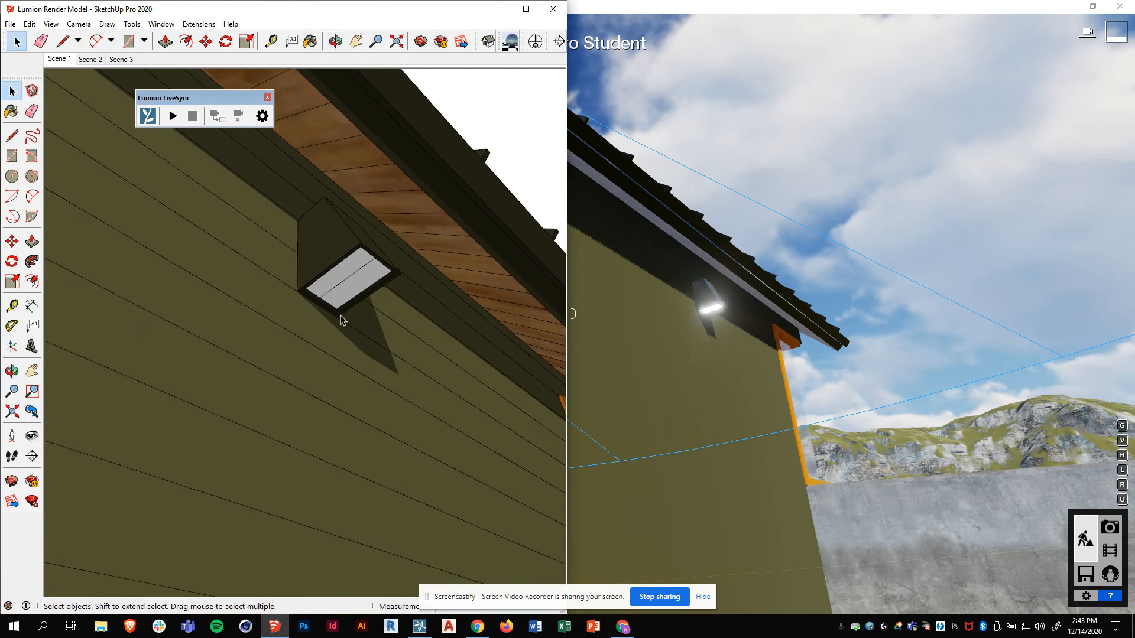
scroll(343, 325, "down", 1)
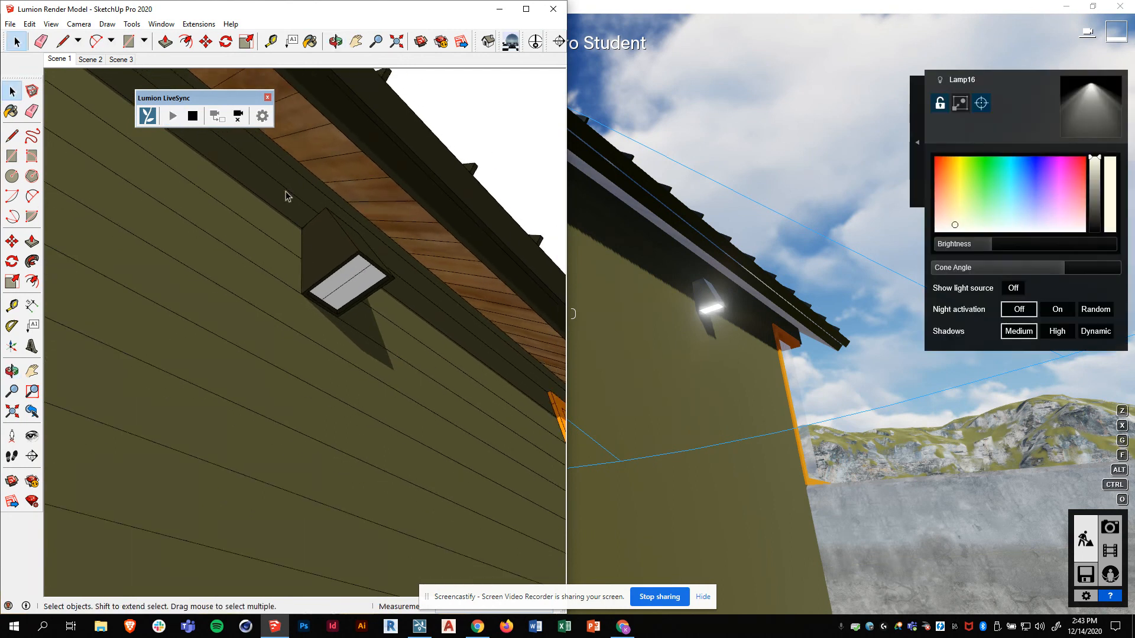
middle_click_drag(416, 372, 384, 307)
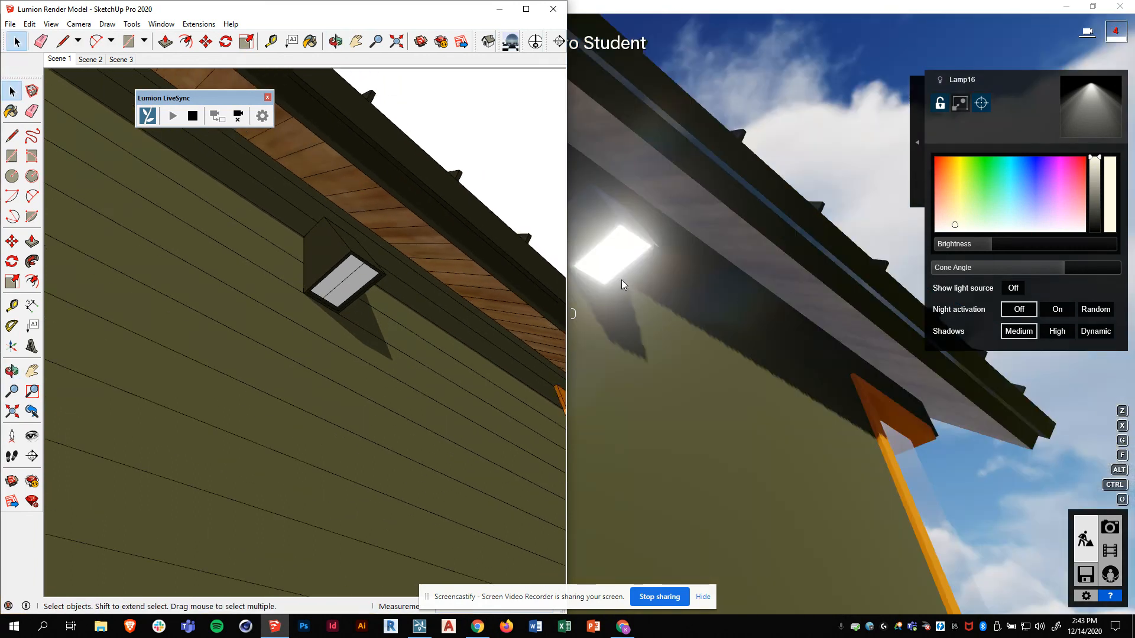
left_click(661, 13)
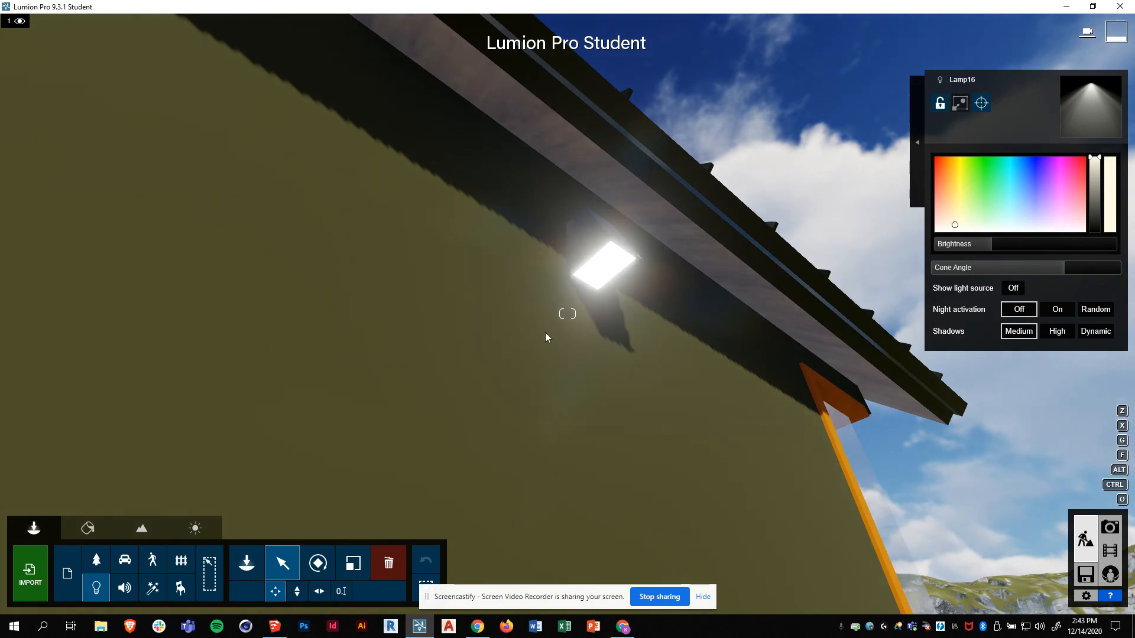
left_click(257, 566)
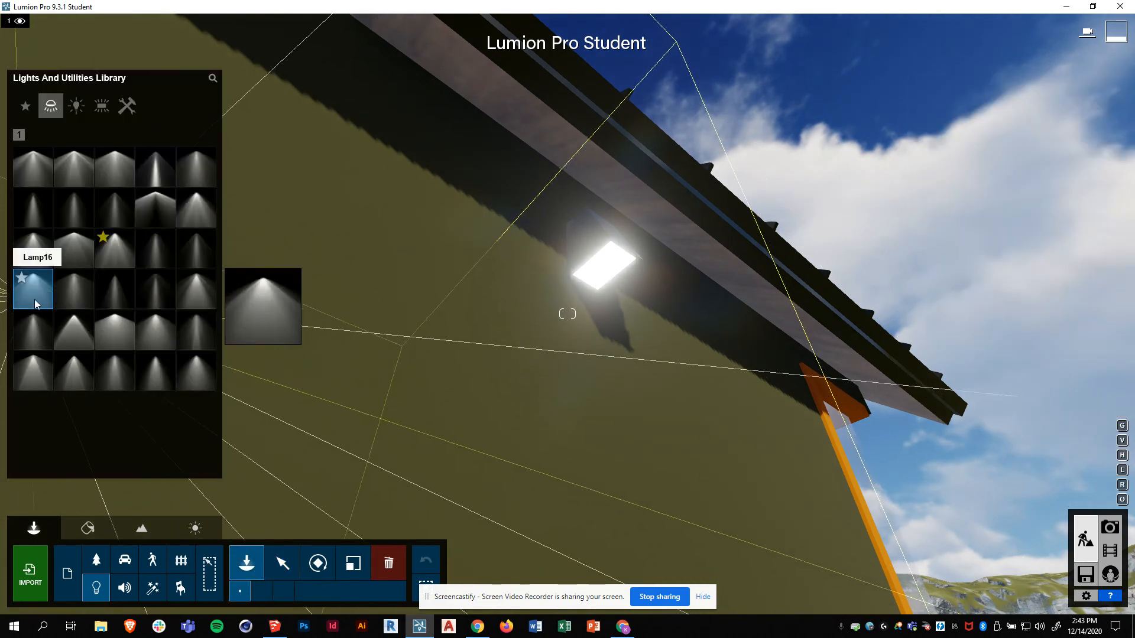
- Place a spotlight at the wall light under the eave and stop placing lamps
left_click(604, 268)
key("Escape")
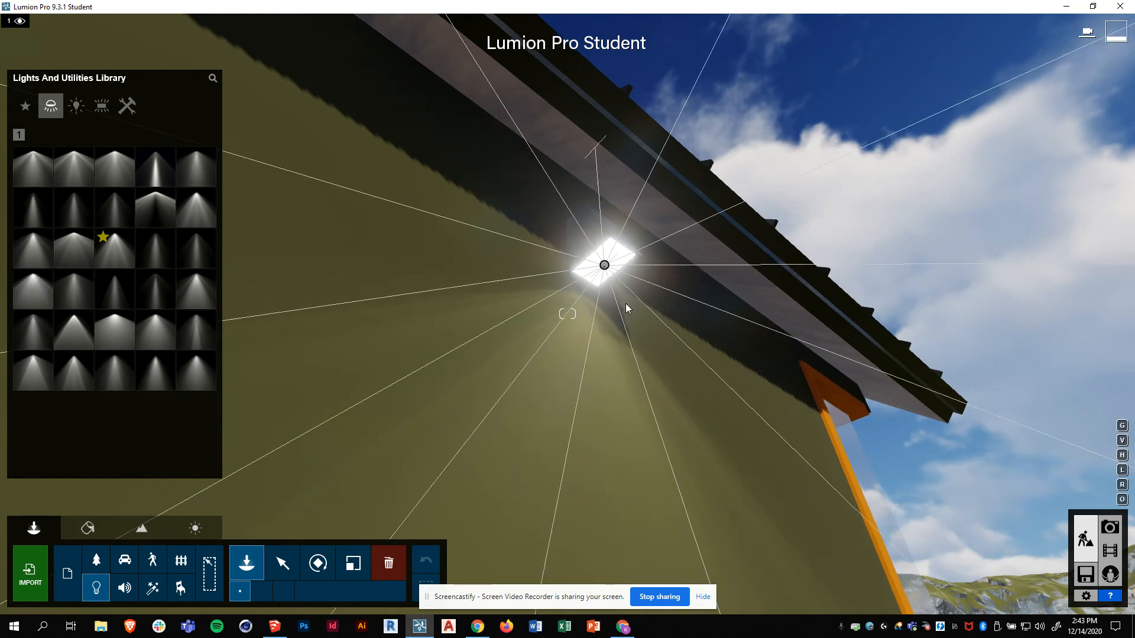
key("s")
- Fly the camera back and tilt up to view the whole cabin
key("s")
right_click_drag(572, 268, 568, 233)
key("w")
key("q")
key("q")
key("s")
key("s")
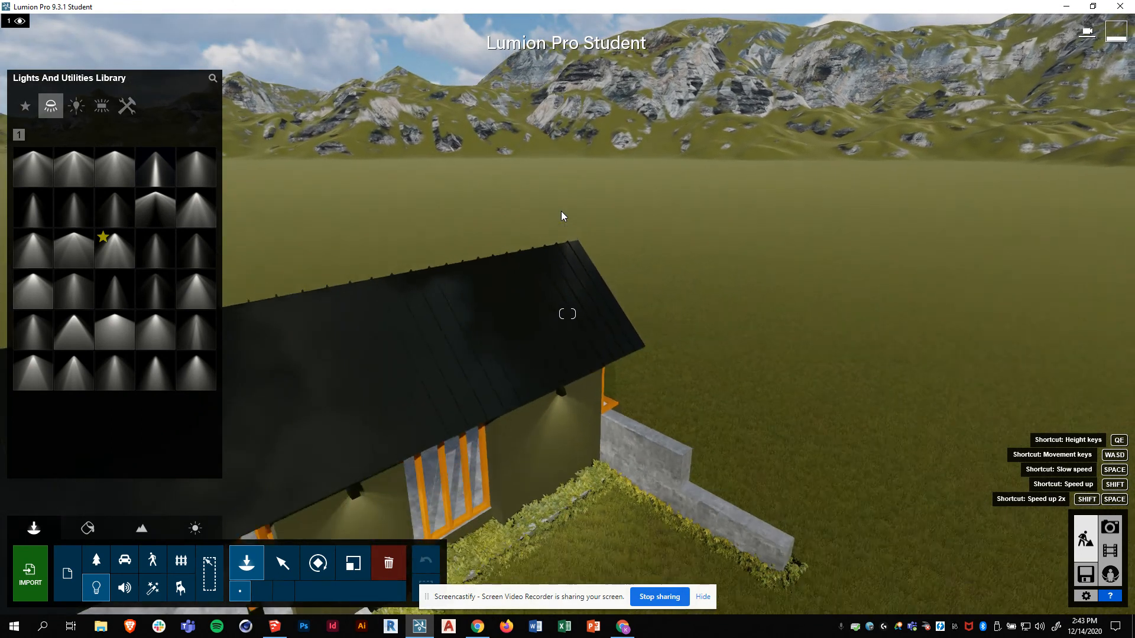
key("s")
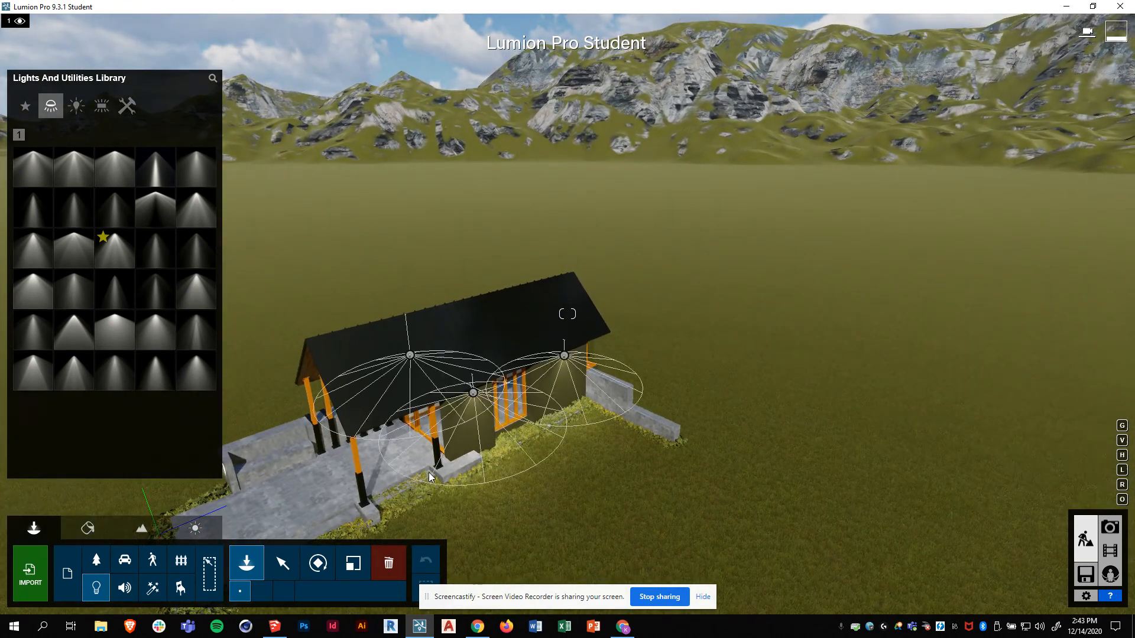
right_click_drag(426, 489, 433, 481)
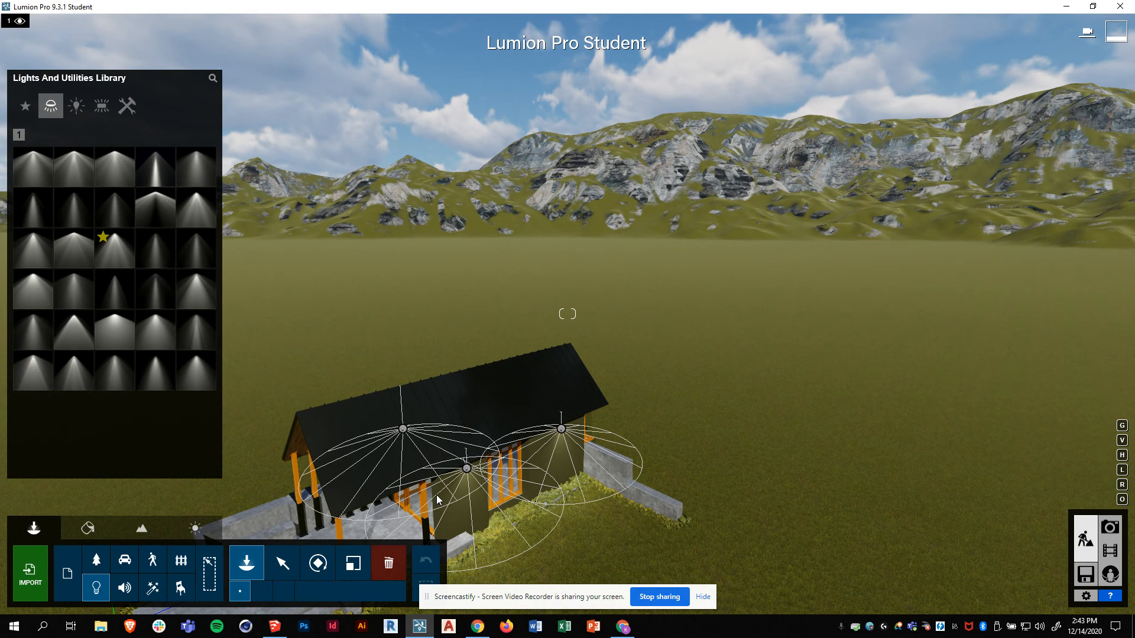
- Orbit and zoom the synced SketchUp view to face the front porch, then switch back to Lumion
left_click(274, 628)
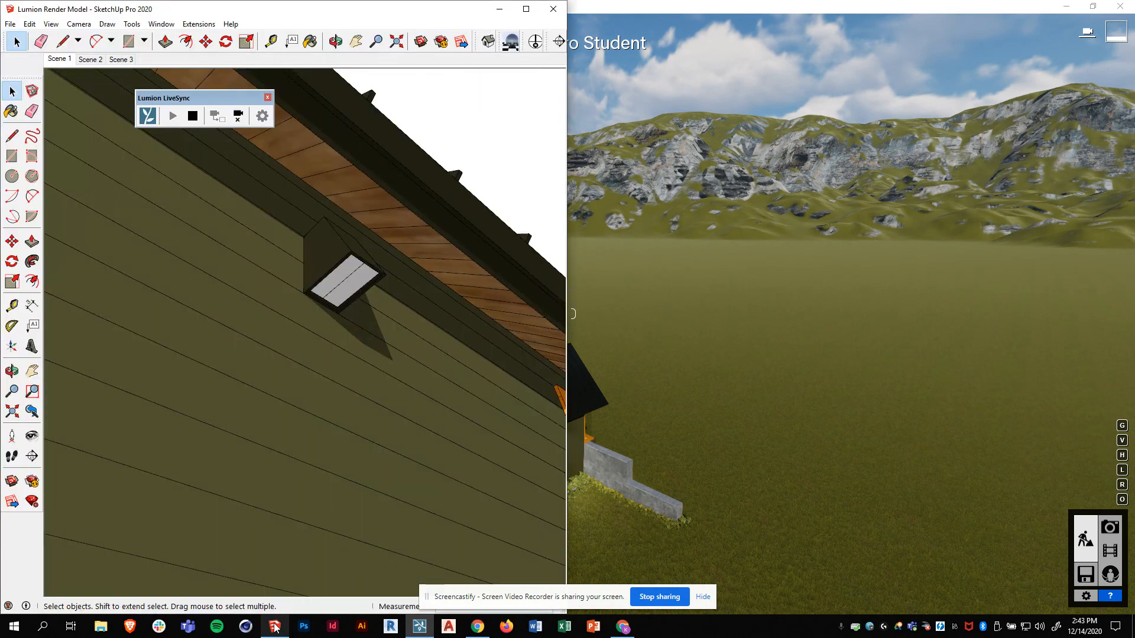
mouse_move(324, 357)
middle_mouse_down()
mouse_move(319, 426)
mouse_move(347, 398)
mouse_move(365, 425)
mouse_move(346, 322)
middle_mouse_up()
scroll(346, 322, "down", 8)
mouse_move(302, 394)
middle_mouse_down()
mouse_move(374, 378)
mouse_move(366, 397)
mouse_move(331, 378)
middle_mouse_up()
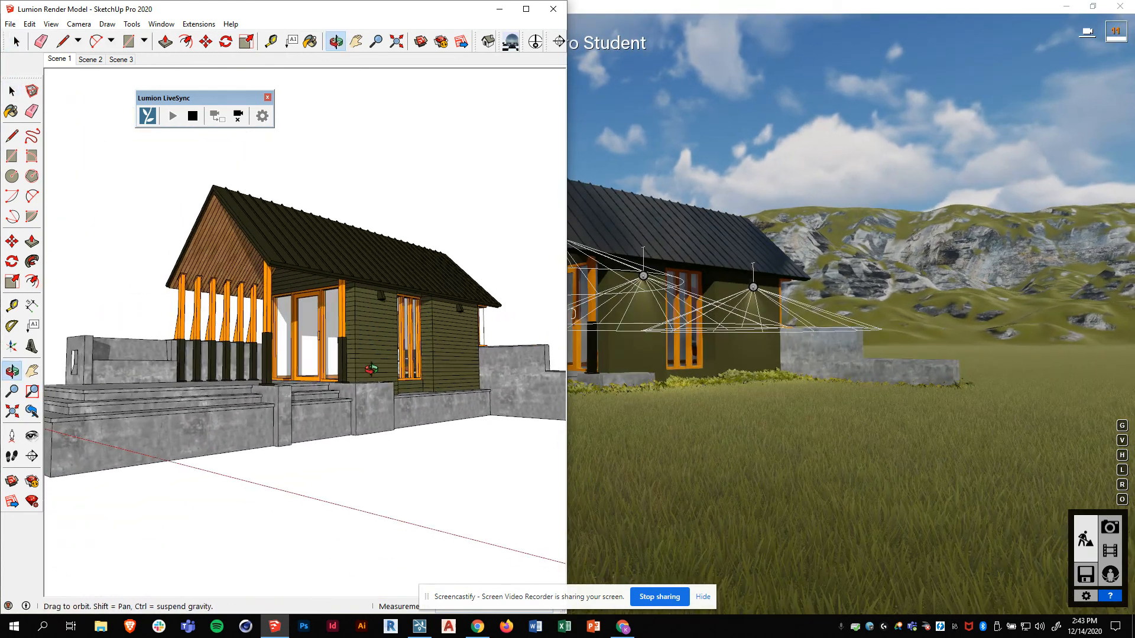
key("space")
scroll(237, 338, "up", 5)
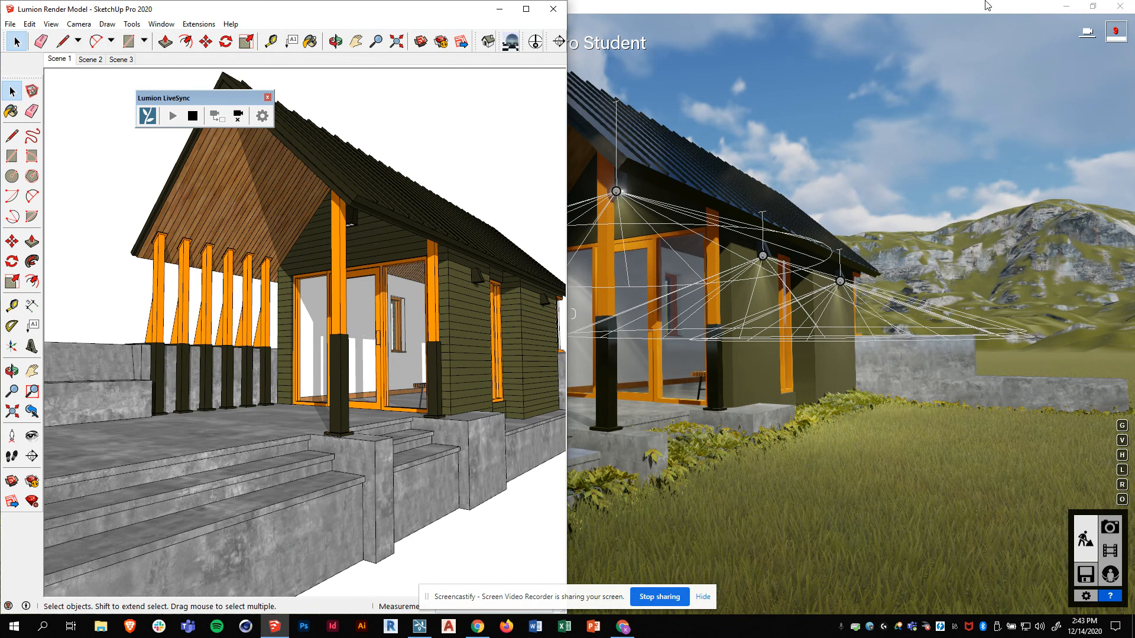
left_click(874, 7)
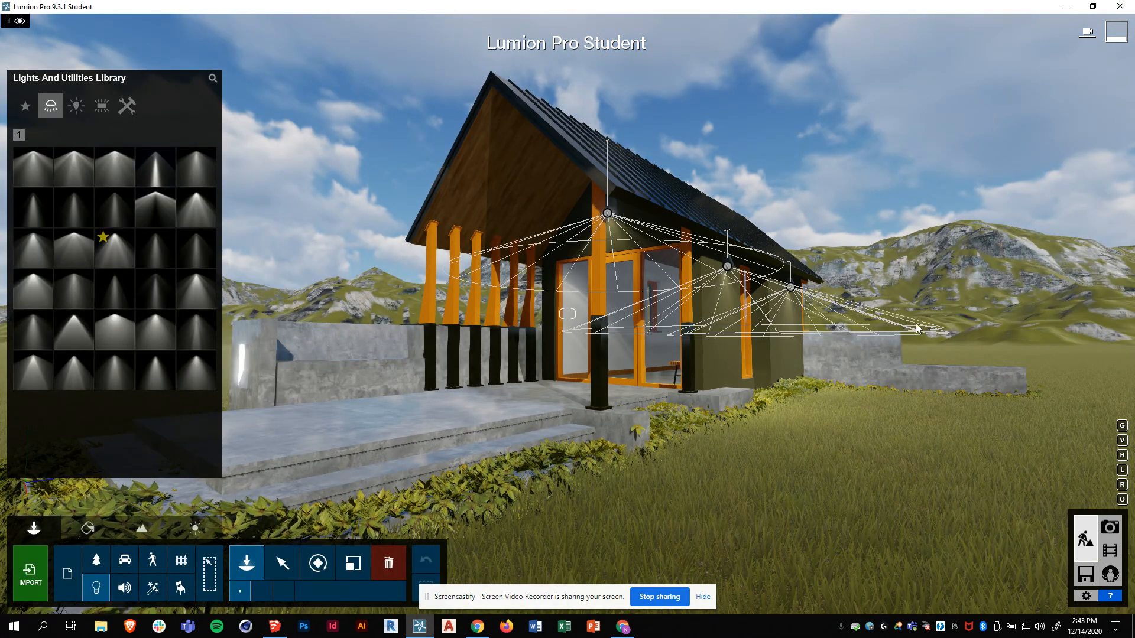
- Select the porch gable lamp, narrow its cone angle and raise its brightness
left_click(282, 566)
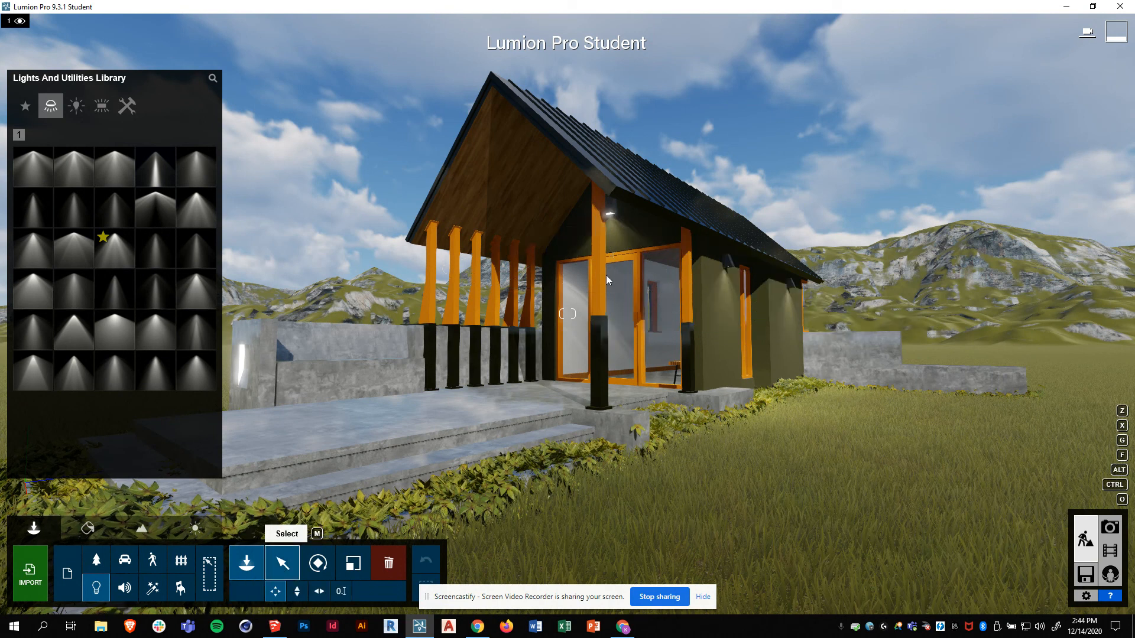
left_click(606, 212)
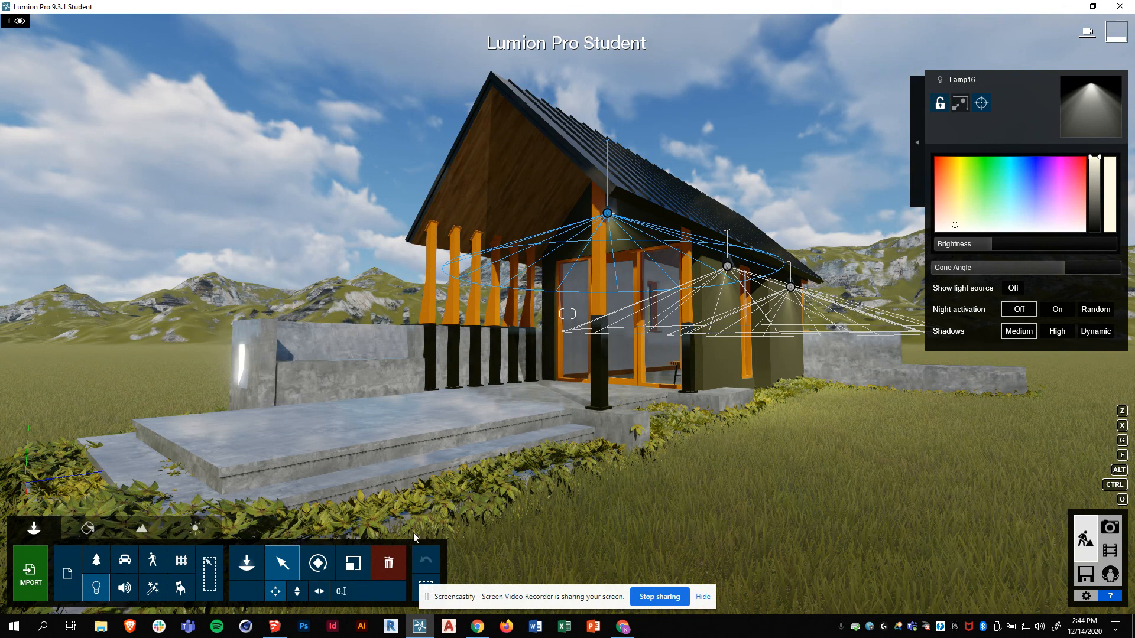
left_click(390, 564)
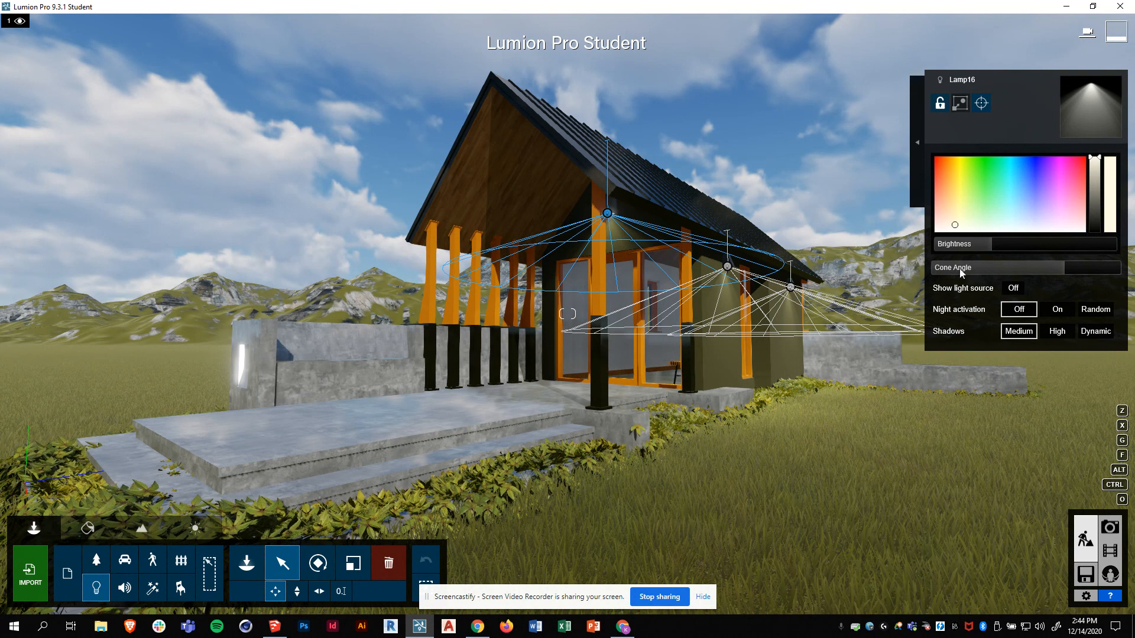
mouse_move(1063, 267)
left_mouse_down()
mouse_move(1077, 264)
mouse_move(1062, 268)
left_mouse_up()
mouse_move(994, 245)
left_mouse_down()
mouse_move(1084, 235)
mouse_move(998, 245)
left_mouse_up()
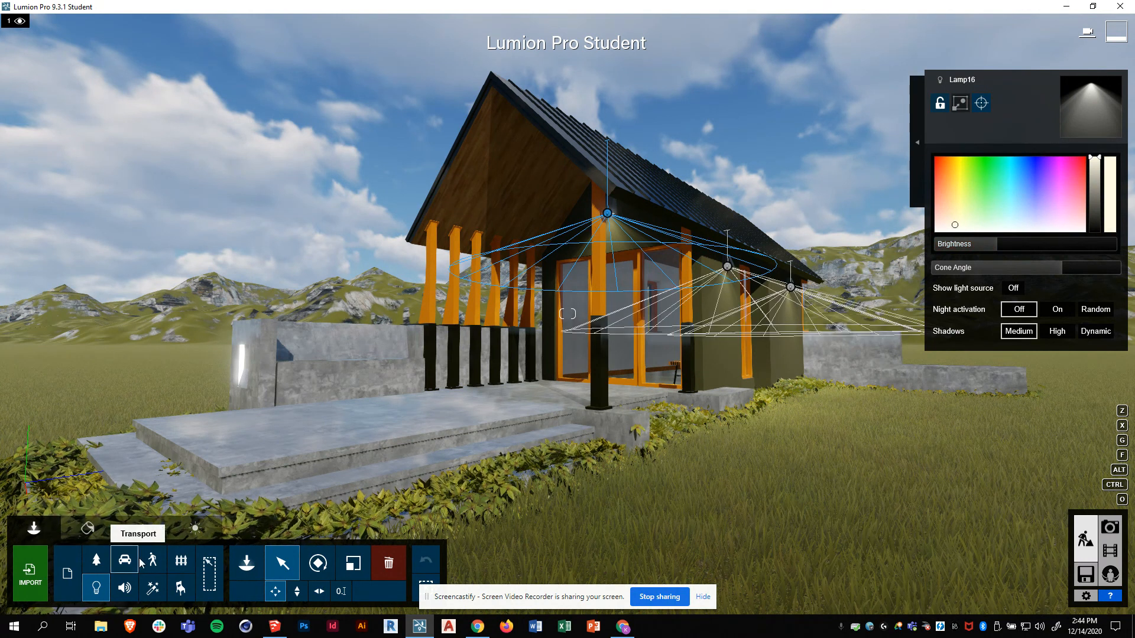
left_click(253, 569)
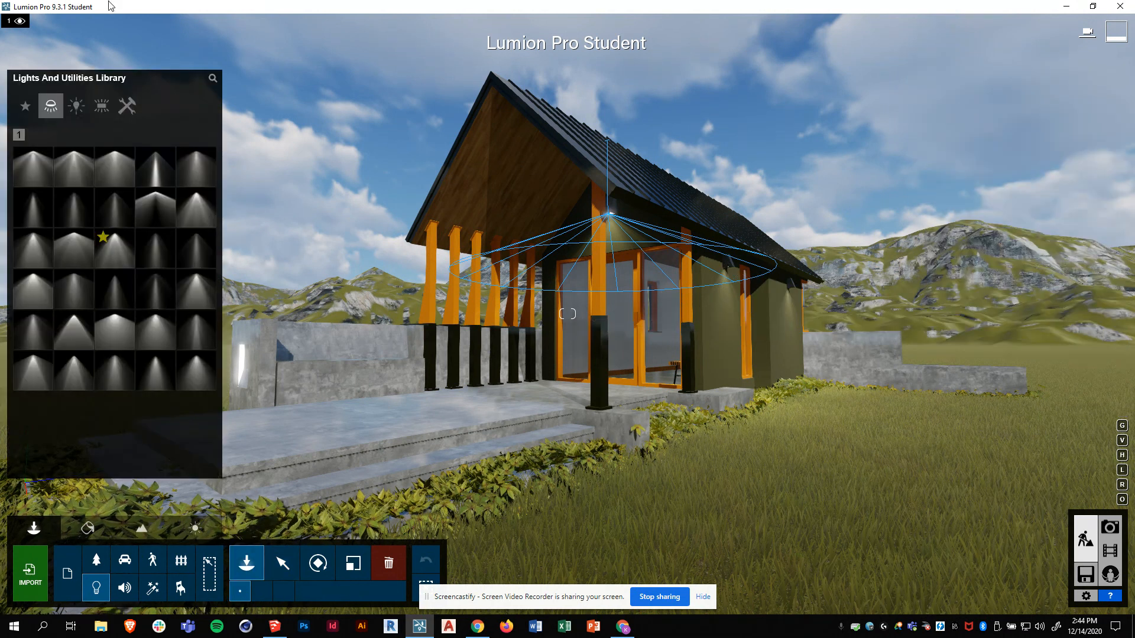
- Orbit the SketchUp model to a higher overview, then show Lumion's Conifers trees in the Nature library
left_click(96, 564)
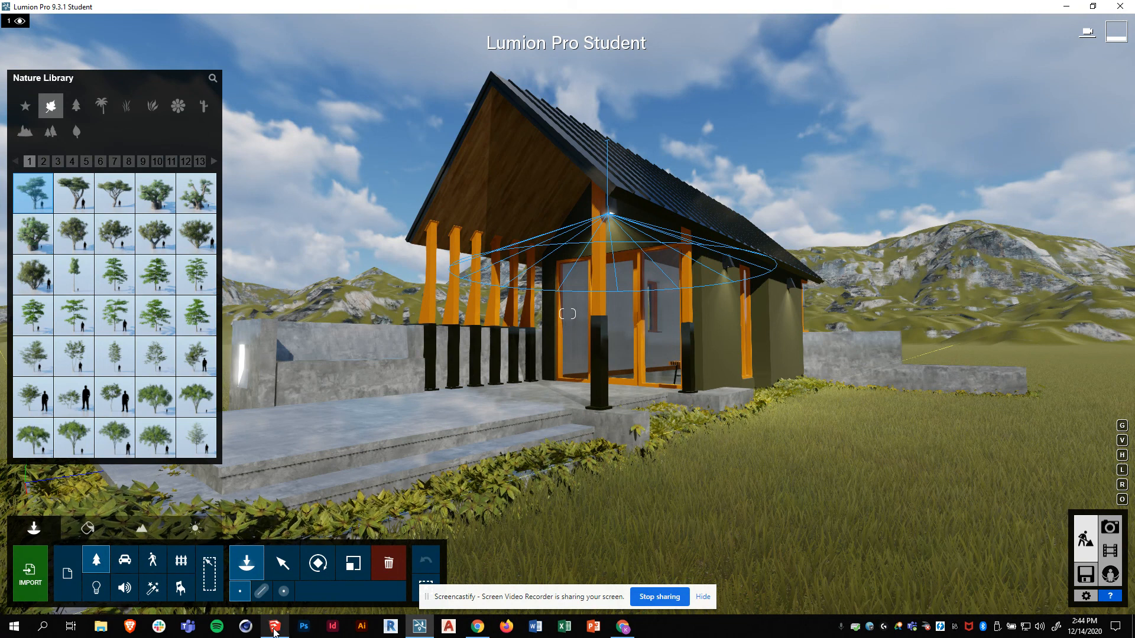
left_click(275, 628)
scroll(416, 395, "down", 5)
mouse_move(416, 394)
middle_mouse_down()
mouse_move(438, 464)
mouse_move(249, 381)
middle_mouse_up()
mouse_move(438, 413)
middle_mouse_down()
mouse_move(418, 449)
mouse_move(396, 430)
middle_mouse_up()
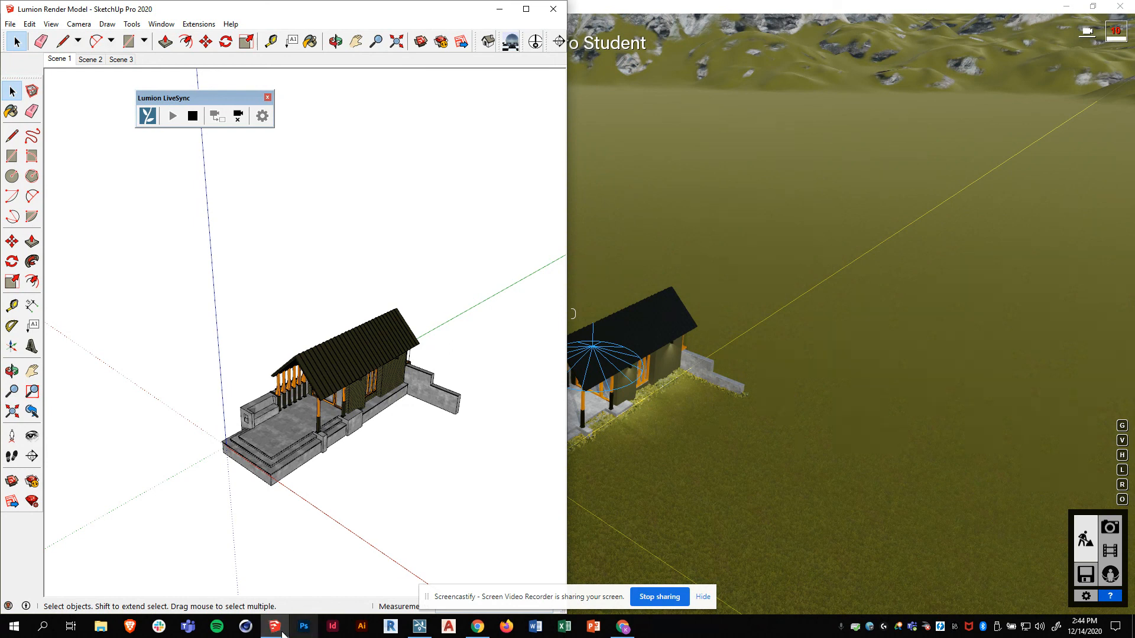
left_click(419, 627)
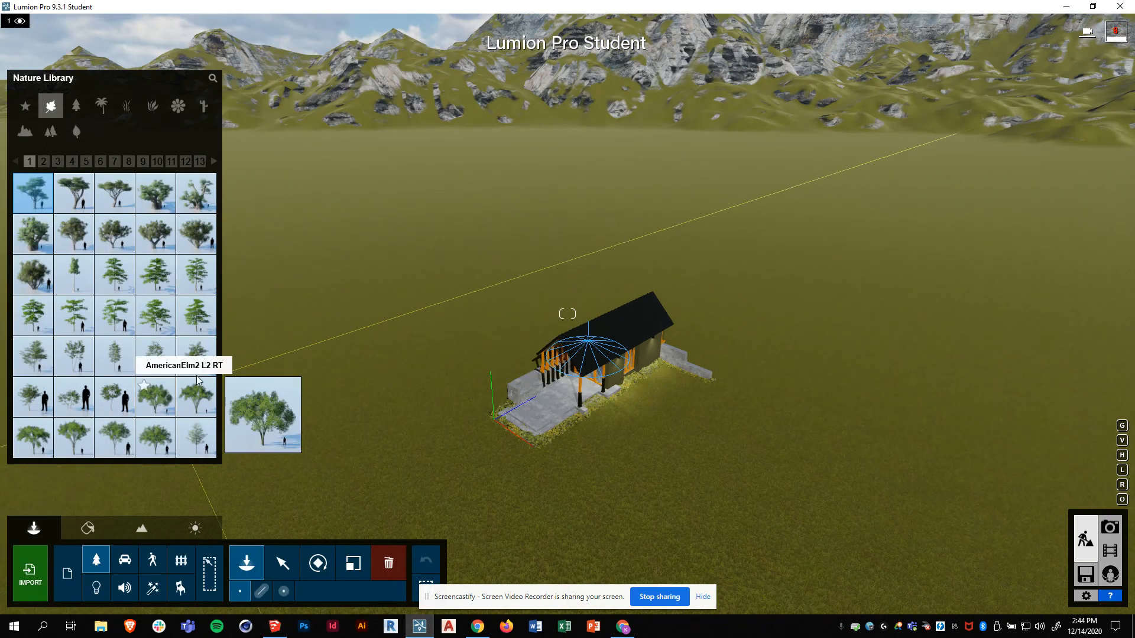
left_click(80, 107)
mouse_move(147, 203)
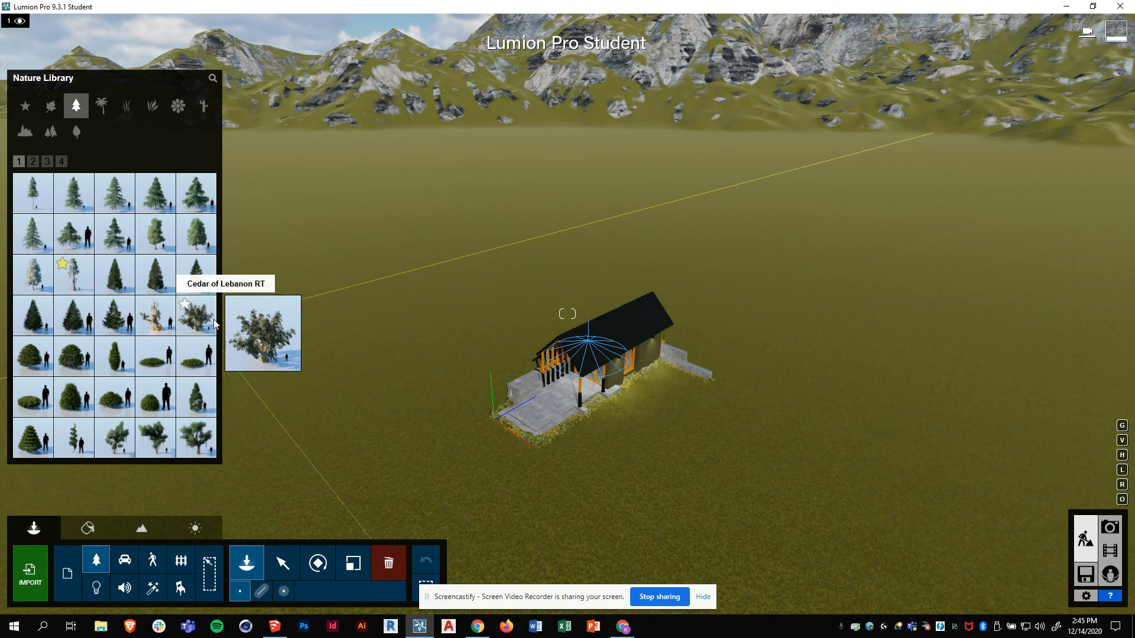
- Plant Austrian Pines left of and behind the cabin and a group of AlaskaCedars on its right
left_click(160, 244)
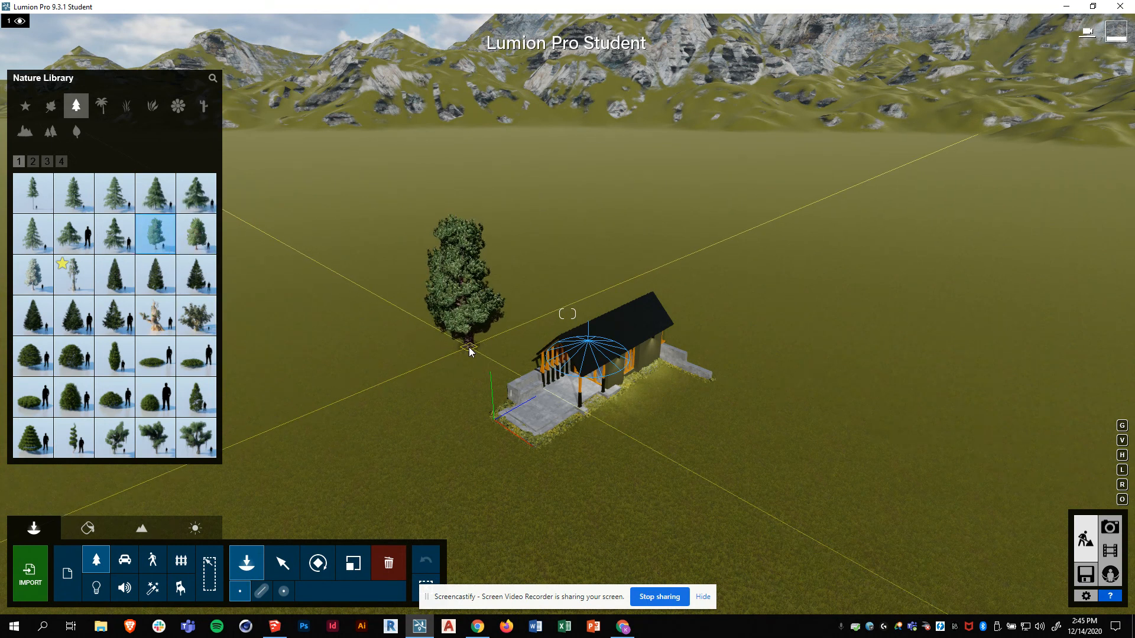
left_click(469, 348)
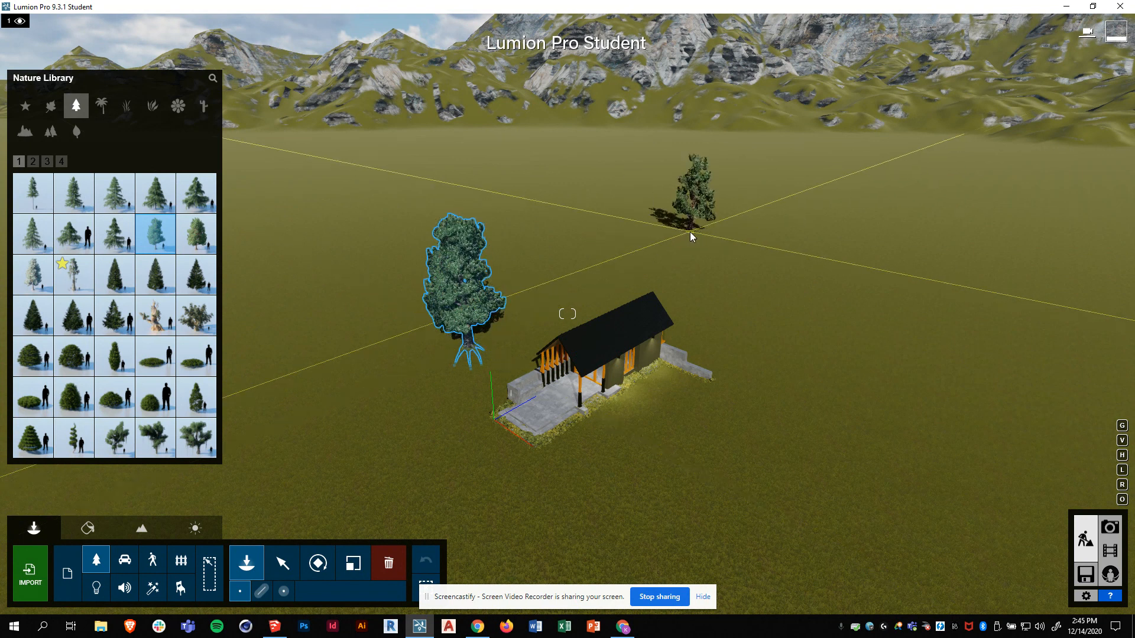
key("ctrl")
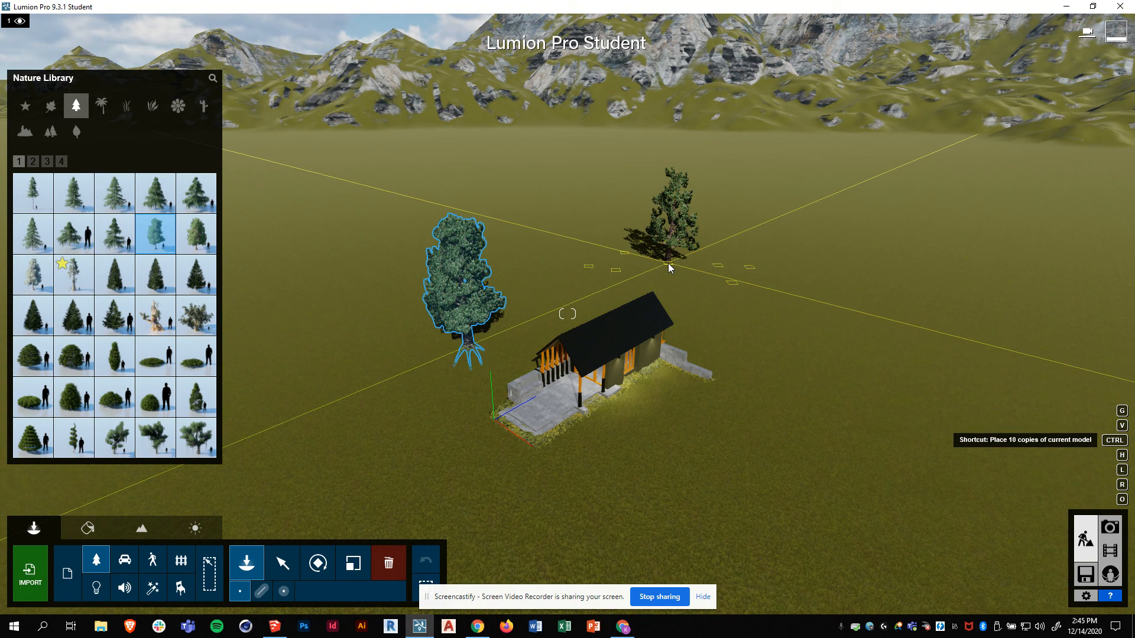
left_click(670, 265, "ctrl")
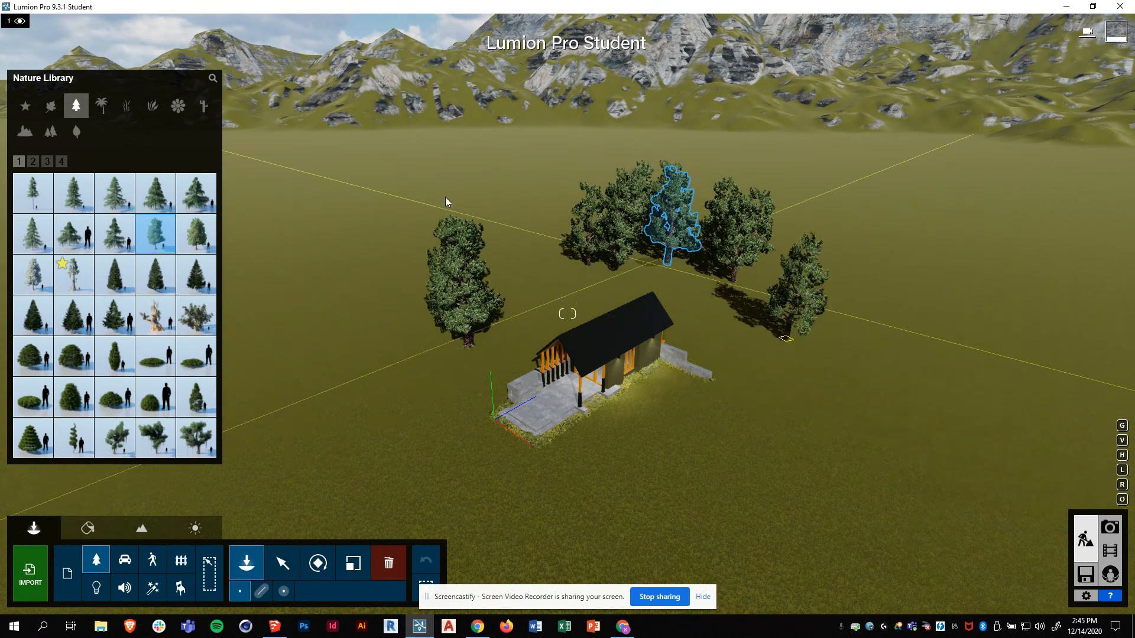
left_click(107, 205)
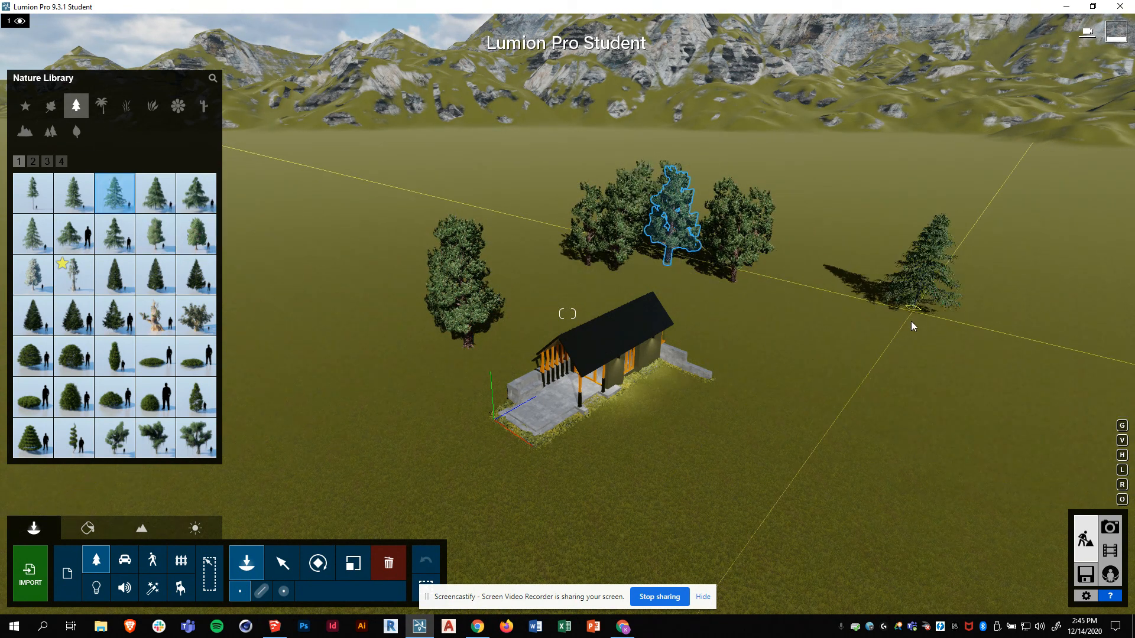
left_click(869, 336, "ctrl")
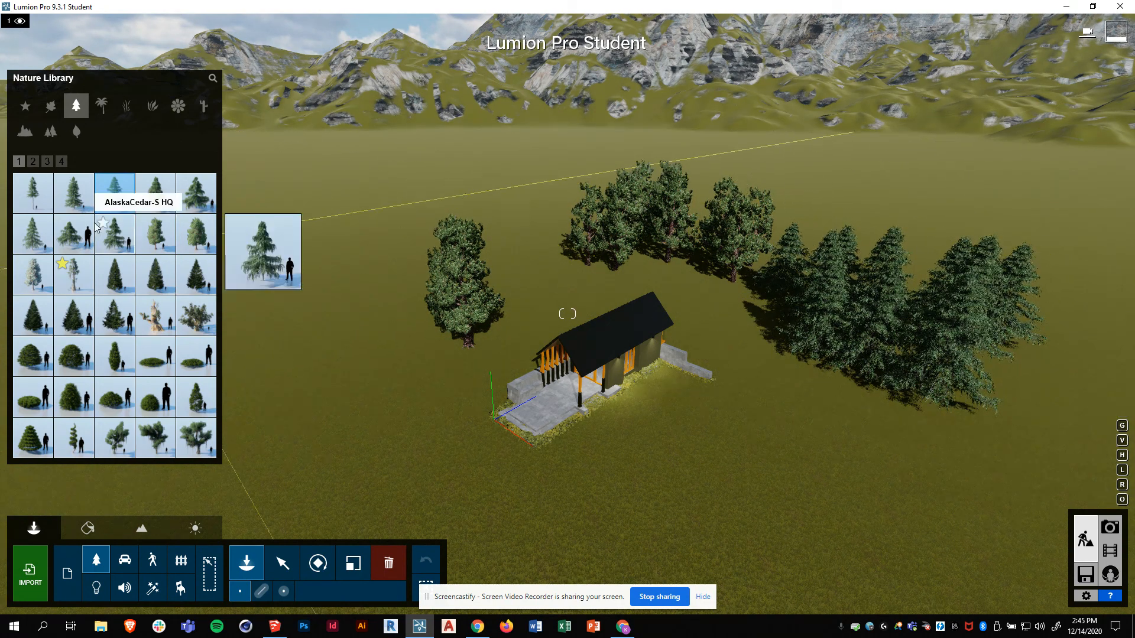
- Plant ten-tree clusters of tall slender pines behind, left and right of the cabin
left_click(44, 197)
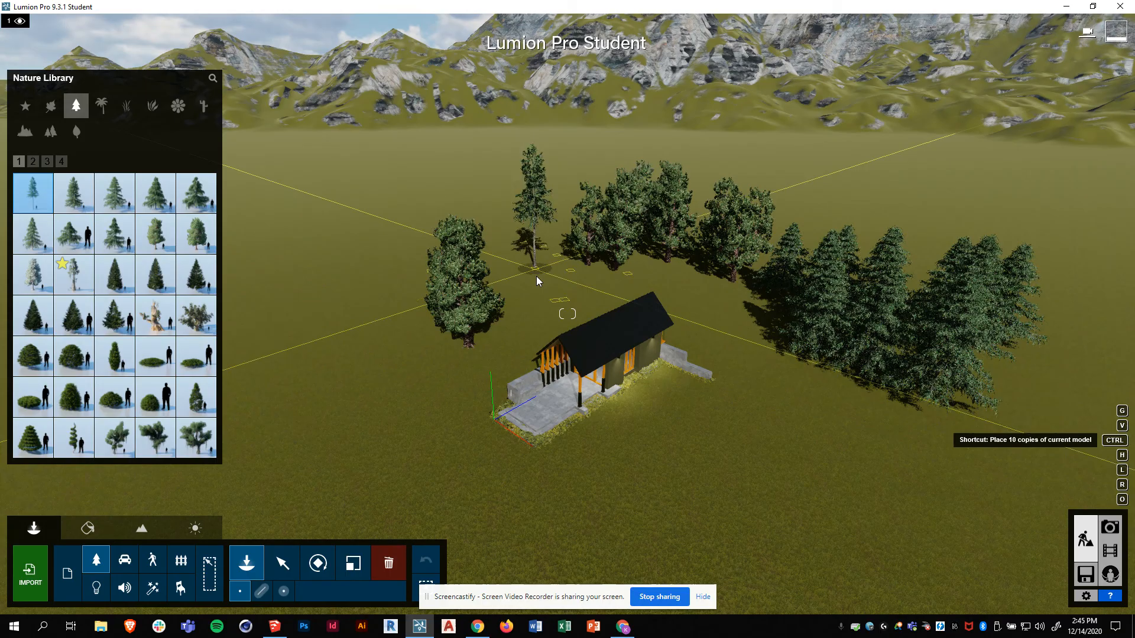
left_click(537, 277, "ctrl")
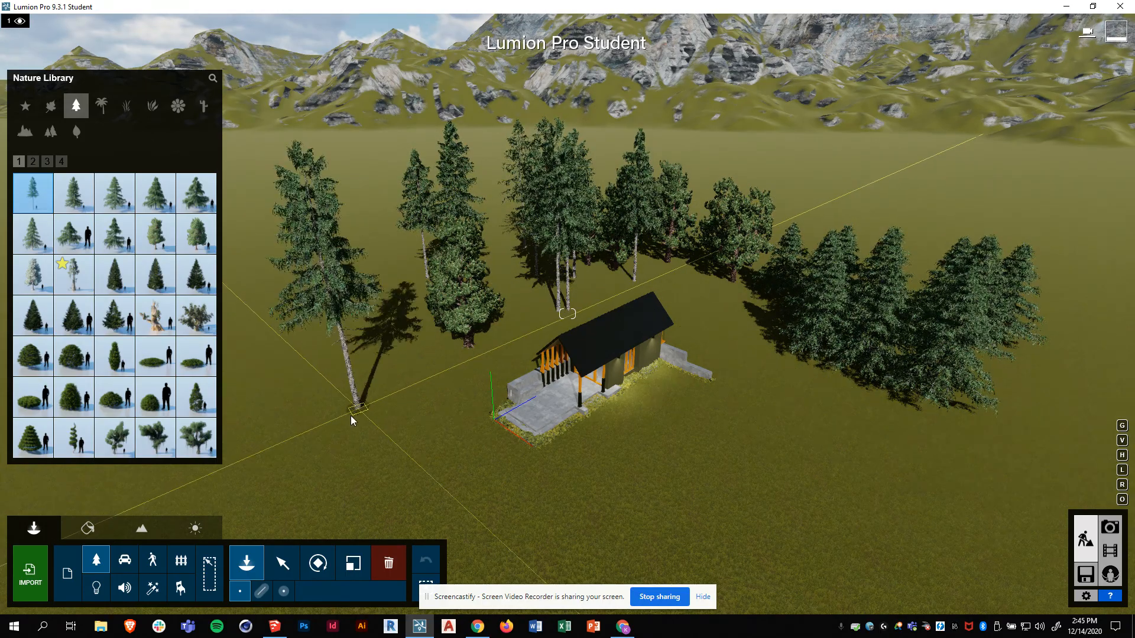
left_click(309, 378, "ctrl")
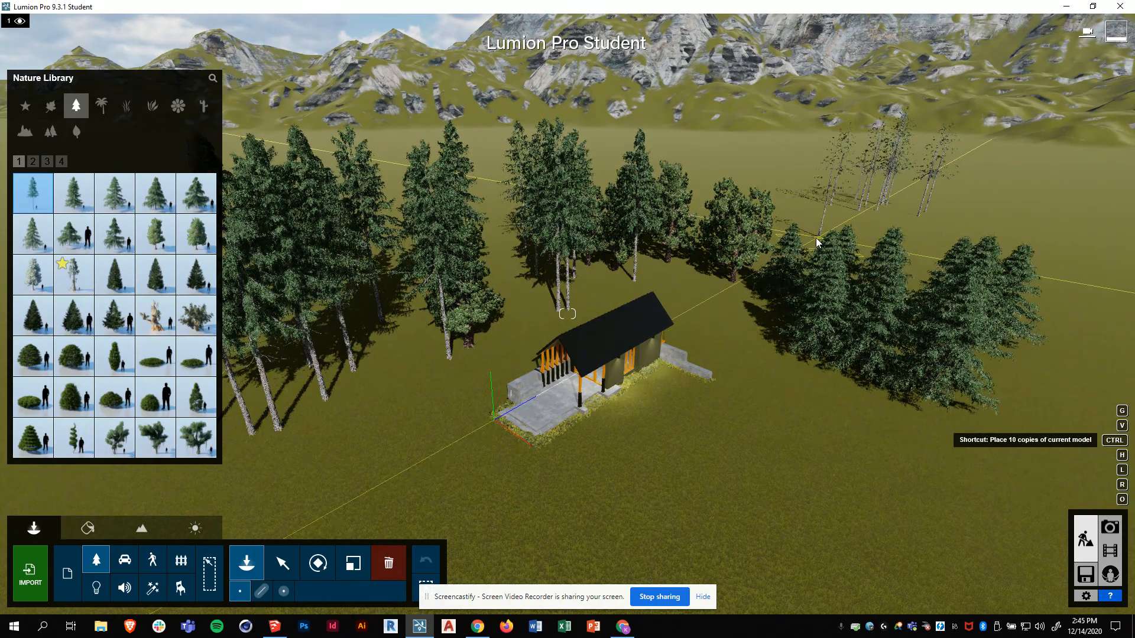
left_click(821, 238, "ctrl")
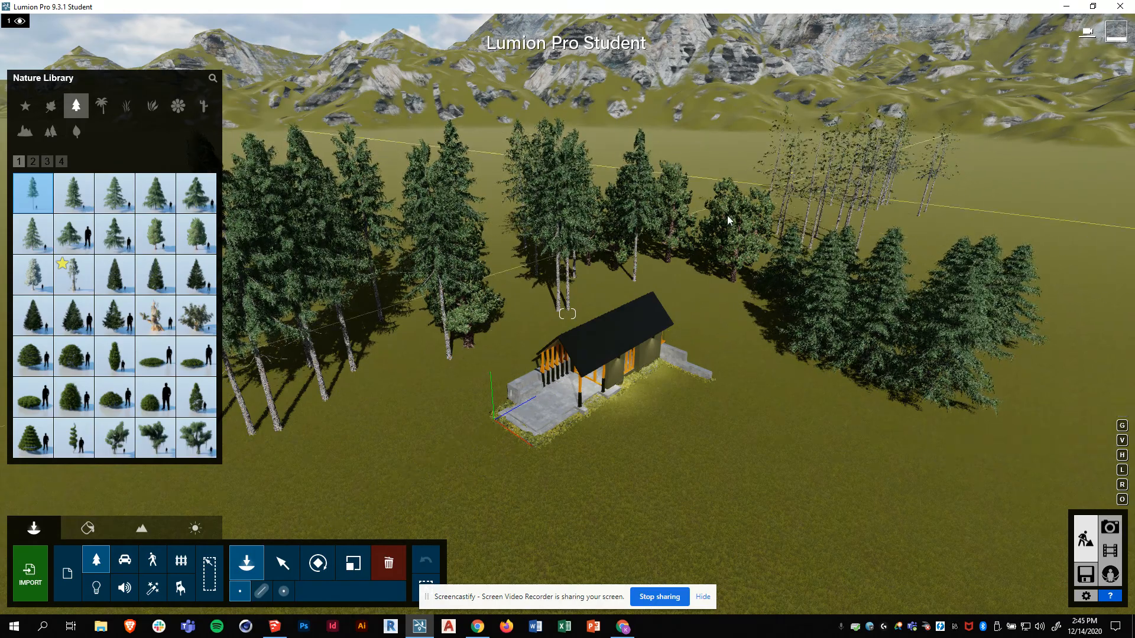
key("ctrl")
left_click(491, 211, "ctrl")
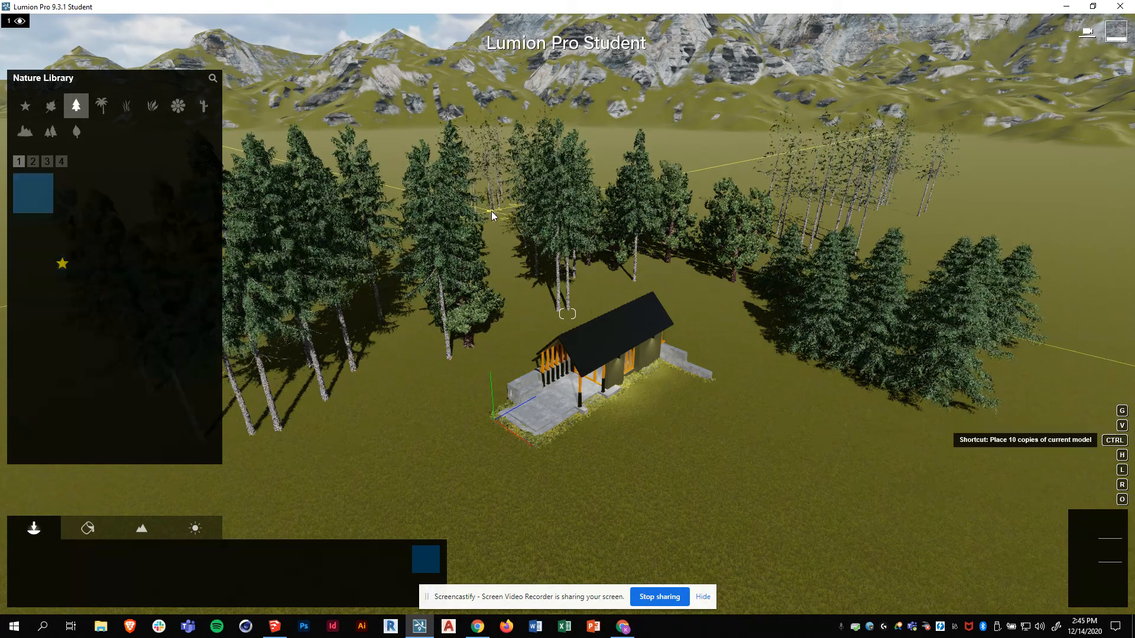
key("ctrl")
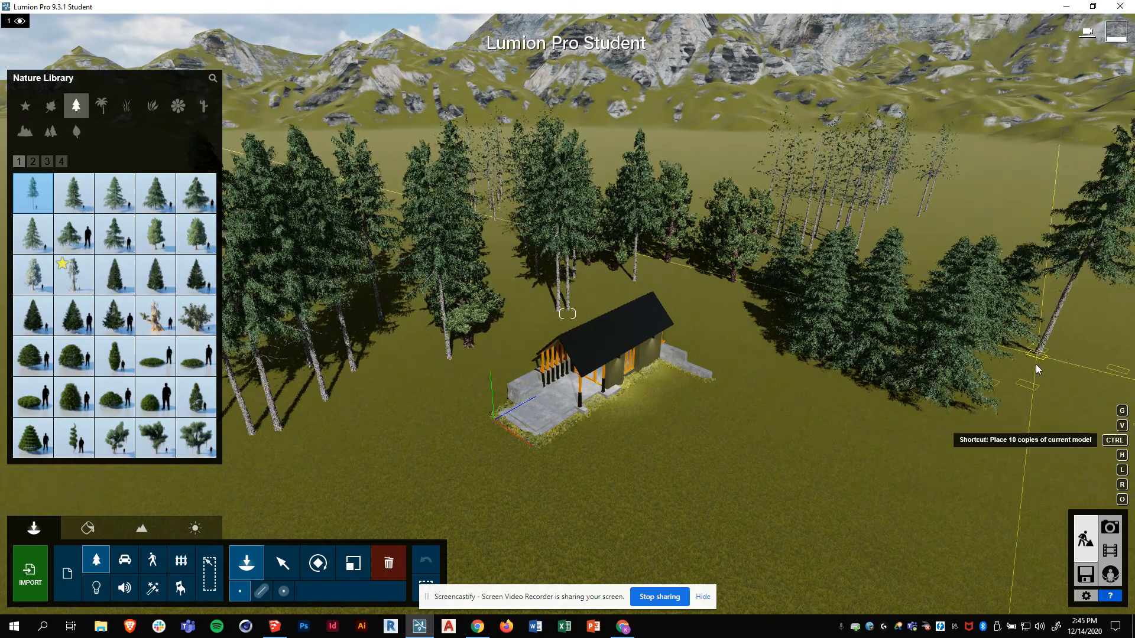
left_click(1026, 378, "ctrl")
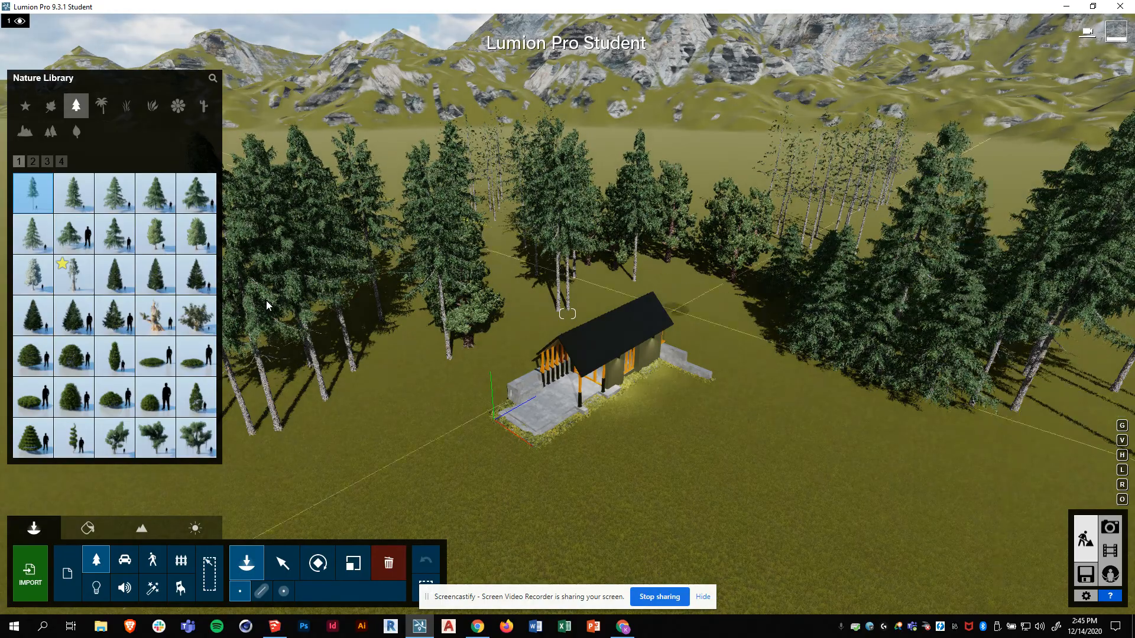
mouse_move(22, 326)
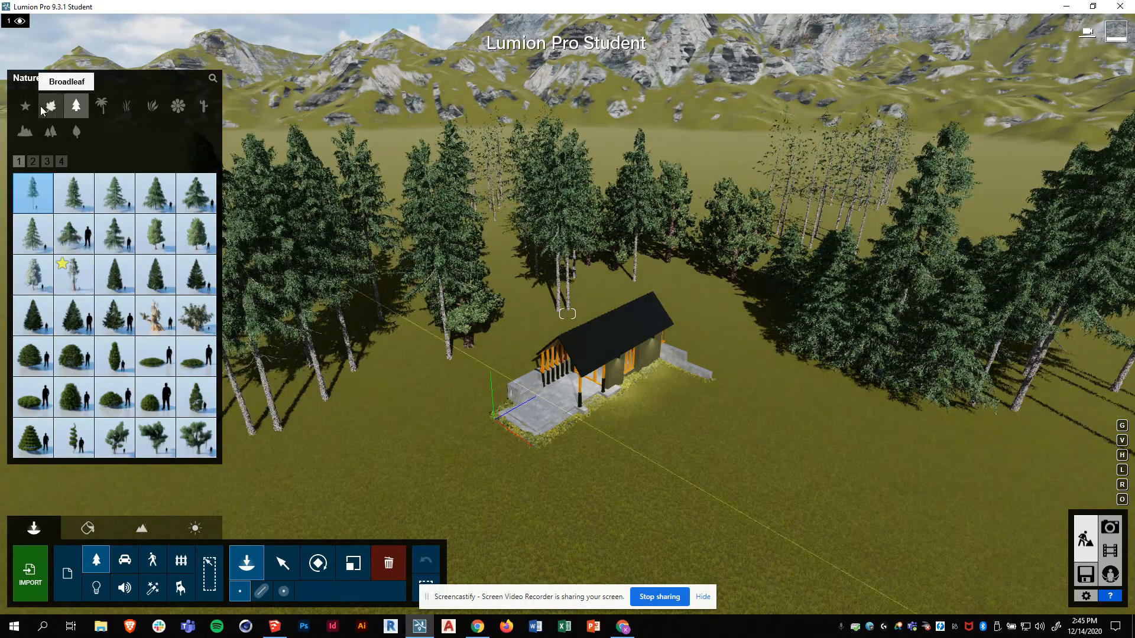
- Plant AlmondTree XL1 RT broadleaf trees behind, left and right of the cabin, removing the one over the house
left_click(50, 106)
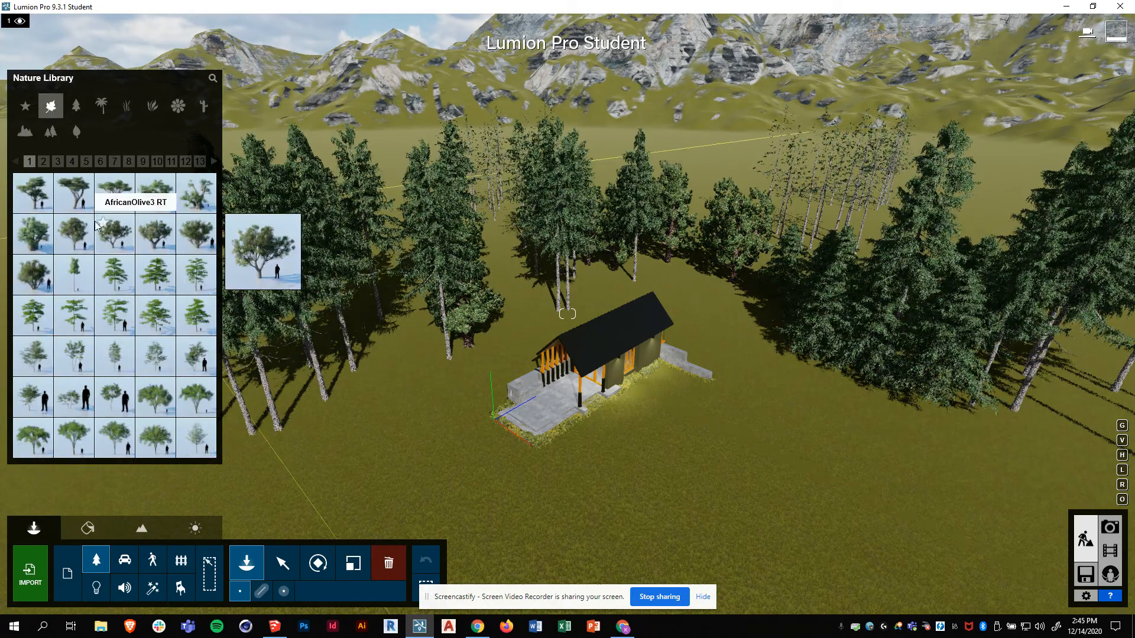
mouse_move(25, 201)
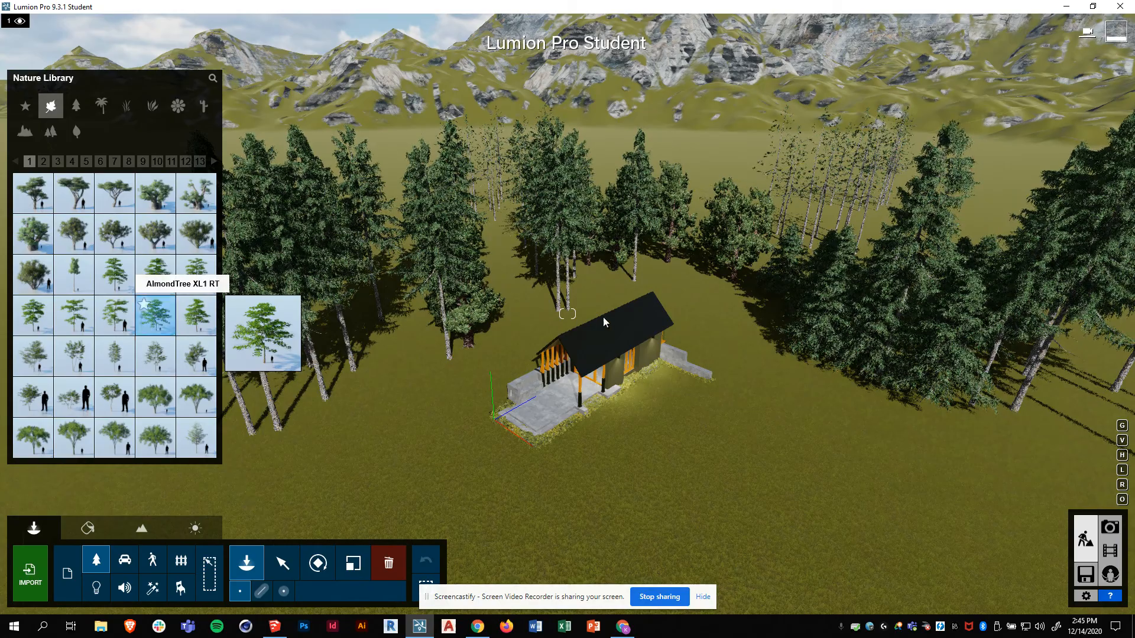
left_click(152, 329)
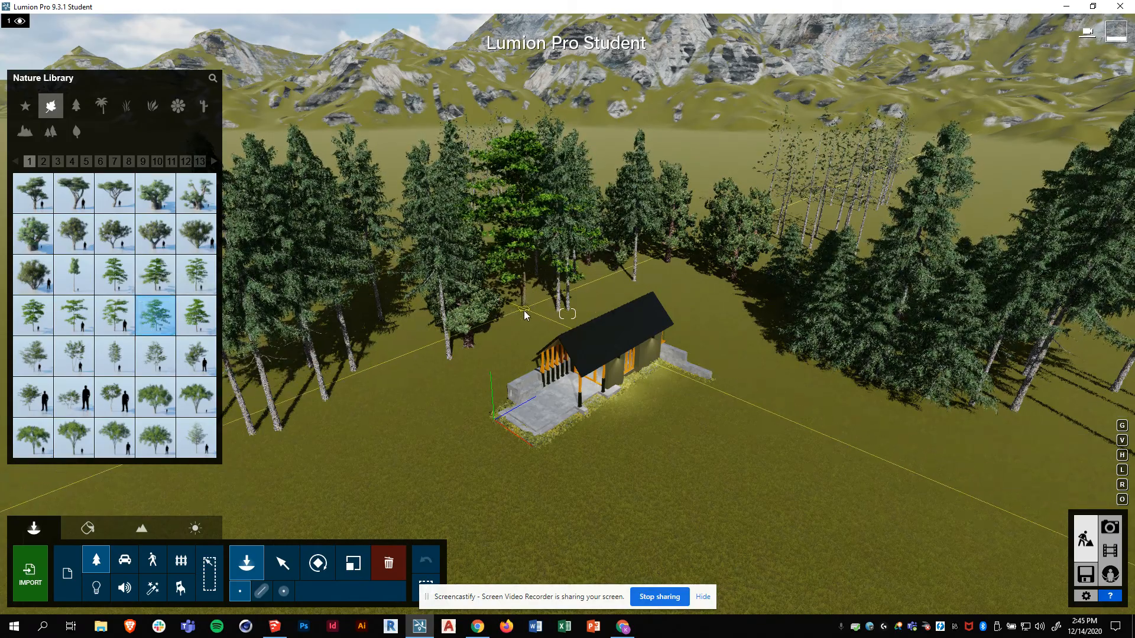
left_click(527, 341)
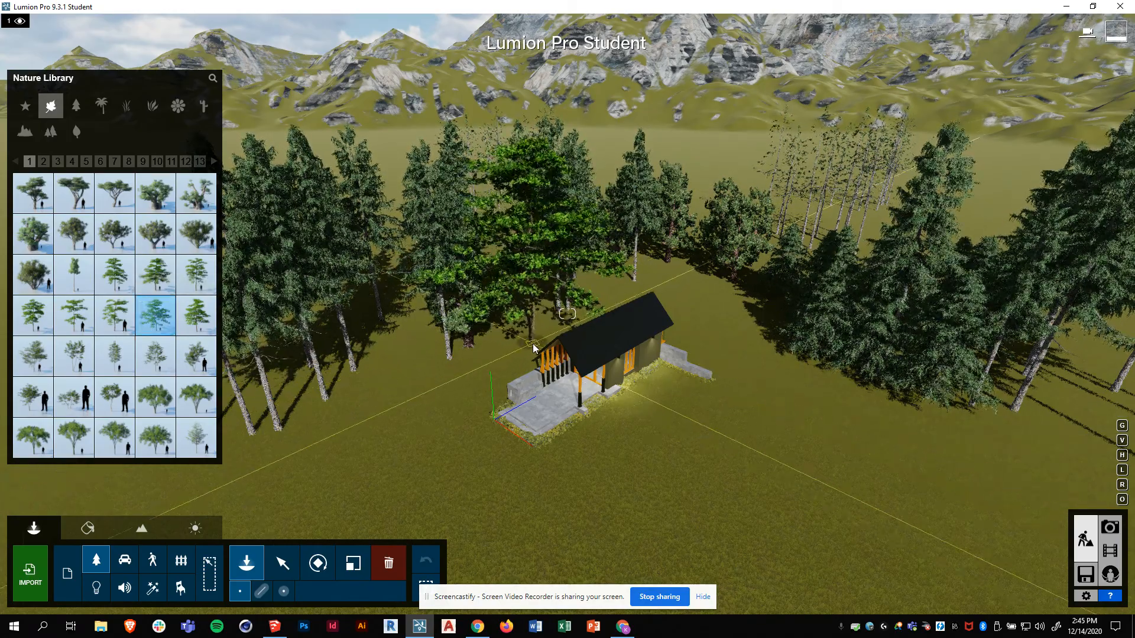
left_click(715, 312)
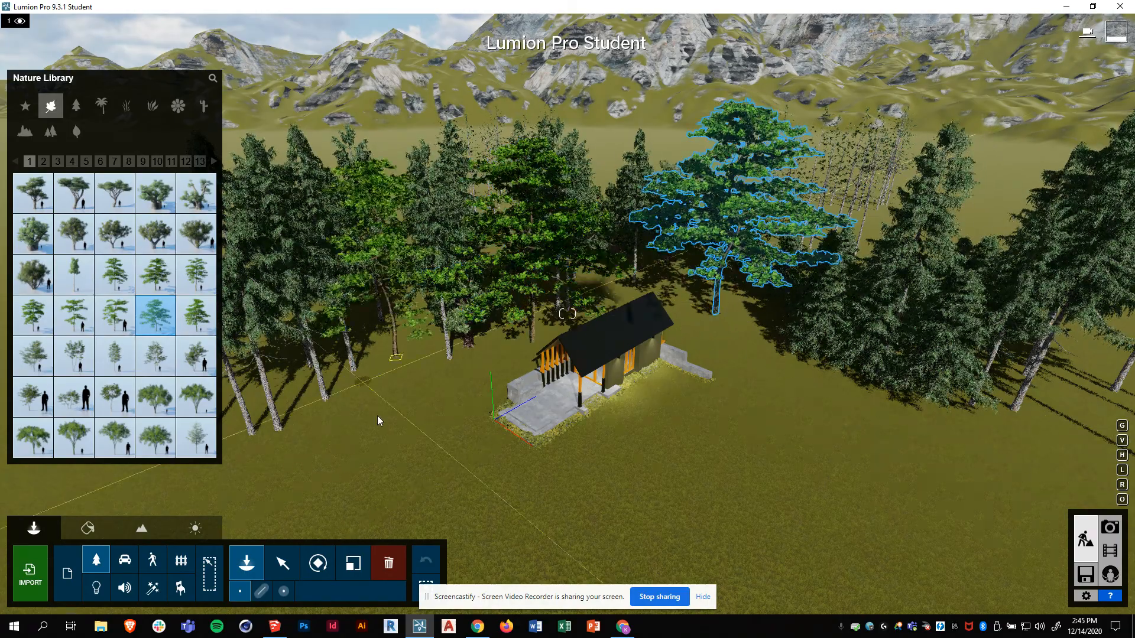
left_click(359, 426)
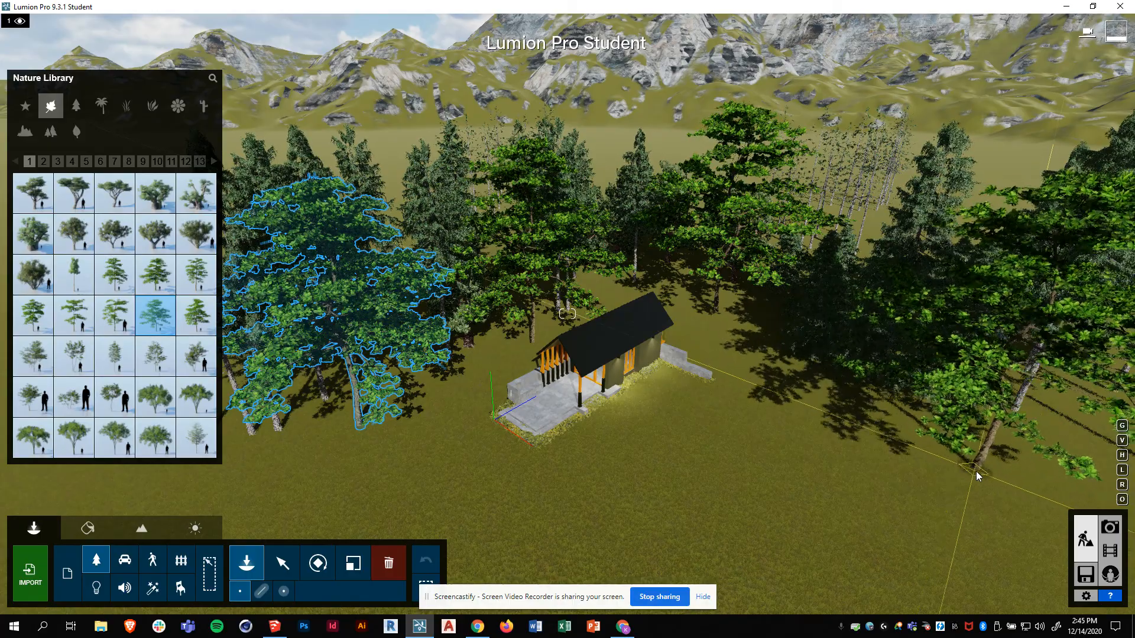
left_click(978, 469)
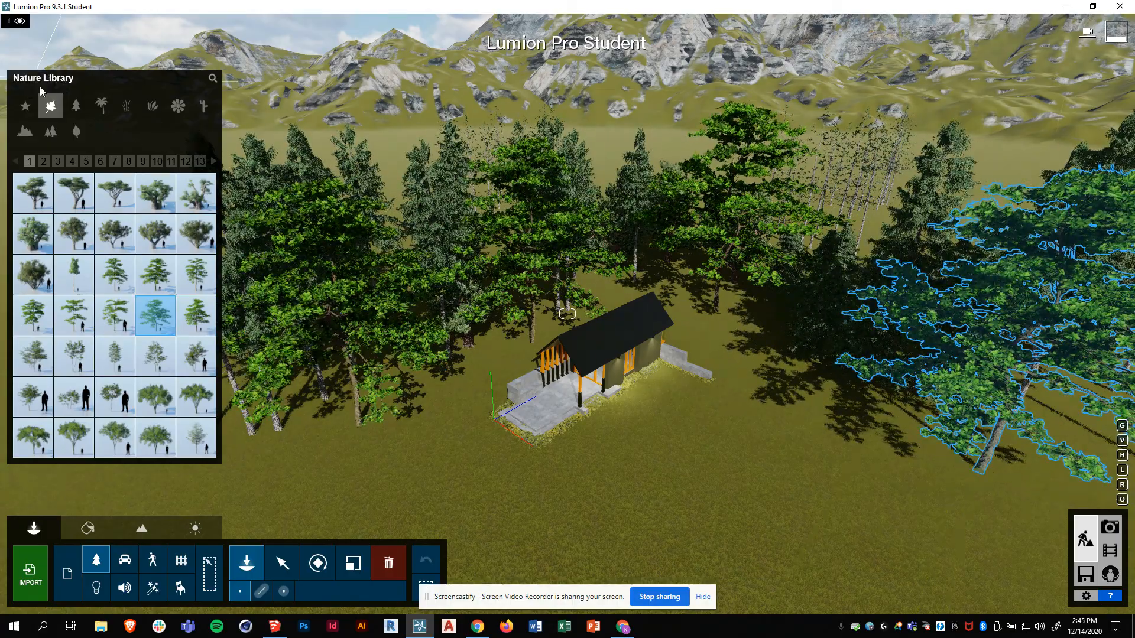
left_click(623, 429)
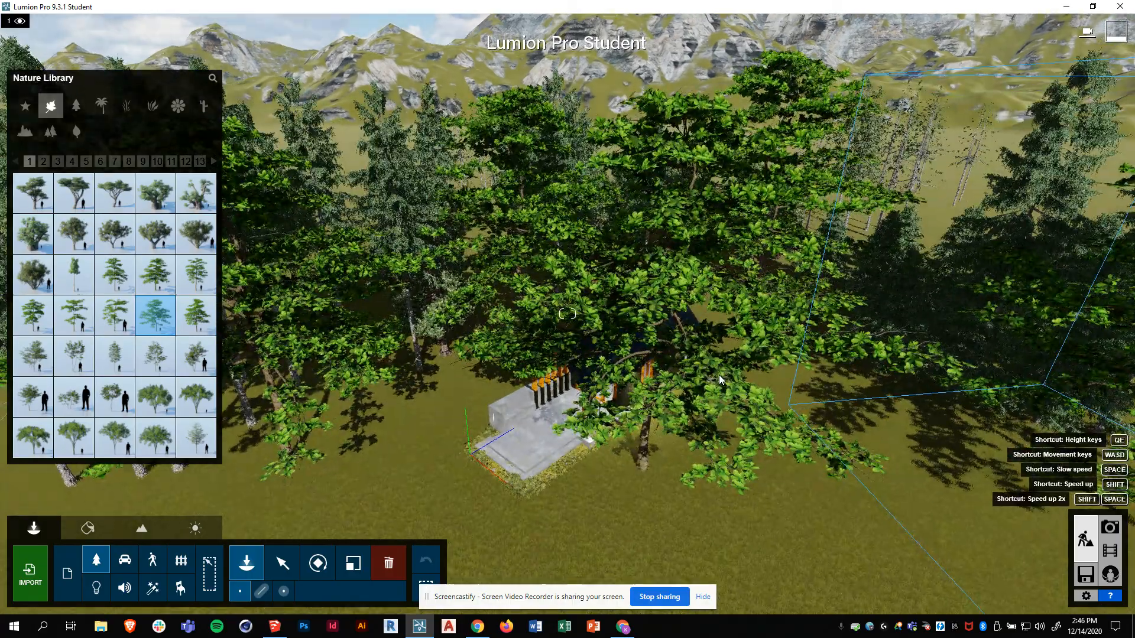
key("Escape")
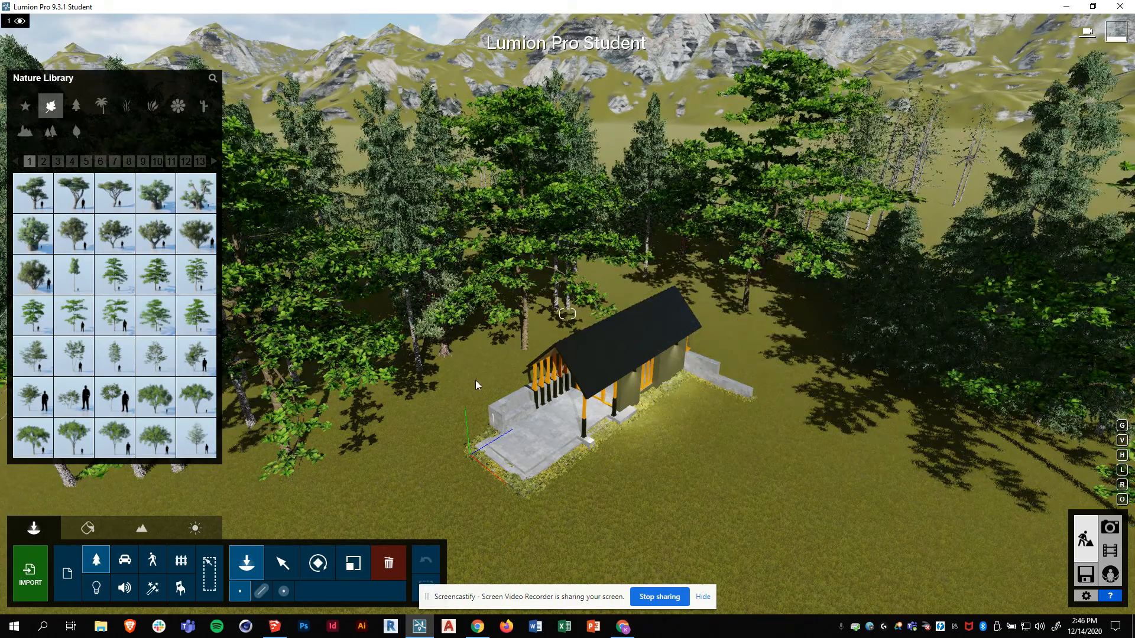
- Browse the Transport, People and Animals, and Outdoor Assorted, Buildings and Lighting libraries, ending on Effects
left_click(124, 562)
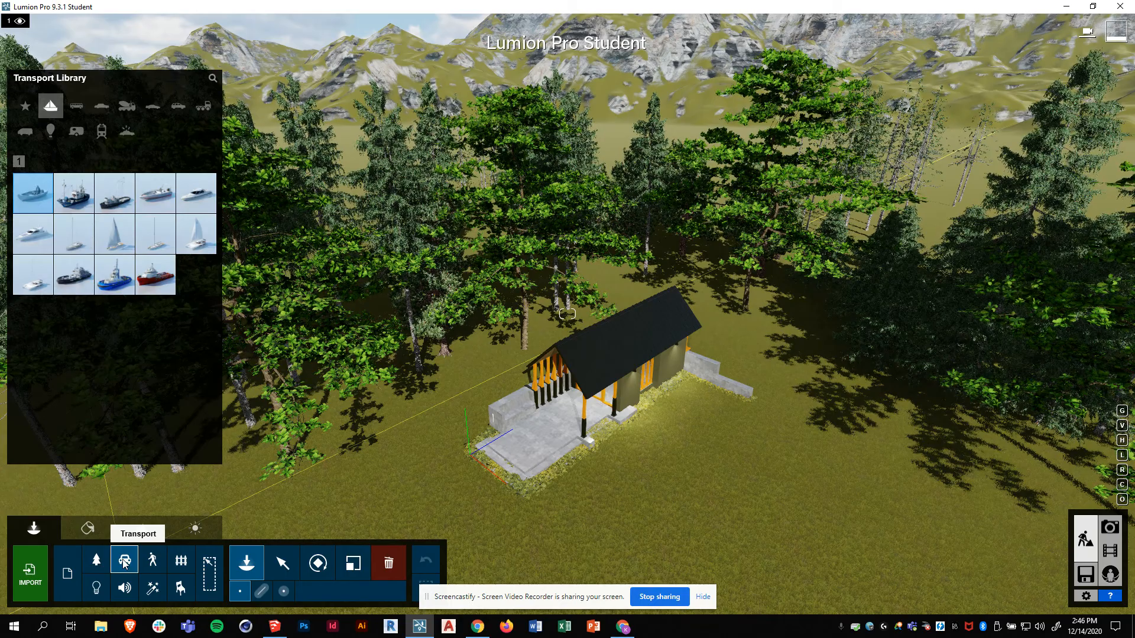
left_click(155, 565)
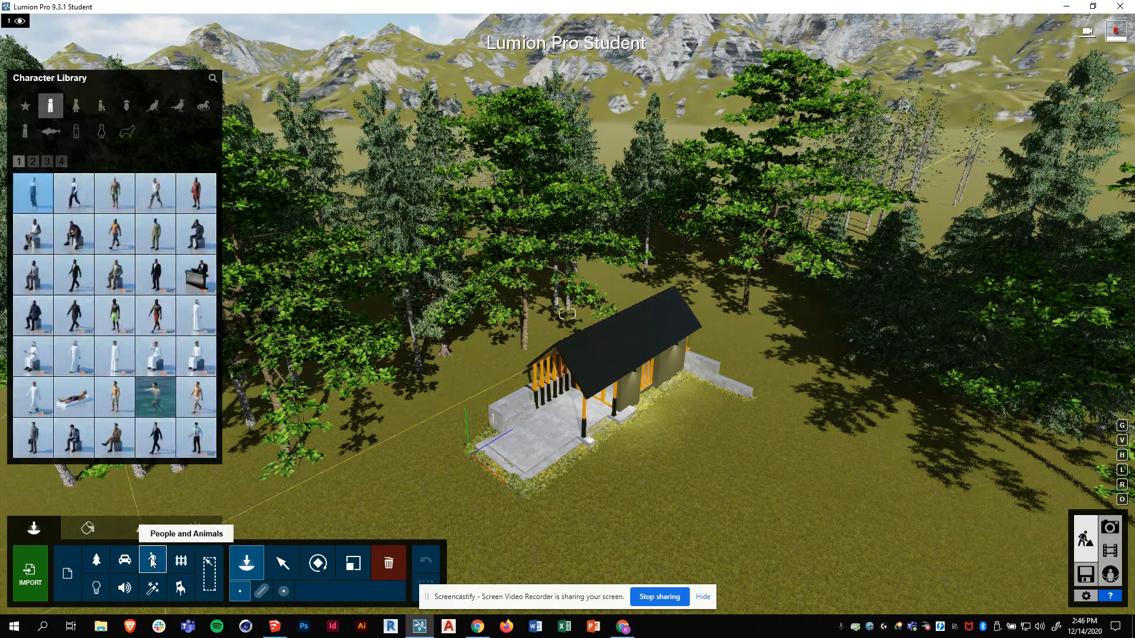
left_click(180, 565)
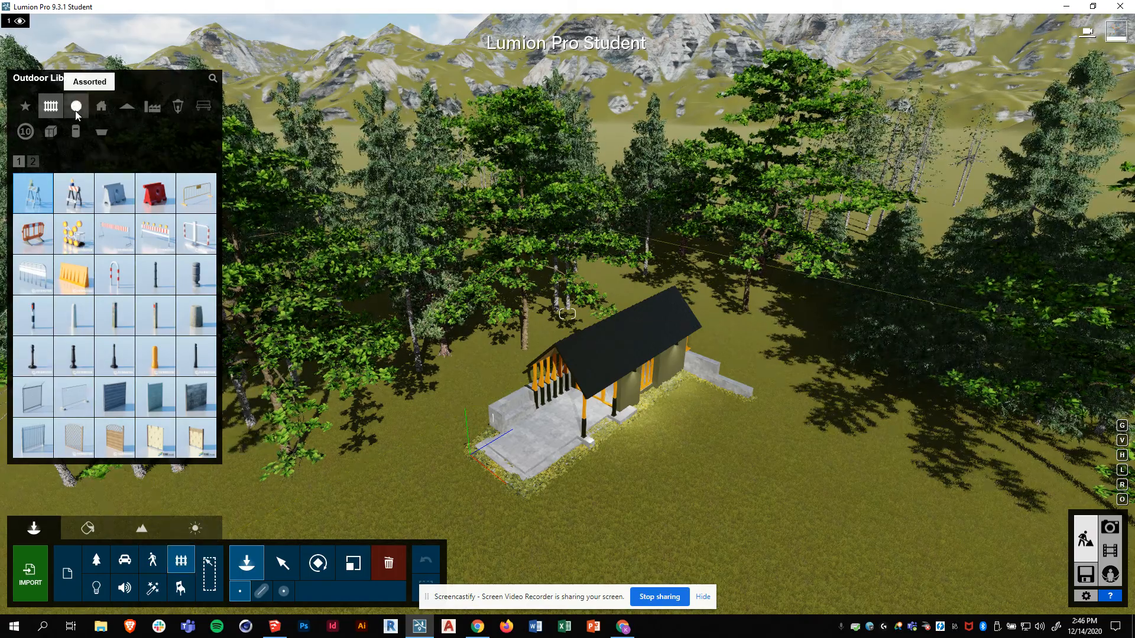
left_click(76, 108)
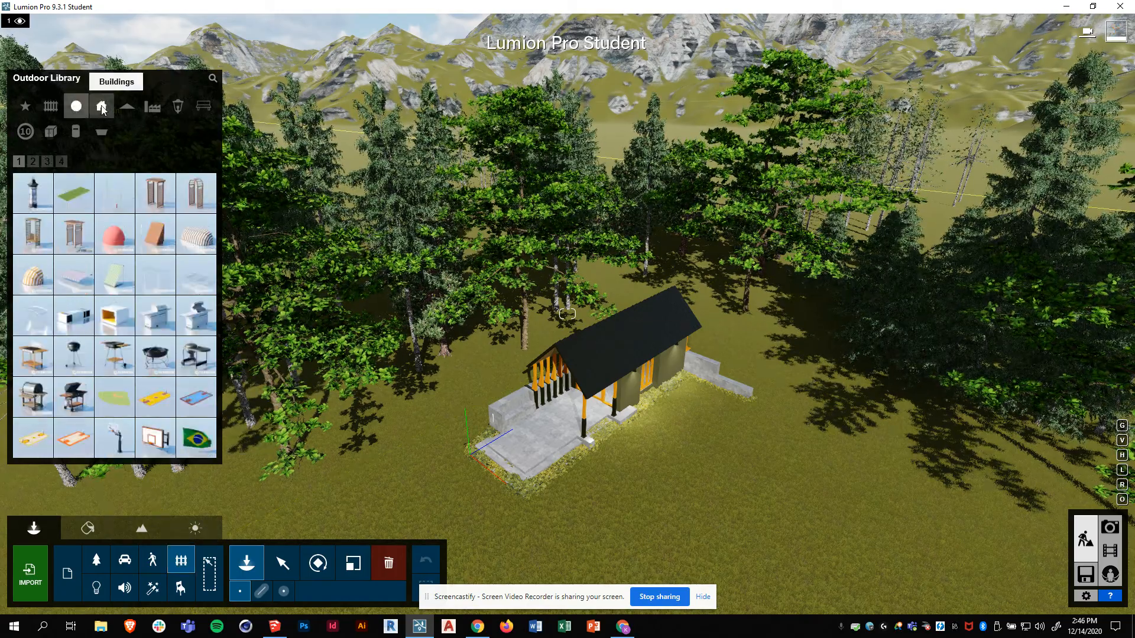
left_click(105, 109)
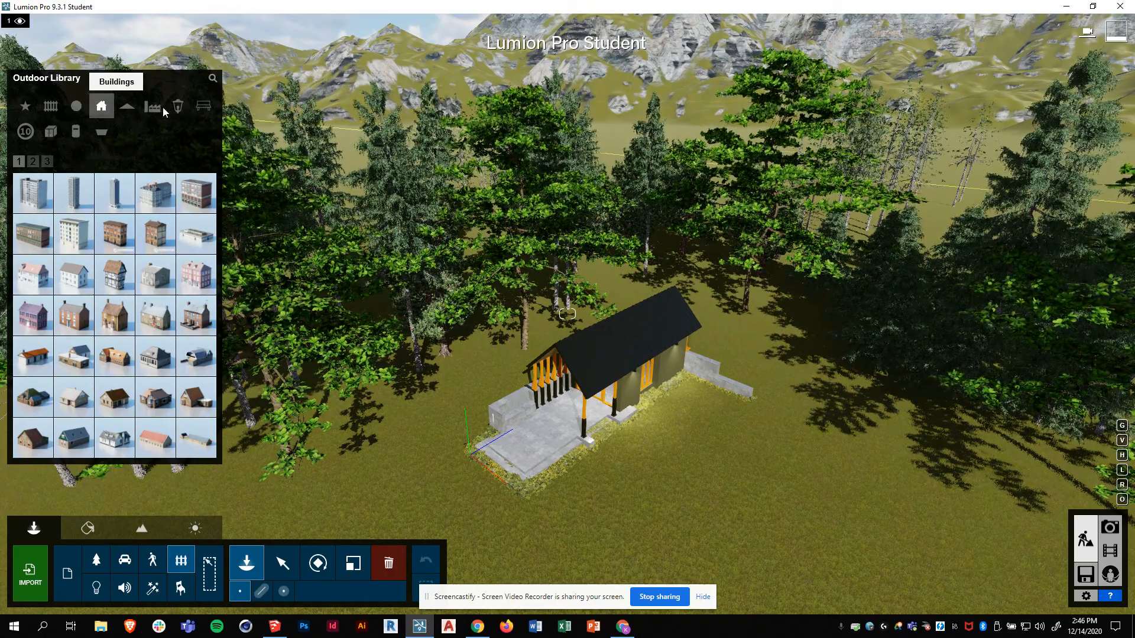
left_click(177, 108)
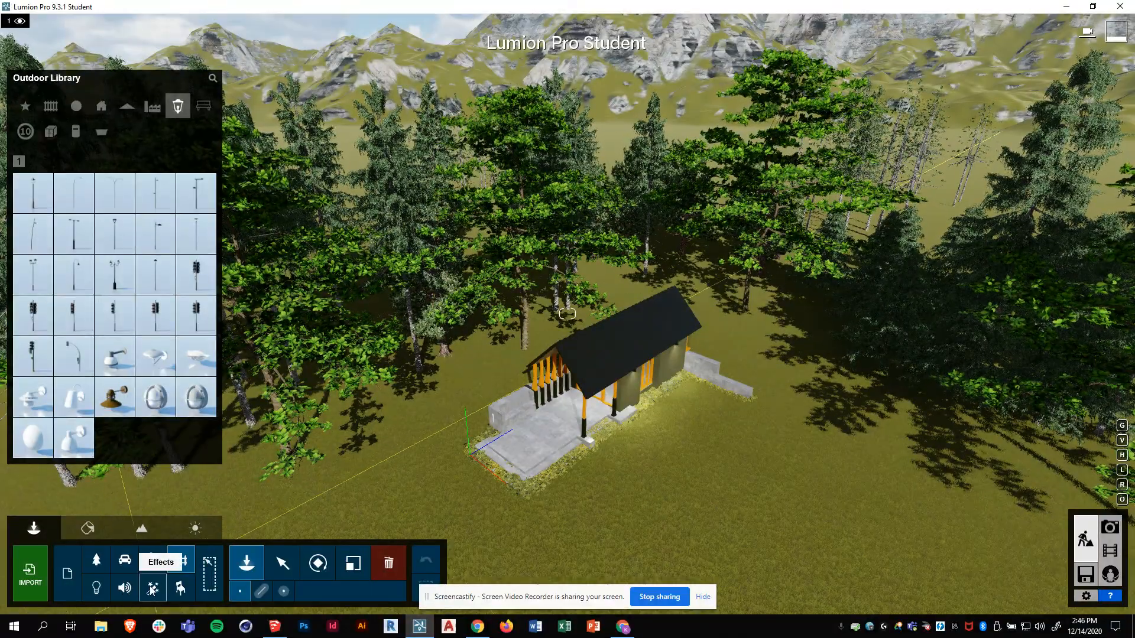
left_click(153, 588)
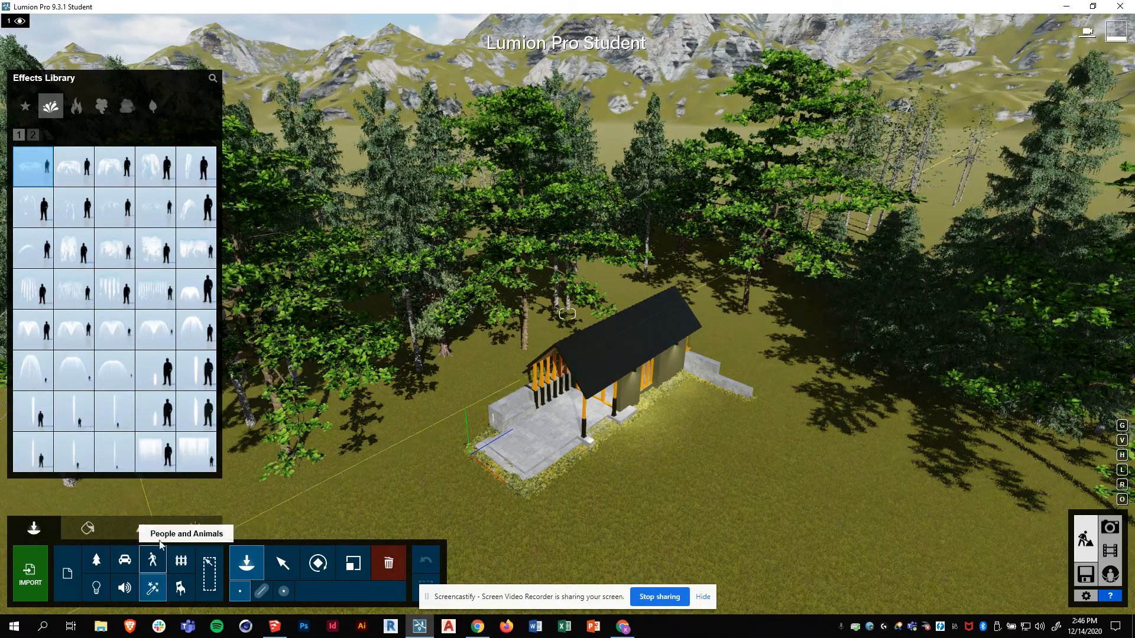
- Place the smoke 03 plume among the trees behind the cabin
left_click(77, 106)
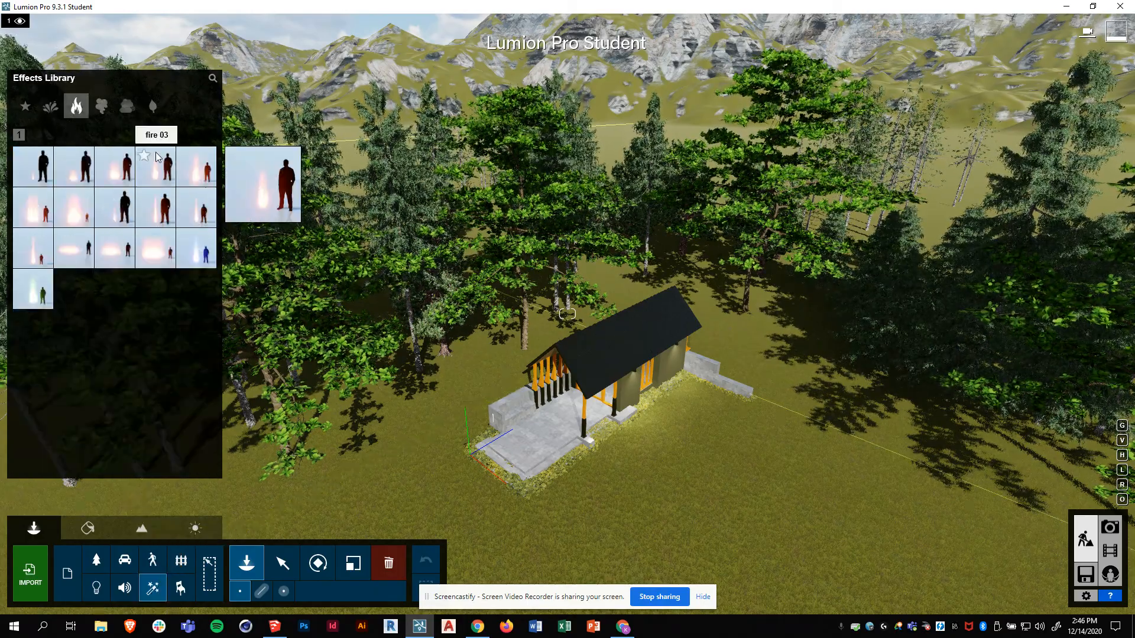
left_click(102, 107)
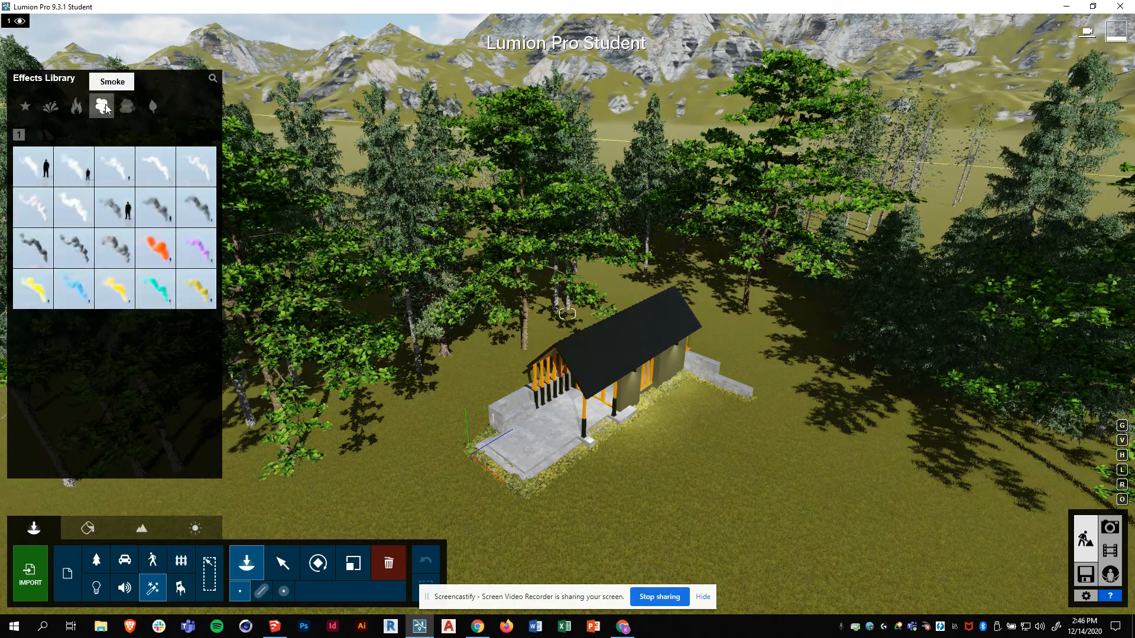
left_click(118, 180)
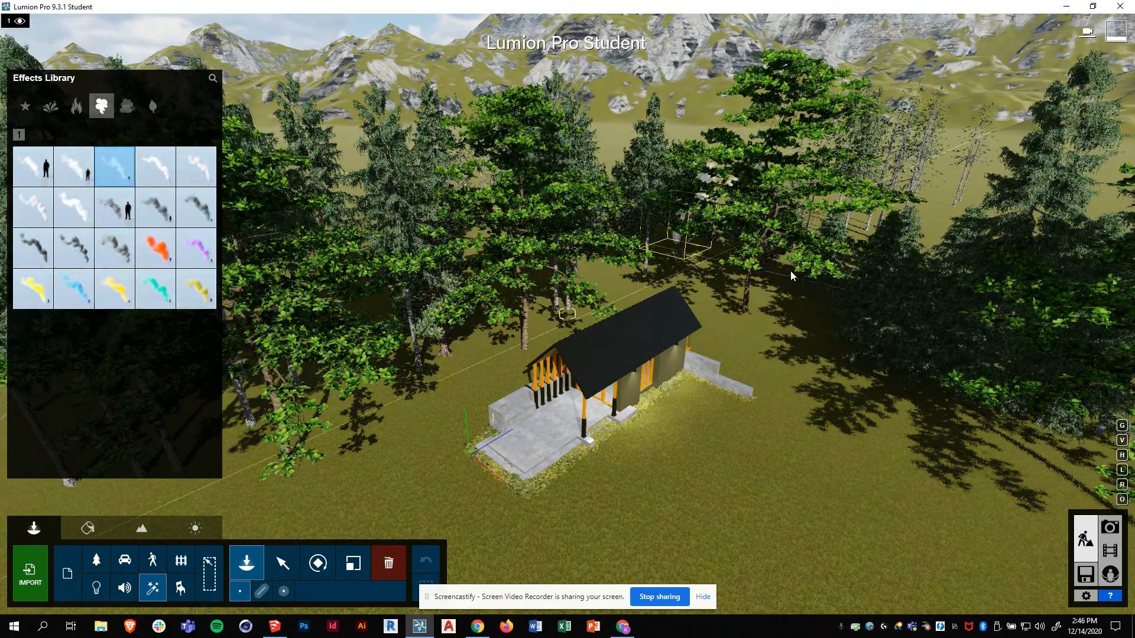
left_click(620, 282)
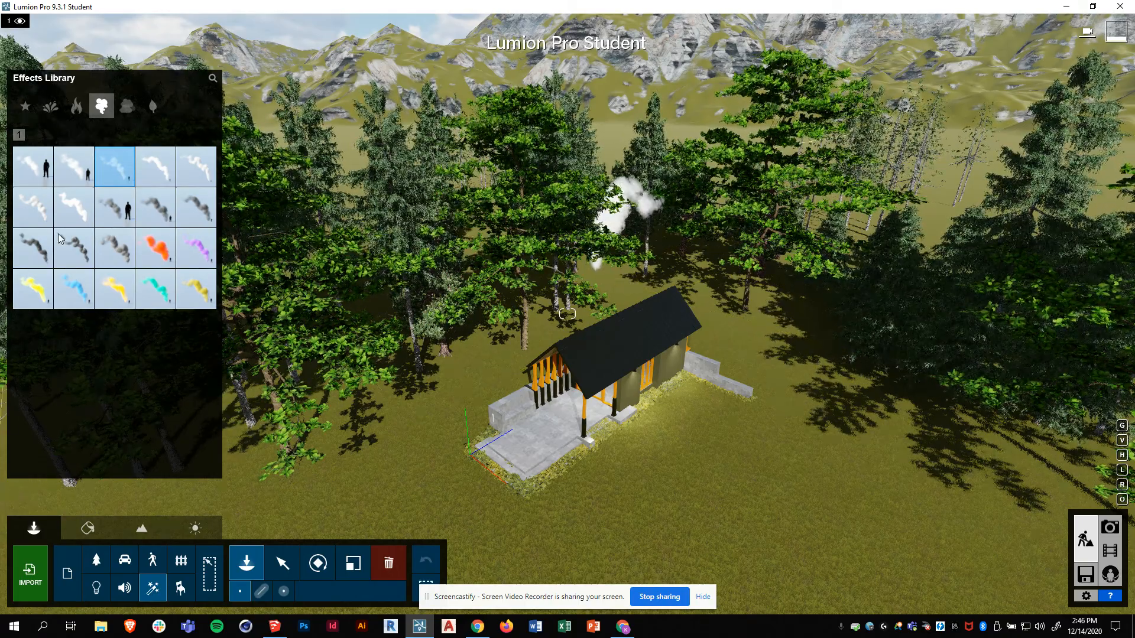
mouse_move(108, 180)
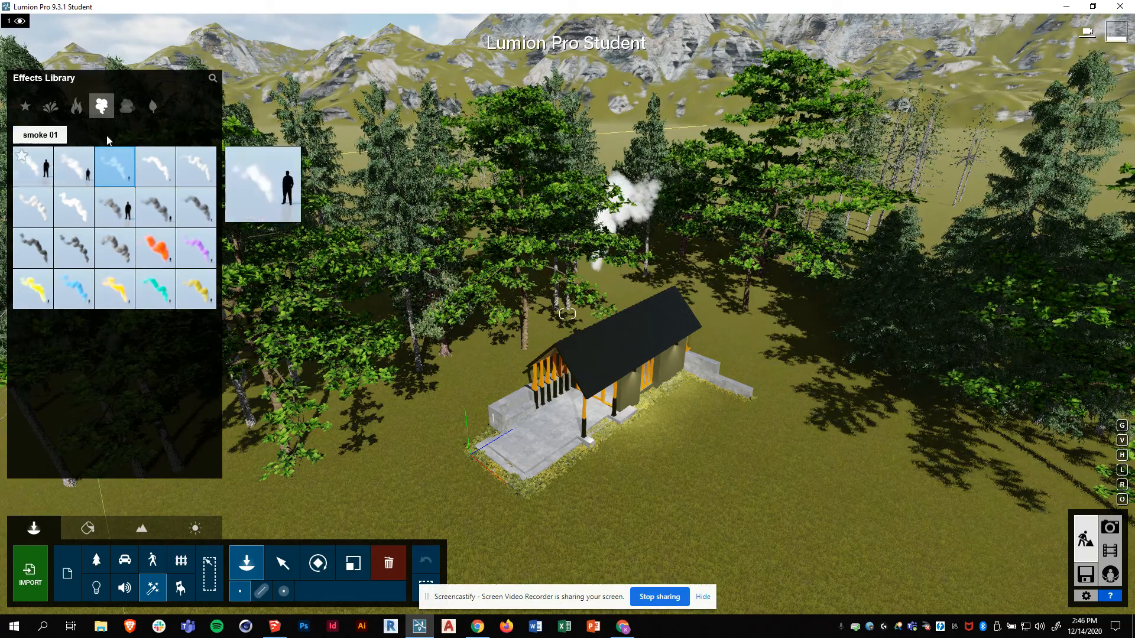
- Place Fog 02 beside the cabin, look at the leaves 03 effect, and reopen the Nature library
left_click(127, 108)
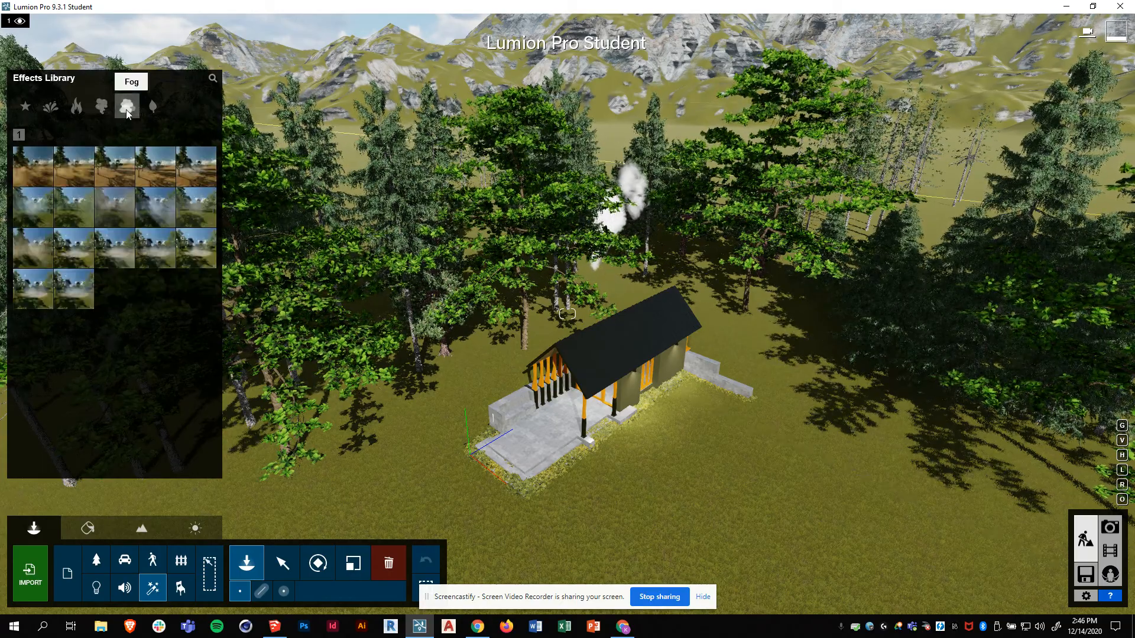
left_click(123, 210)
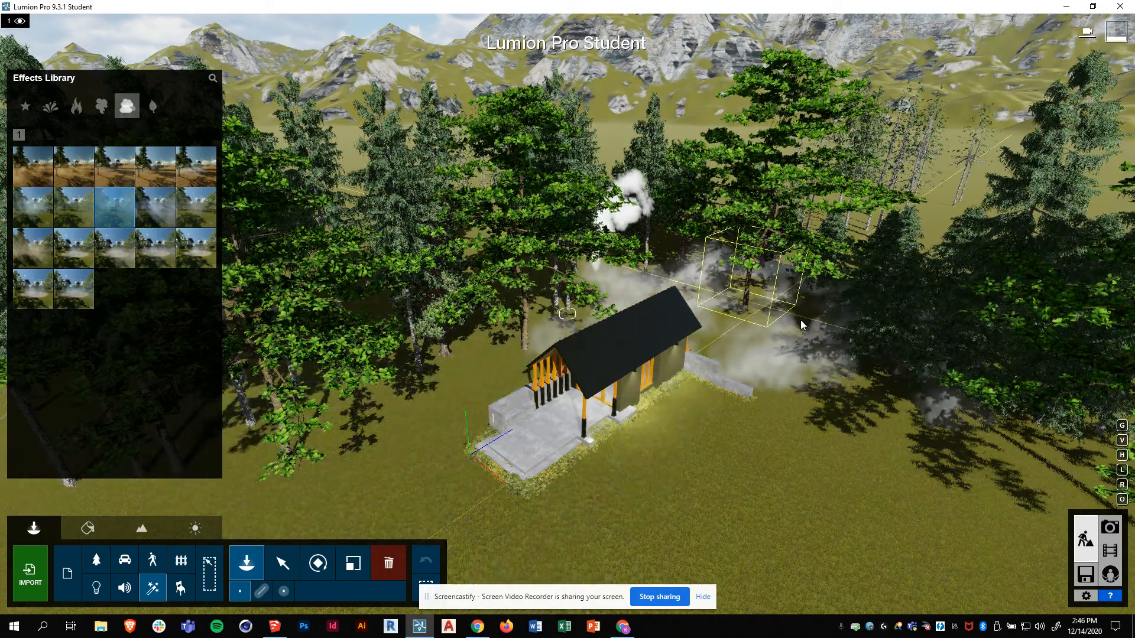
left_click(780, 312)
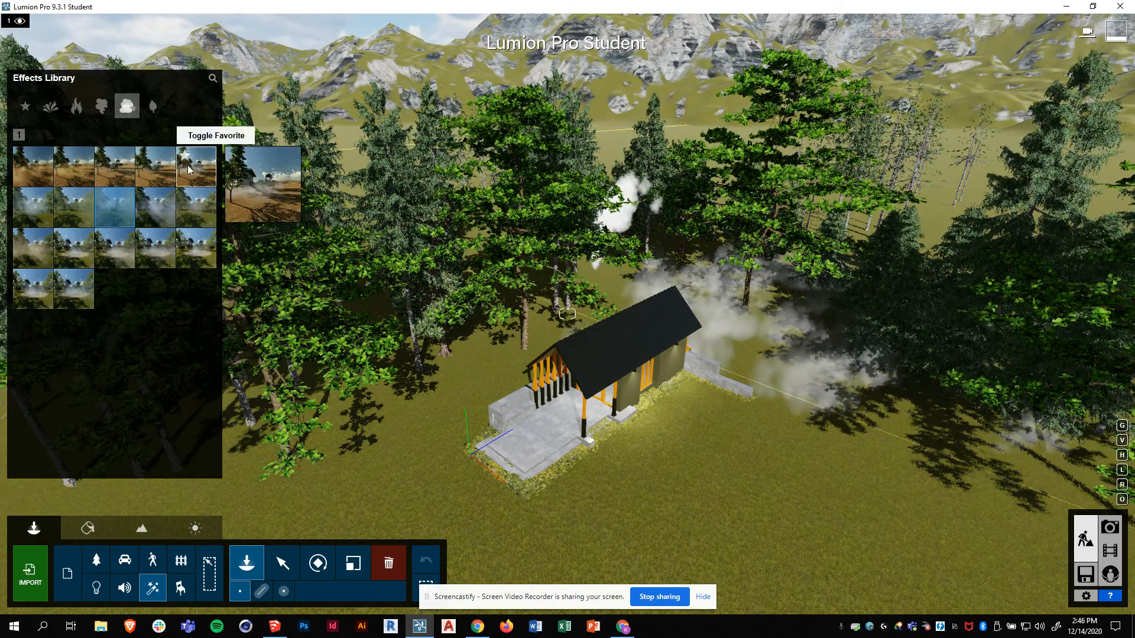
left_click(154, 106)
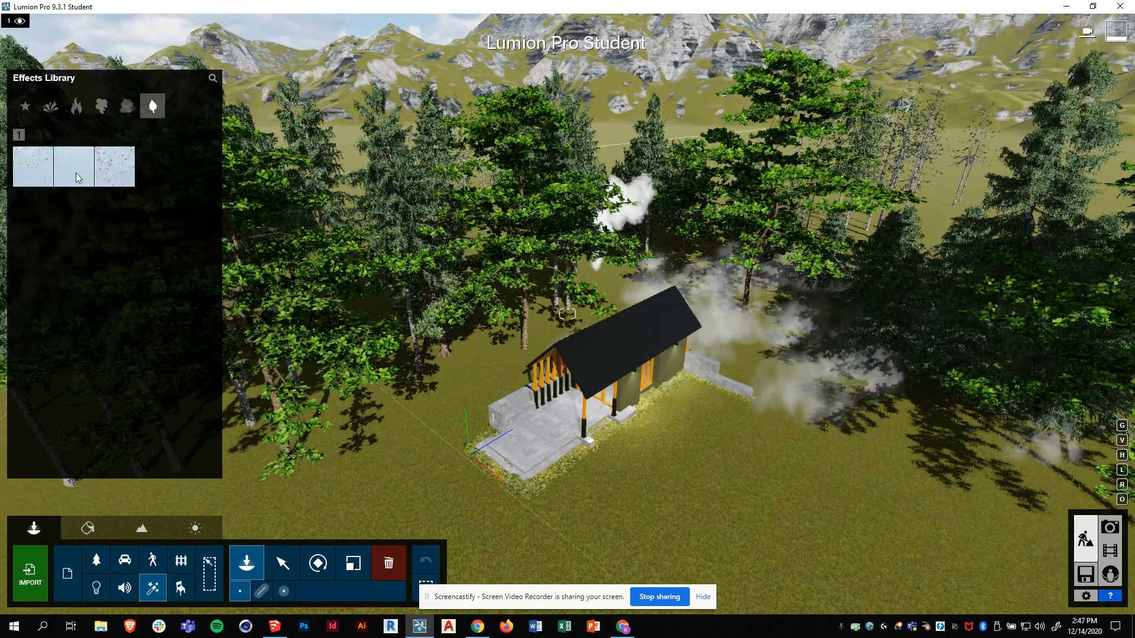
left_click(115, 167)
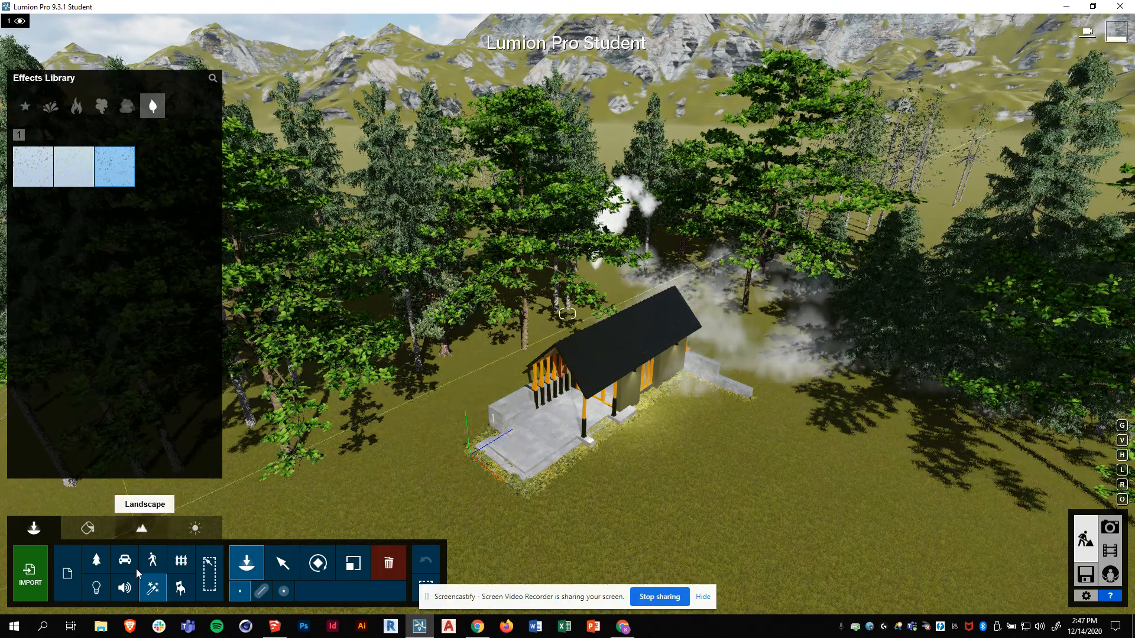
left_click(96, 560)
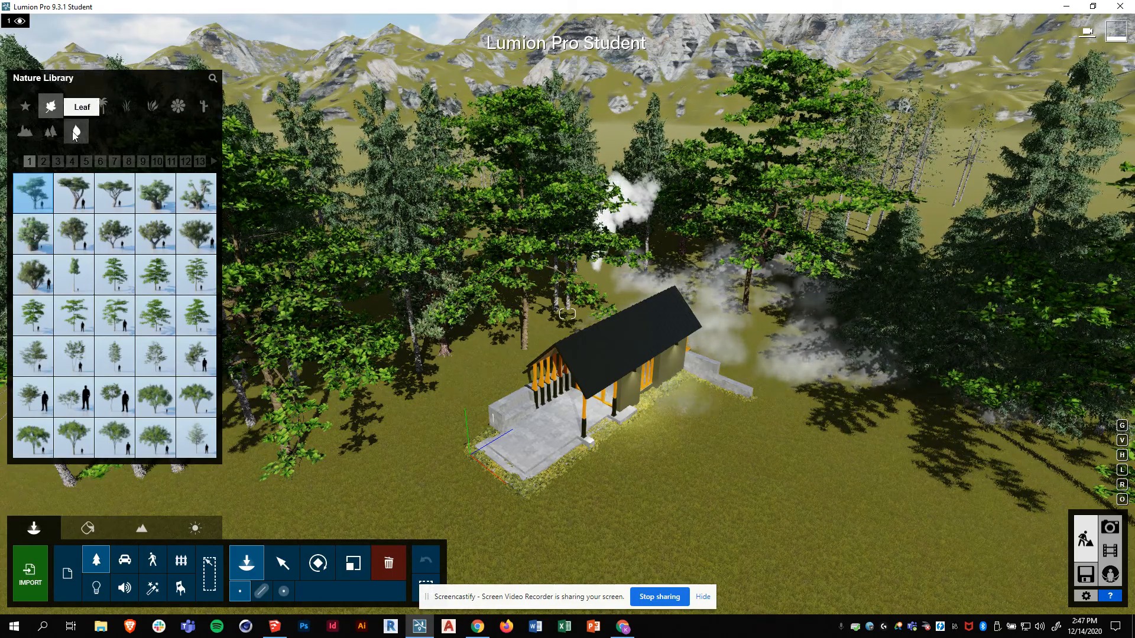
- Show the ground leaves category and fly the camera down close to the cabin
left_click(72, 132)
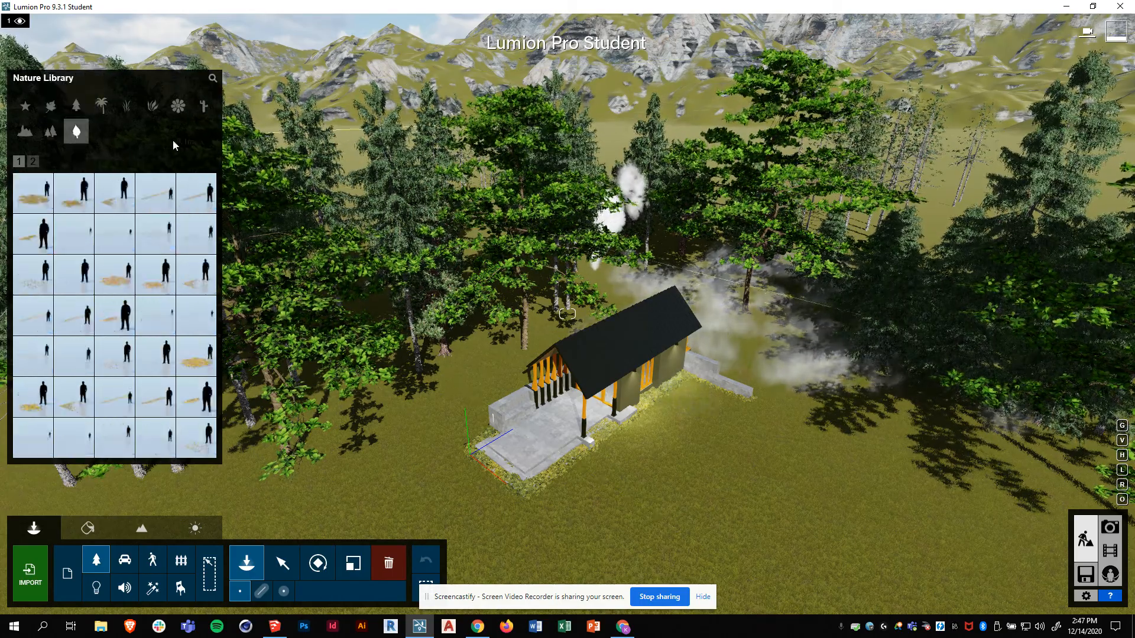
left_click(80, 286)
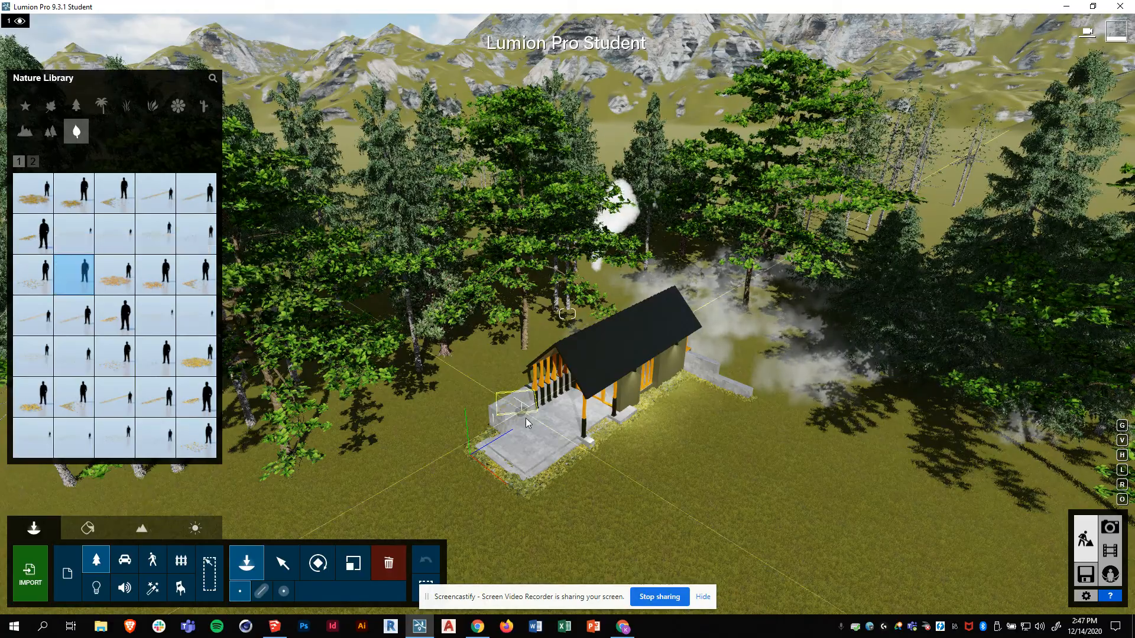
scroll(544, 464, "up", 3)
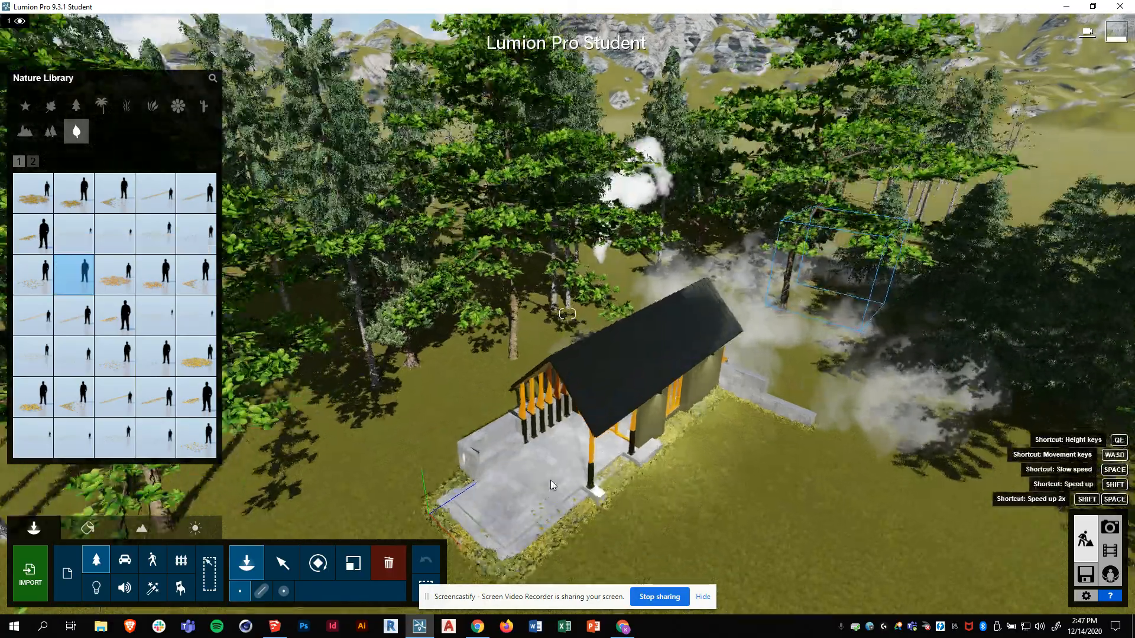
key("w")
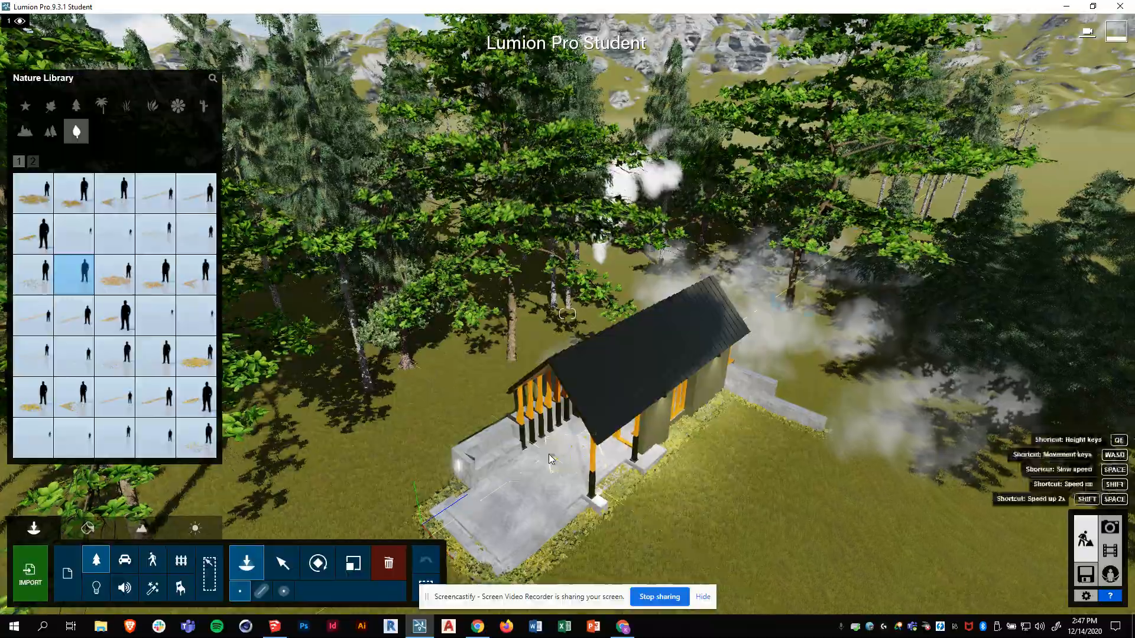
key("q")
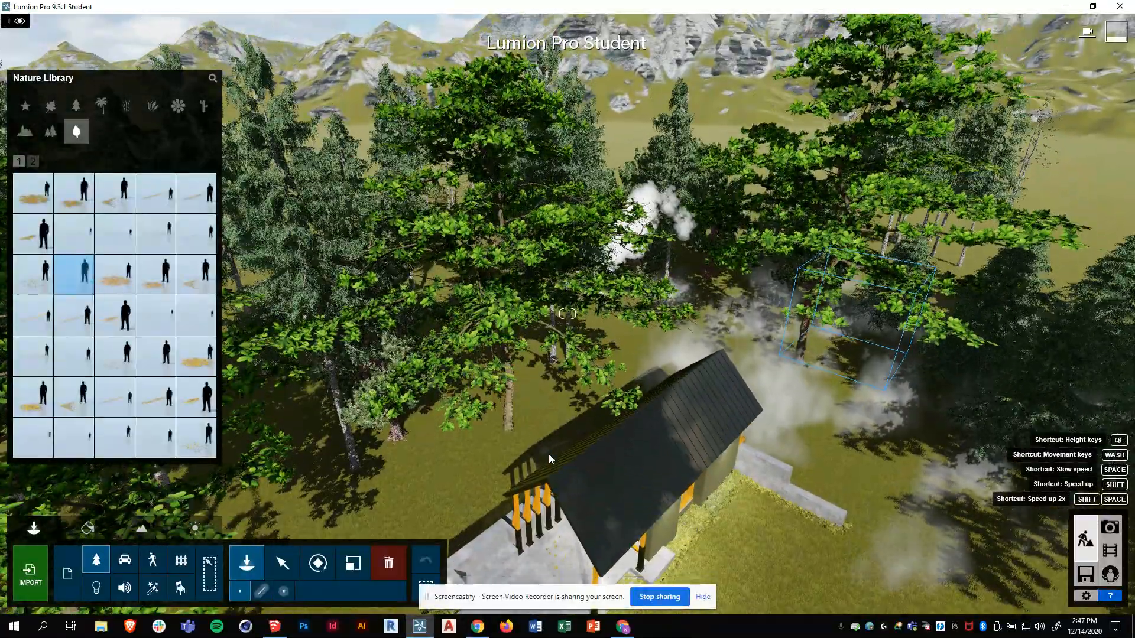
key("e")
key("w")
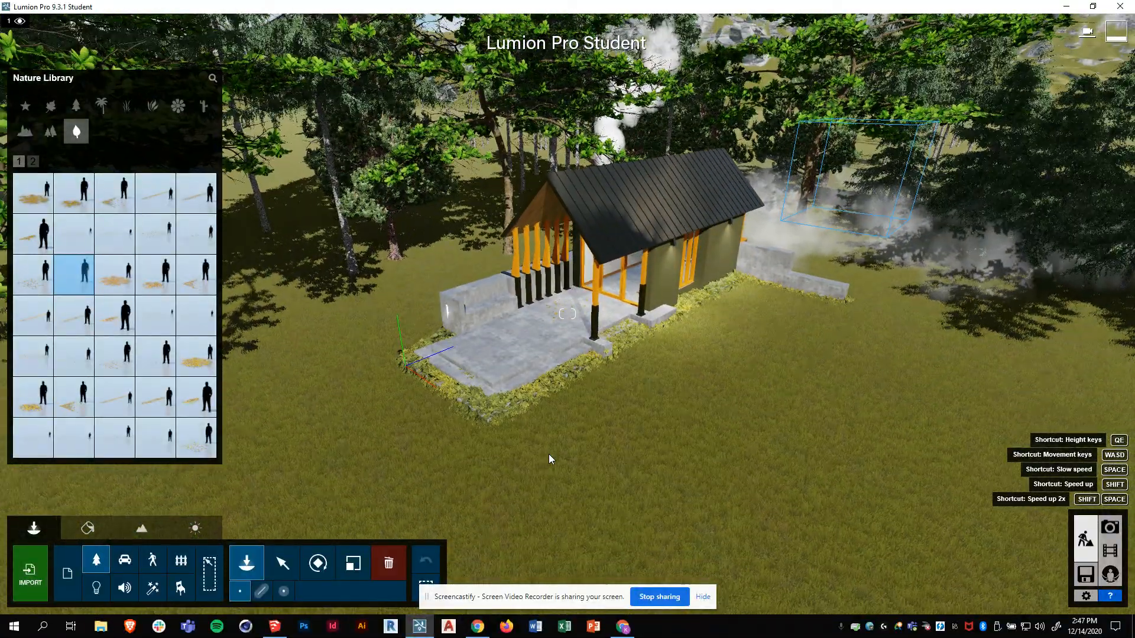
key("w")
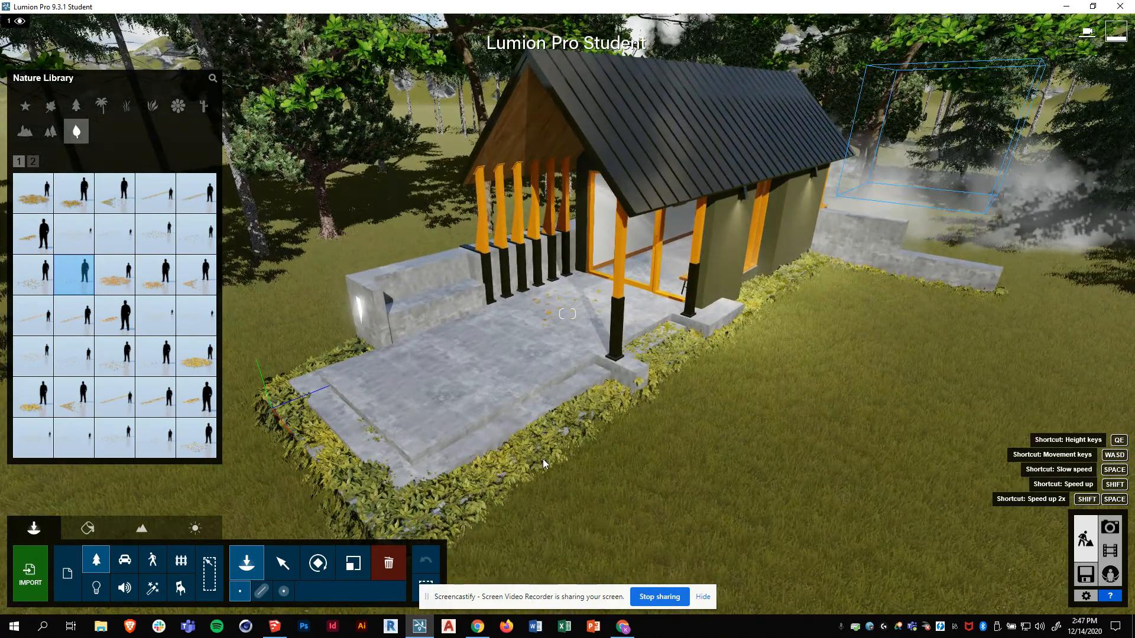
- Scatter Leaves Maple Square Medium 001 and other leaf patches on the lawns left and right of the cabin
left_click(125, 441)
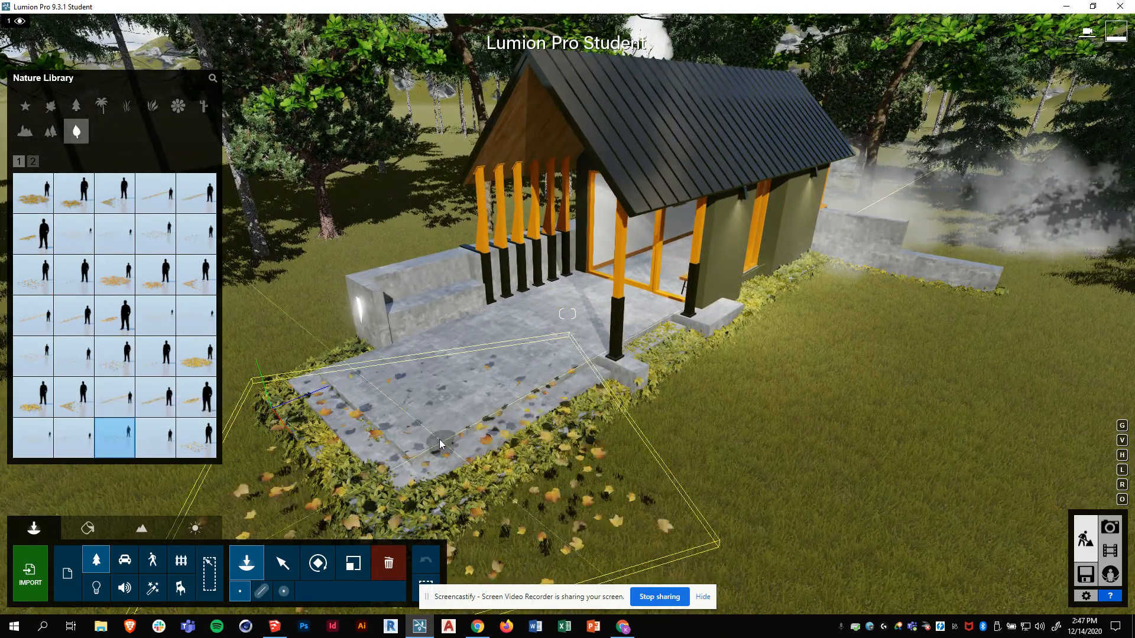
left_click(875, 419)
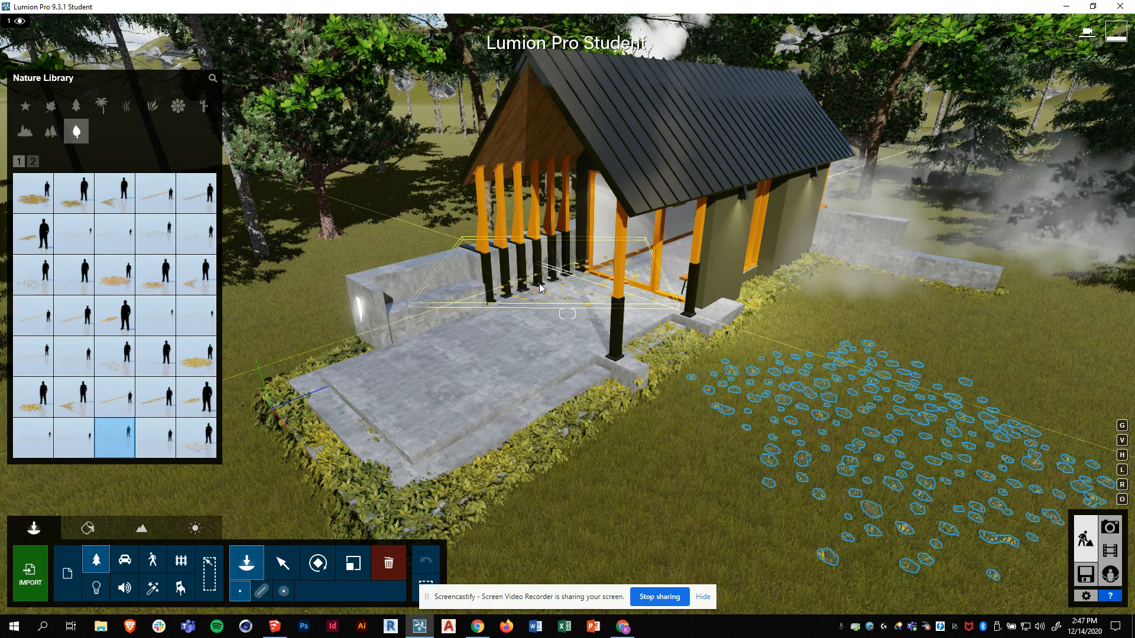
left_click(245, 311)
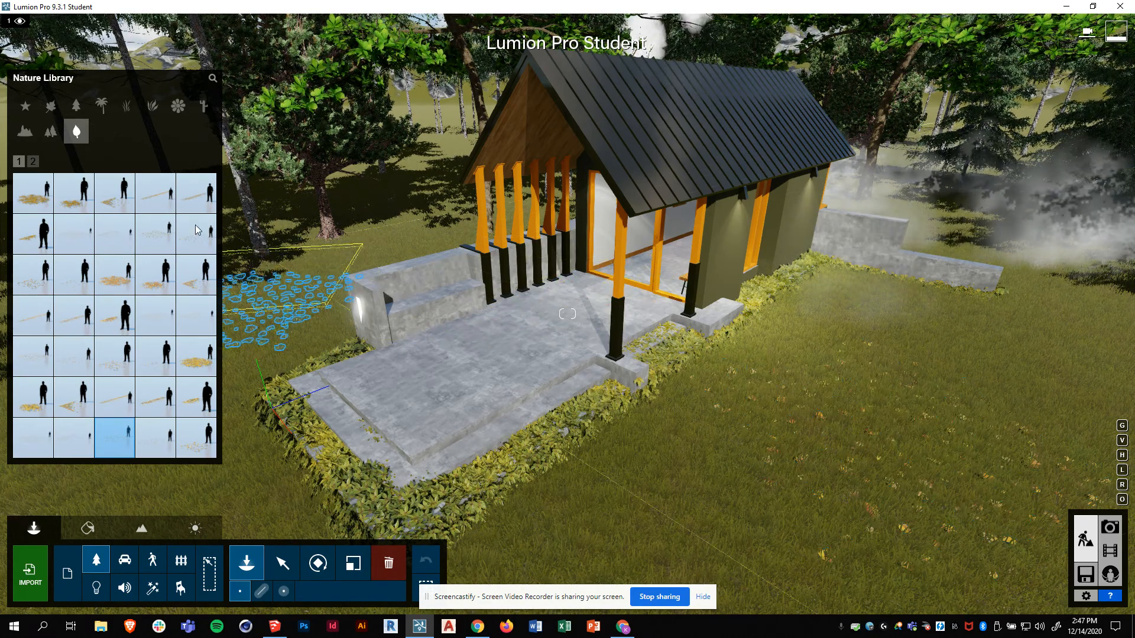
left_click(34, 195)
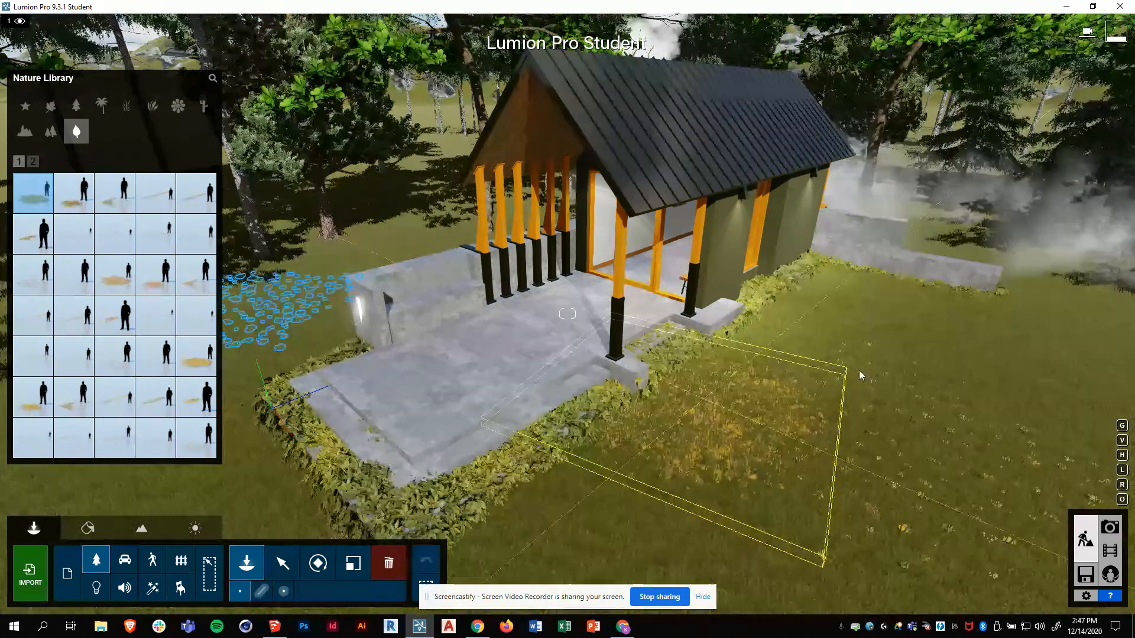
left_click(1058, 330)
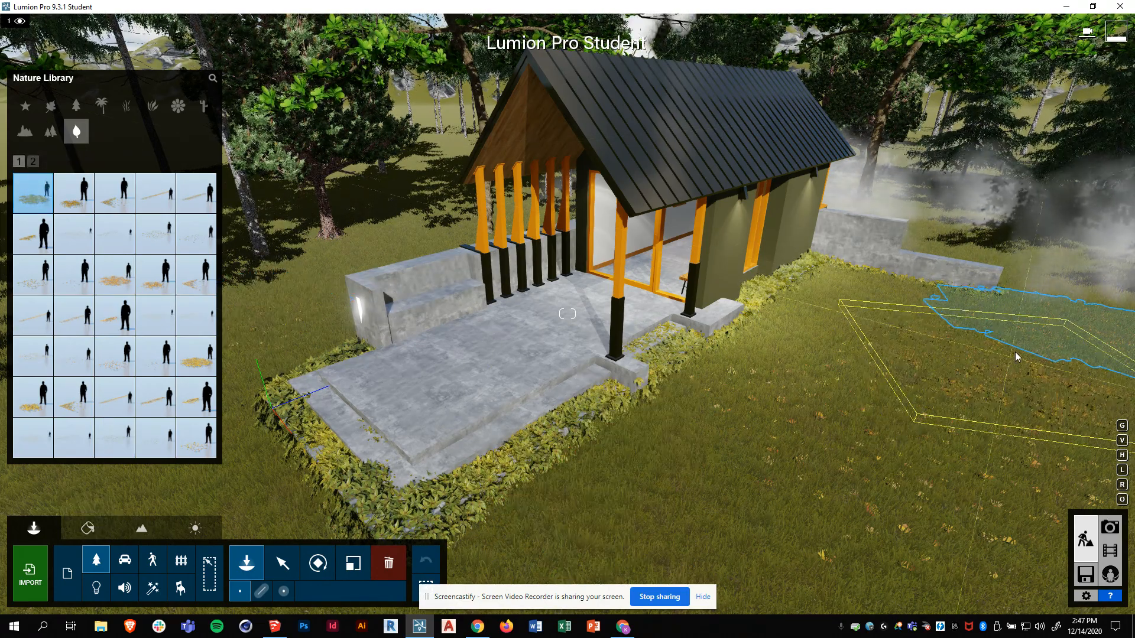
left_click(773, 553)
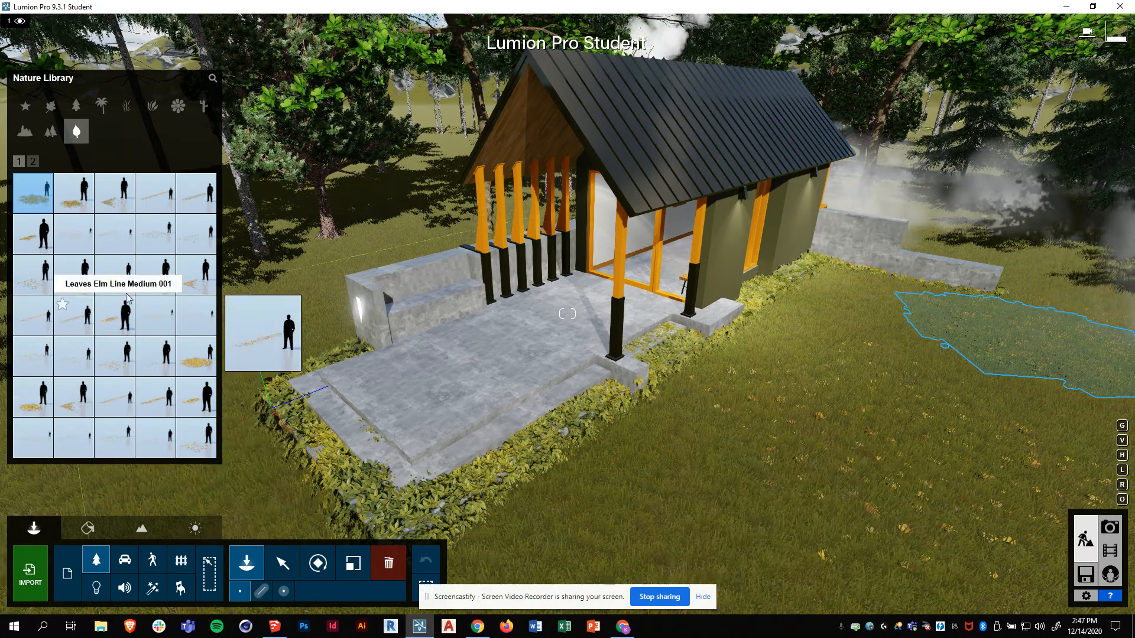
left_click(74, 396)
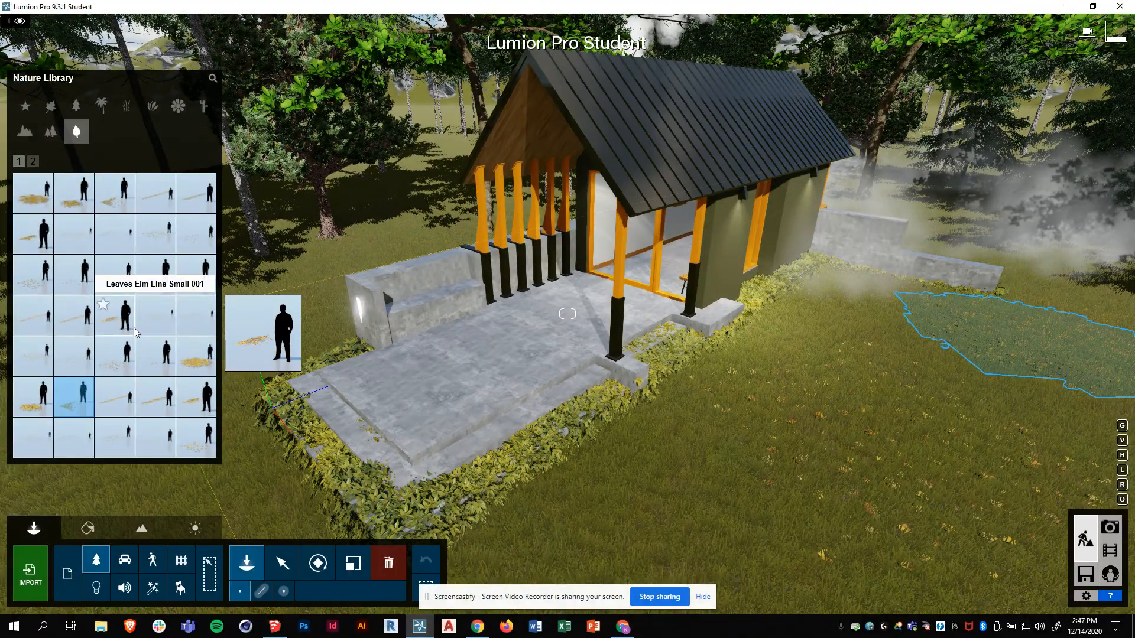
- Try the TrunkCluster2 RT plant cluster, then place Wild Grass2 clumps from the grass category's second page
left_click(51, 131)
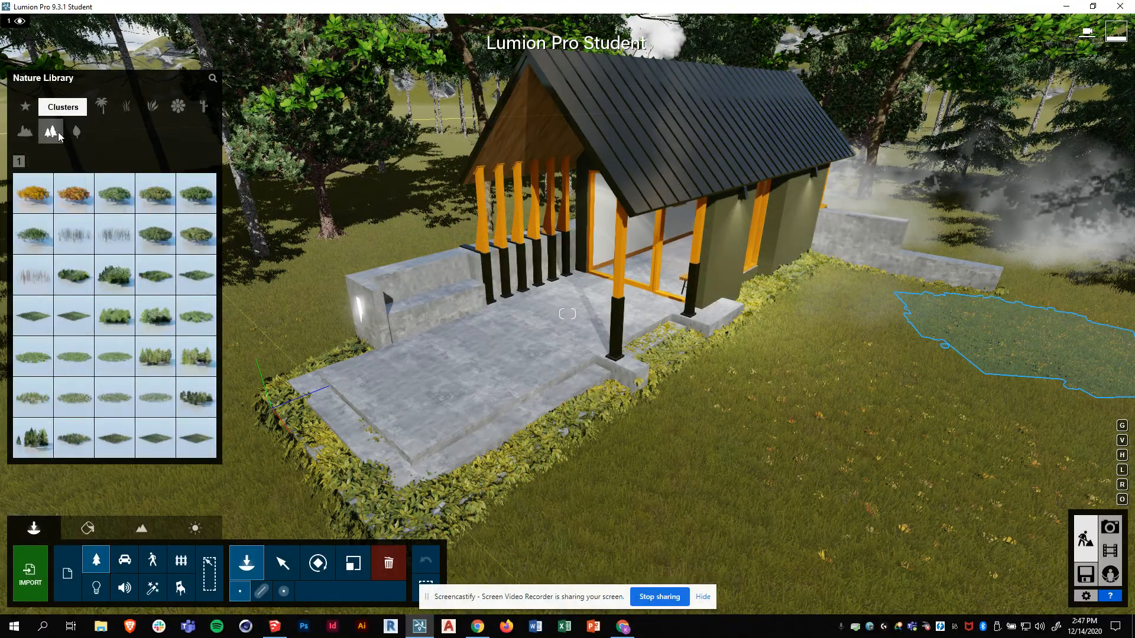
left_click(109, 237)
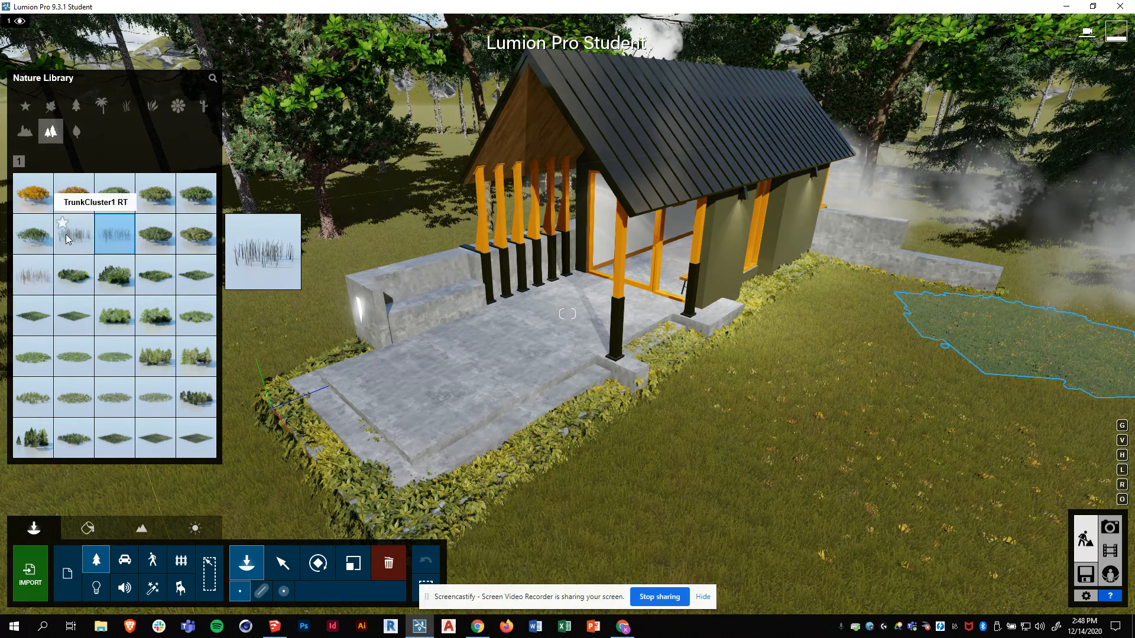
left_click(127, 107)
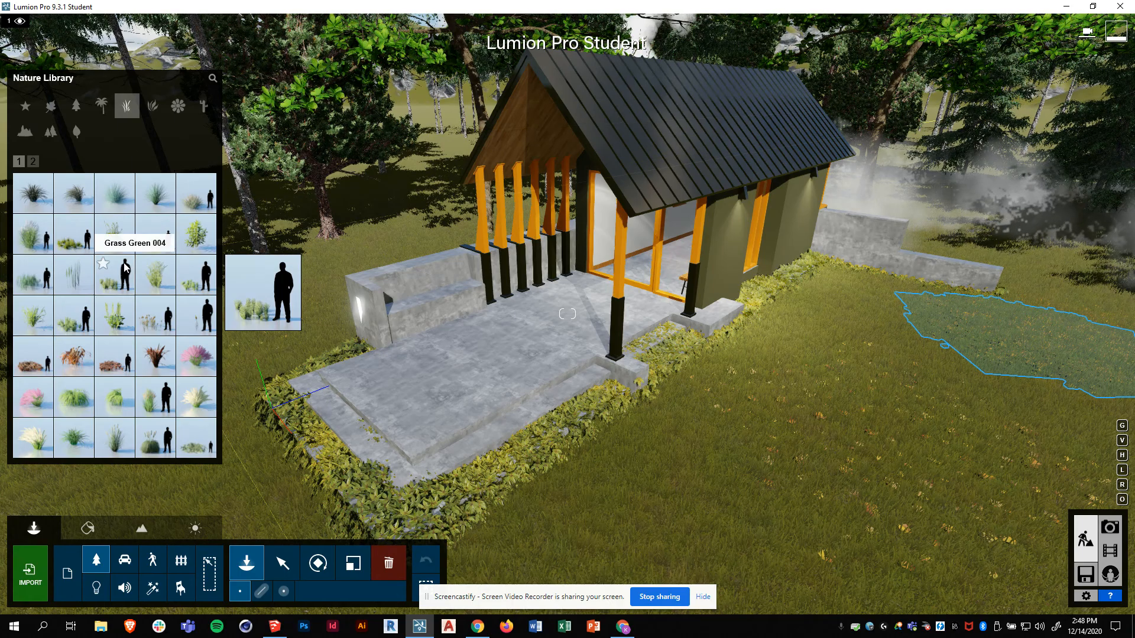
left_click(33, 163)
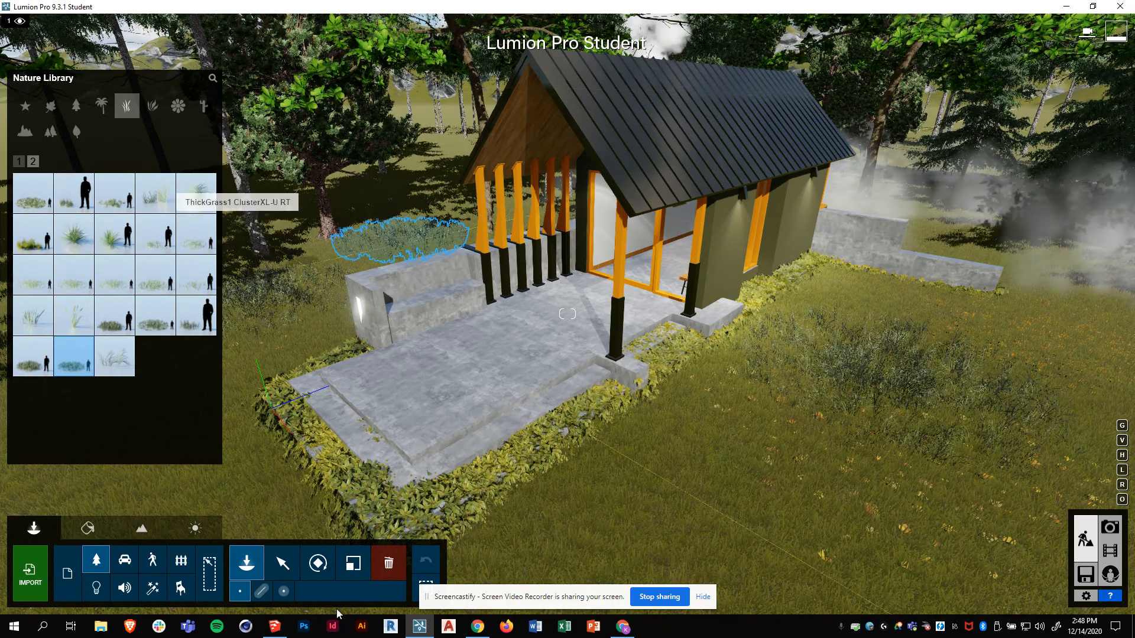
left_click(283, 565)
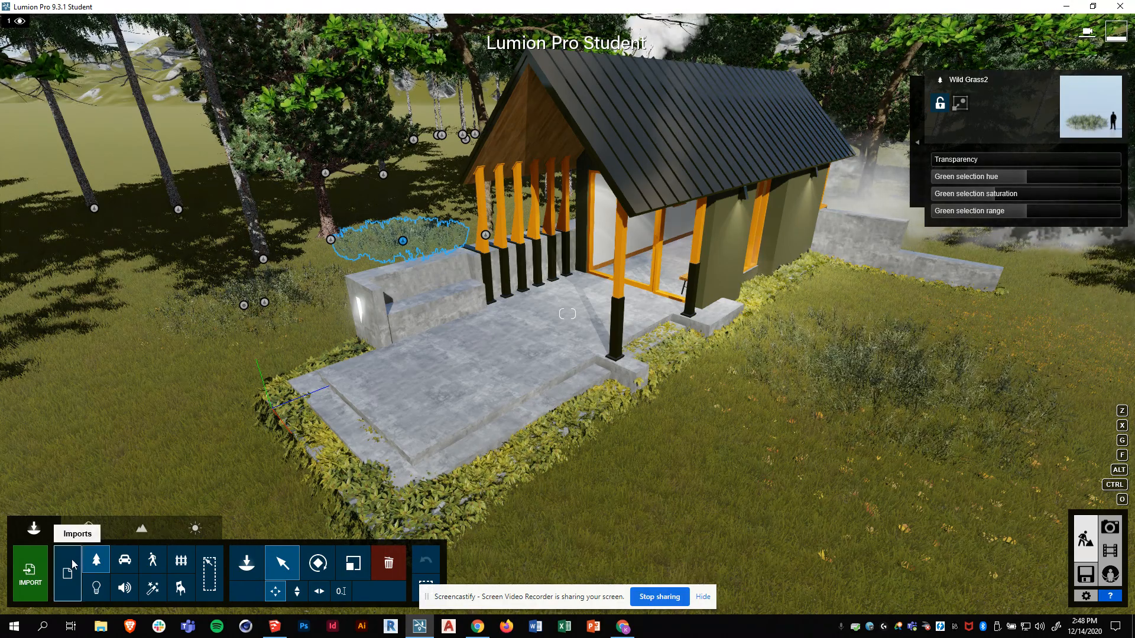
- Restore photo 1's saved camera view, then return to Build mode
left_click(1109, 535)
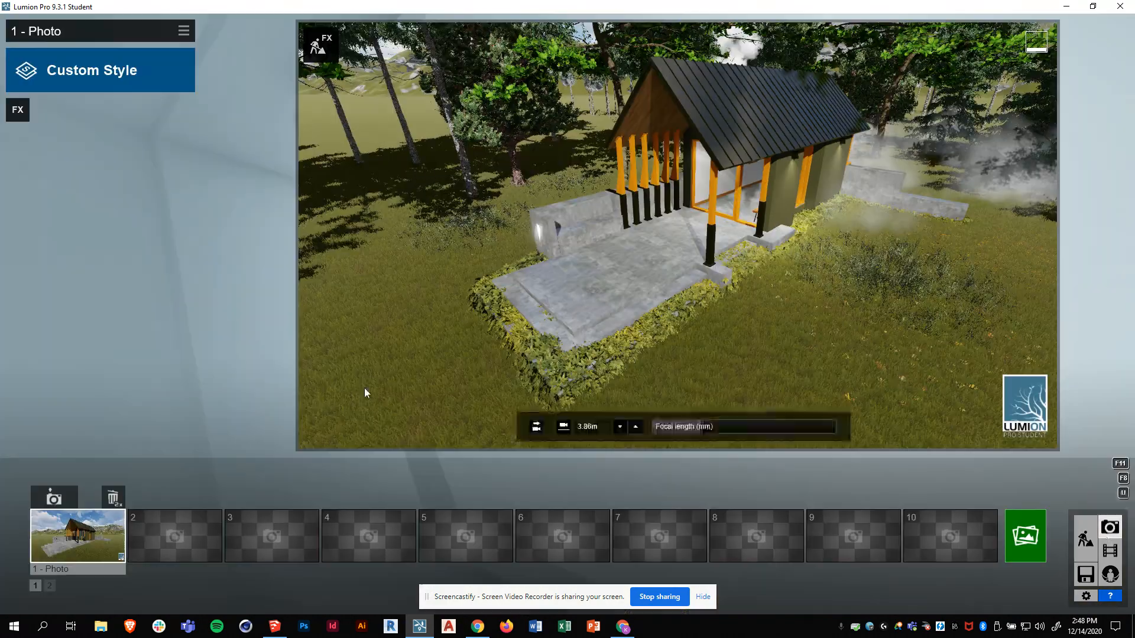
left_click(86, 549)
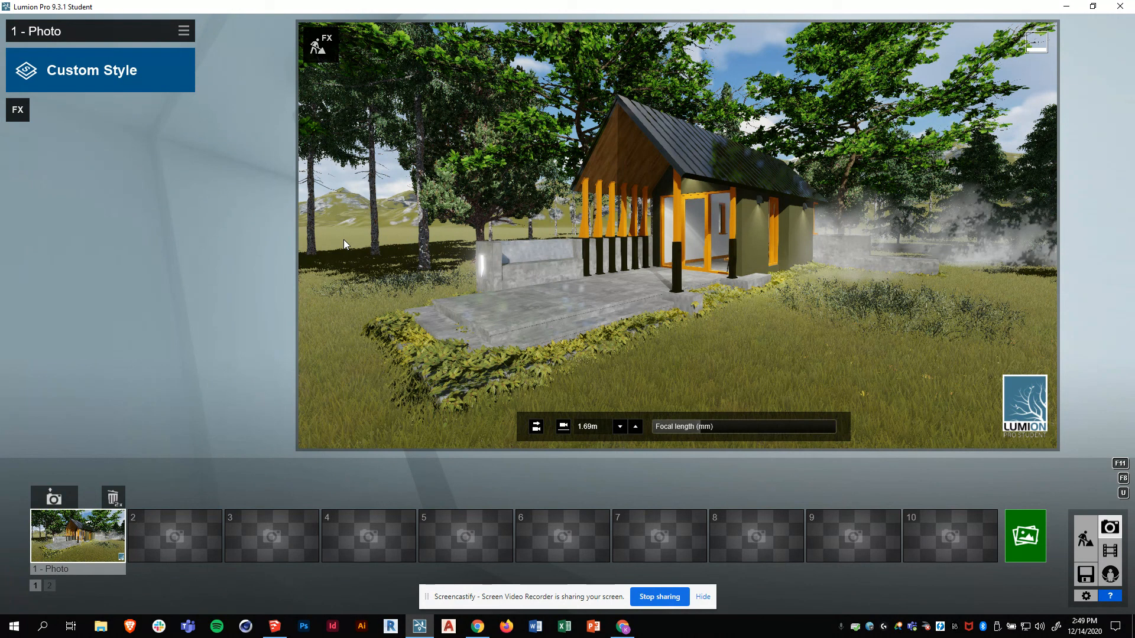
left_click(1082, 535)
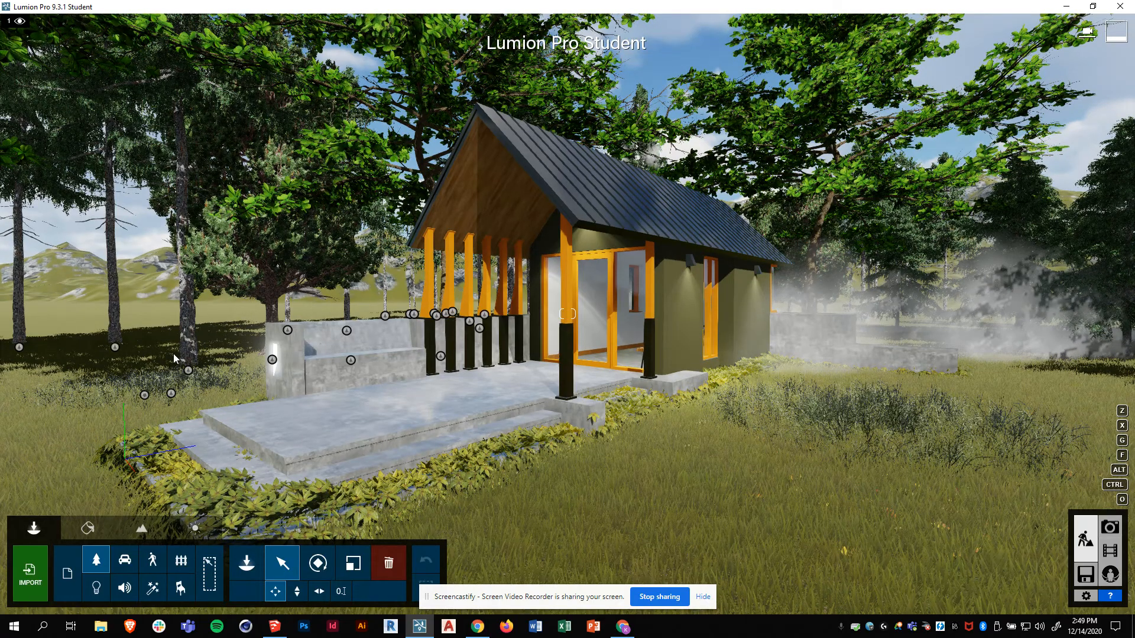
- Enlarge the Landscape terrain brush, then raise and sink the ground left of the house
left_click(188, 370)
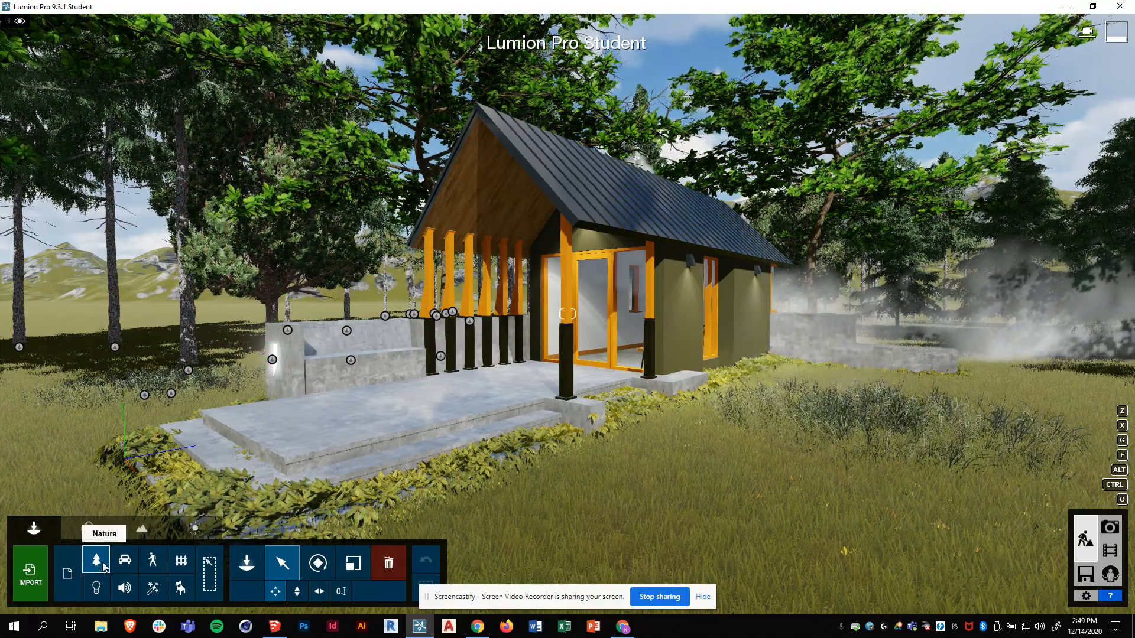
left_click(152, 533)
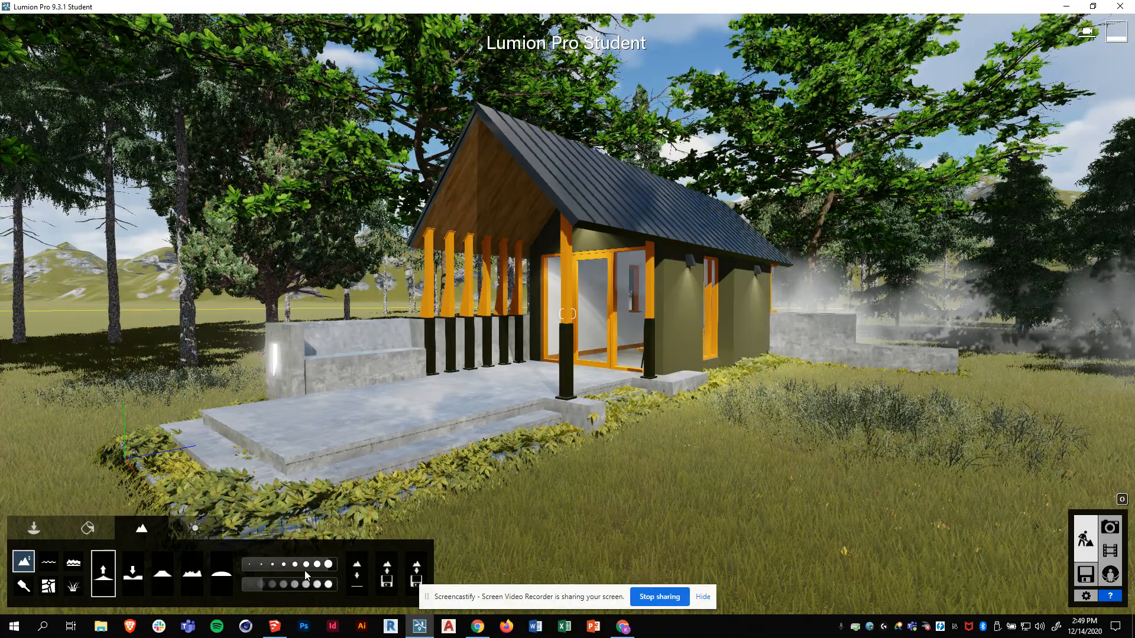
left_click(279, 565)
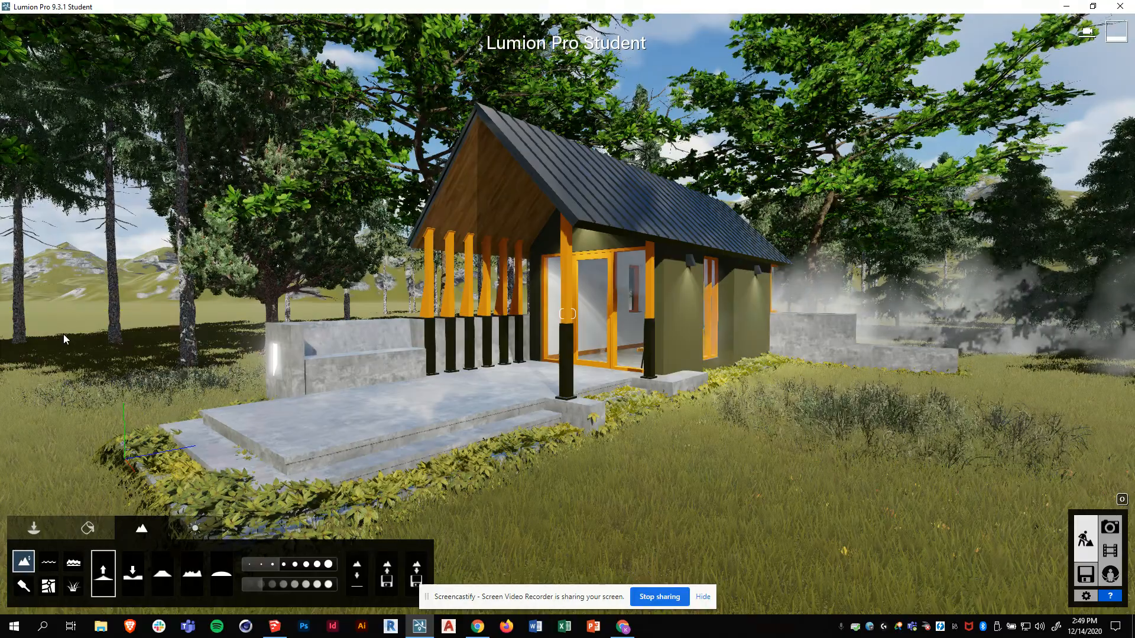
left_click_drag(72, 325, 233, 337)
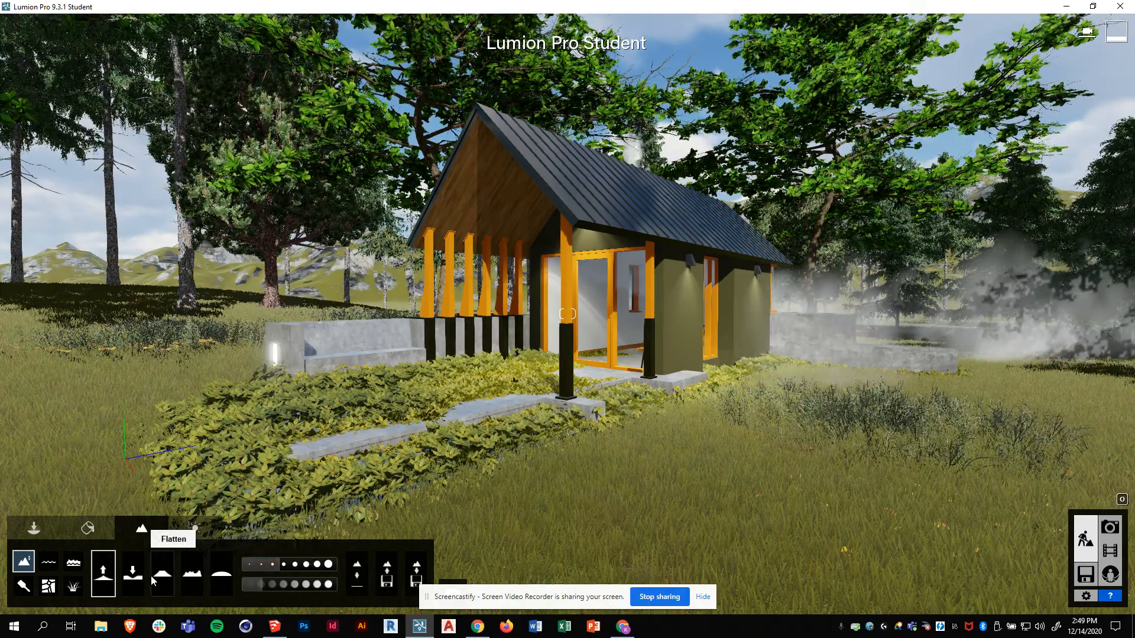
left_click(133, 573)
left_click(151, 313)
left_click_drag(151, 314, 152, 314)
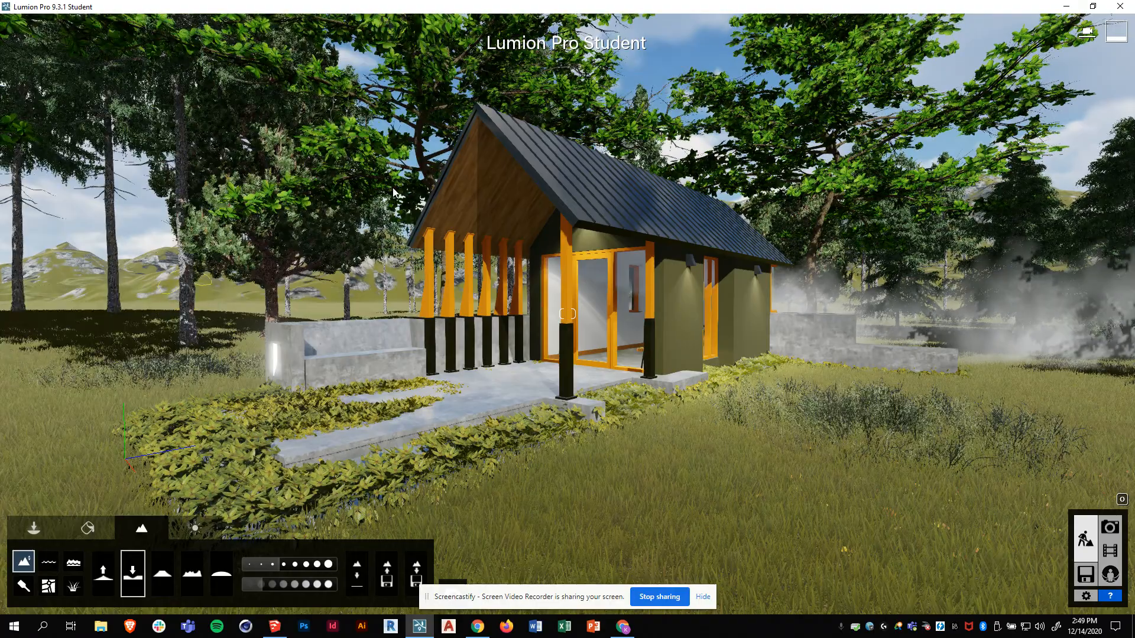
- Raise brush speed and lower the hillside to expose the cabin's steps and paving
left_click(103, 573)
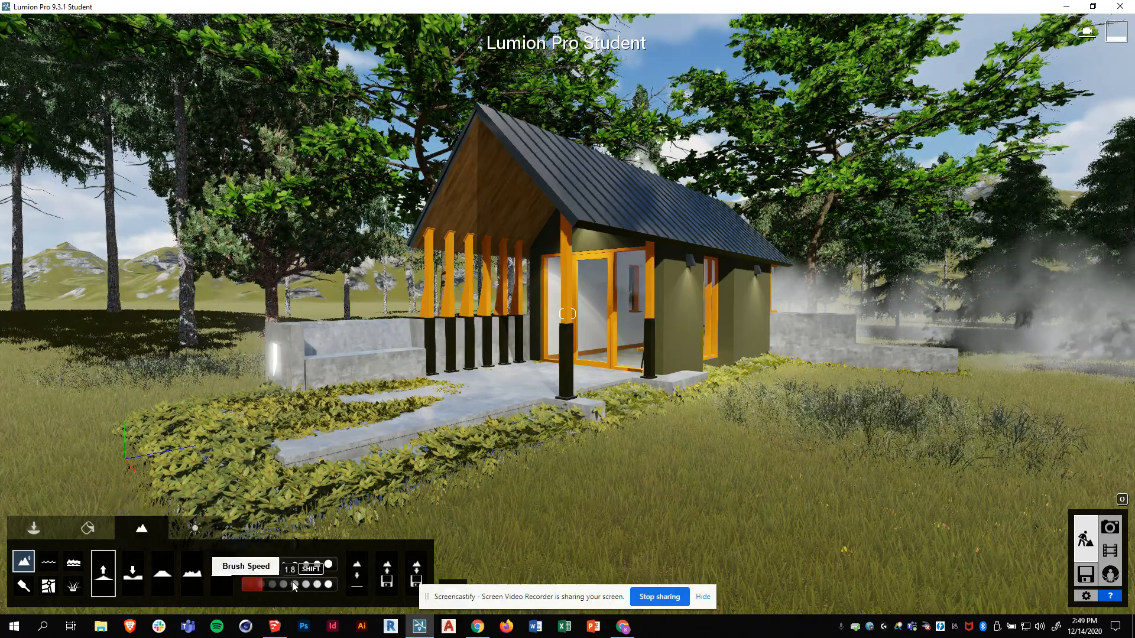
left_click(293, 583)
left_click_drag(142, 323, 143, 325)
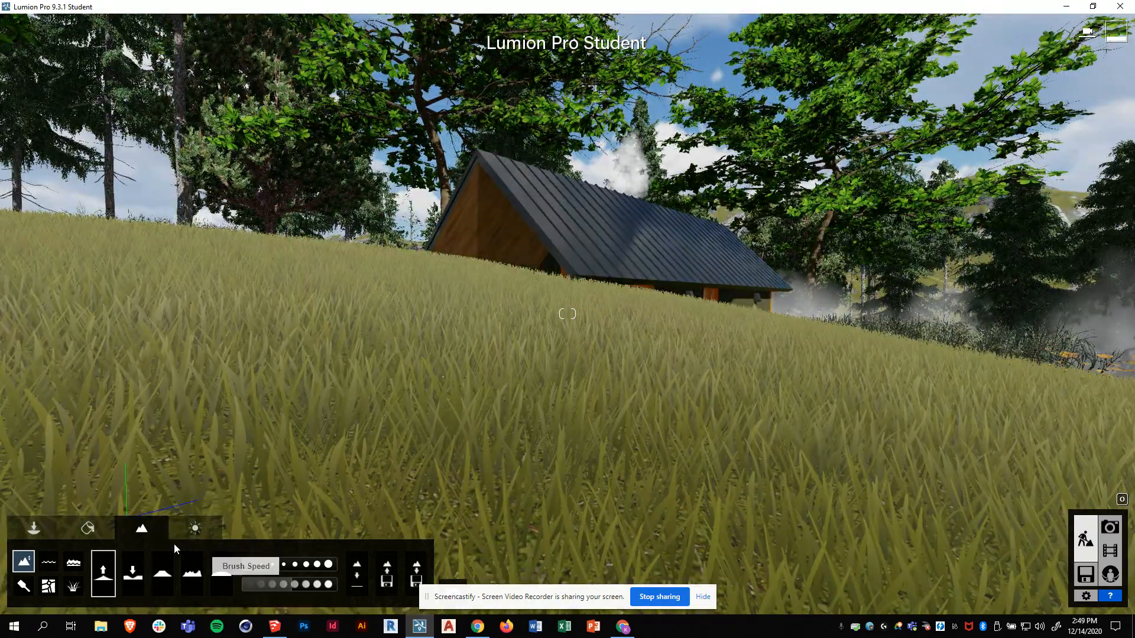
left_click(132, 572)
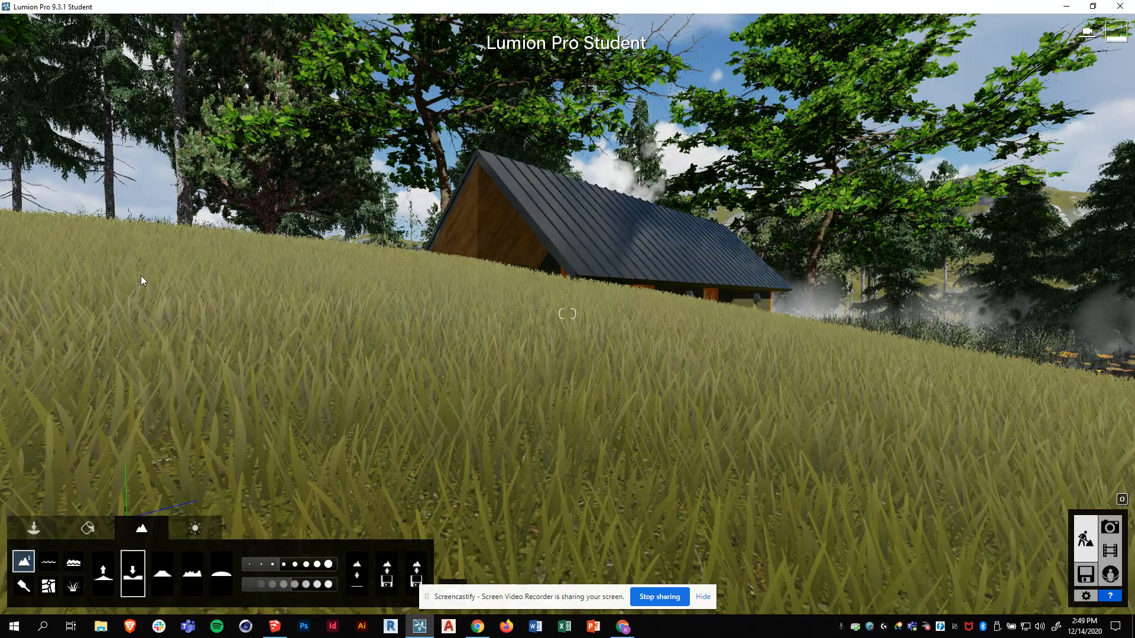
left_click_drag(141, 275, 144, 292)
left_click_drag(199, 367, 199, 365)
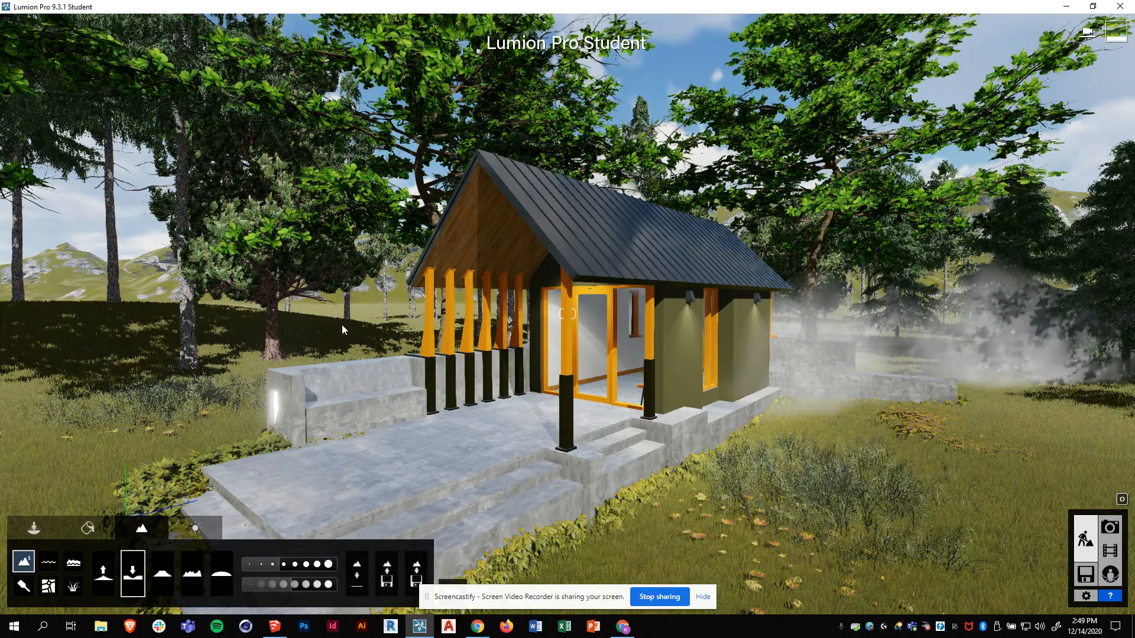
- Set the landscape grass to maximum height, then enter Photo mode
left_click(73, 586)
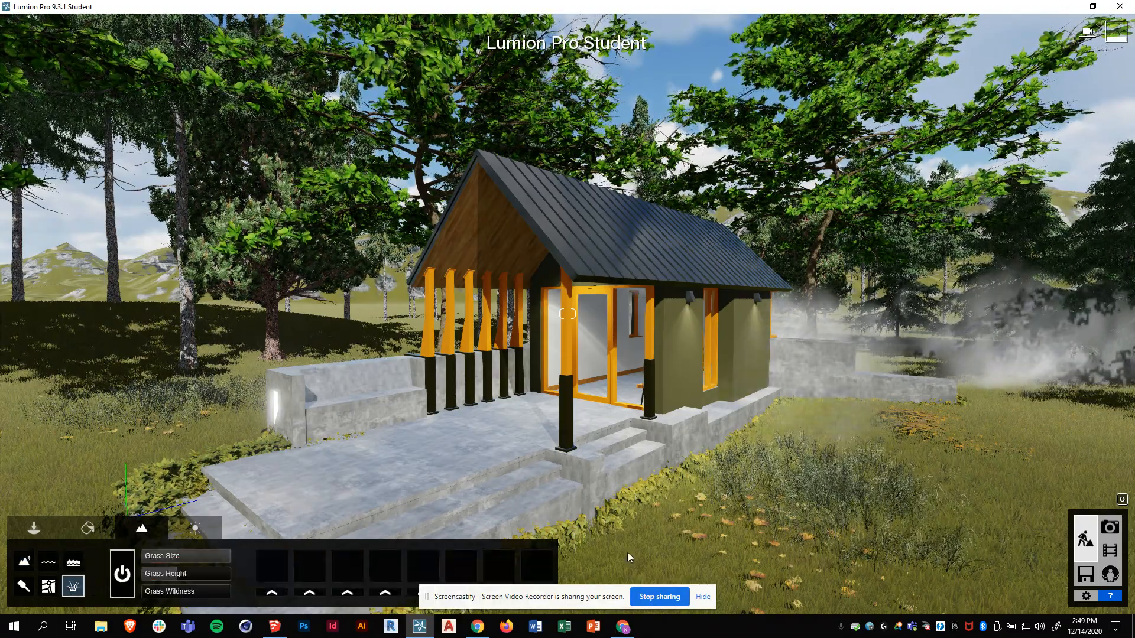
mouse_move(175, 578)
left_mouse_down()
mouse_move(256, 568)
mouse_move(179, 577)
mouse_move(189, 592)
mouse_move(216, 593)
mouse_move(177, 597)
mouse_move(184, 578)
left_mouse_up()
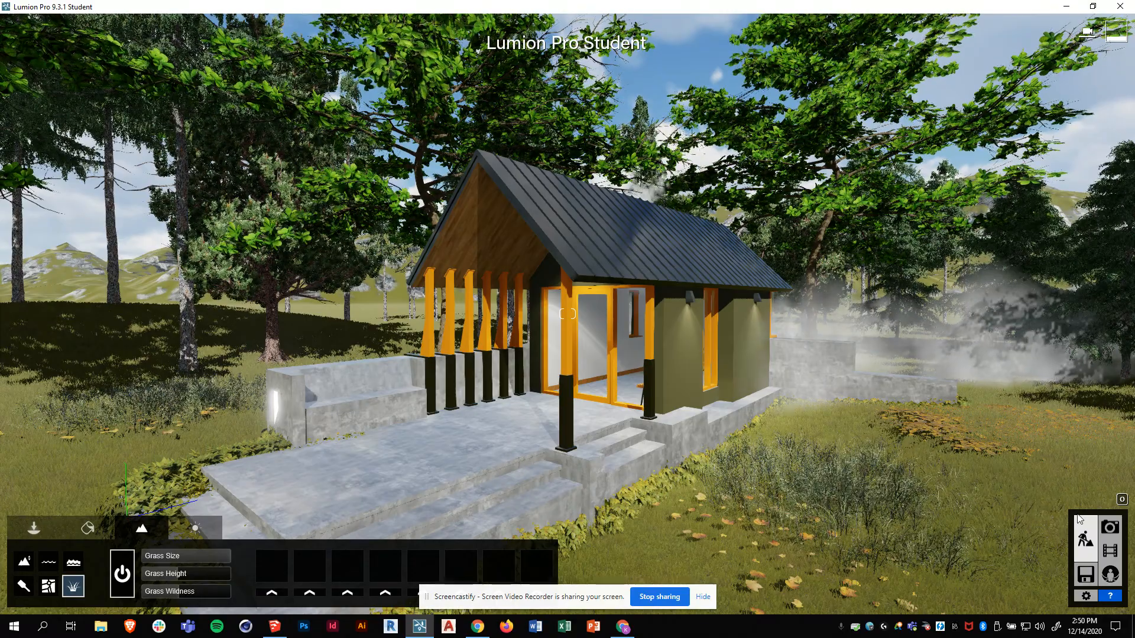
left_click(1111, 528)
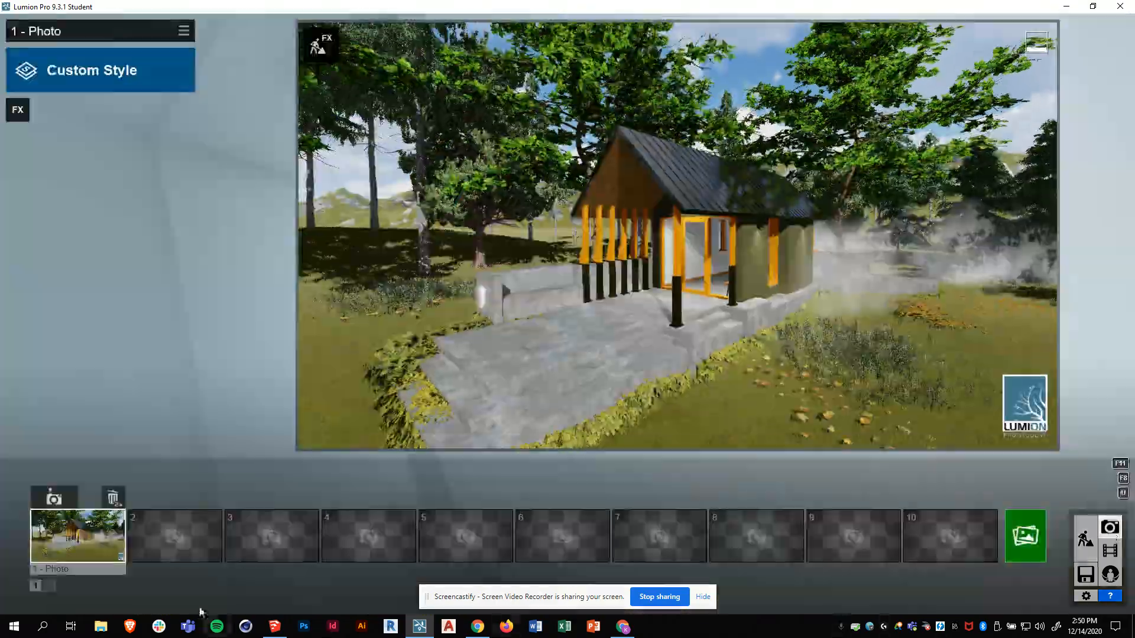
- Restore photo 1's saved camera, review the Render Photos size options, and close without rendering
left_click(110, 552)
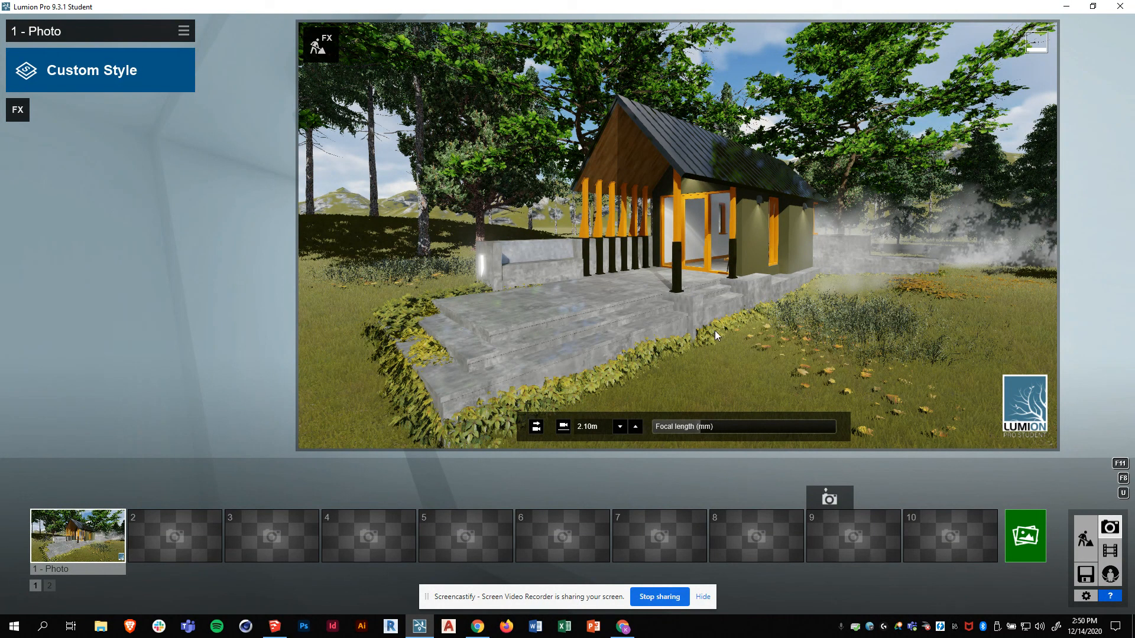
left_click(1022, 538)
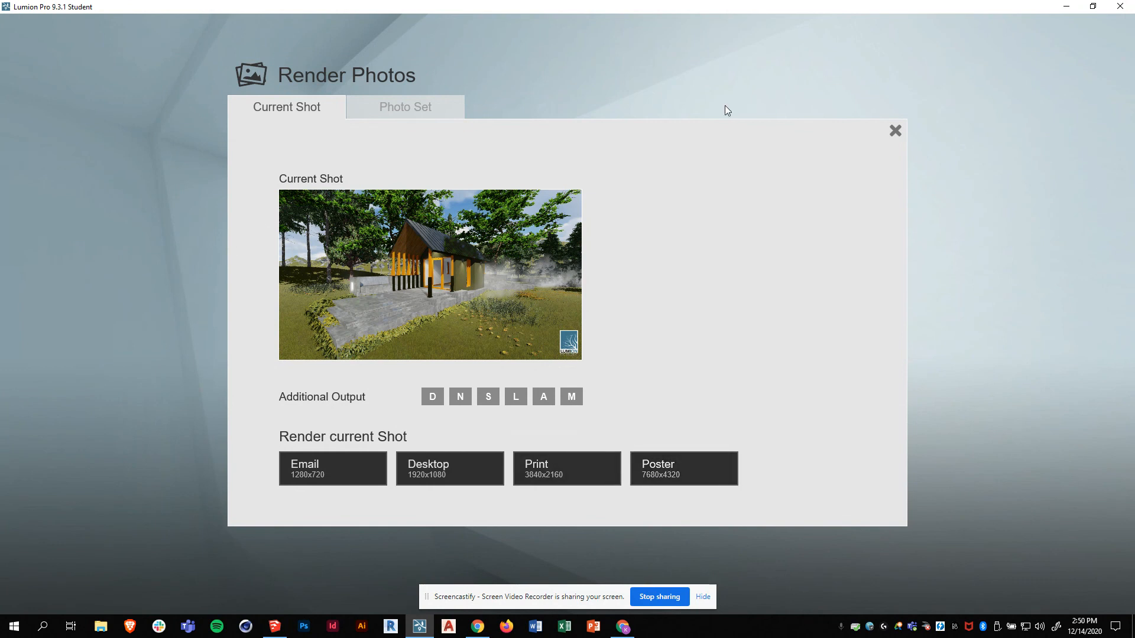
left_click(894, 131)
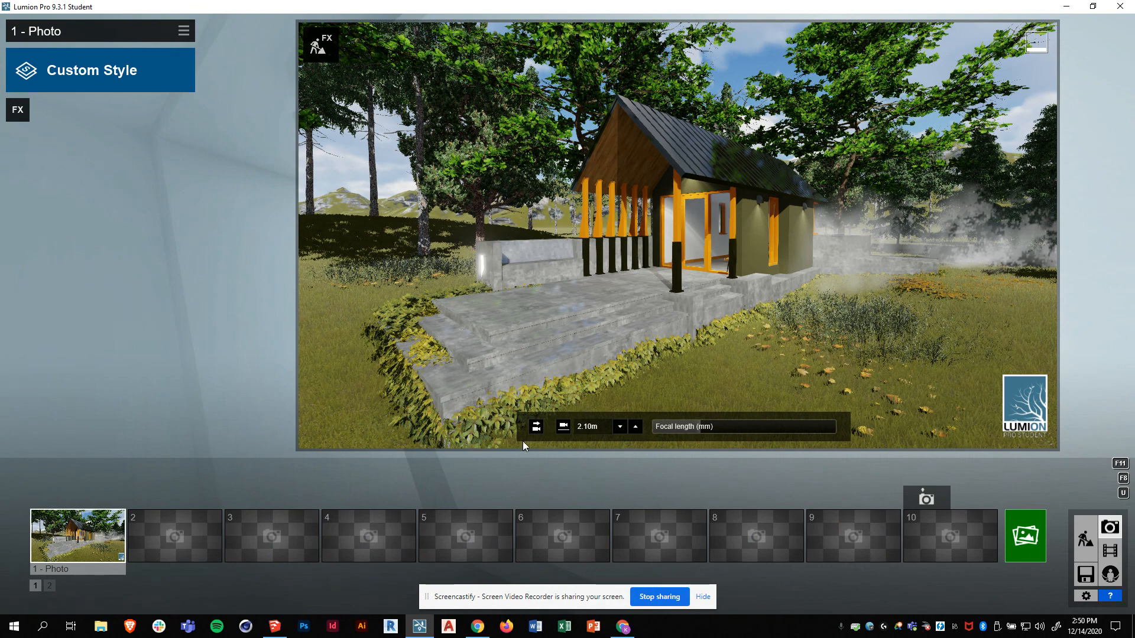
- Nudge the camera slightly and store the current view in photo 1
right_click_drag(696, 293, 696, 292)
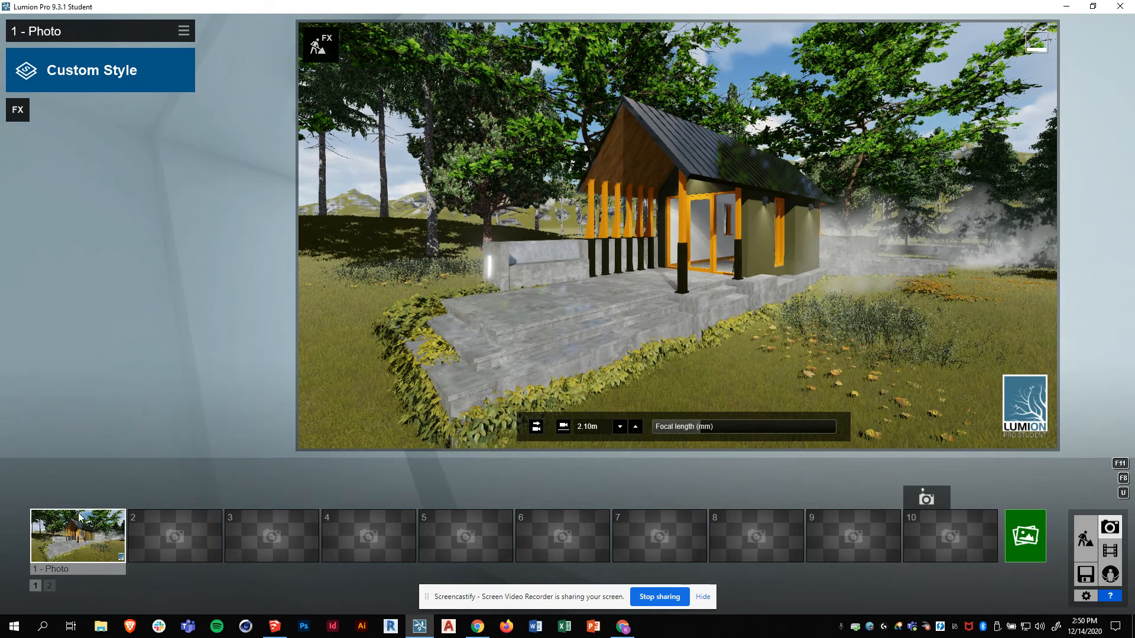
mouse_move(59, 532)
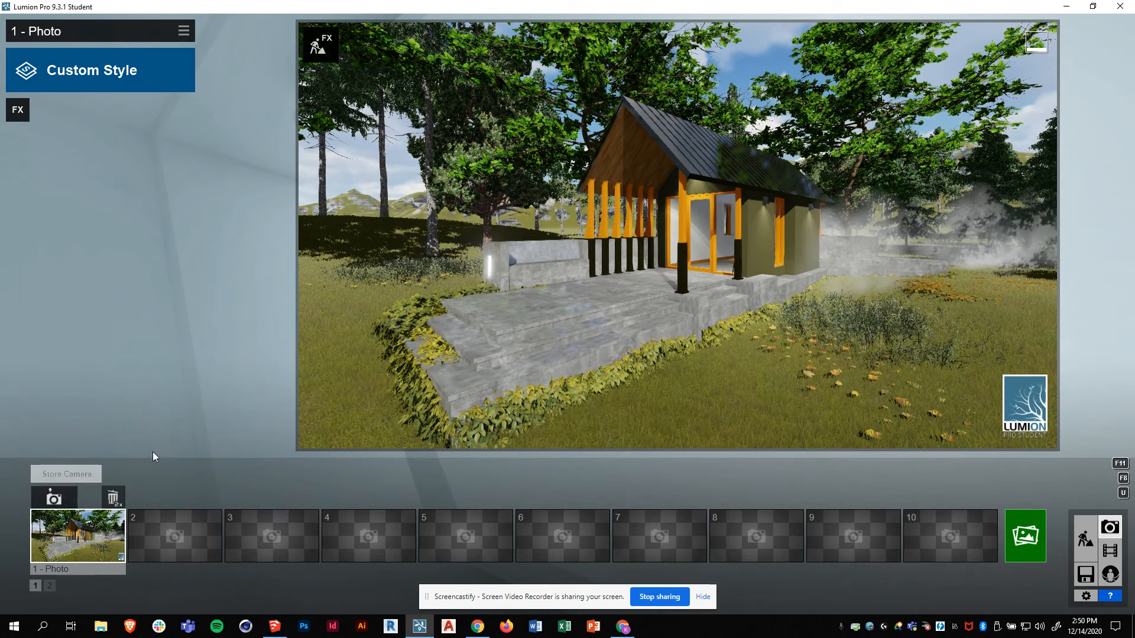
left_click(54, 500)
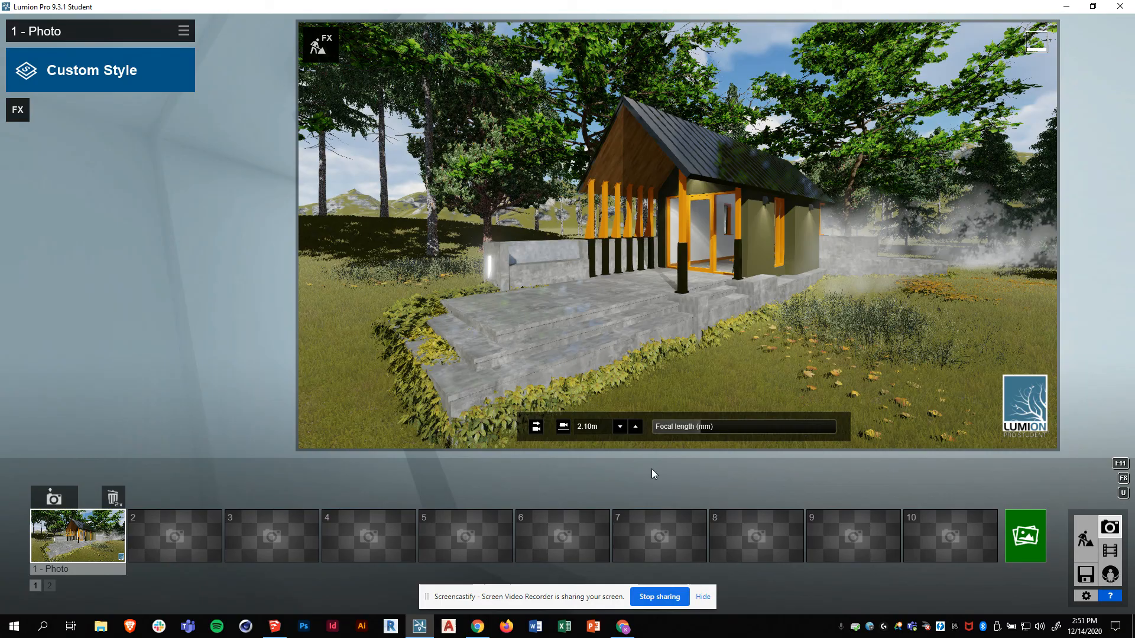
- Move closer, drop the focal length below 15mm, turn toward the cabin, and re-store photo 1
right_click_drag(678, 252, 679, 252)
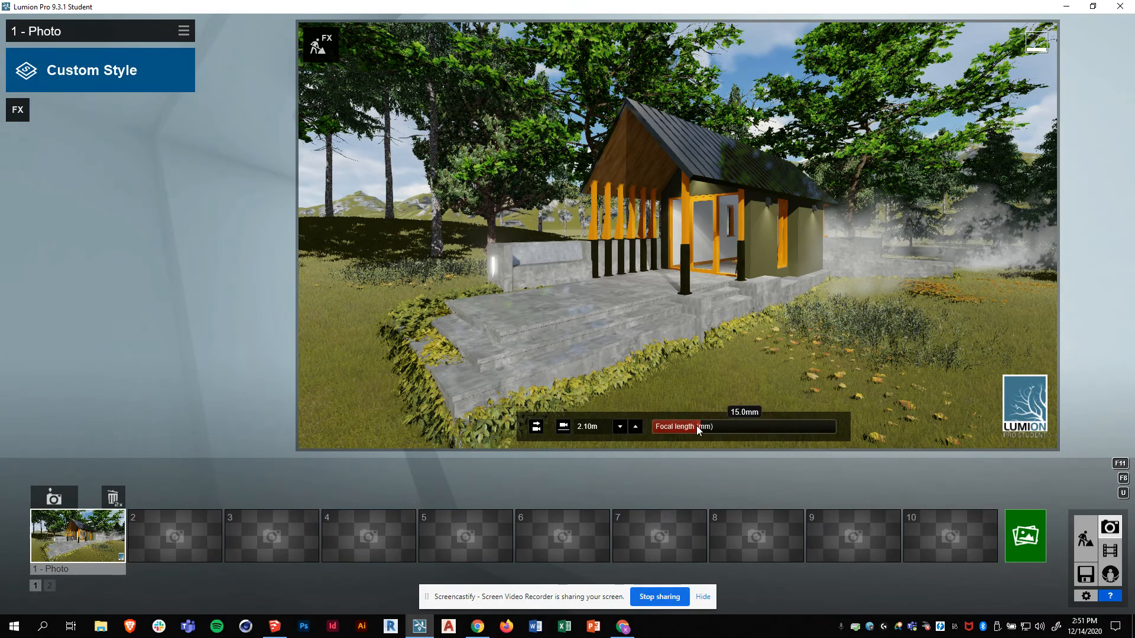
left_click_drag(697, 427, 694, 426)
right_click_drag(685, 356, 685, 356)
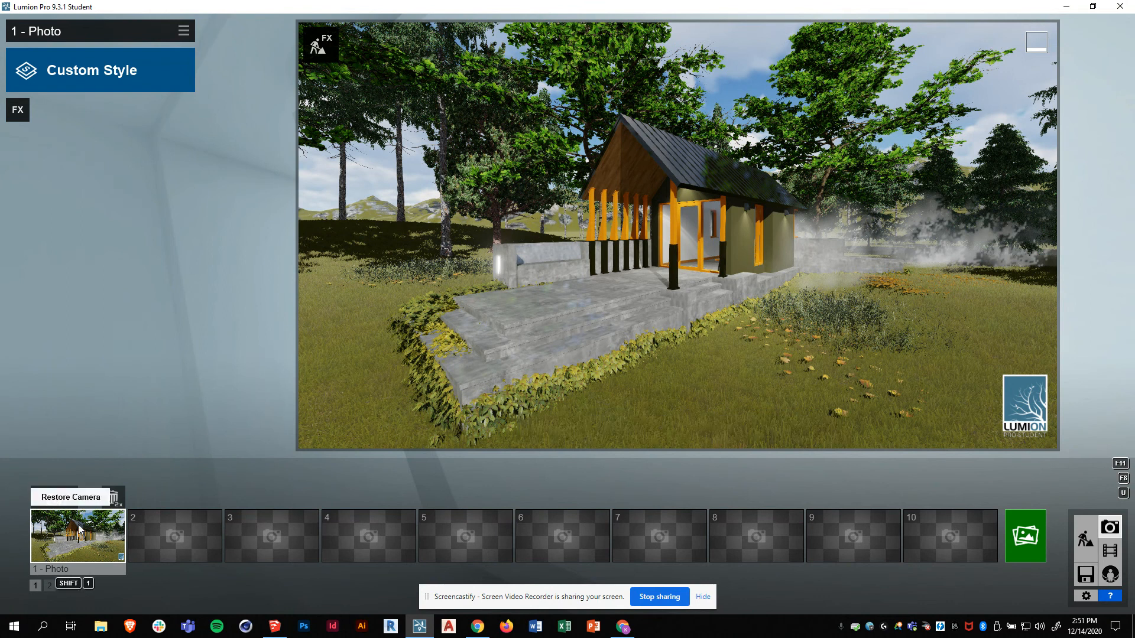
left_click(55, 498)
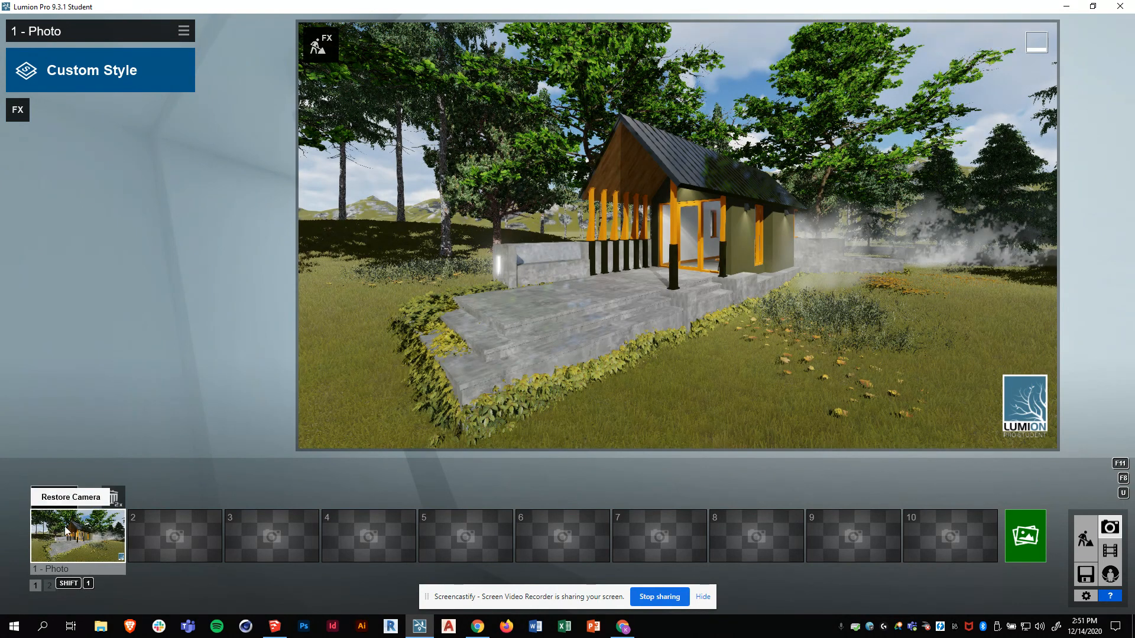
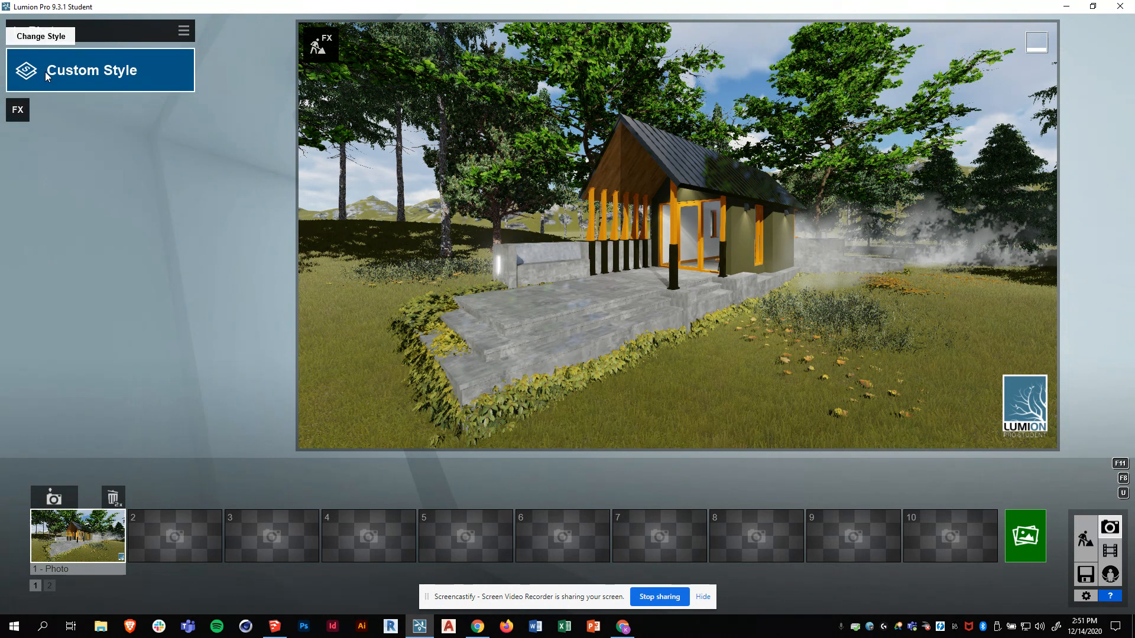
- Preview the Color Sketch, Realistic, Watercolor and Interior styles, then return to Custom Style
left_click(89, 77)
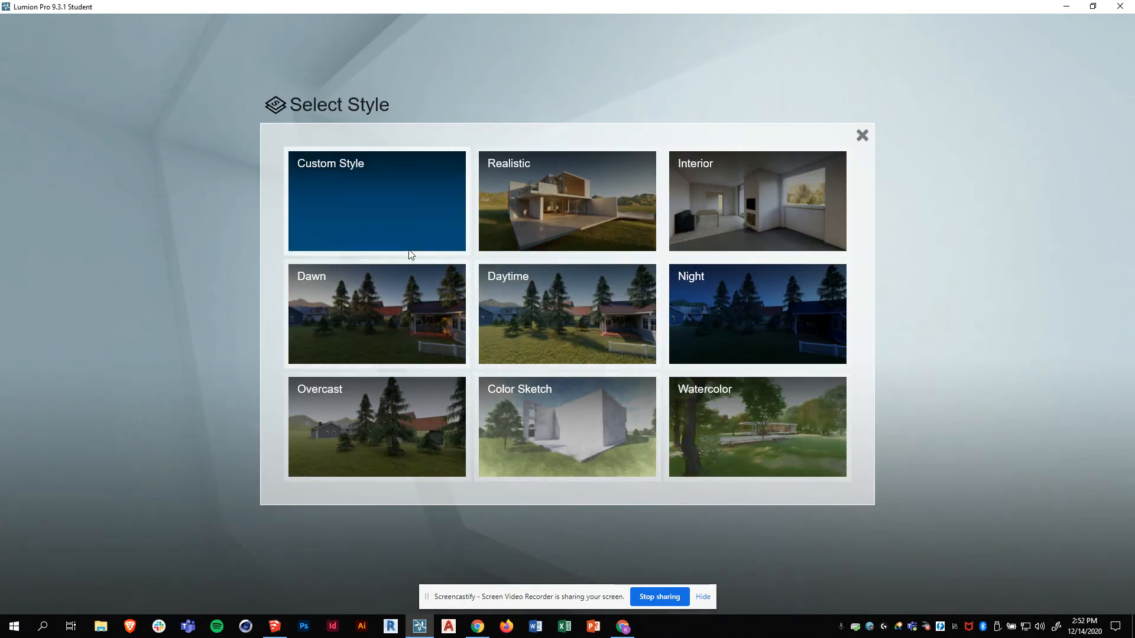
left_click(594, 425)
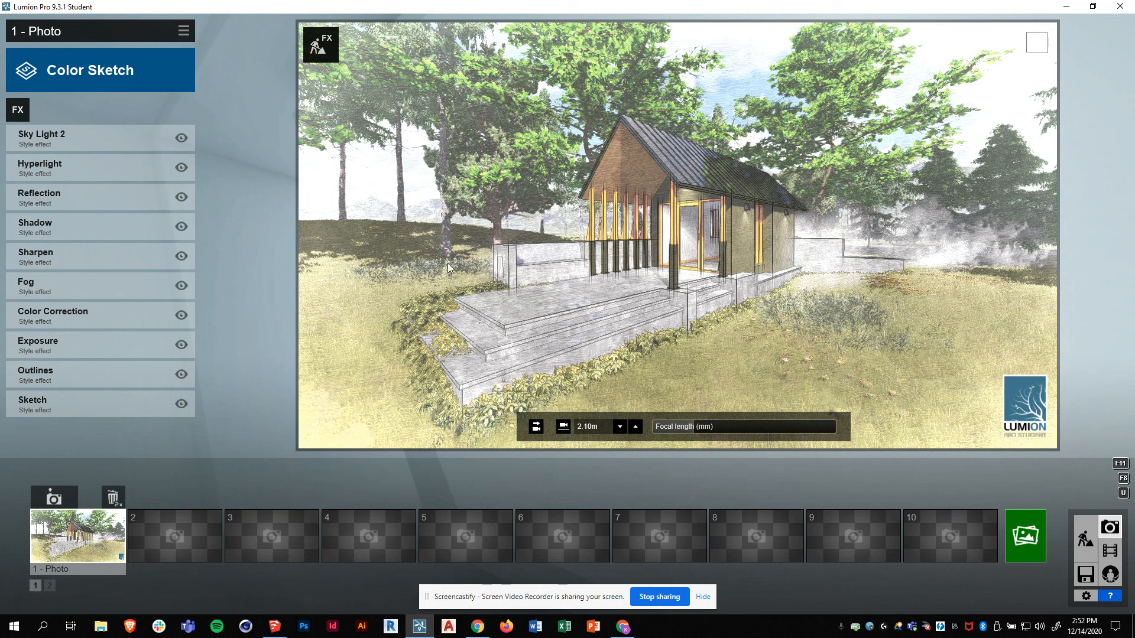
left_click(114, 73)
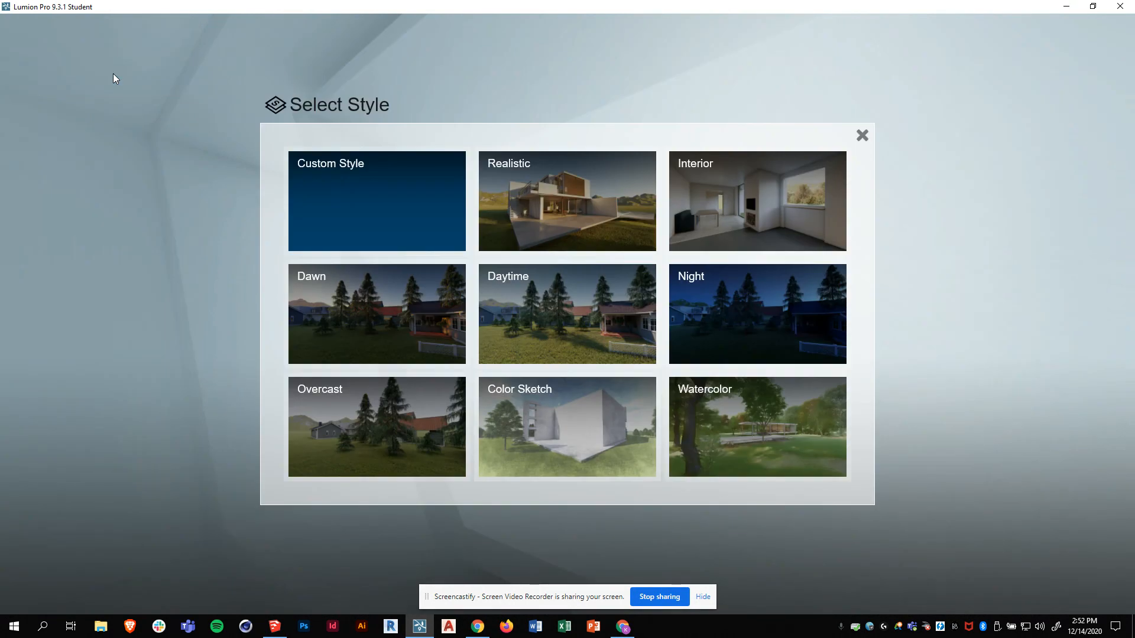
left_click(569, 201)
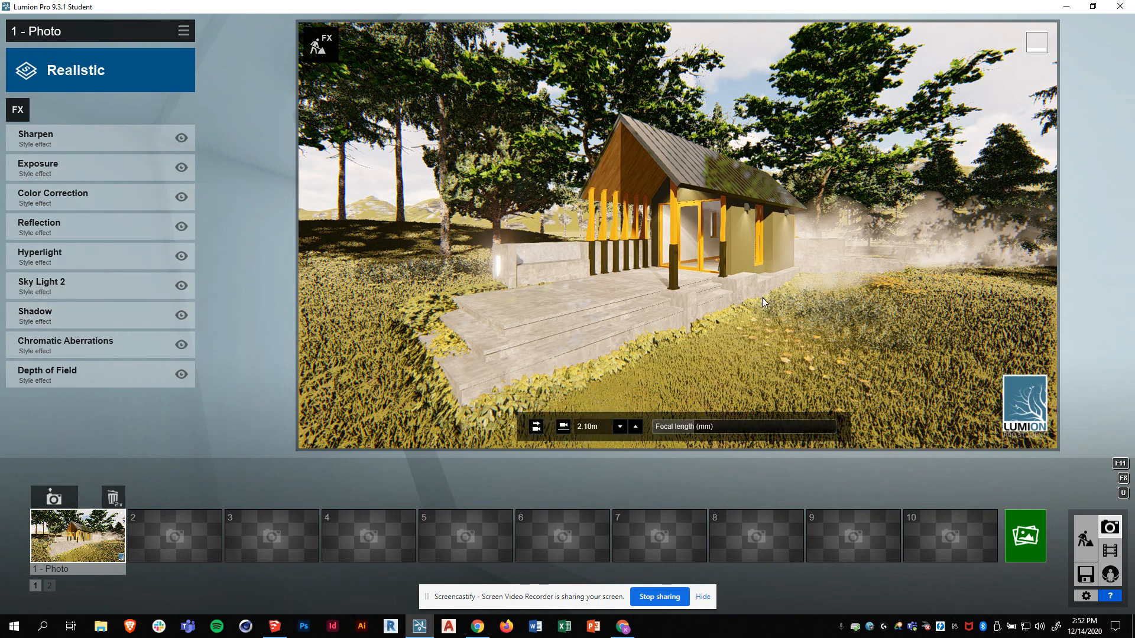
left_click(72, 69)
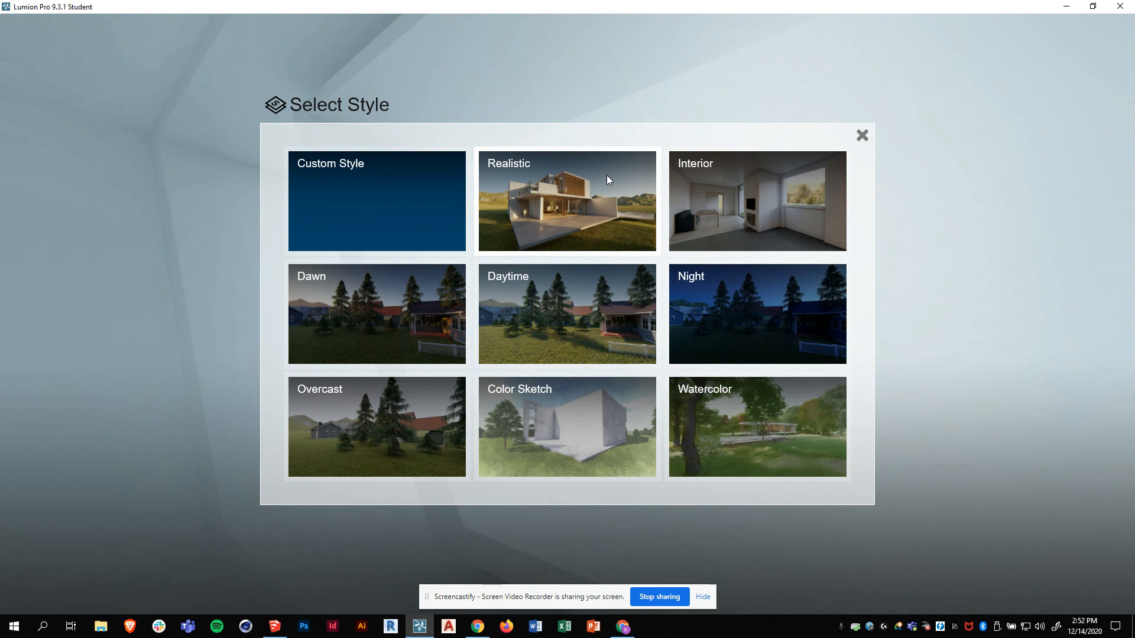
left_click(746, 448)
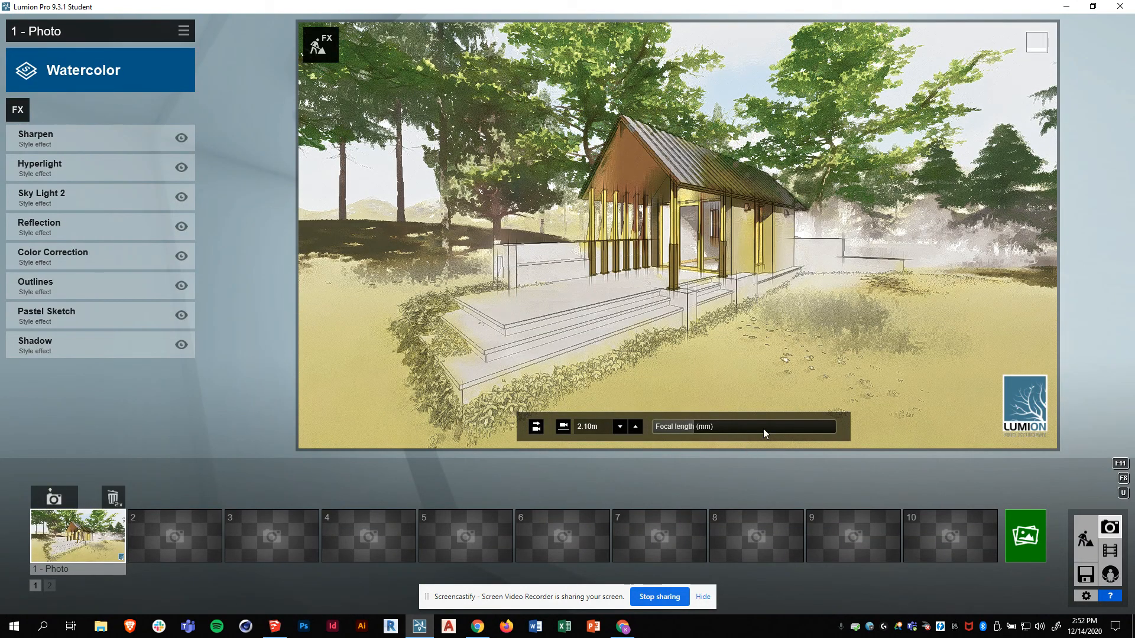
left_click(87, 72)
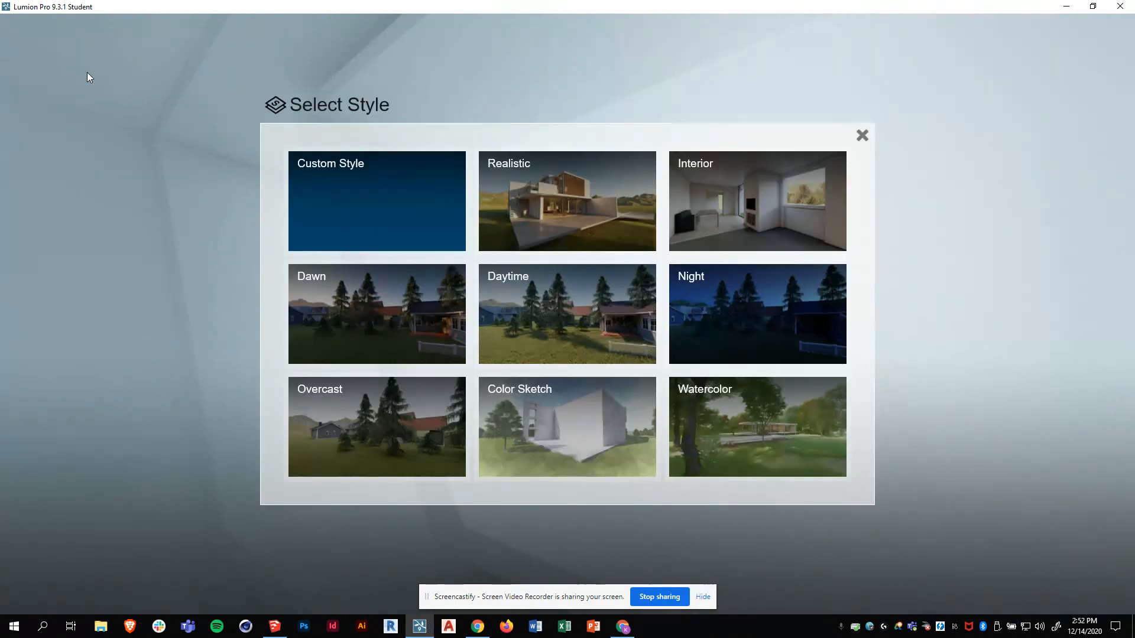
left_click(780, 214)
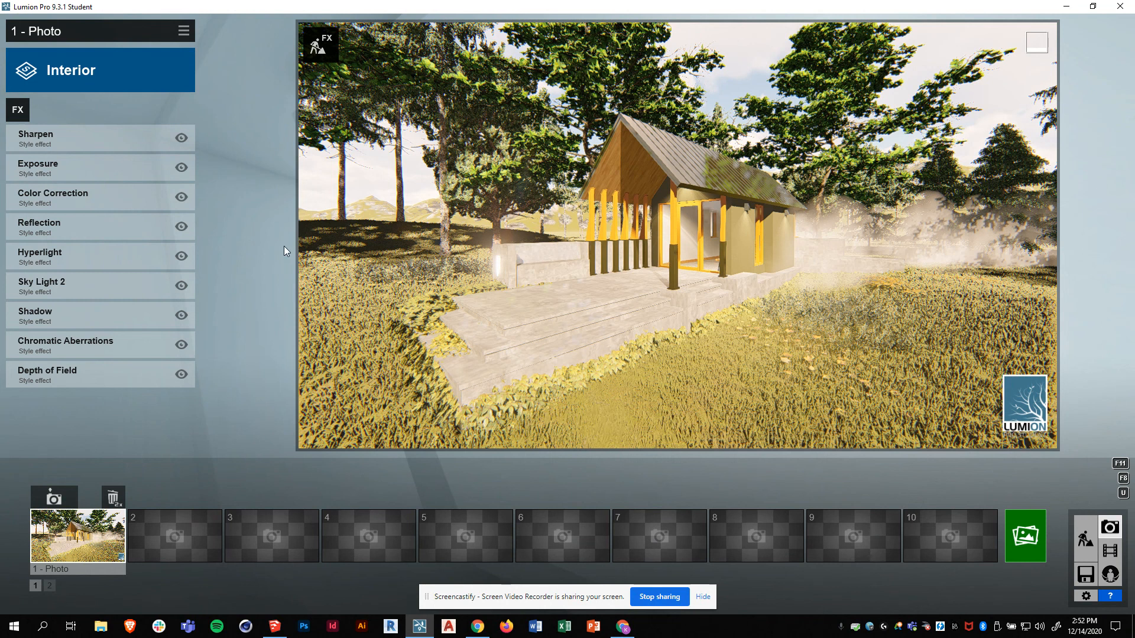
left_click(59, 73)
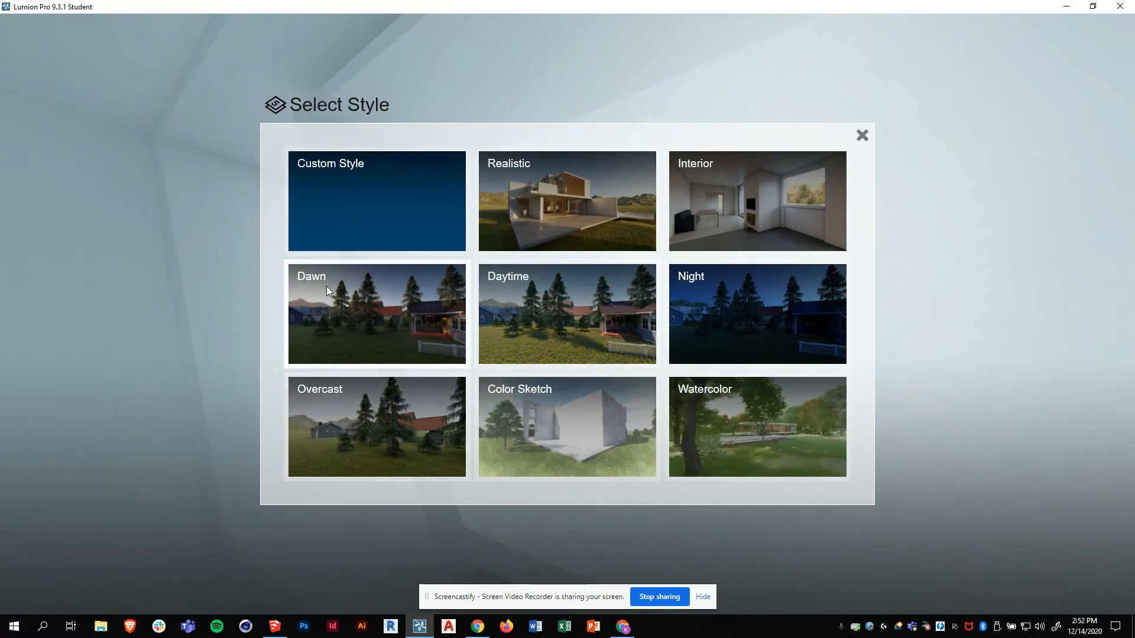
left_click(370, 189)
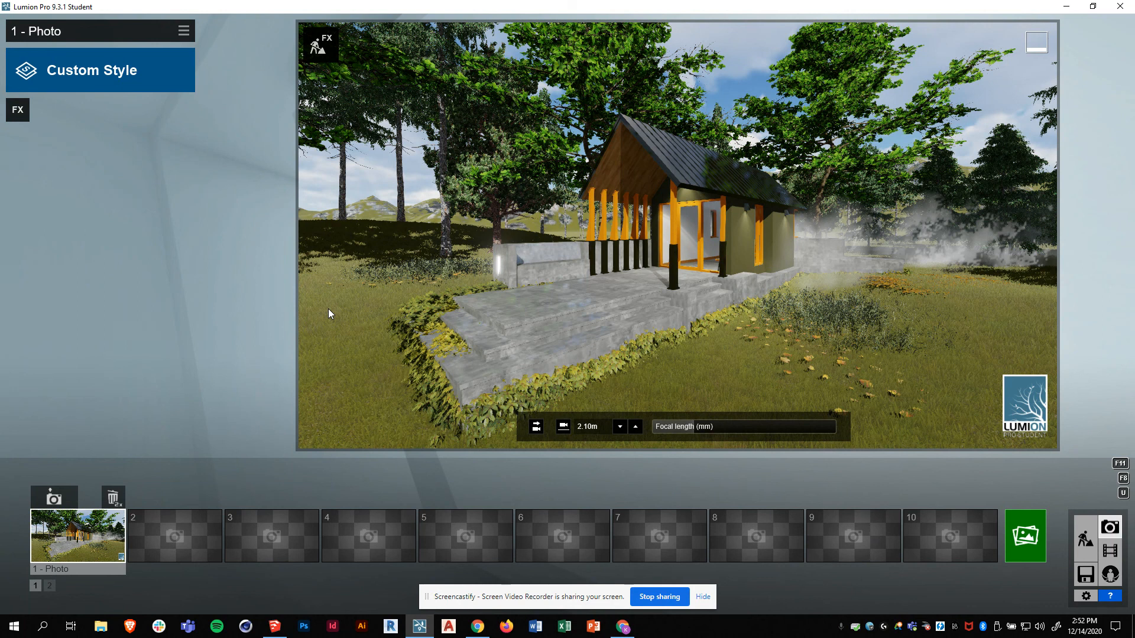
- Add the Reflection effect from the Light effects list to the photo
left_click(16, 112)
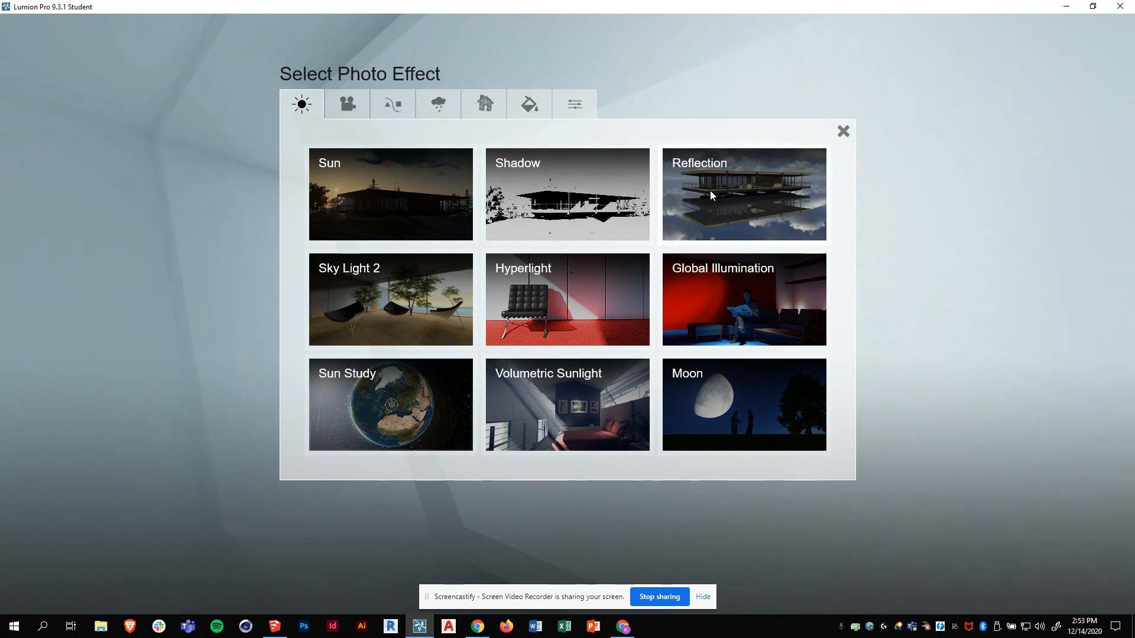
left_click(842, 131)
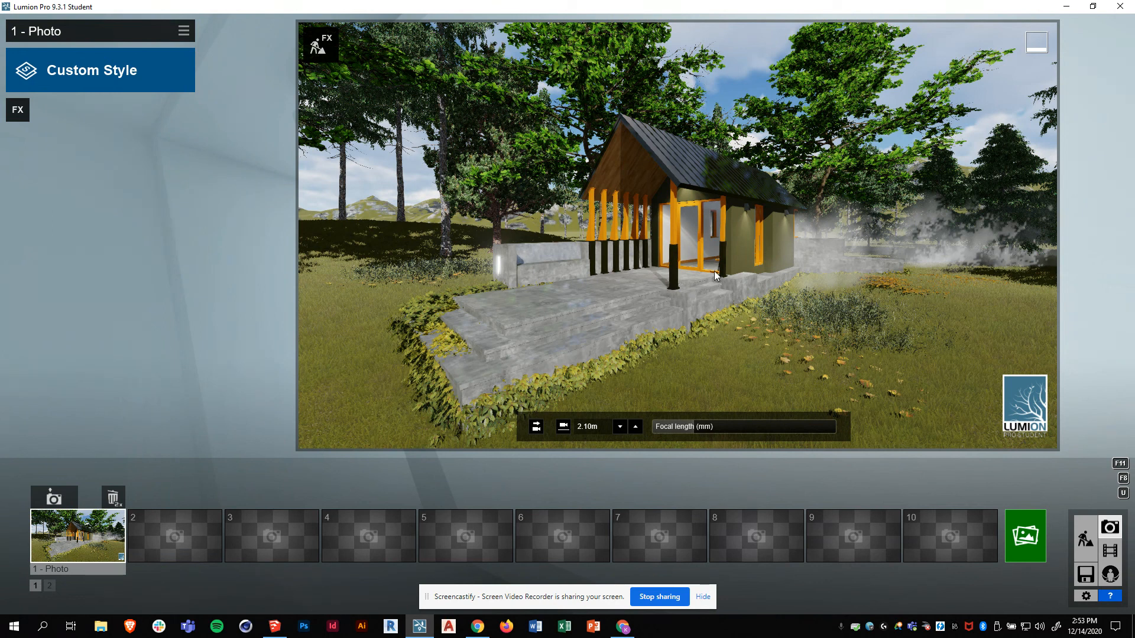
left_click(18, 111)
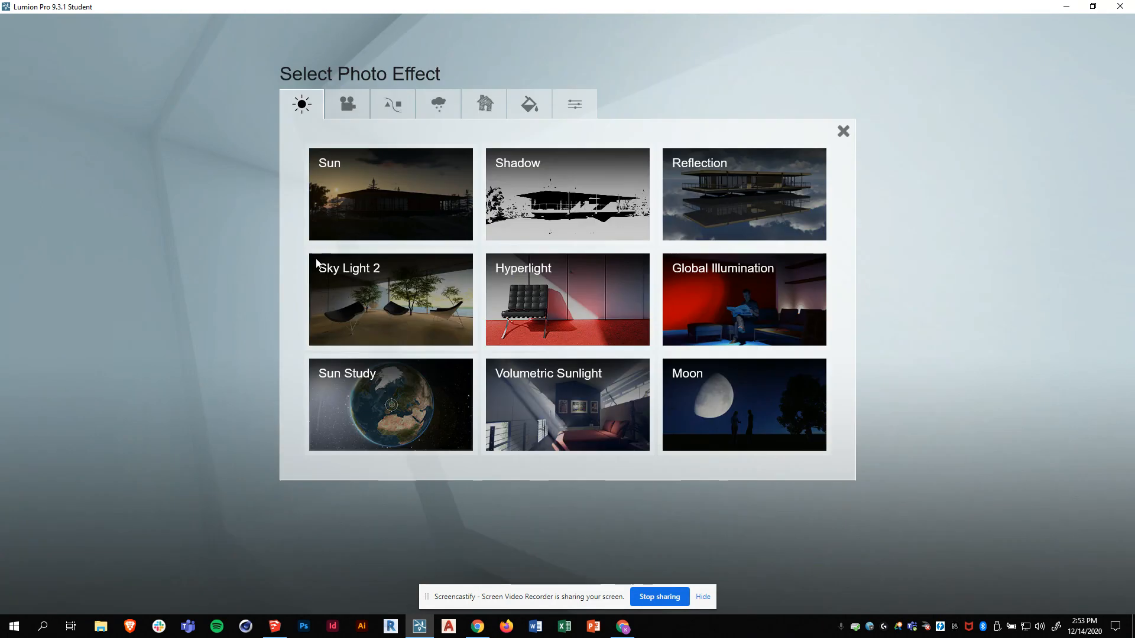
left_click(743, 200)
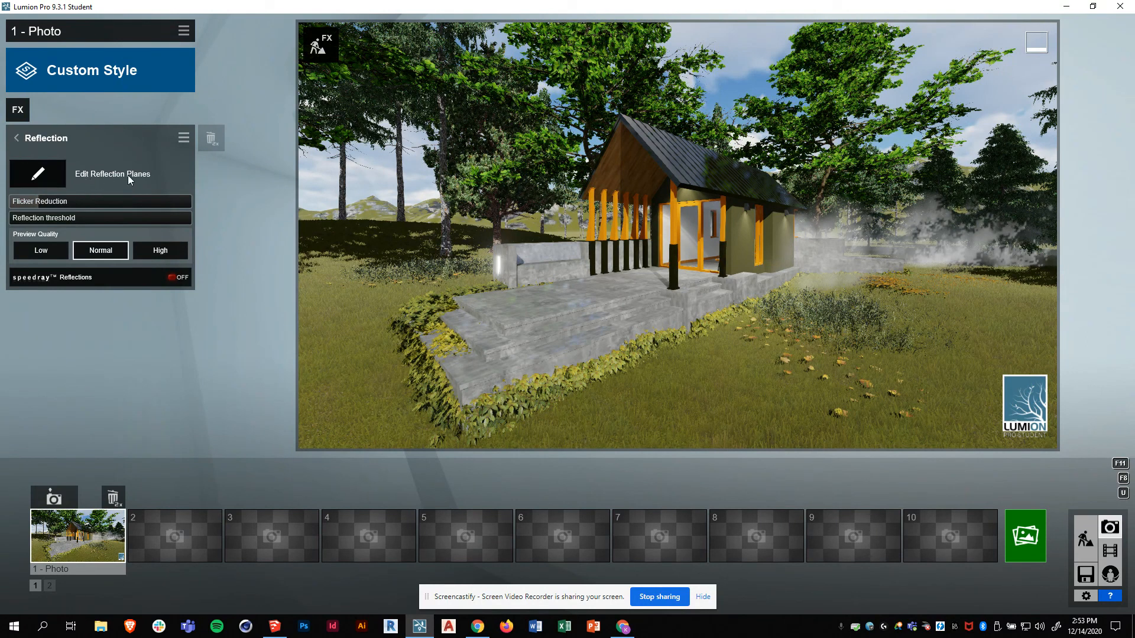
- Mark the upper, middle and lower terraces as reflection planes
left_click(51, 178)
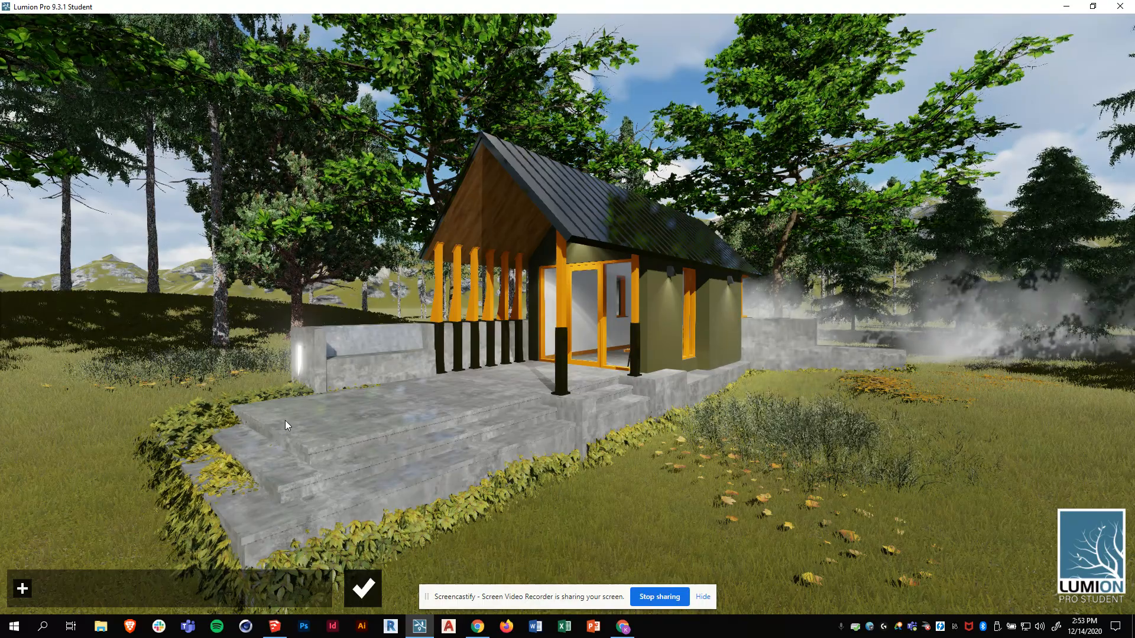
left_click(22, 589)
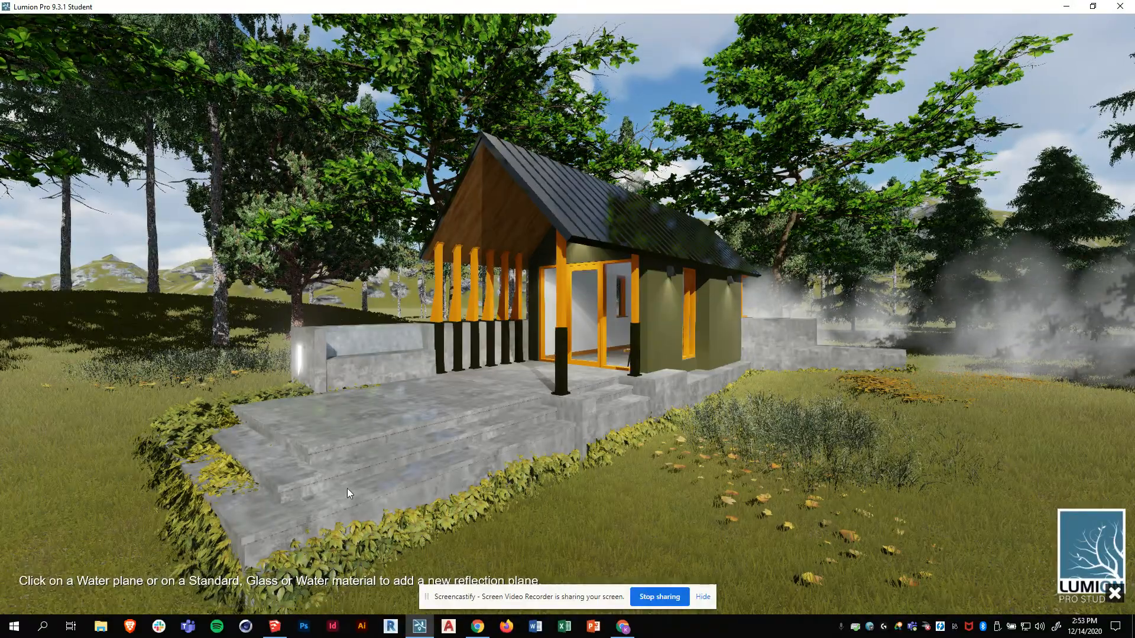
left_click(438, 403)
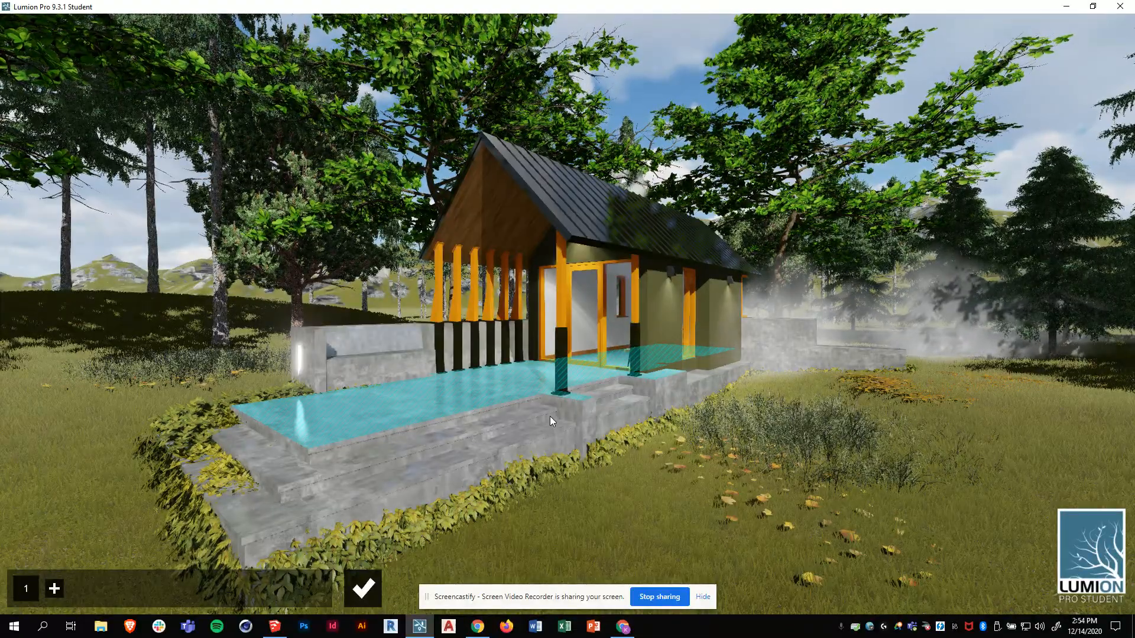
left_click(54, 588)
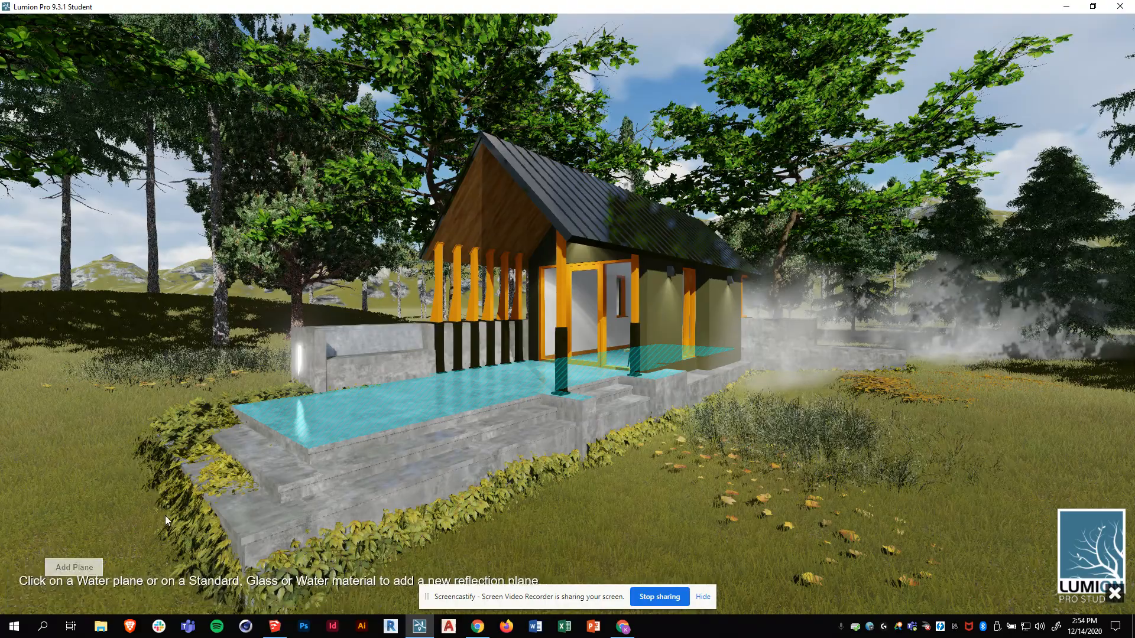
left_click(326, 470)
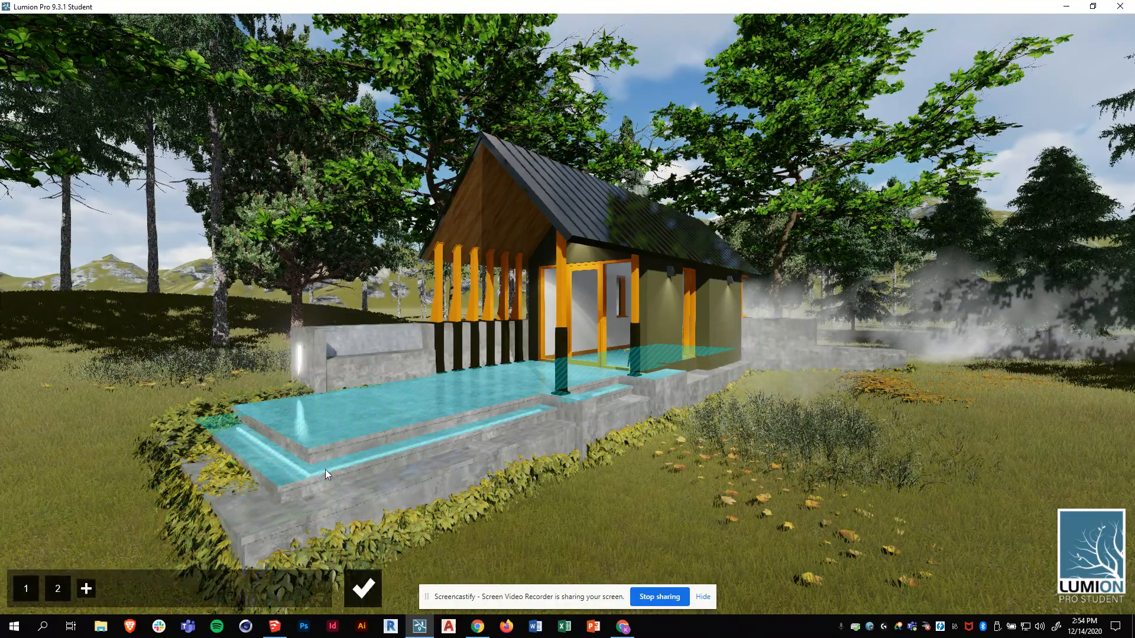
left_click(86, 588)
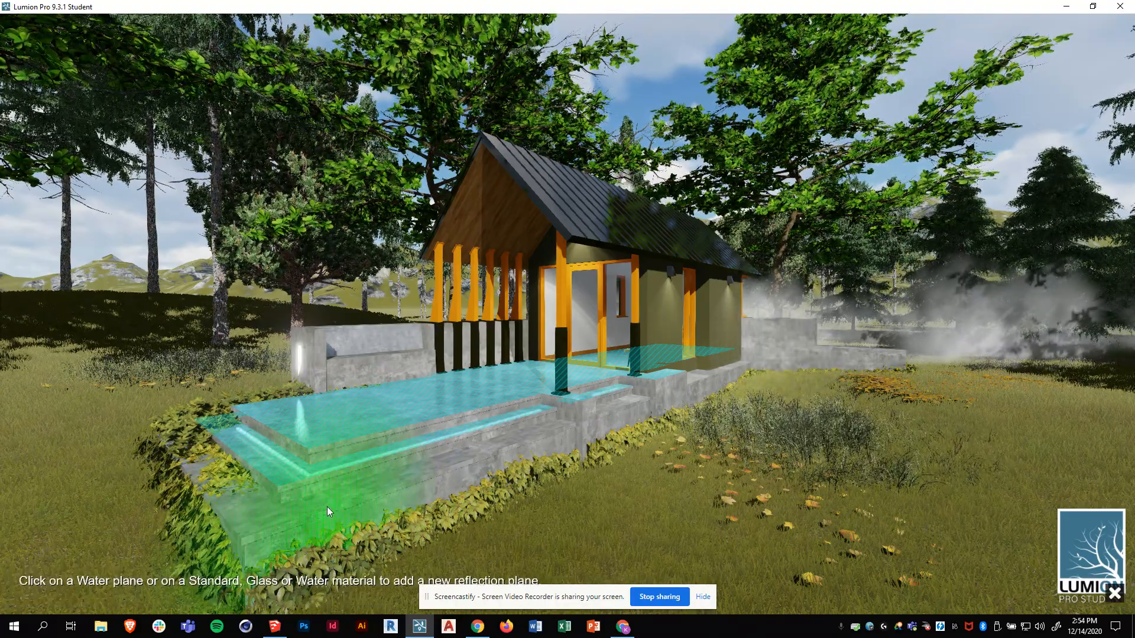
left_click(327, 503)
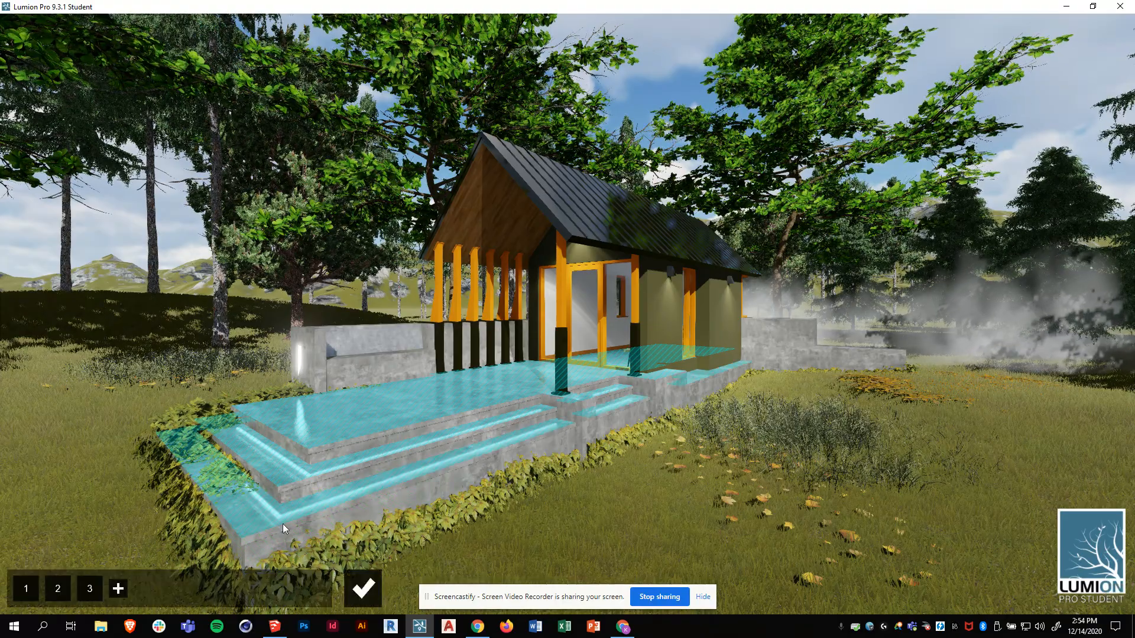
- Add reflection planes on the roof gable and the glass door
left_click(118, 588)
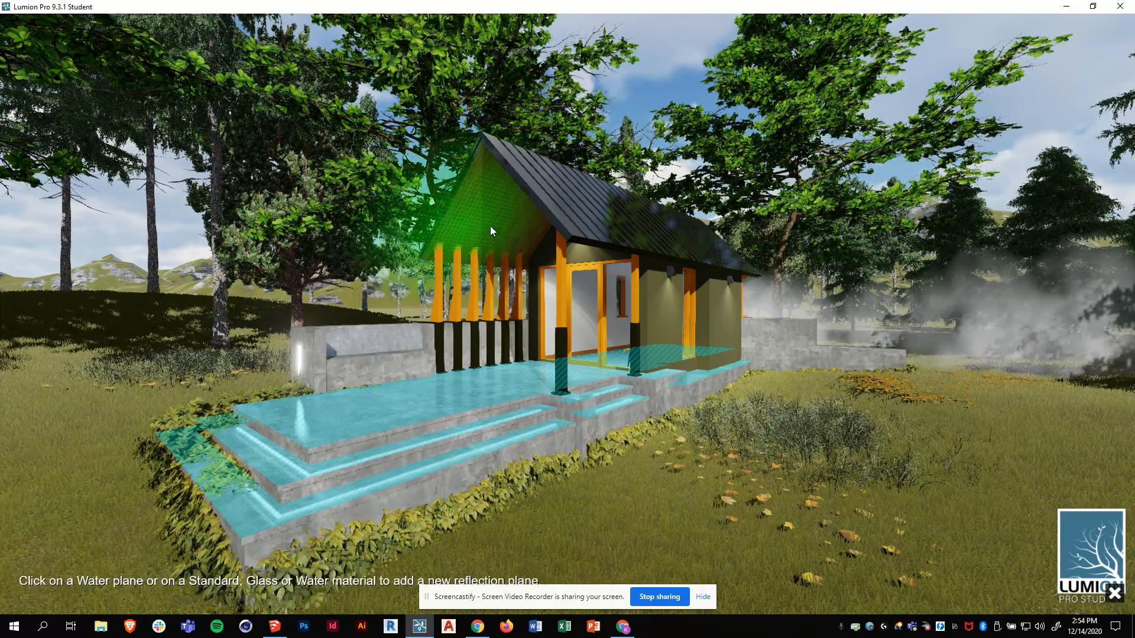
left_click(490, 231)
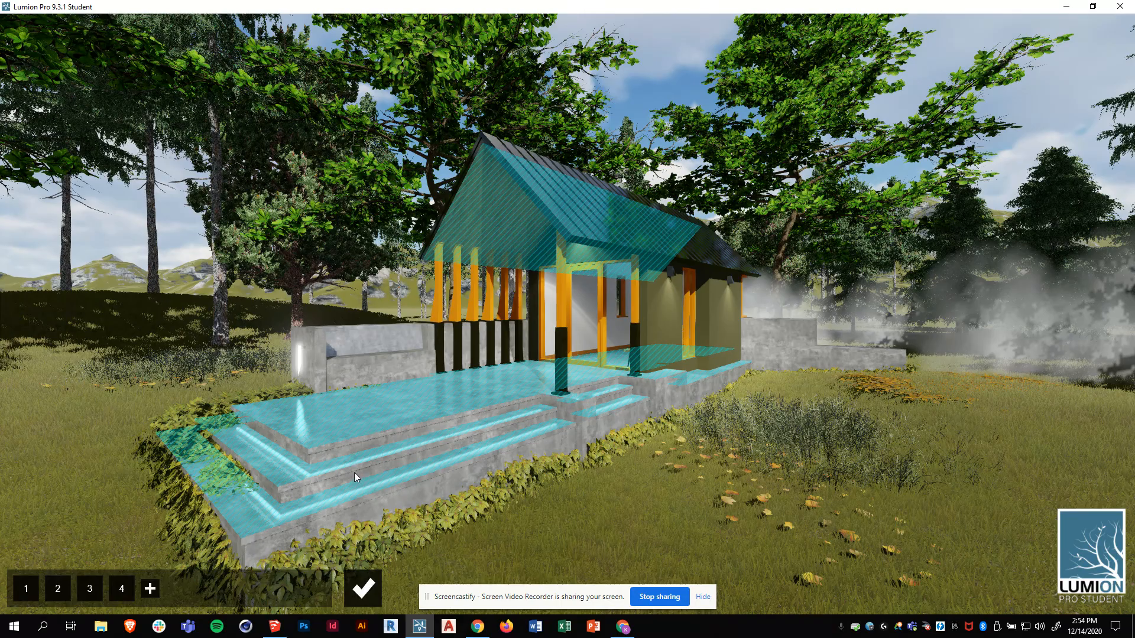
left_click(150, 588)
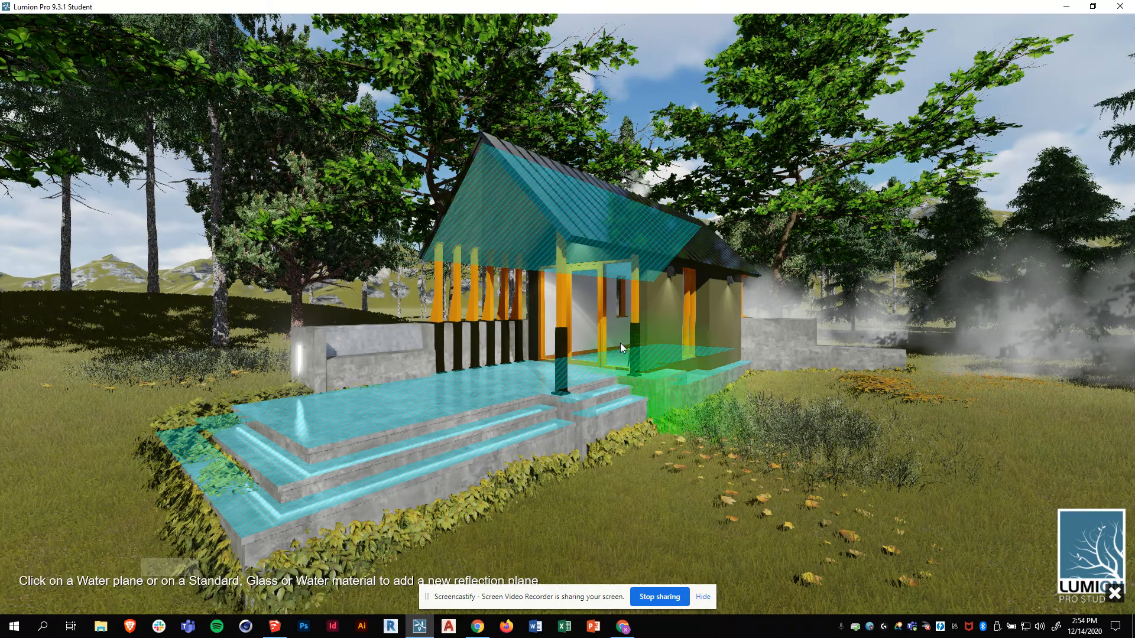
left_click(619, 338)
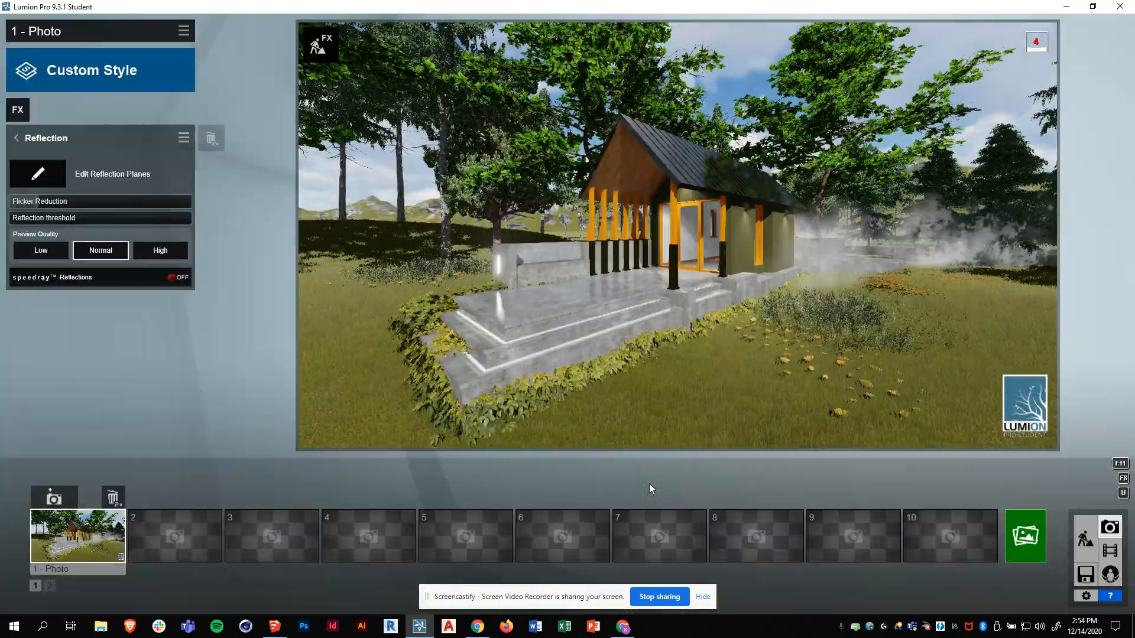
- Add a sixth reflection plane on the cabin roof, re-placing it once
mouse_move(601, 291)
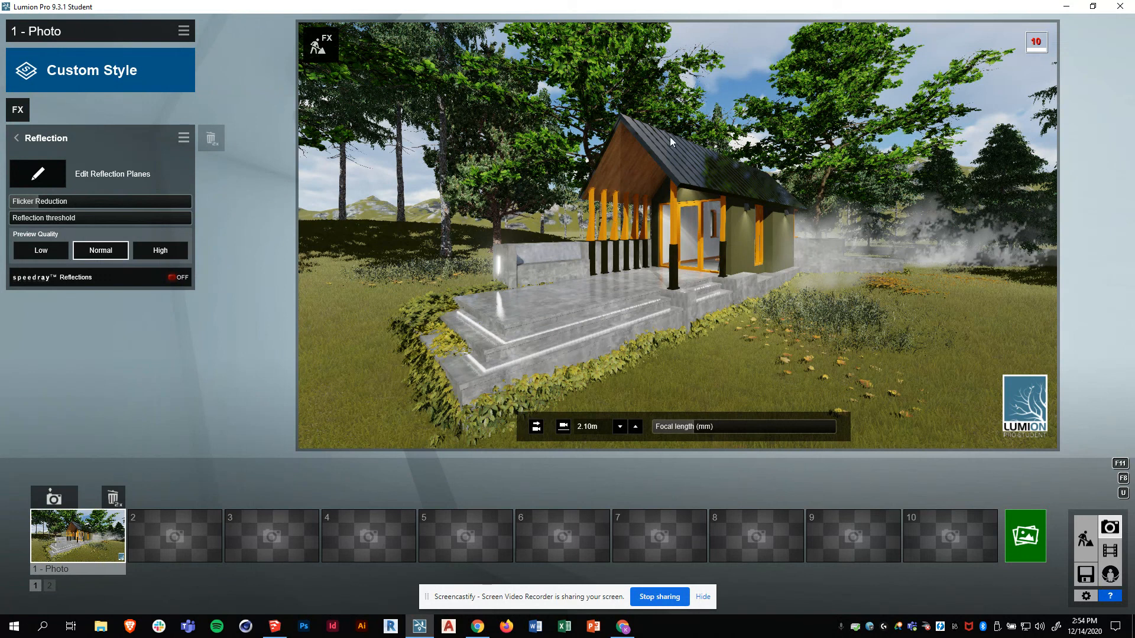
left_click(51, 179)
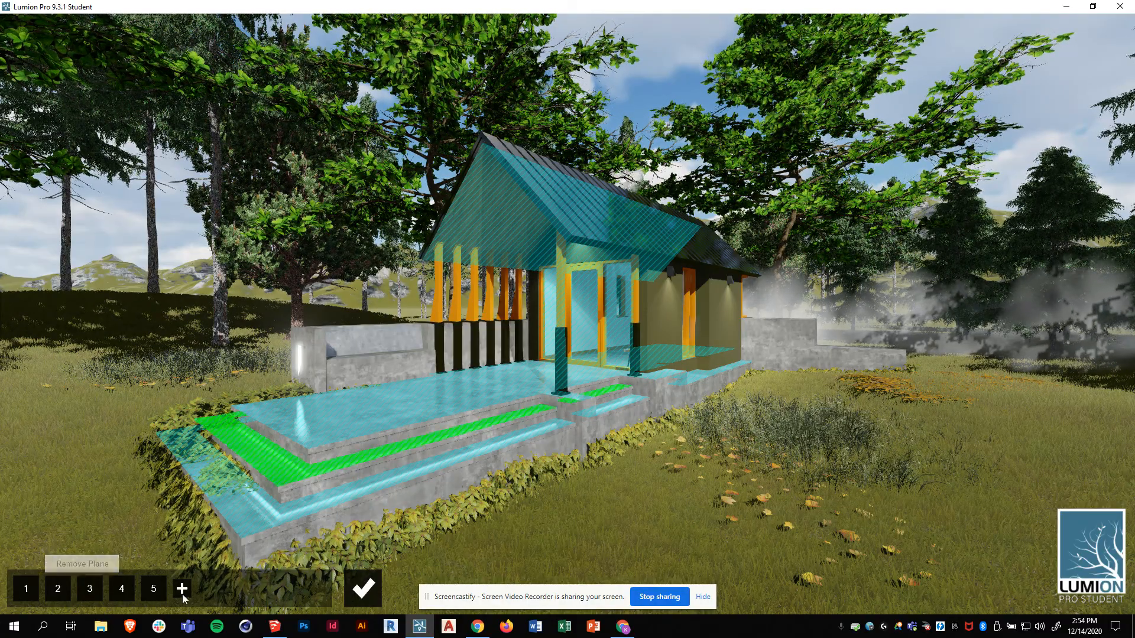
left_click(717, 257)
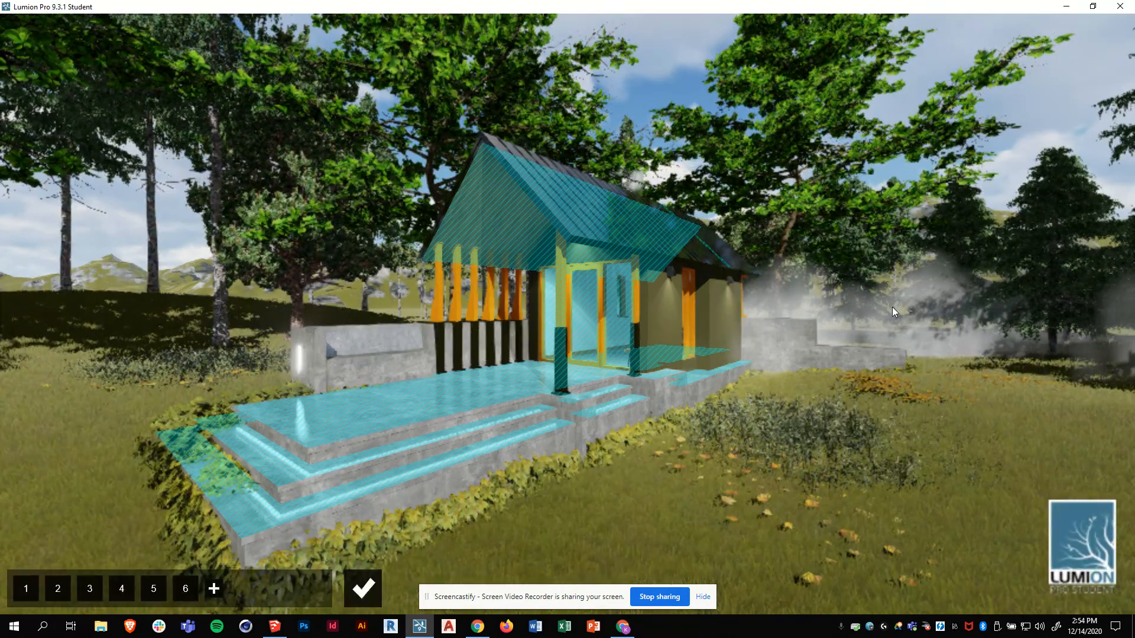
left_click(186, 592)
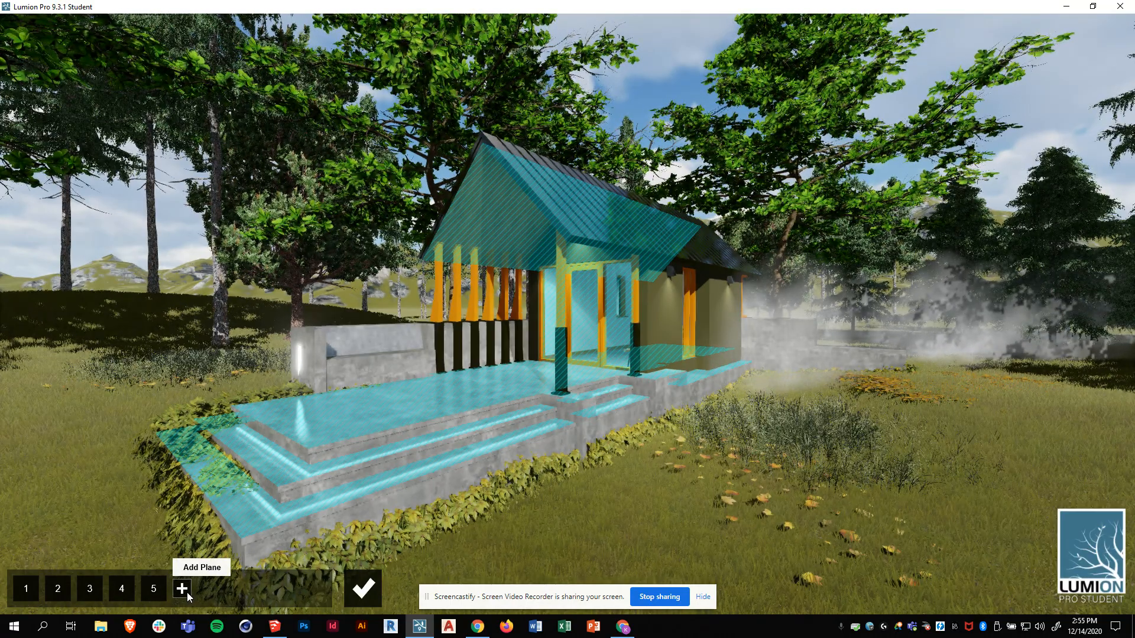
left_click(186, 592)
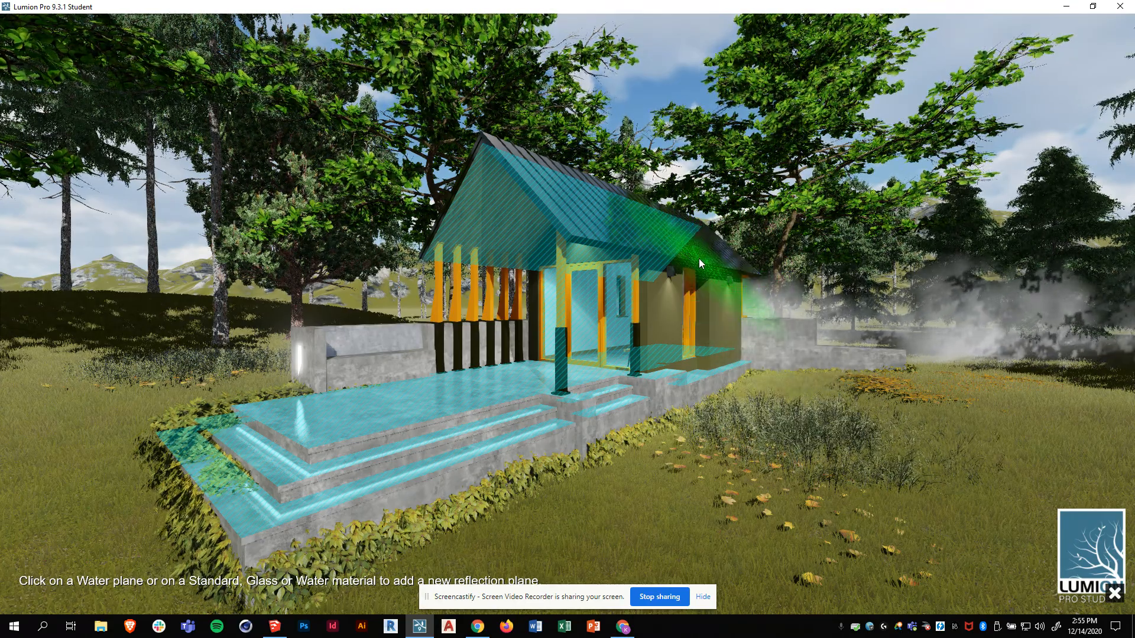
left_click(698, 258)
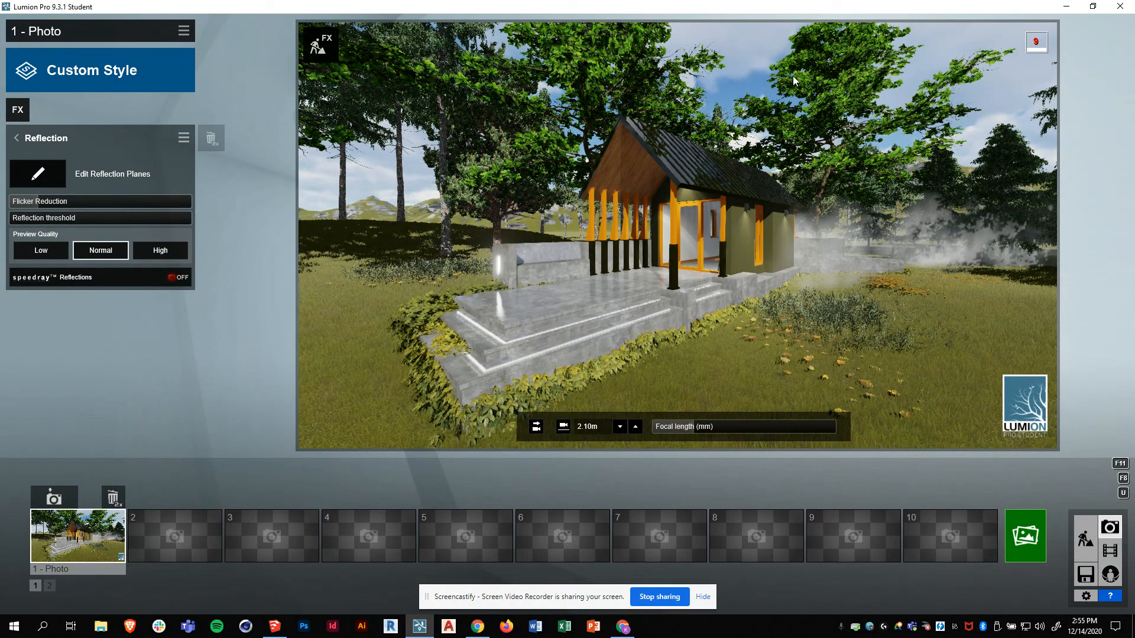
- Back in the effects list, toggle the Reflection effect off and on to compare
left_click(18, 138)
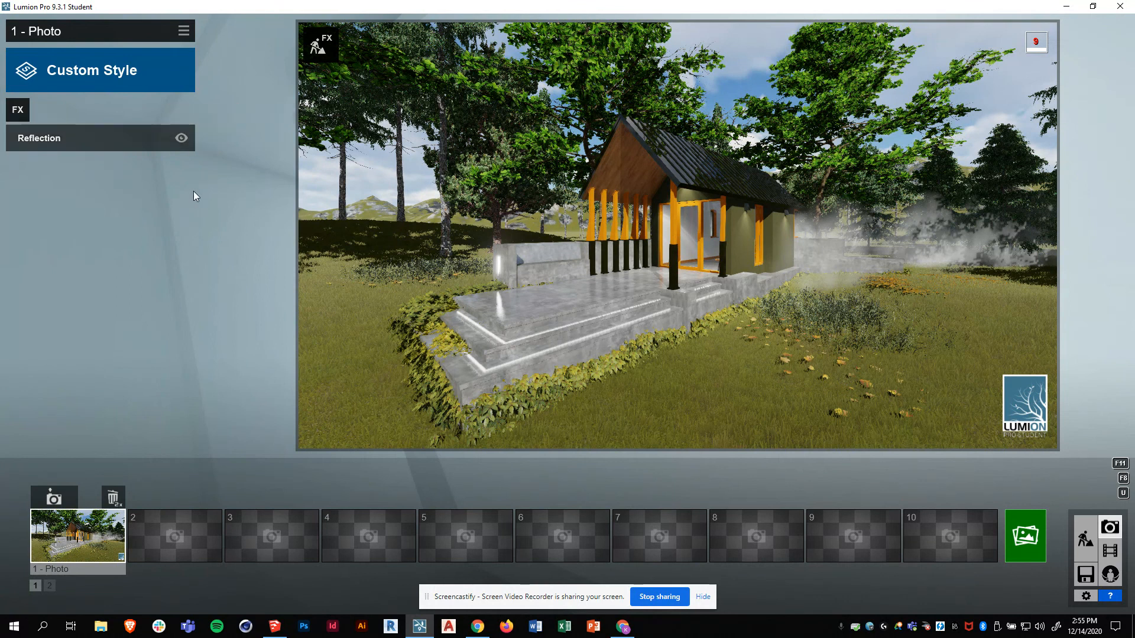
left_click(182, 140)
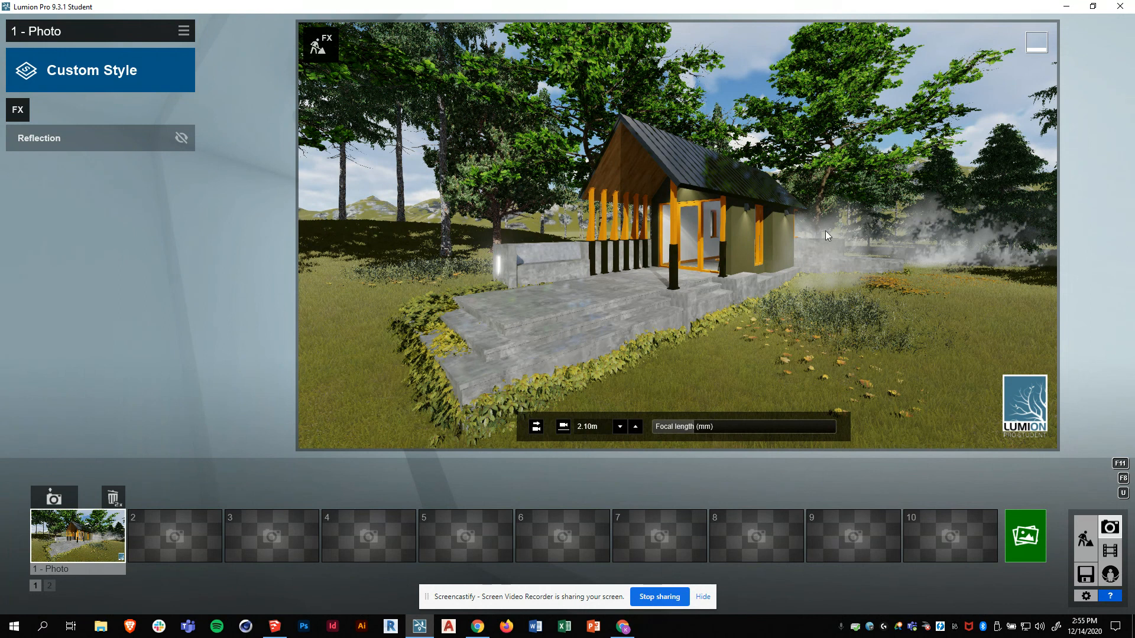
left_click(181, 139)
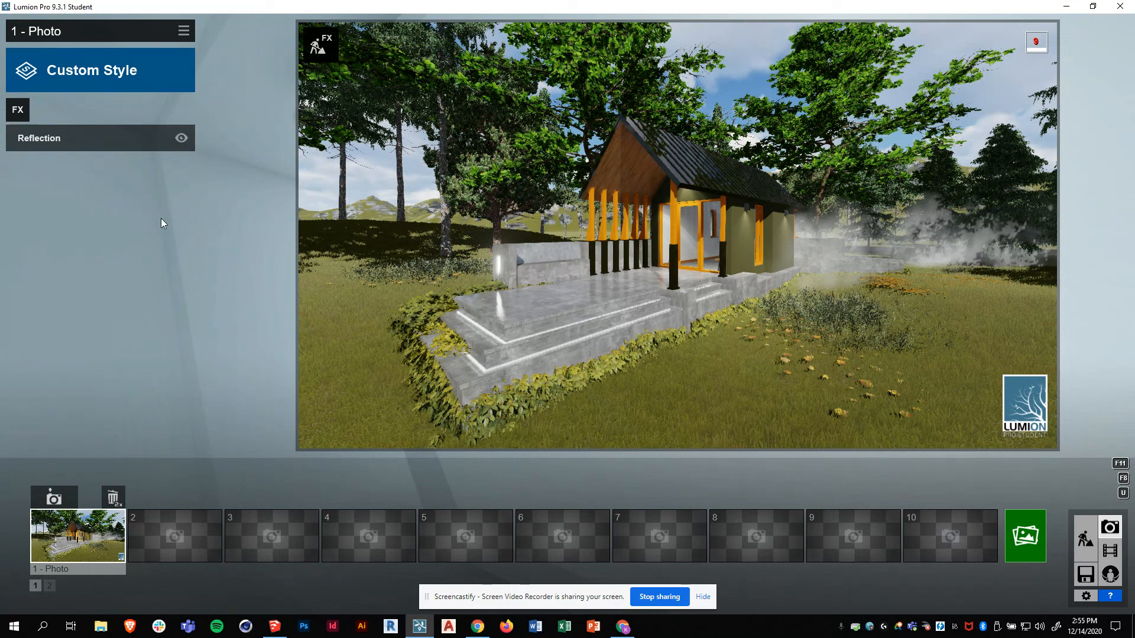
- Add the 2-Point Perspective camera effect and drag its Amount from 0 up to 1.0
left_click(17, 110)
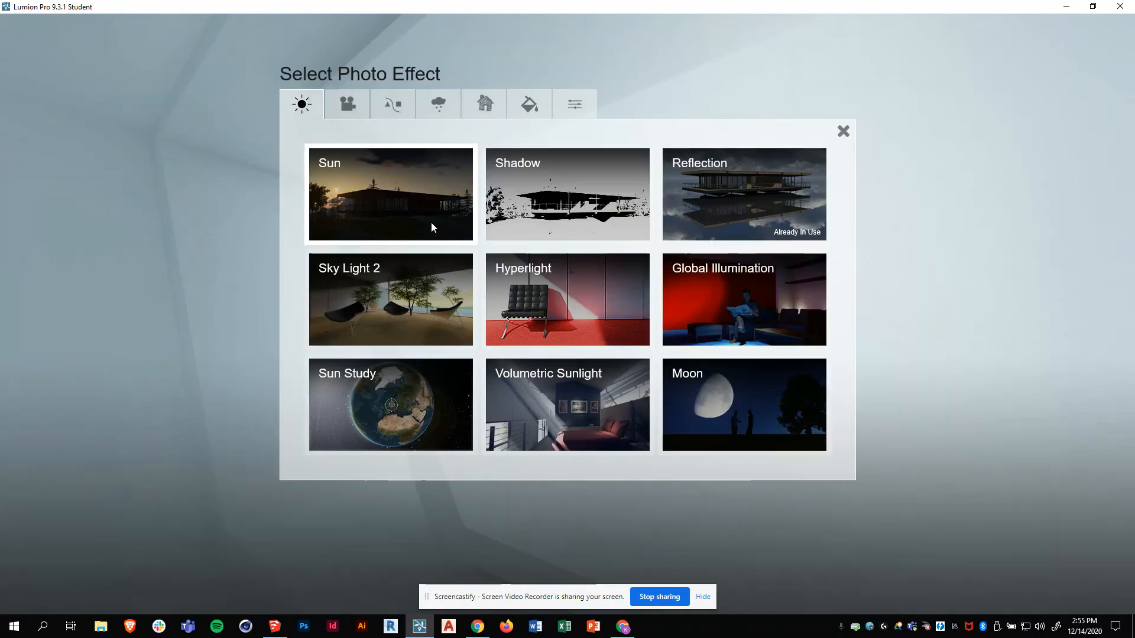
left_click(357, 103)
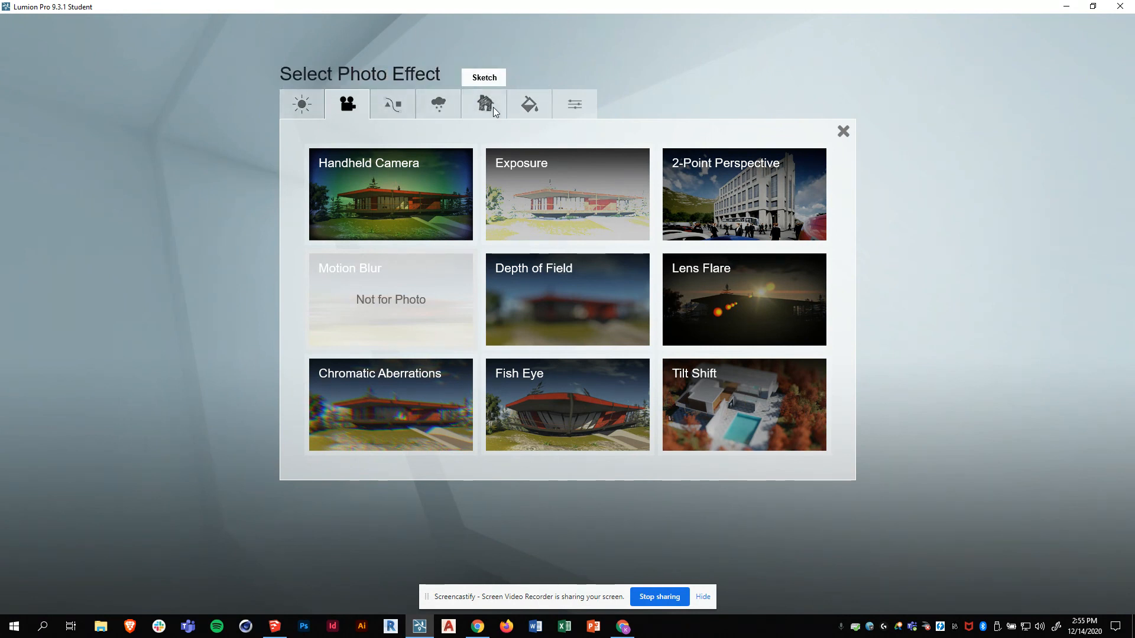
left_click(743, 172)
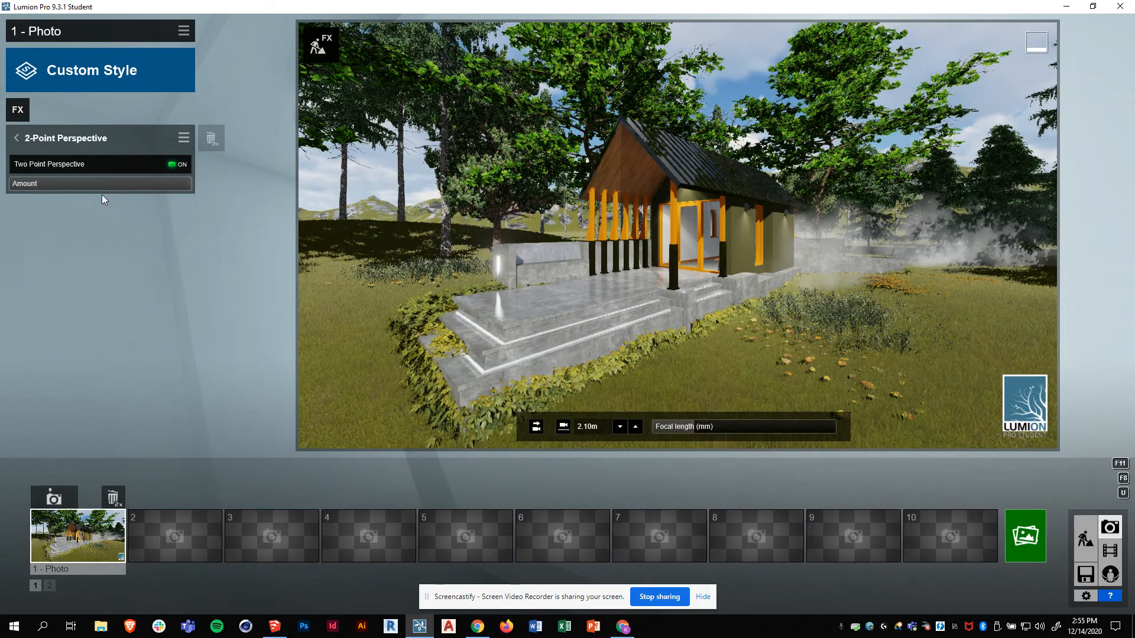
mouse_move(16, 184)
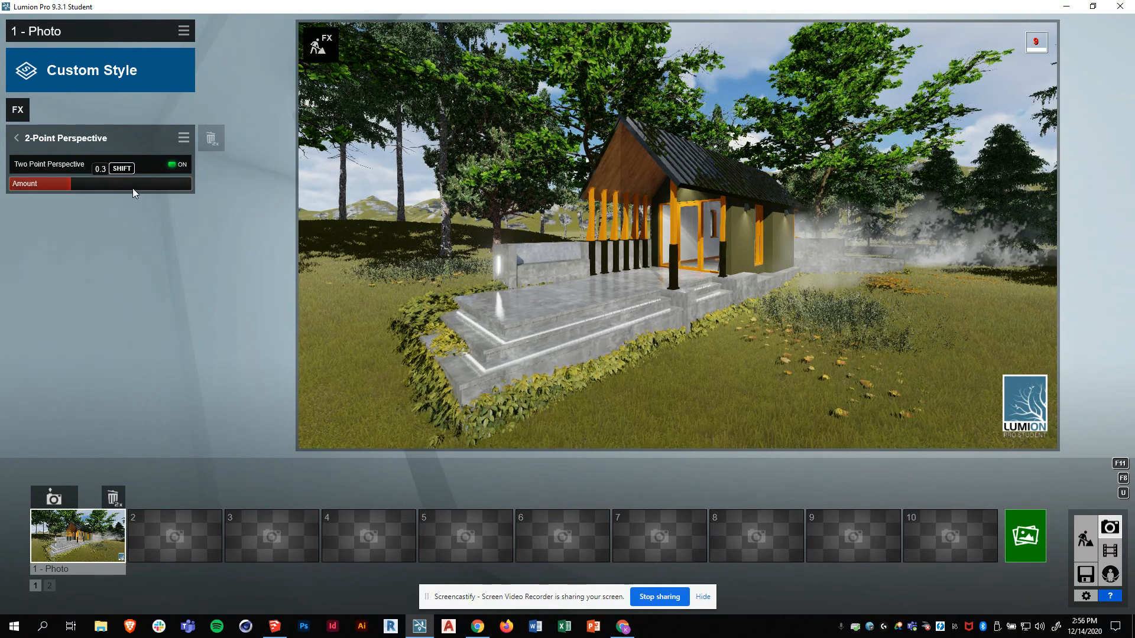
left_click_drag(373, 189, 0, 180)
left_click_drag(90, 186, 292, 188)
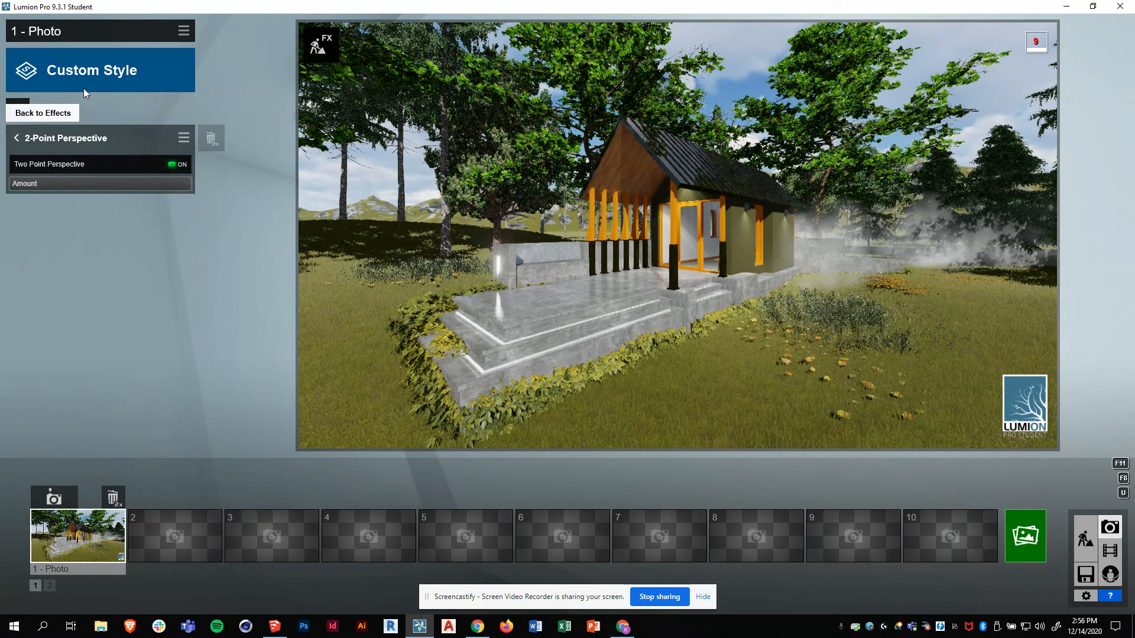
- Set the perspective Amount to 0.9 and add the Blueprint sketch effect
left_click(172, 184)
left_click(16, 138)
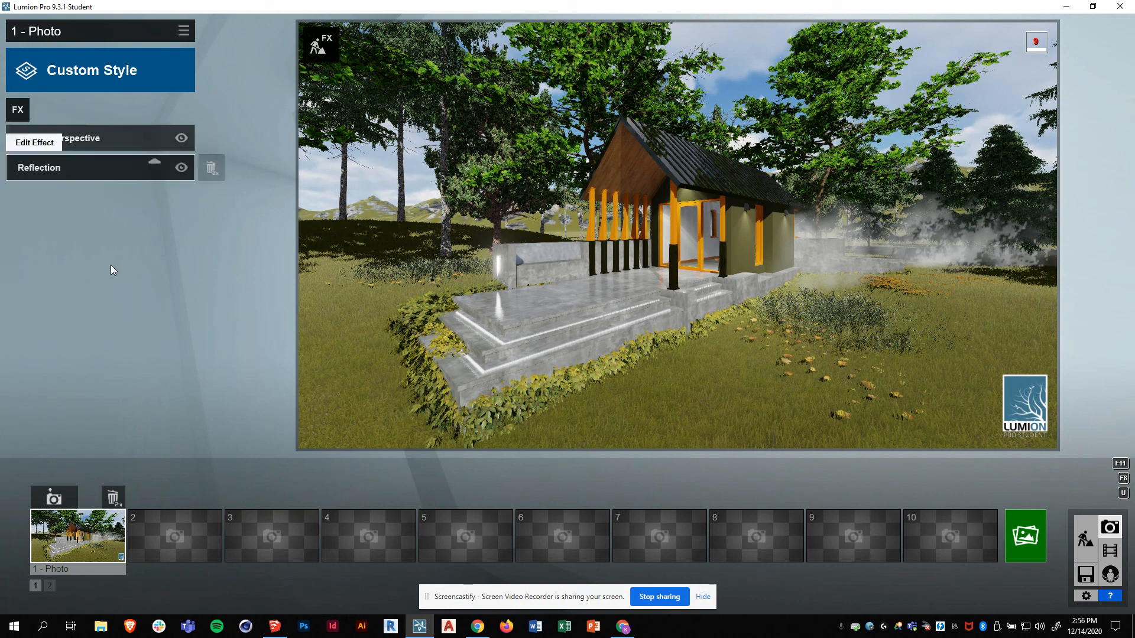
left_click(16, 113)
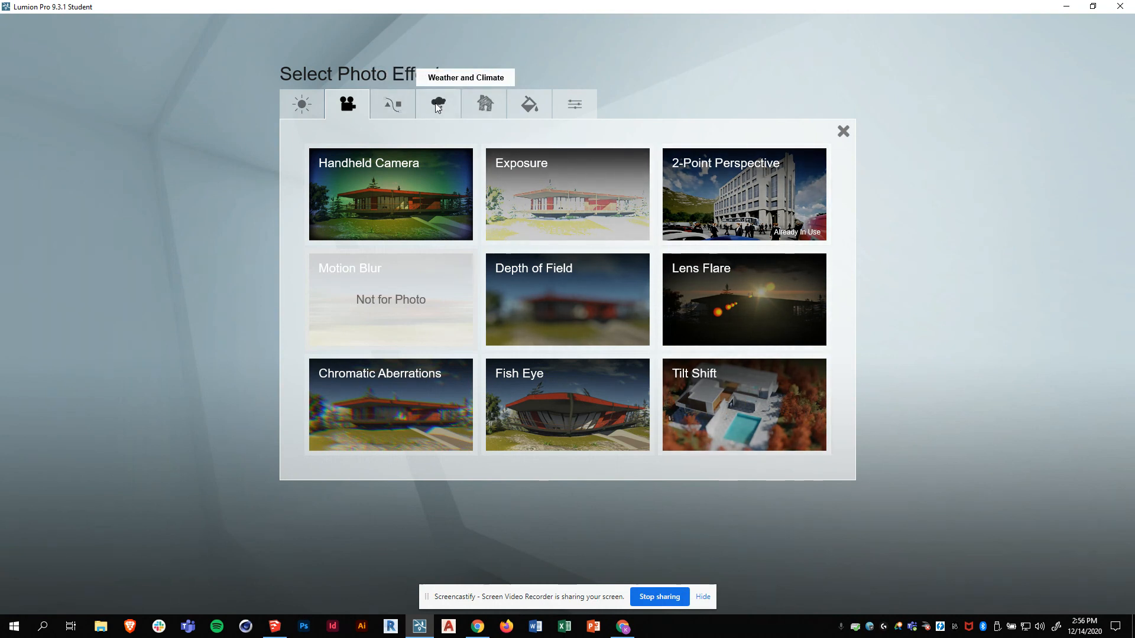
left_click(486, 106)
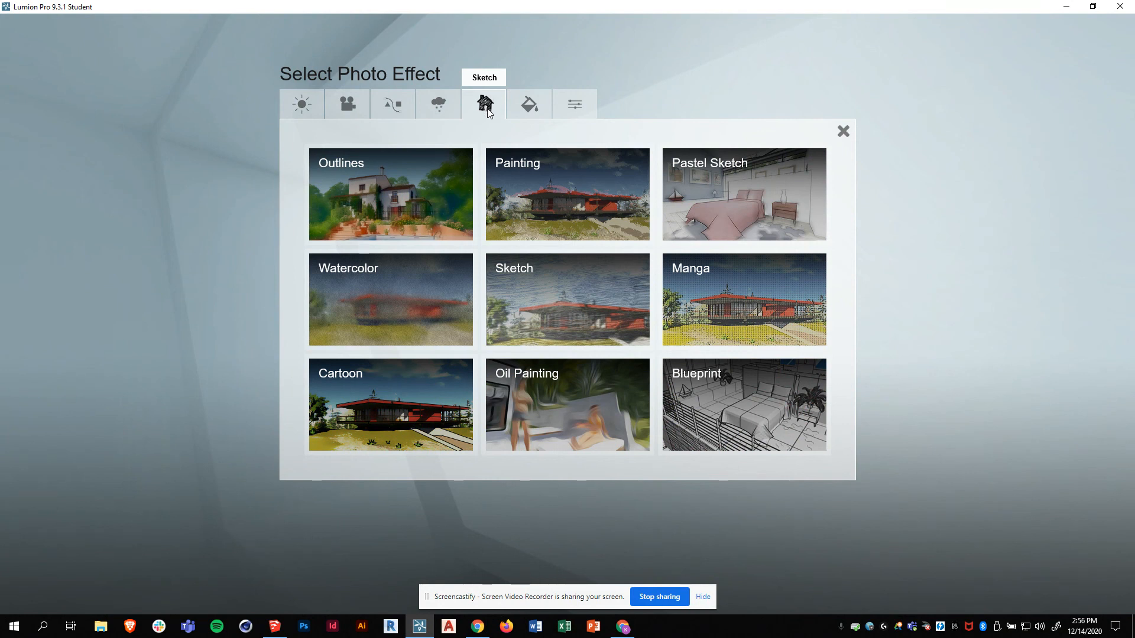
left_click(732, 400)
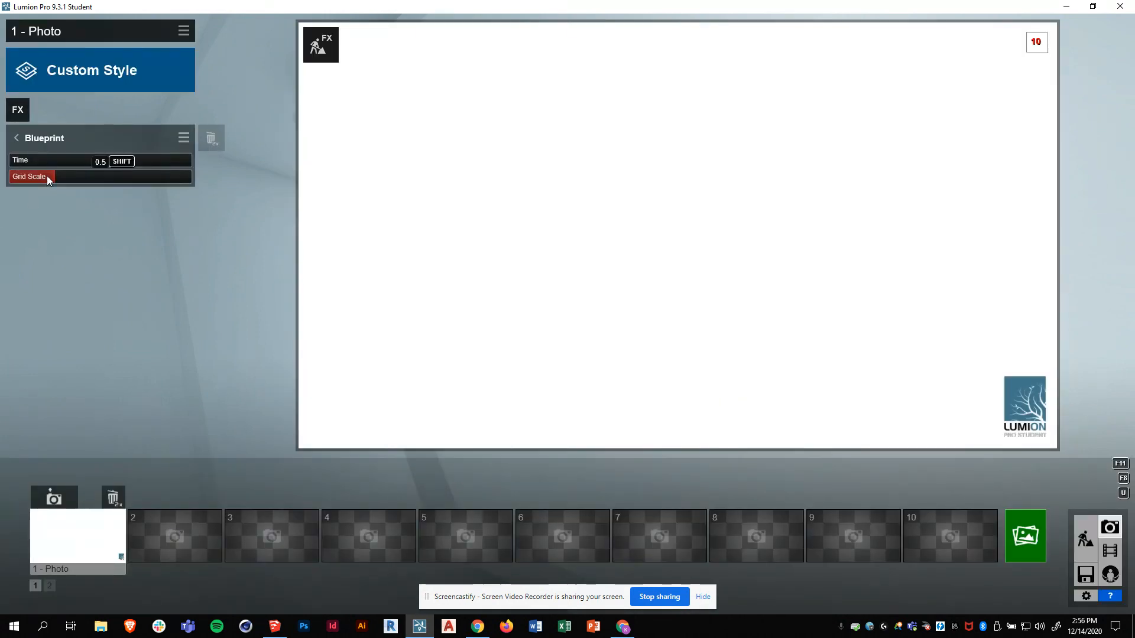
- Adjust the Blueprint grid scale and time, then remove the Blueprint effect
left_click_drag(105, 179, 150, 181)
mouse_move(80, 160)
left_mouse_down()
mouse_move(123, 162)
mouse_move(65, 172)
left_mouse_up()
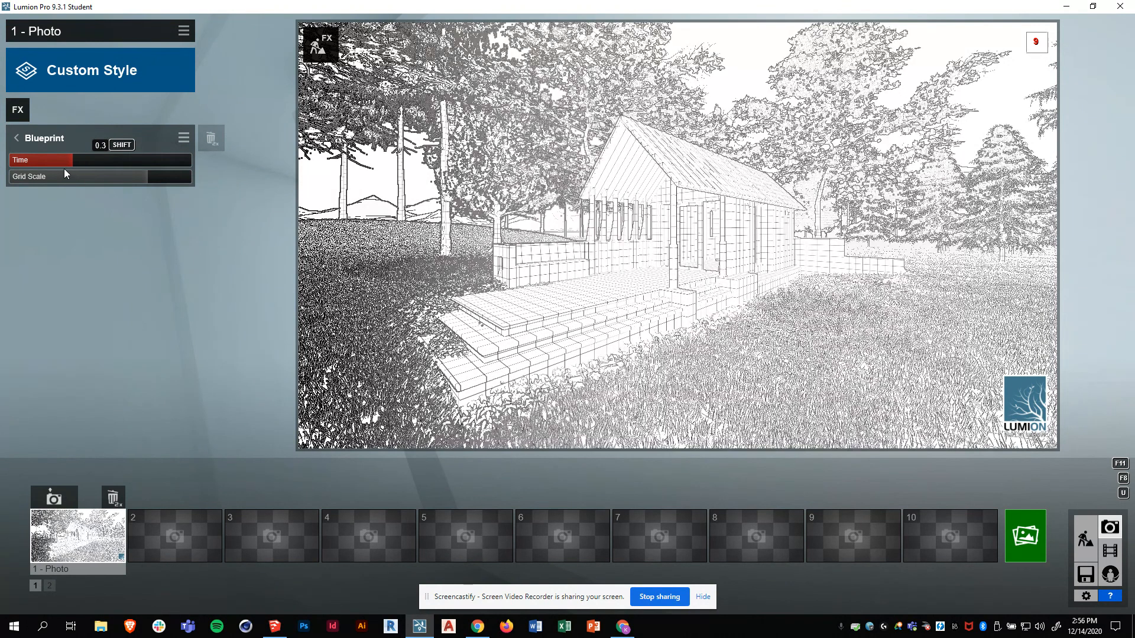
left_click(70, 165)
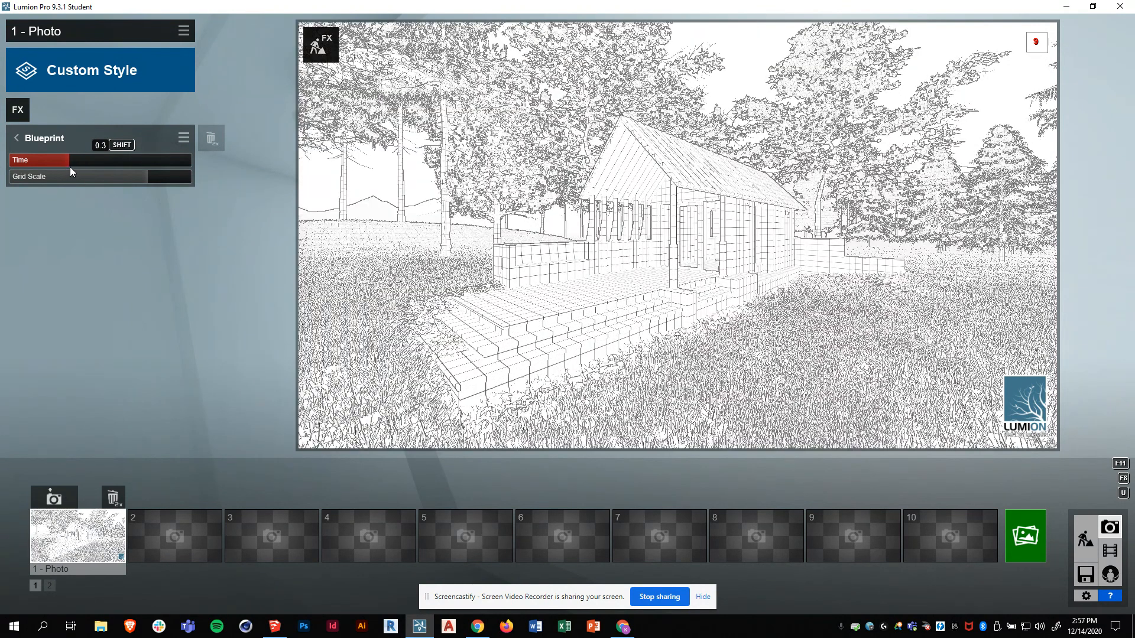
left_click(17, 141)
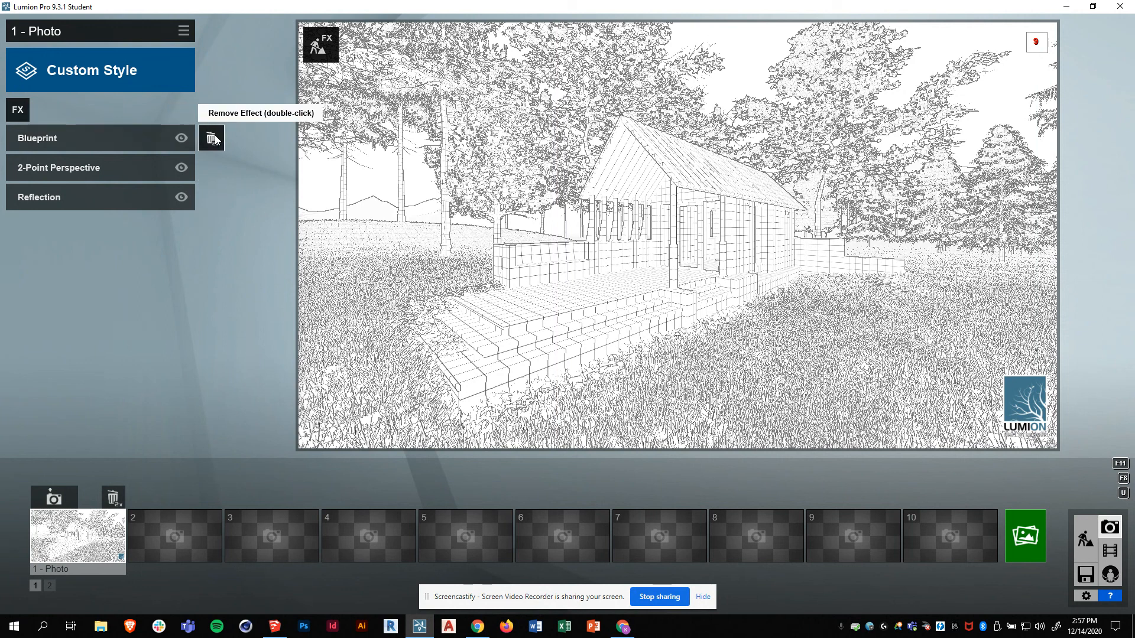
double_click(213, 138)
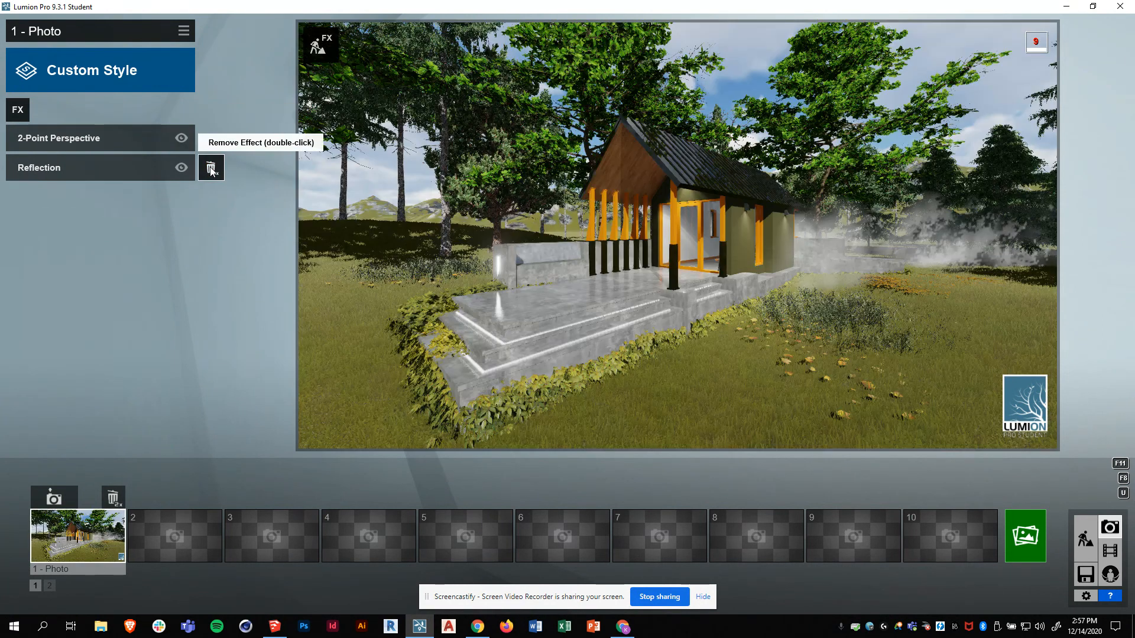
- Add a Color Correction effect and raise its Temperature to 0.8 to warm the image
left_click(17, 111)
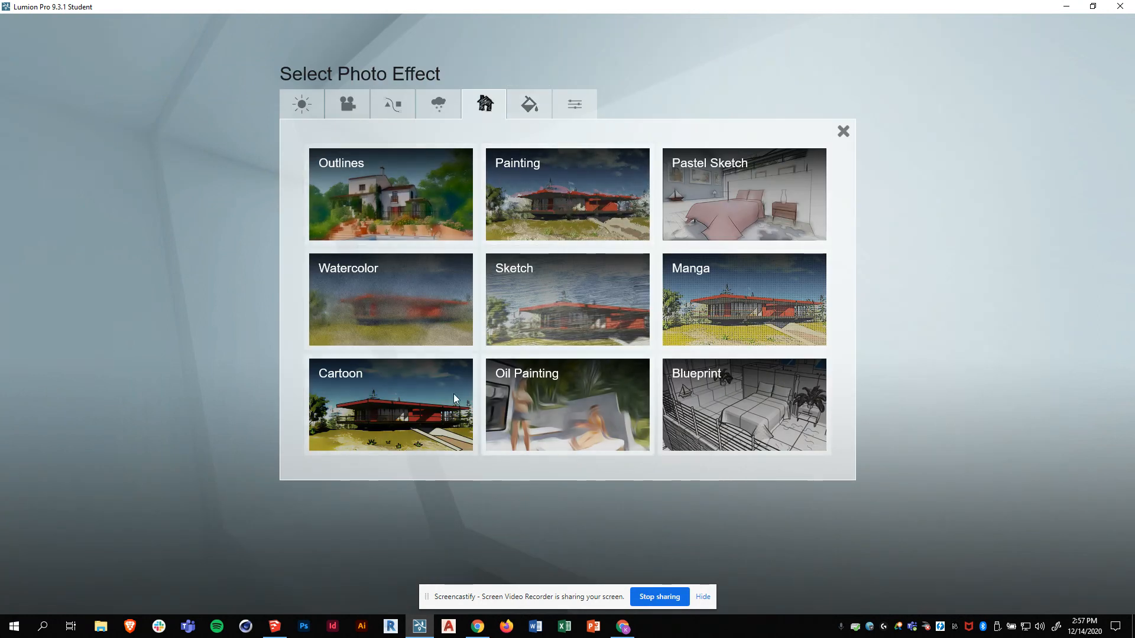
left_click(525, 112)
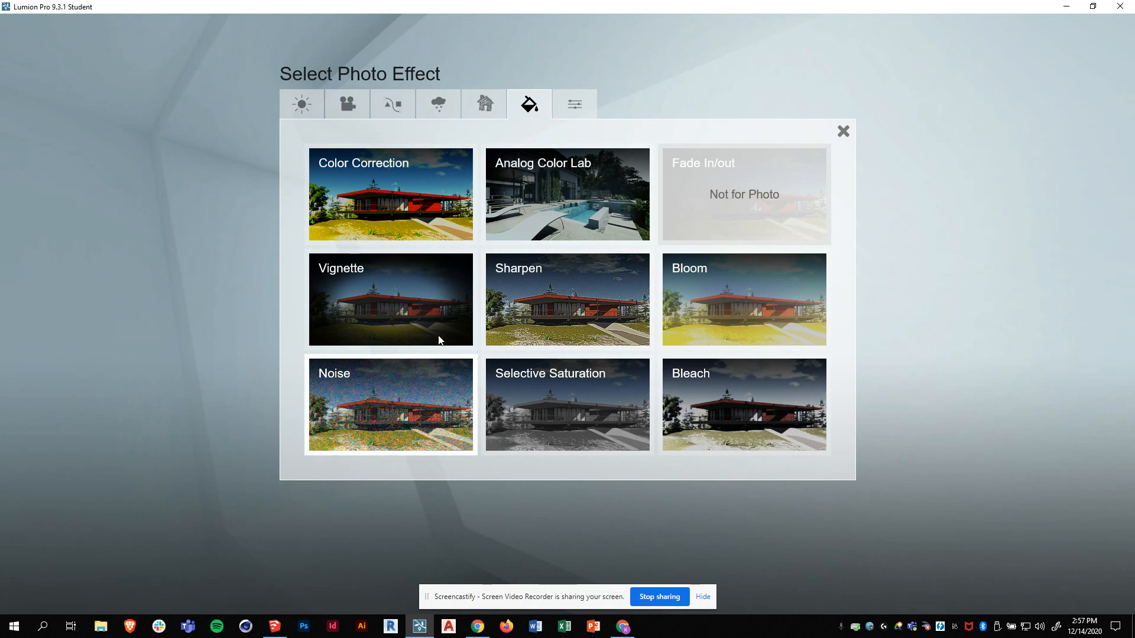
left_click(394, 204)
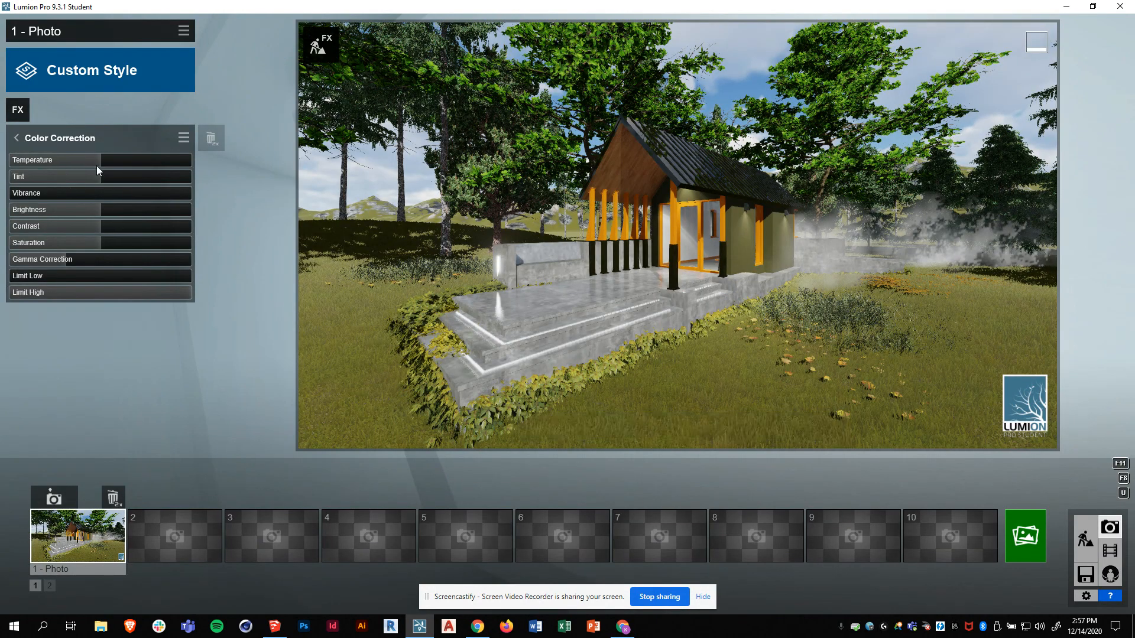
mouse_move(128, 158)
left_mouse_down()
mouse_move(177, 160)
mouse_move(145, 159)
left_mouse_up()
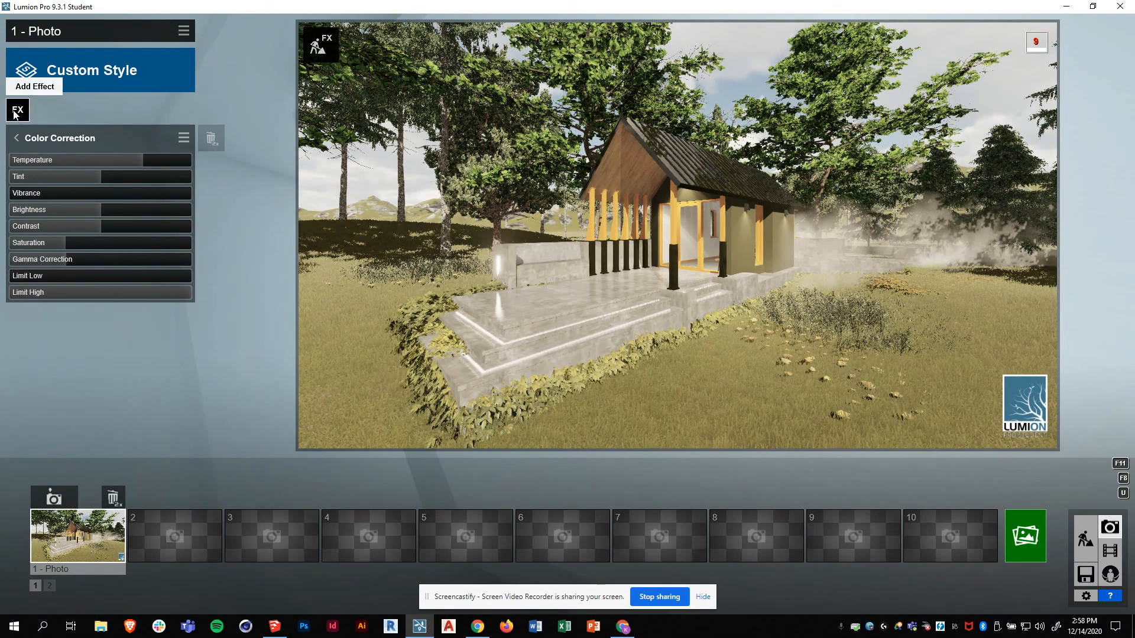
left_click(13, 111)
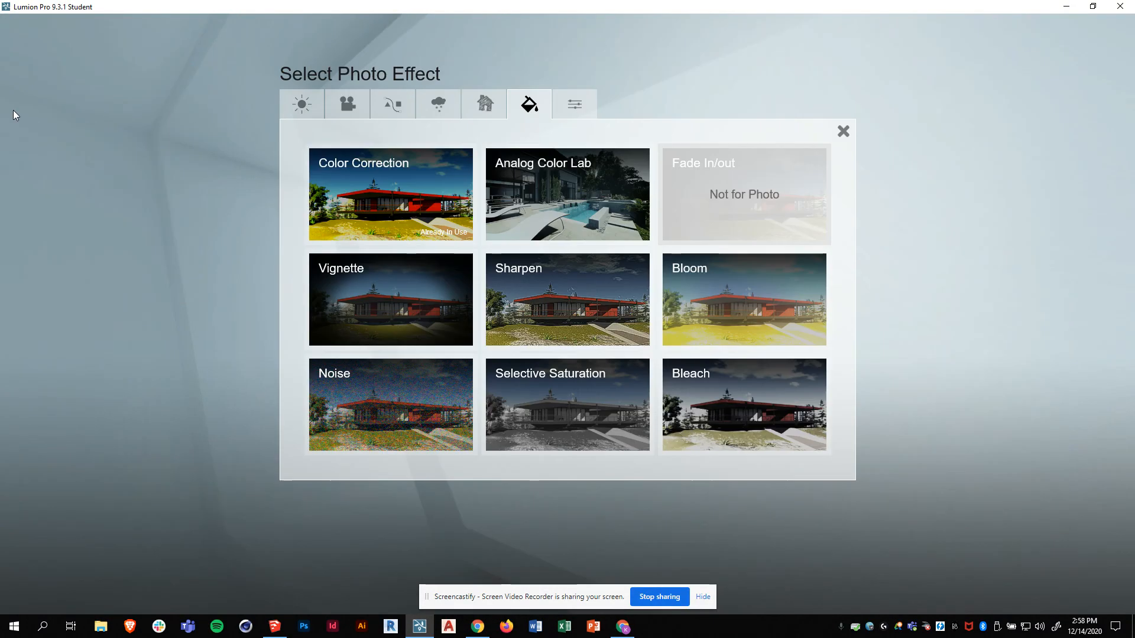
left_click(844, 130)
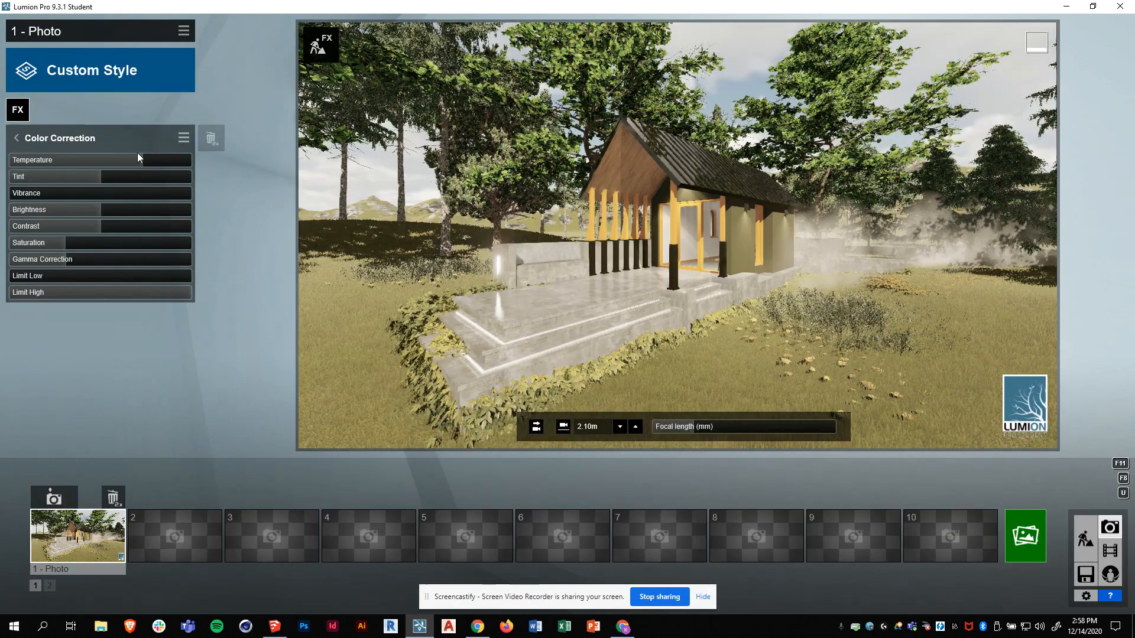
left_click(17, 140)
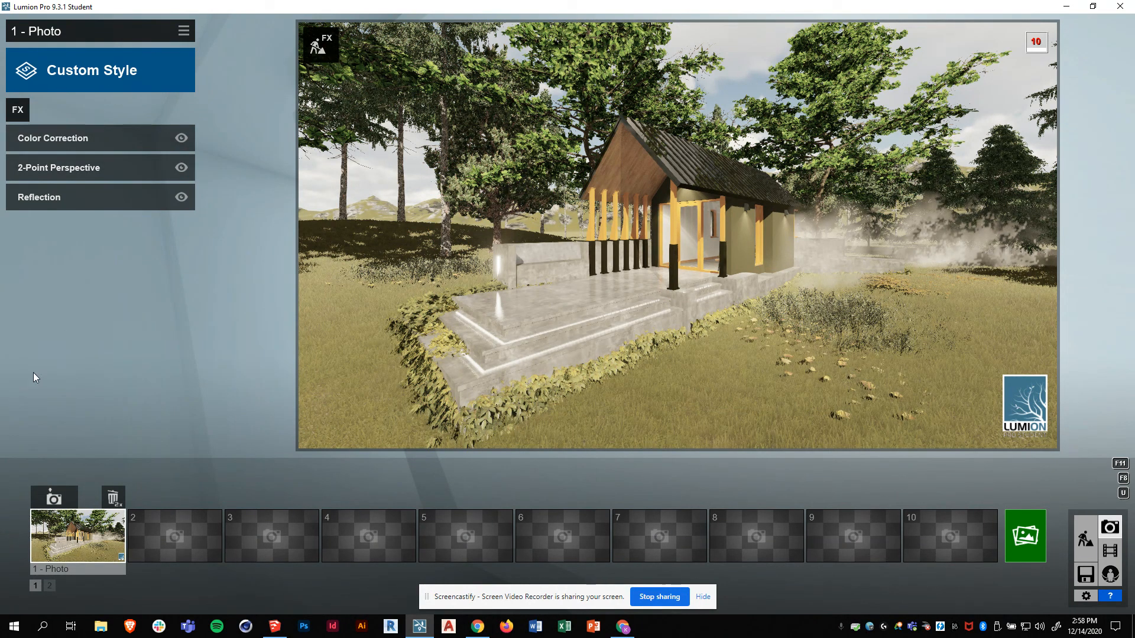
- Return to Build mode and open the Objects panel with the Select tool
left_click(1085, 539)
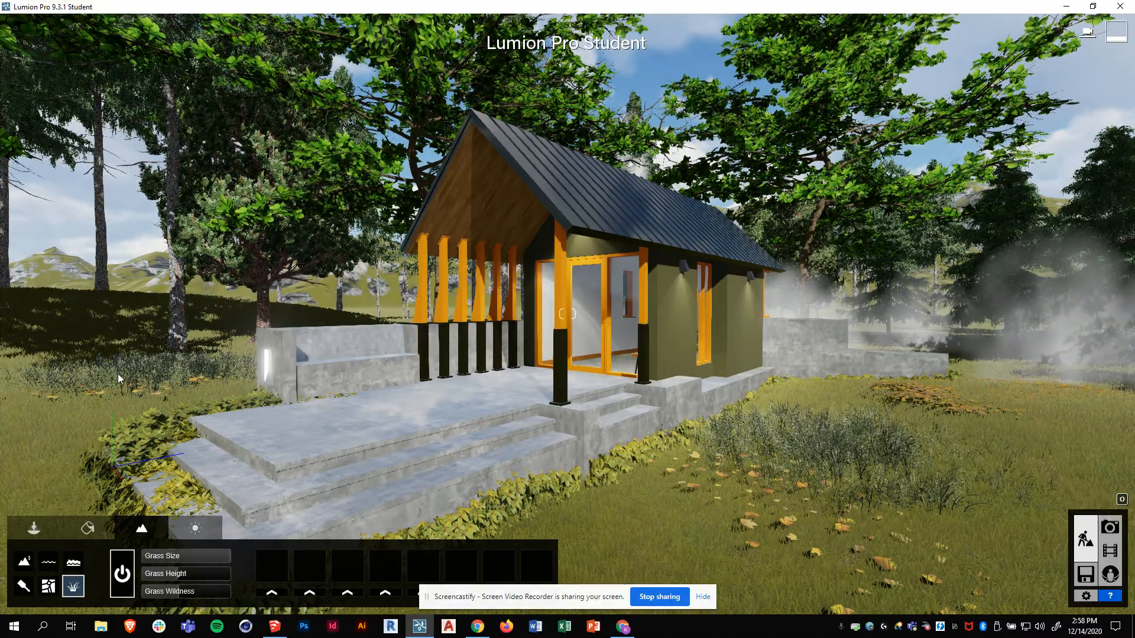
key("s")
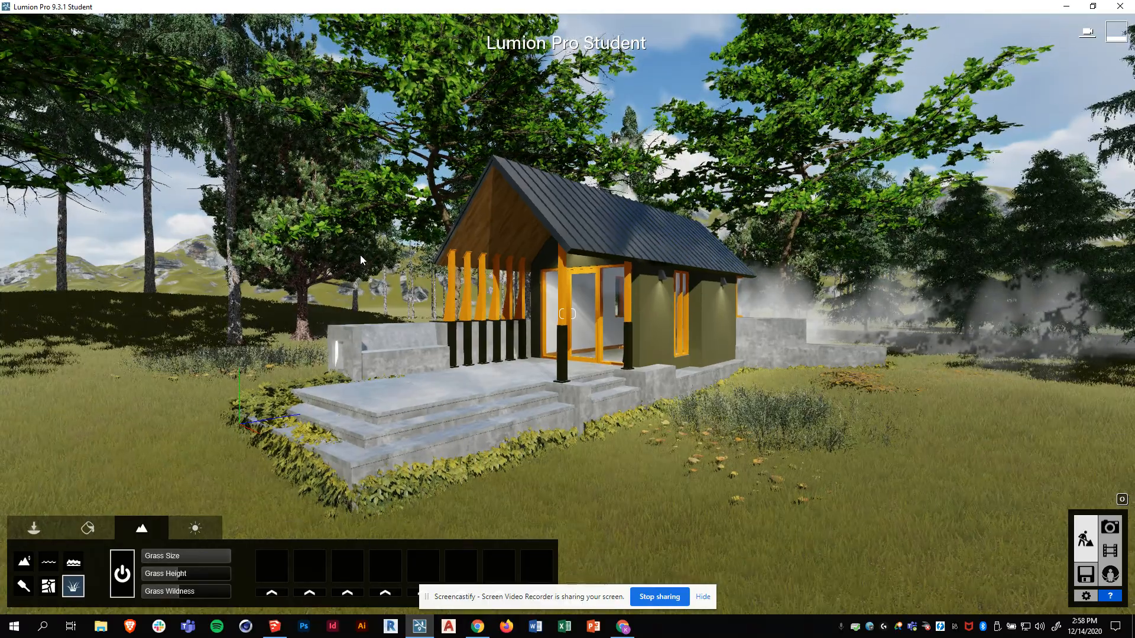
key("w")
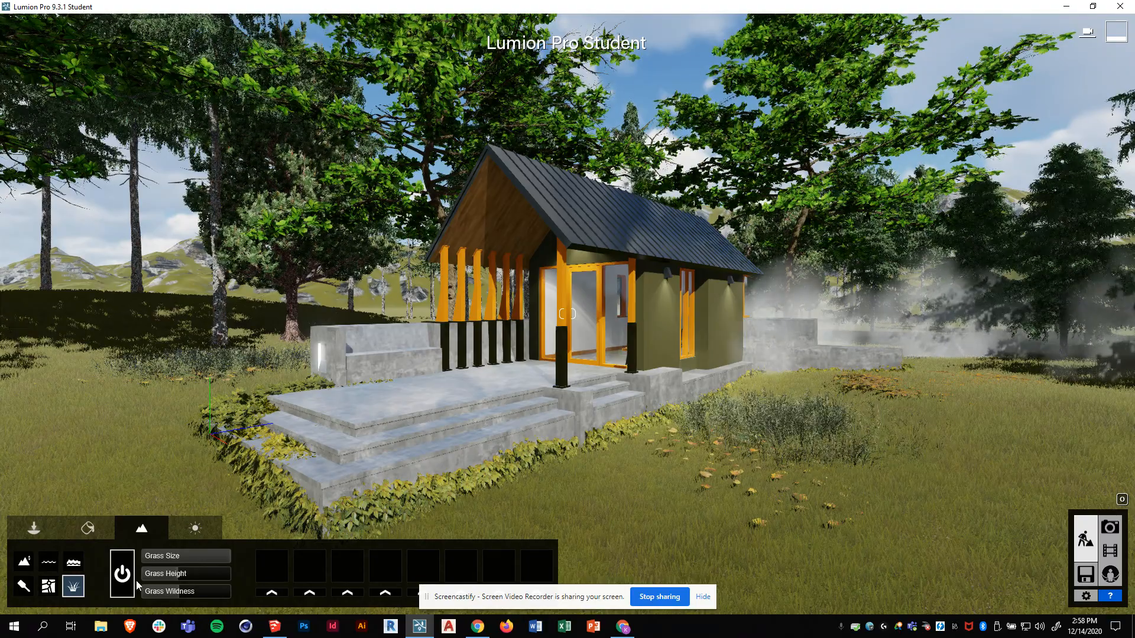
left_click(34, 527)
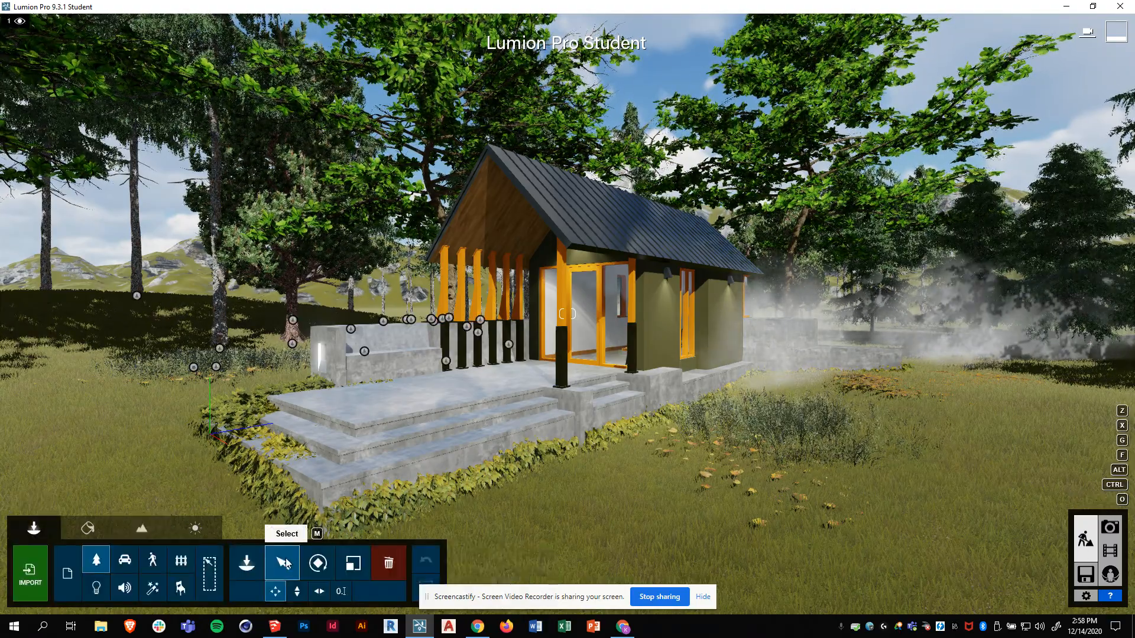
left_click(287, 562)
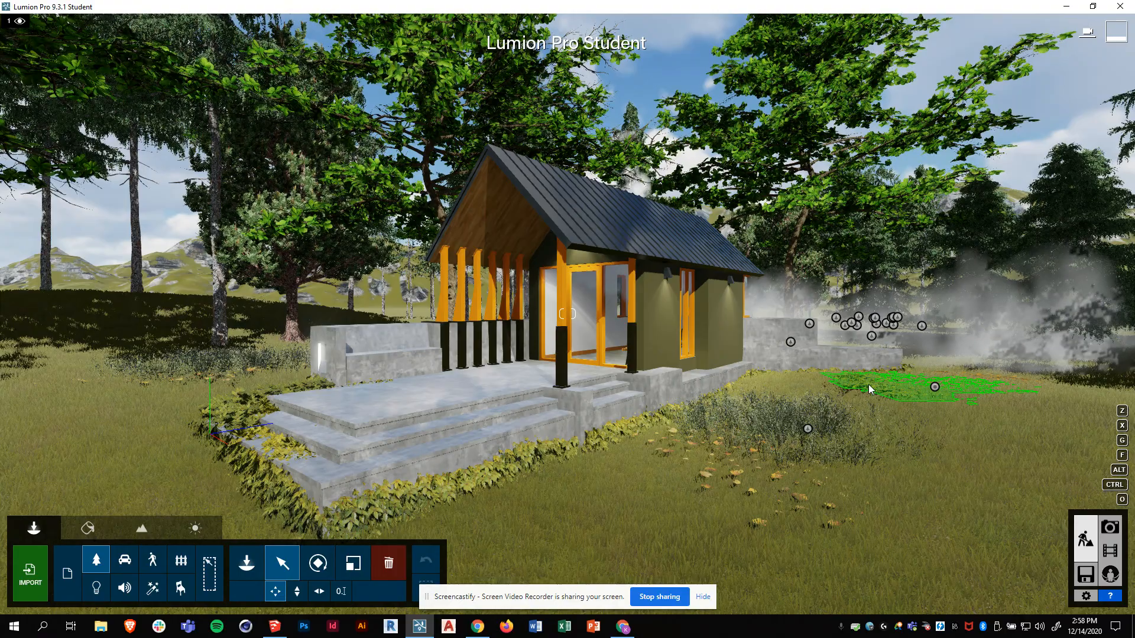
- Delete the Leaves Birch Circle Large 001 patch, grass patch and flower group right of the cabin
left_click(934, 388)
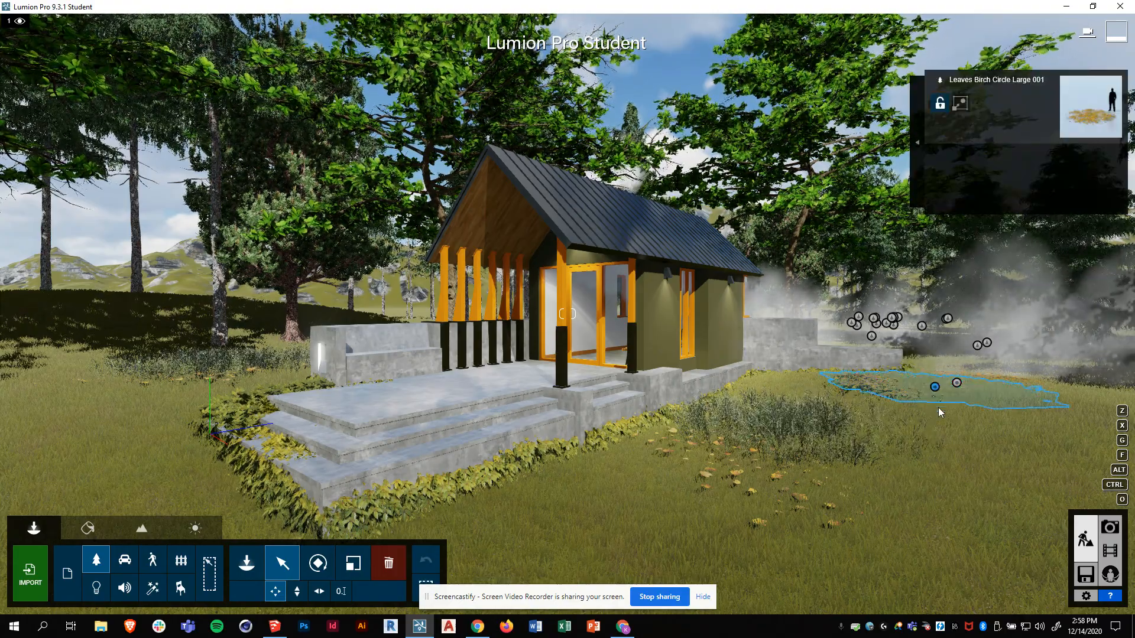
left_click(392, 564)
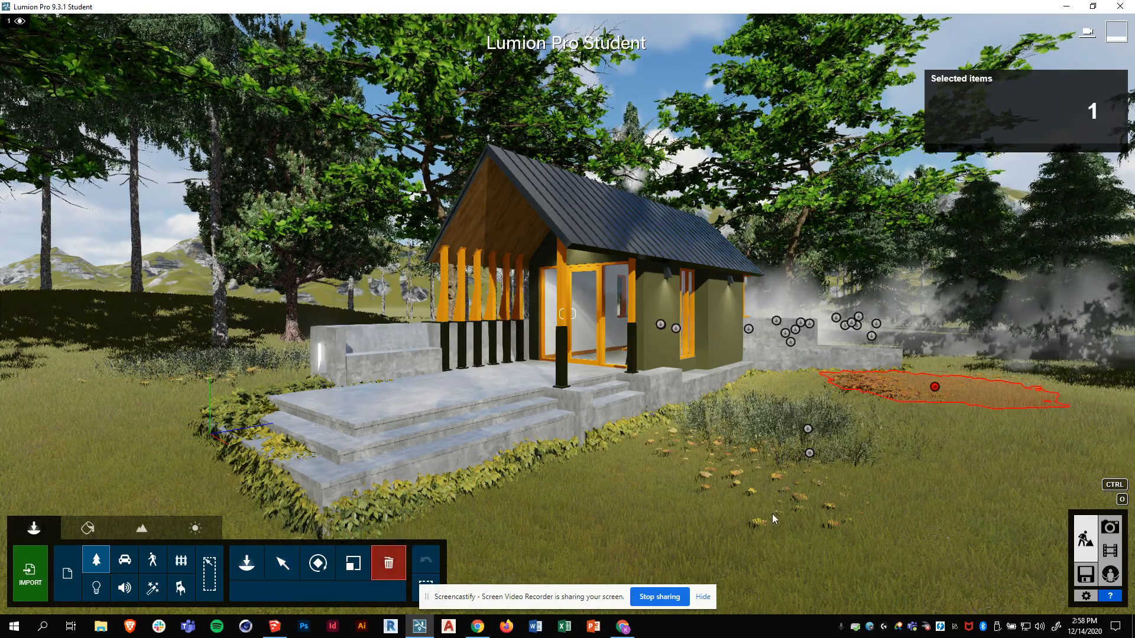
left_click(936, 391)
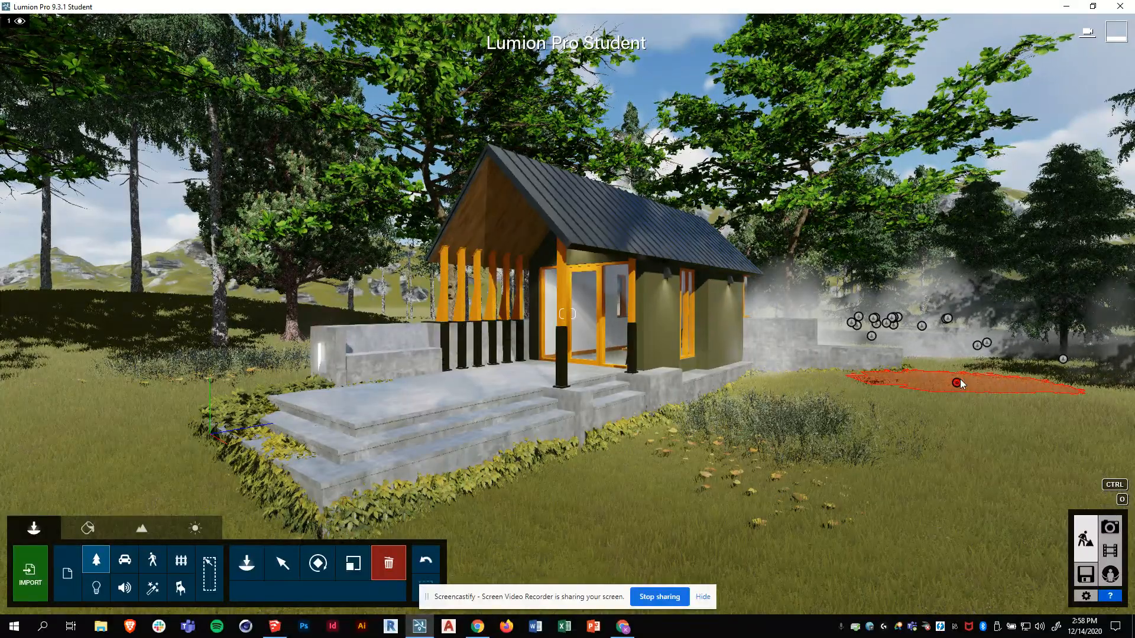
left_click(959, 382)
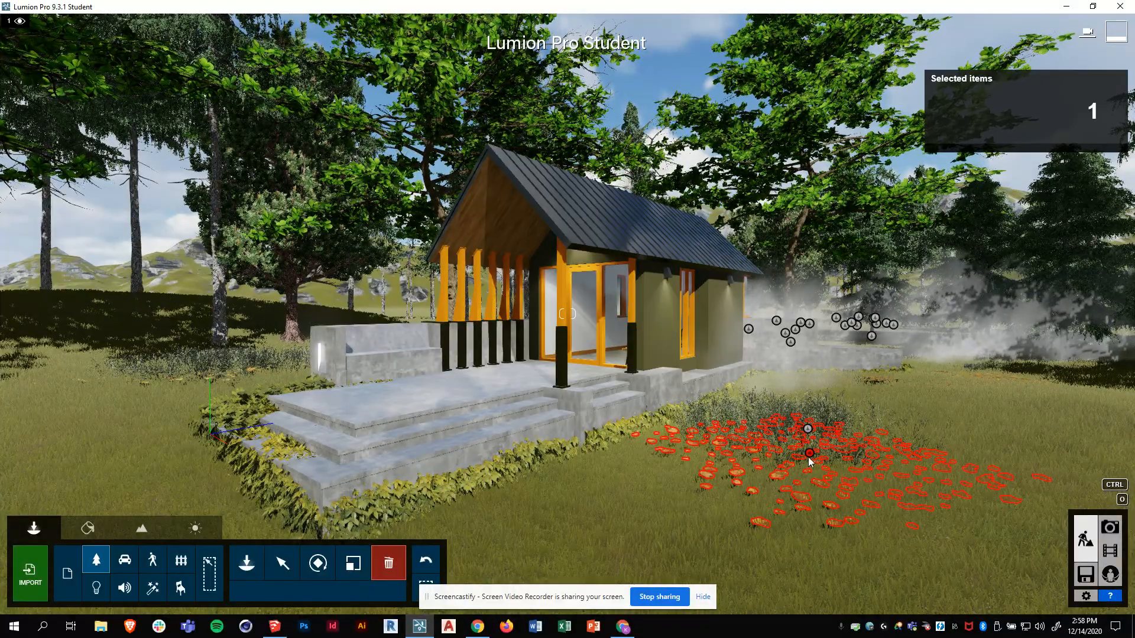
key("Delete")
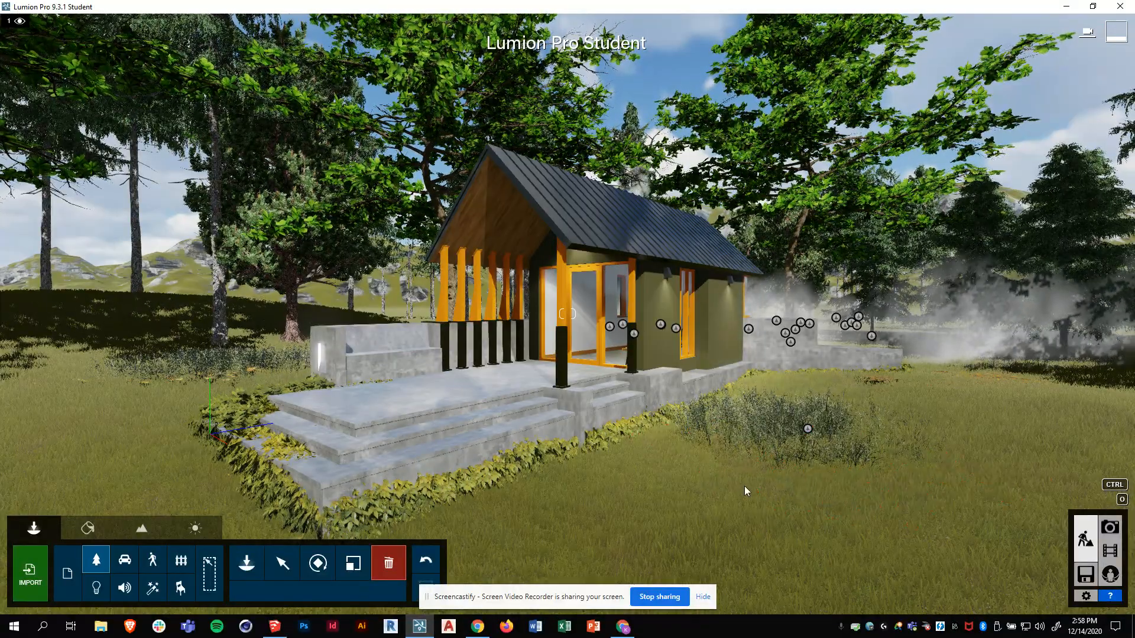
left_click(286, 560)
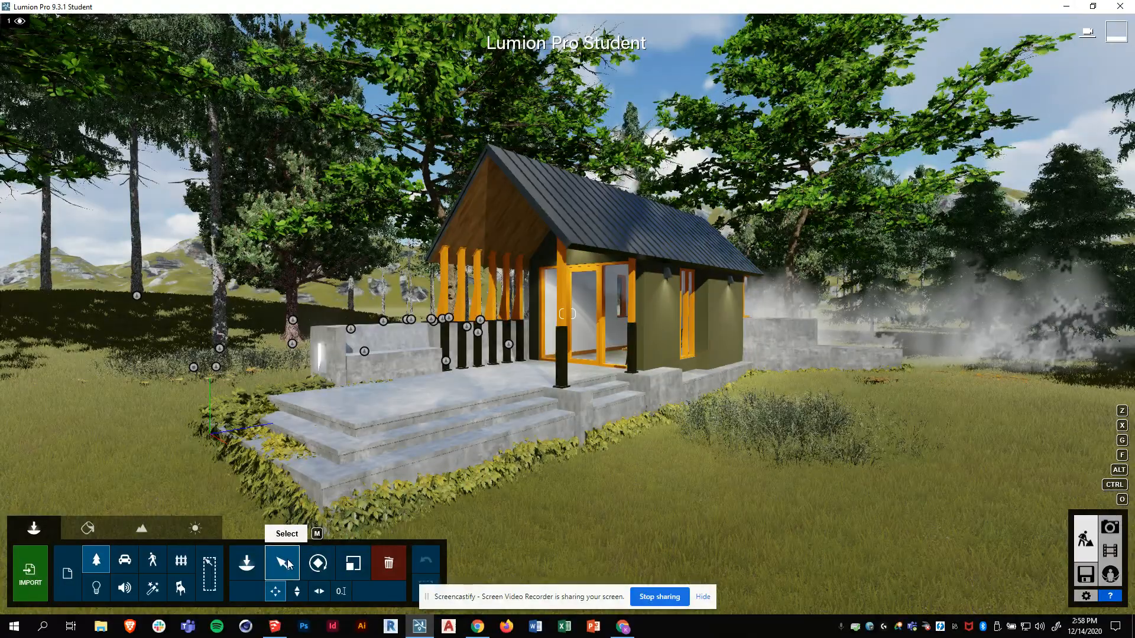
left_click(389, 564)
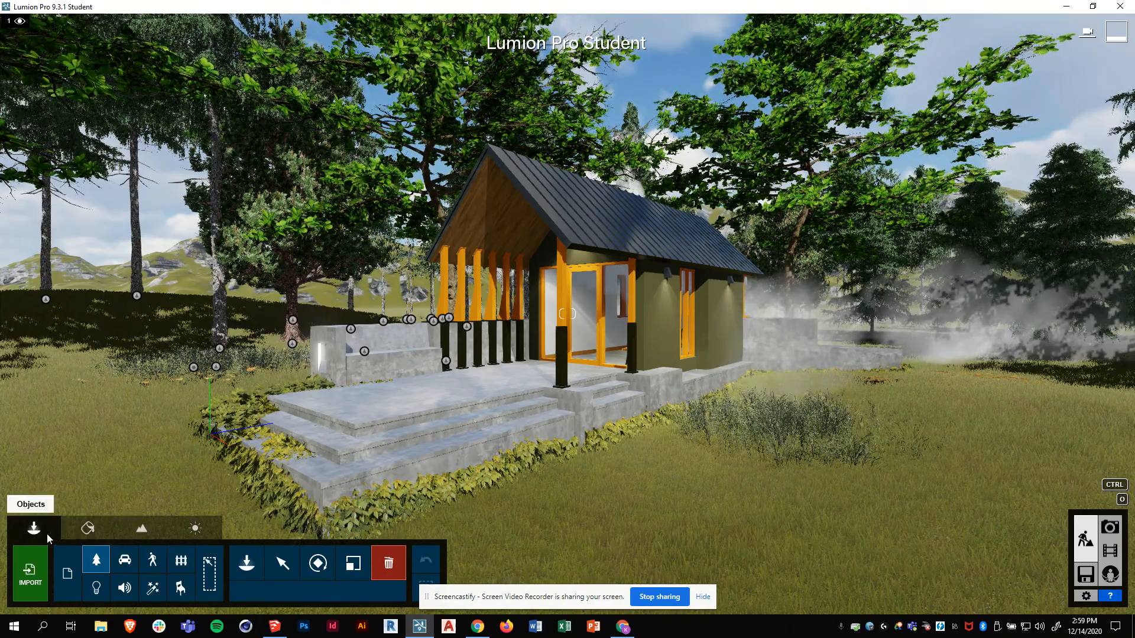
- Place the first OmniLight from Lights and Utilities on the porch steps and select it
left_click(247, 566)
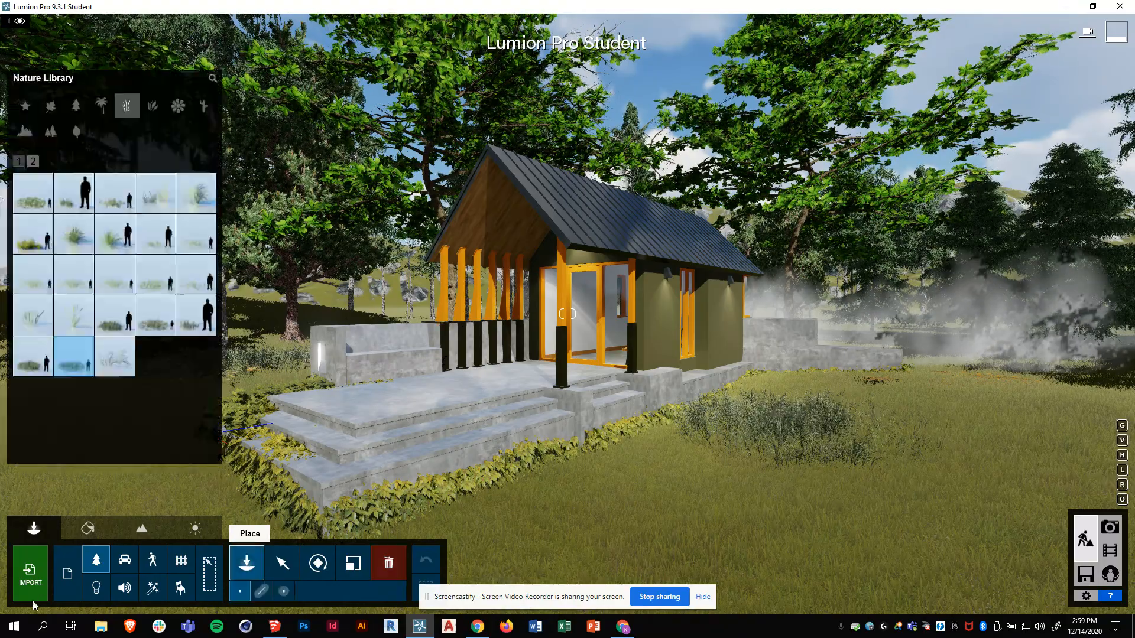
left_click(96, 589)
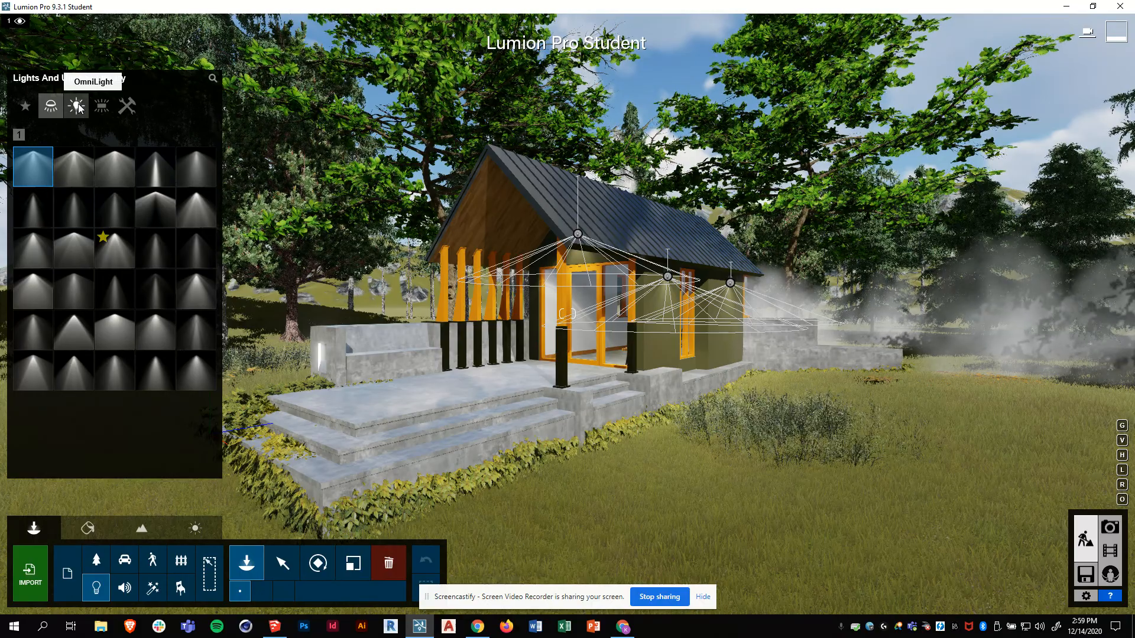
left_click(78, 109)
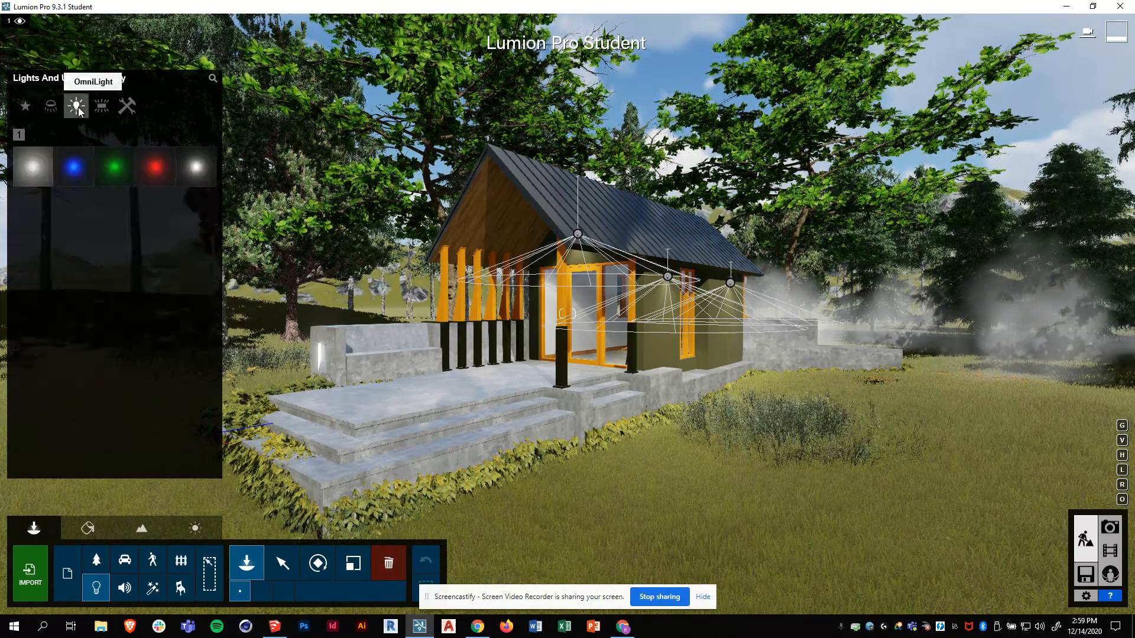
left_click(33, 170)
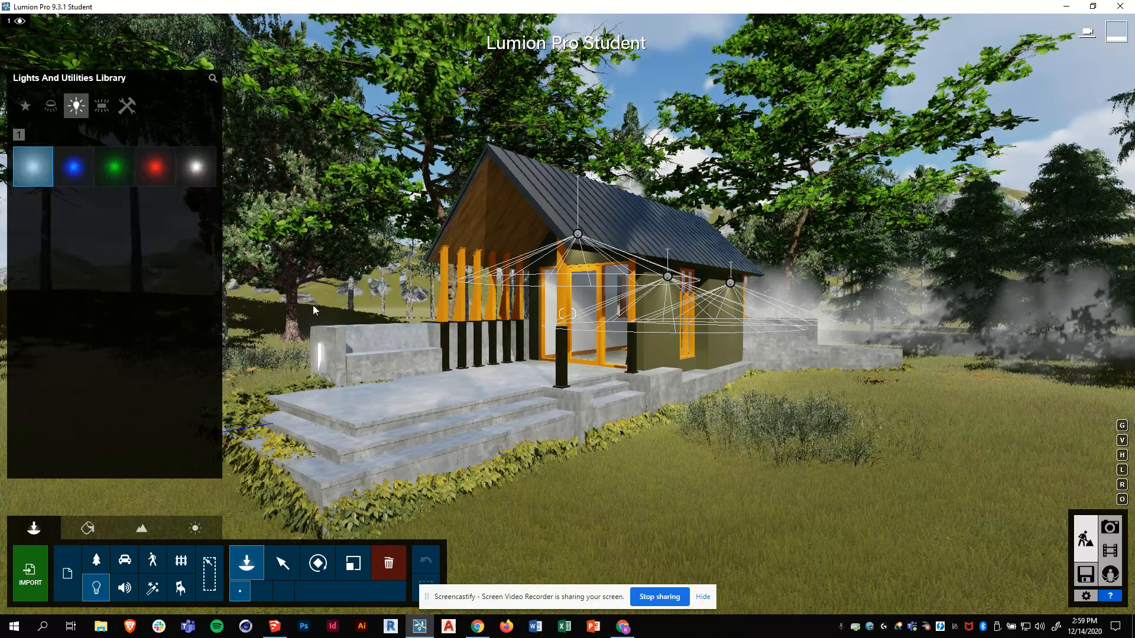
left_click(389, 400)
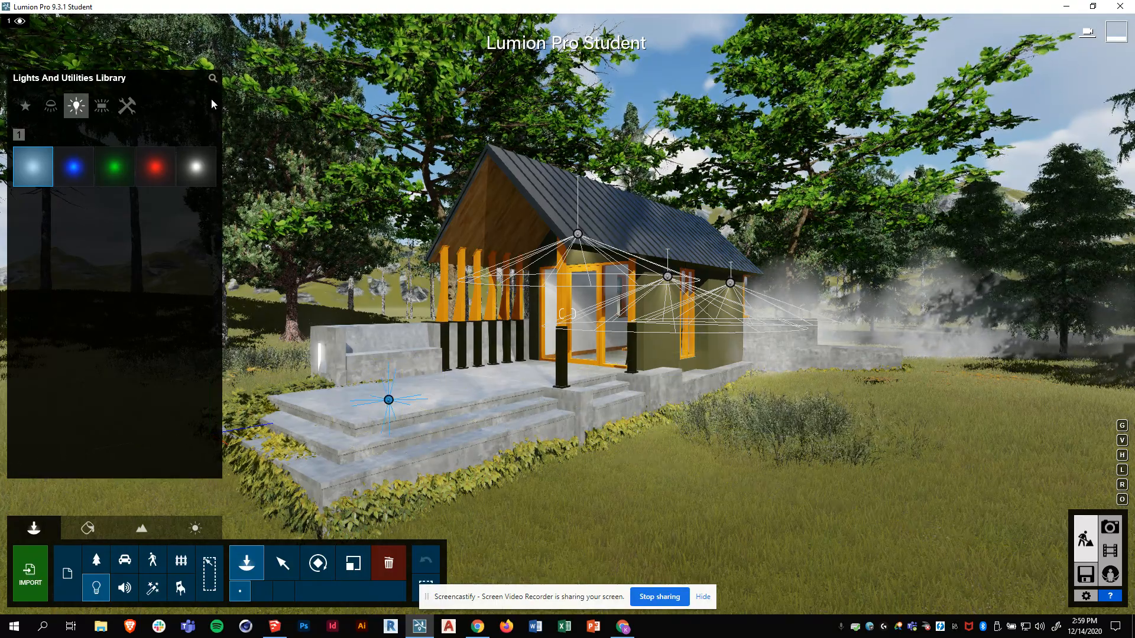
left_click(281, 567)
left_click(388, 401)
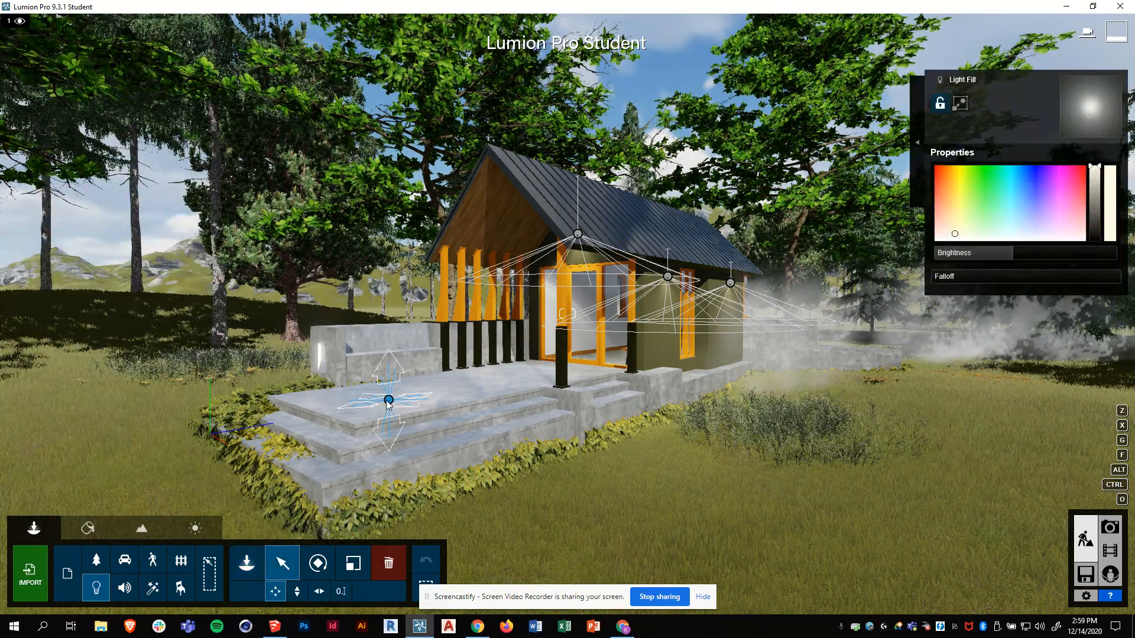
- Slide the omni light right, raise then lower it, and set it on the porch floor
left_click_drag(388, 401, 467, 386)
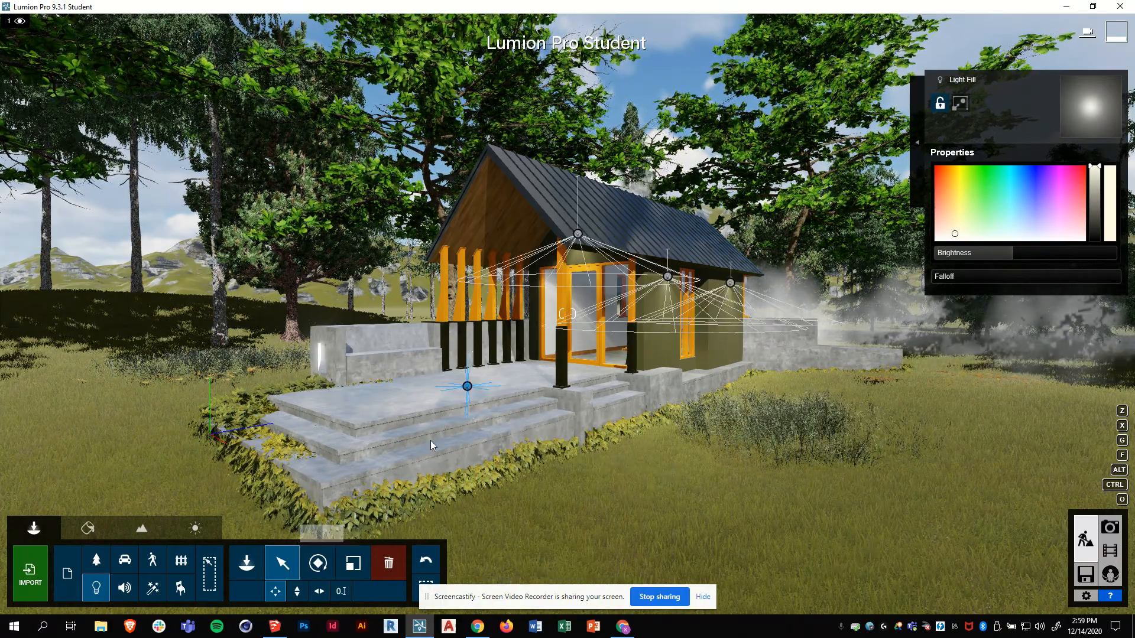
left_click(297, 596)
left_click_drag(468, 386, 473, 359)
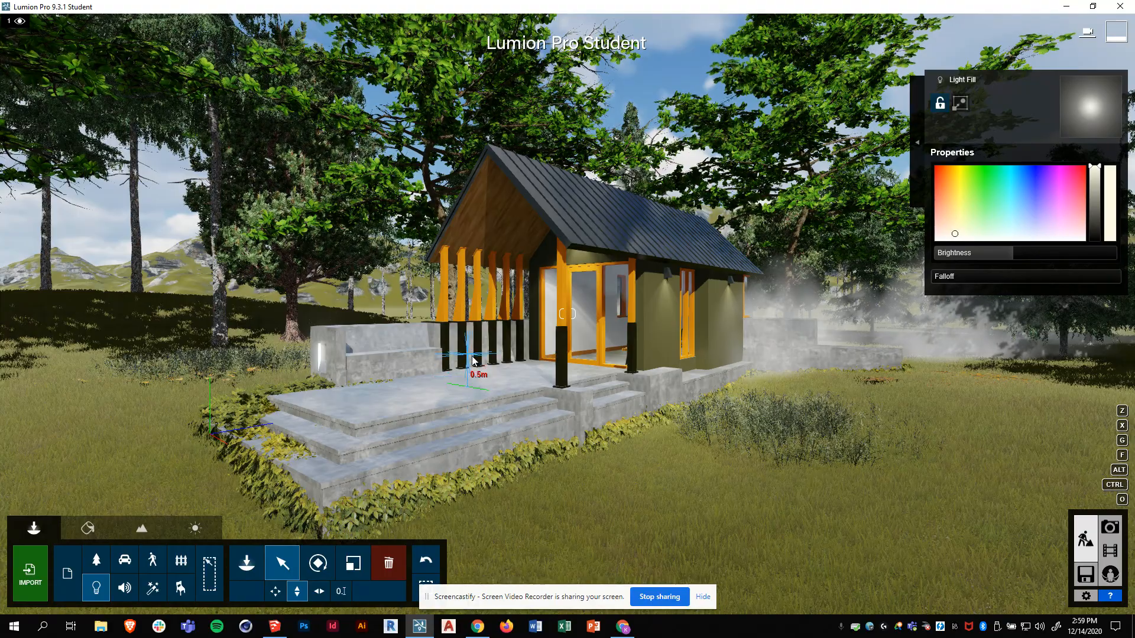
left_click_drag(472, 311, 473, 320)
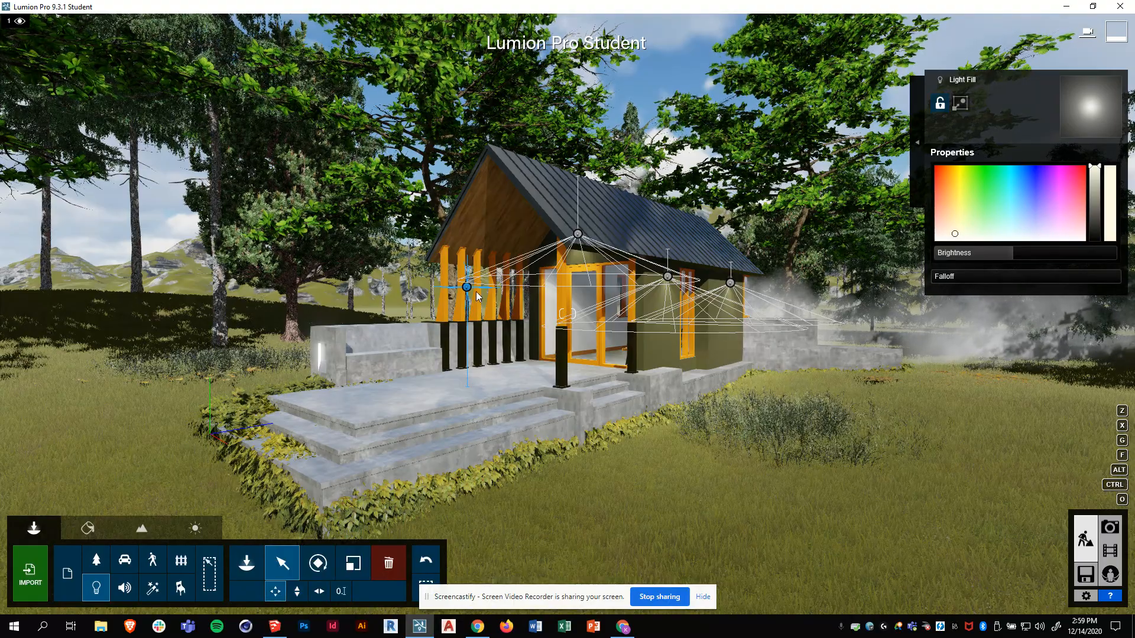
left_click_drag(467, 289, 438, 388)
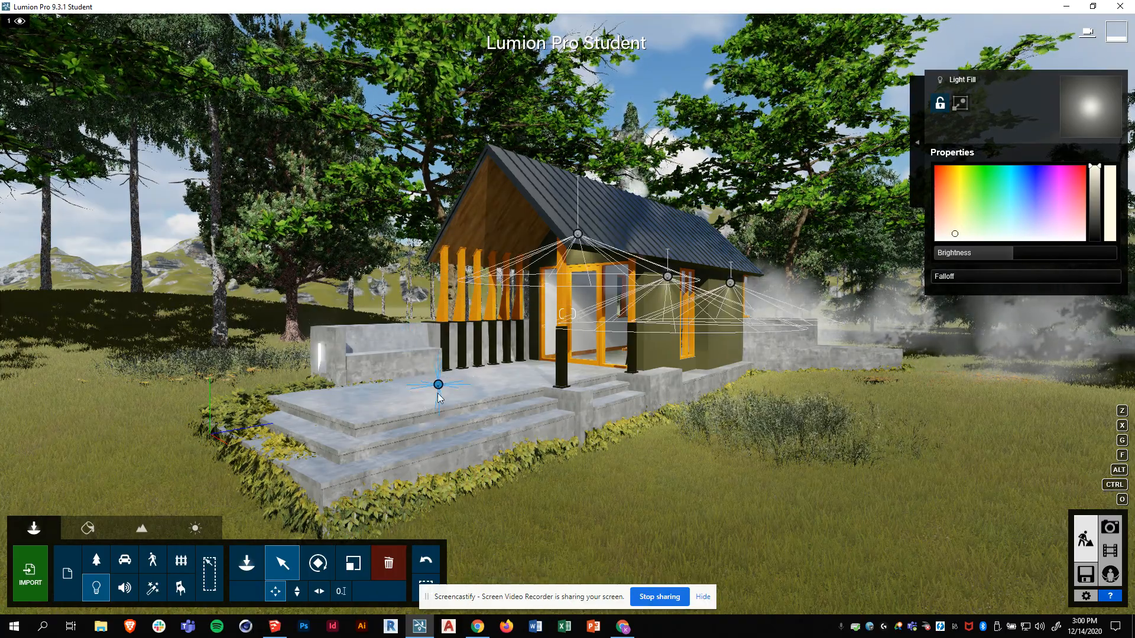
mouse_move(439, 385)
left_mouse_down()
mouse_move(505, 380)
mouse_move(485, 398)
mouse_move(496, 426)
mouse_move(526, 470)
mouse_move(570, 493)
mouse_move(679, 501)
mouse_move(662, 427)
mouse_move(494, 384)
mouse_move(455, 395)
left_mouse_up()
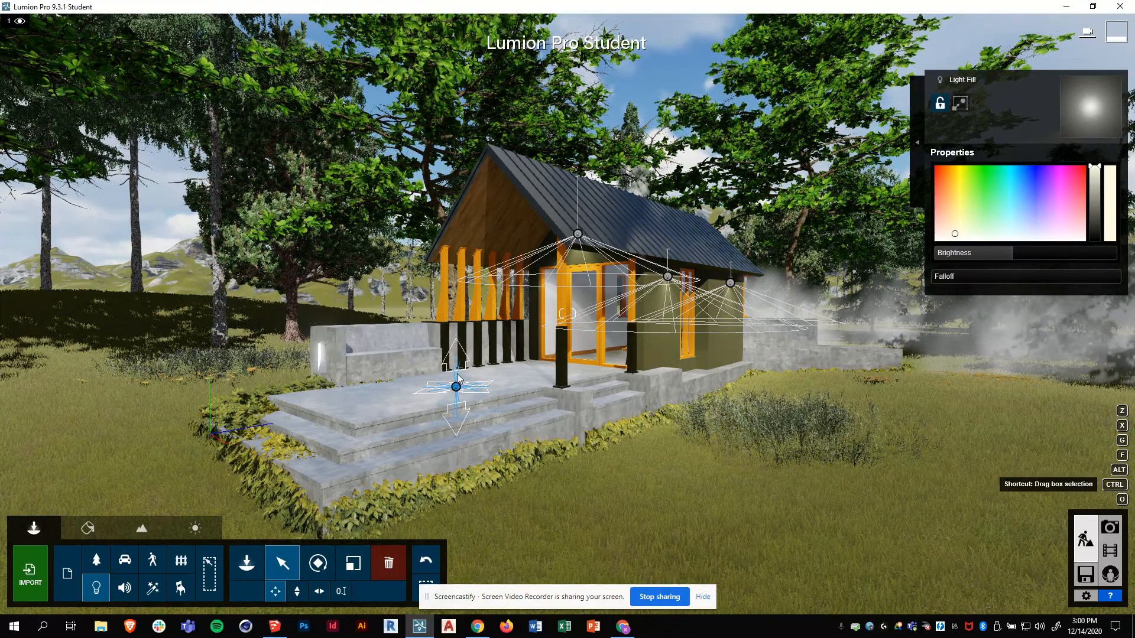
- Select the fill light, slide it right along the porch and raise it up the column
left_click(456, 389, "ctrl")
left_click(455, 391, "ctrl")
left_click(455, 388)
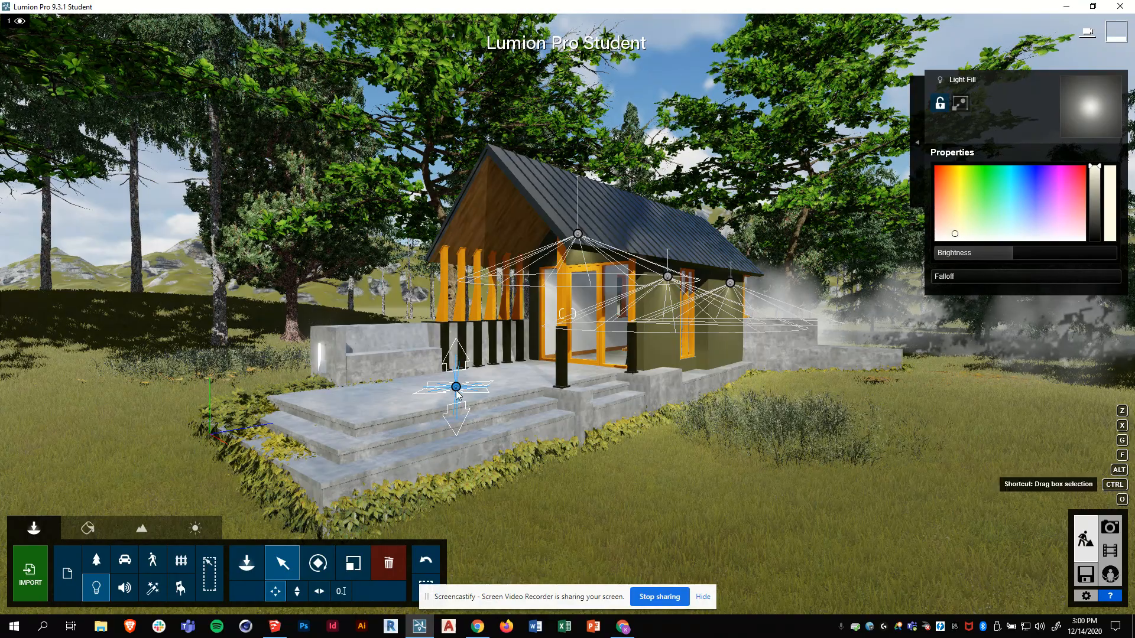
left_click_drag(458, 390, 504, 379)
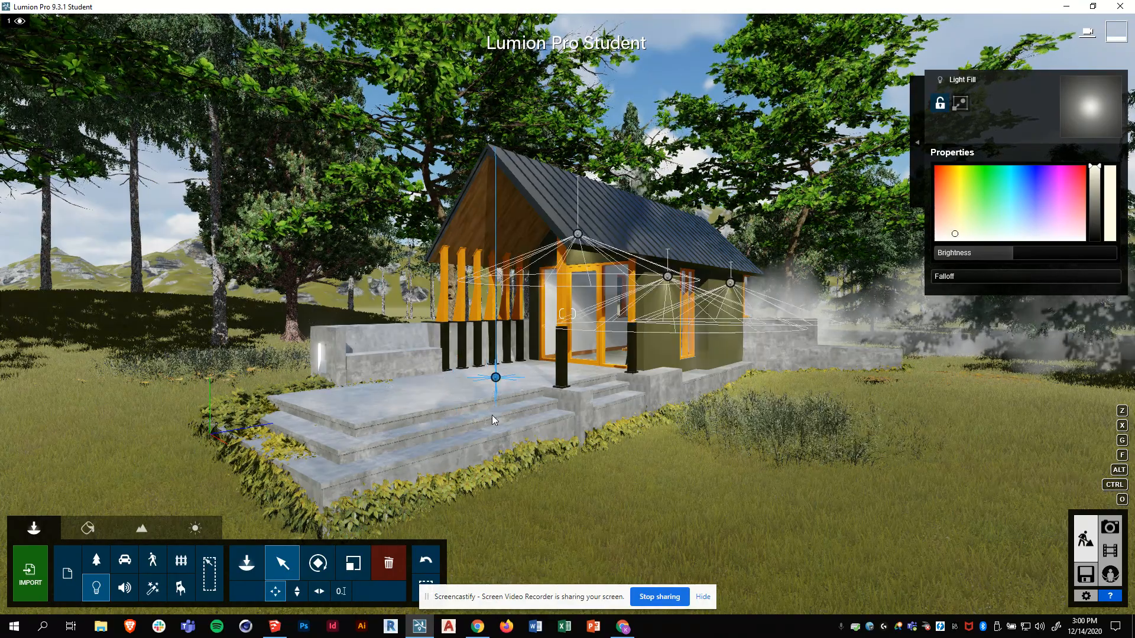
left_click(296, 591)
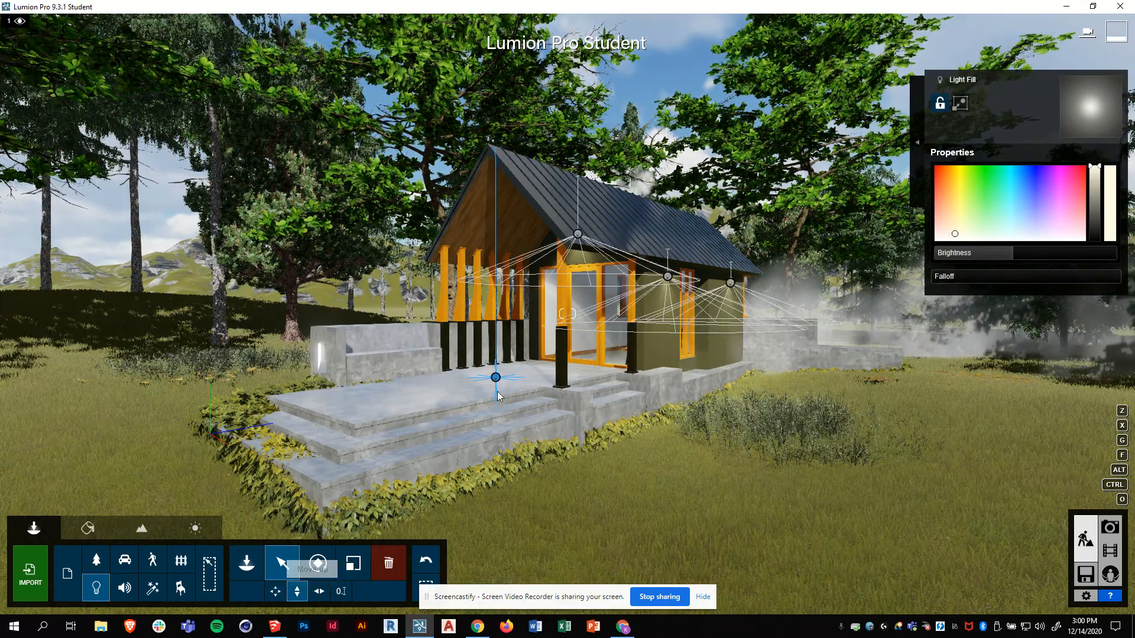
left_click_drag(496, 378, 502, 309)
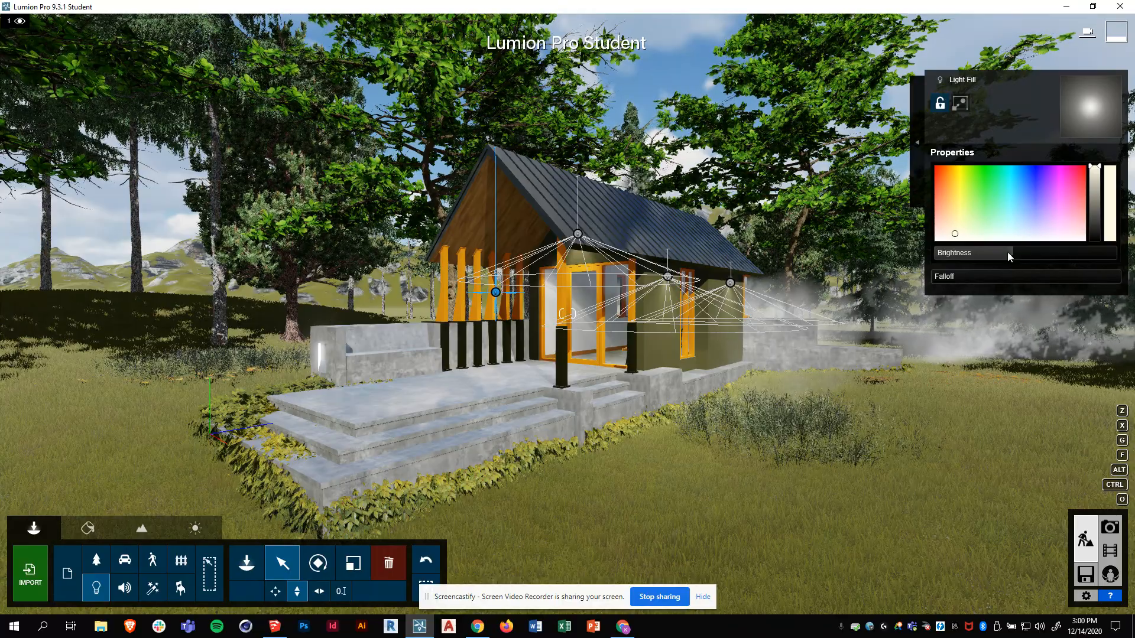
- Increase the fill light's brightness and shift it beside the entrance
left_click_drag(1008, 252, 1063, 242)
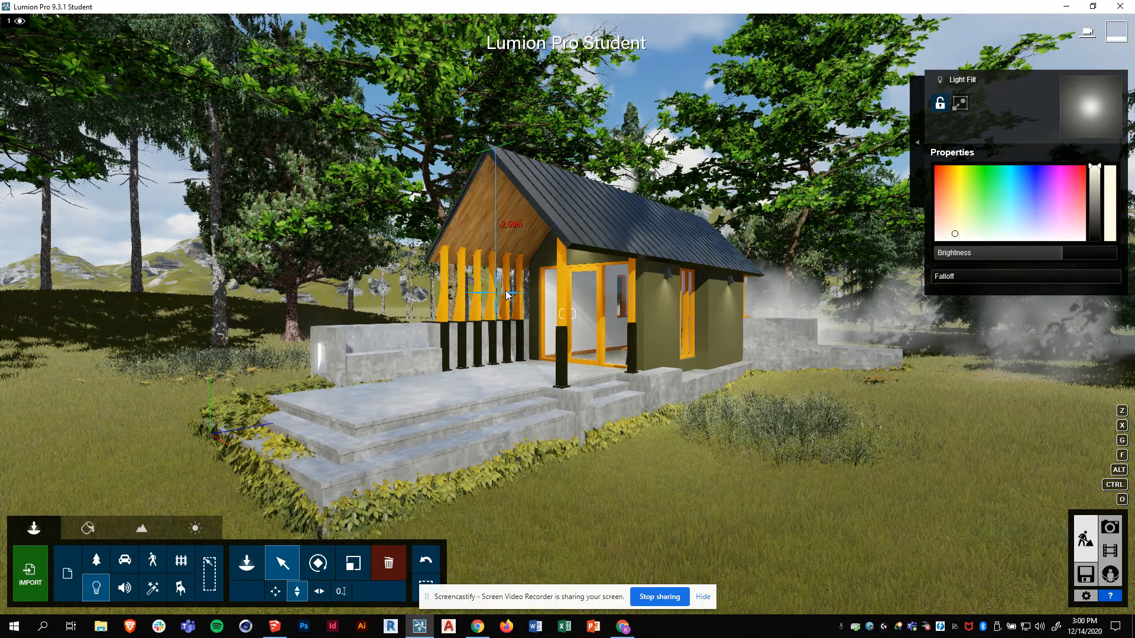
left_click(275, 591)
left_click_drag(495, 297, 537, 312)
left_click(297, 591)
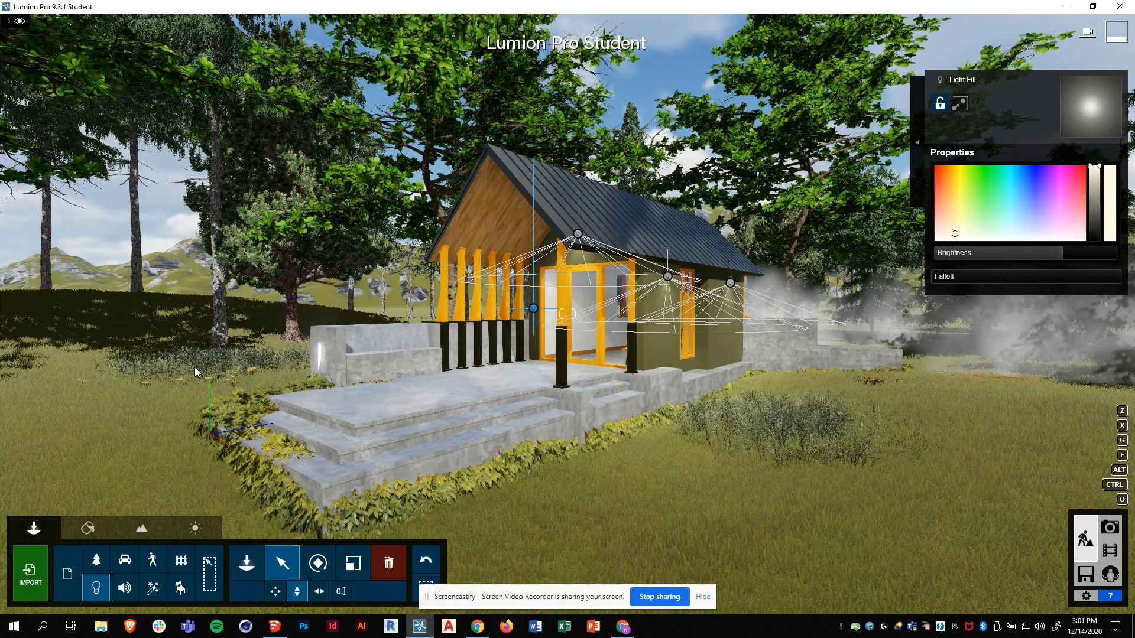
- Switch to Photo mode and bring up the Render Photos options for the cabin photo
left_click(1110, 526)
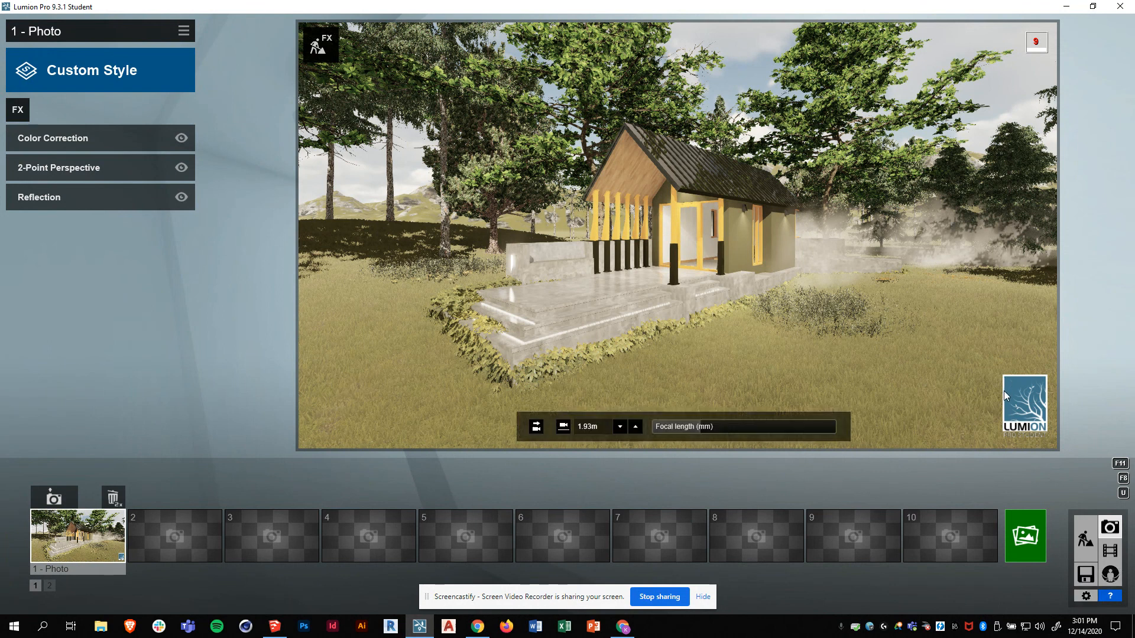
left_click(1029, 532)
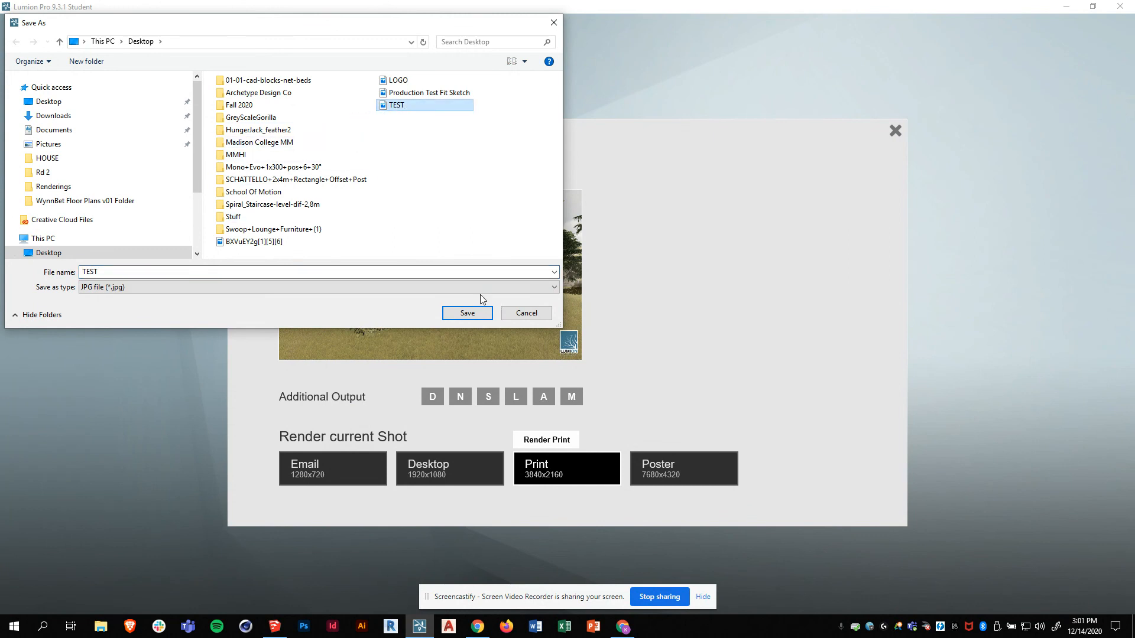
- Save the 3840x2160 render as TEST.jpg on the Desktop, overwriting the existing file
left_click(467, 313)
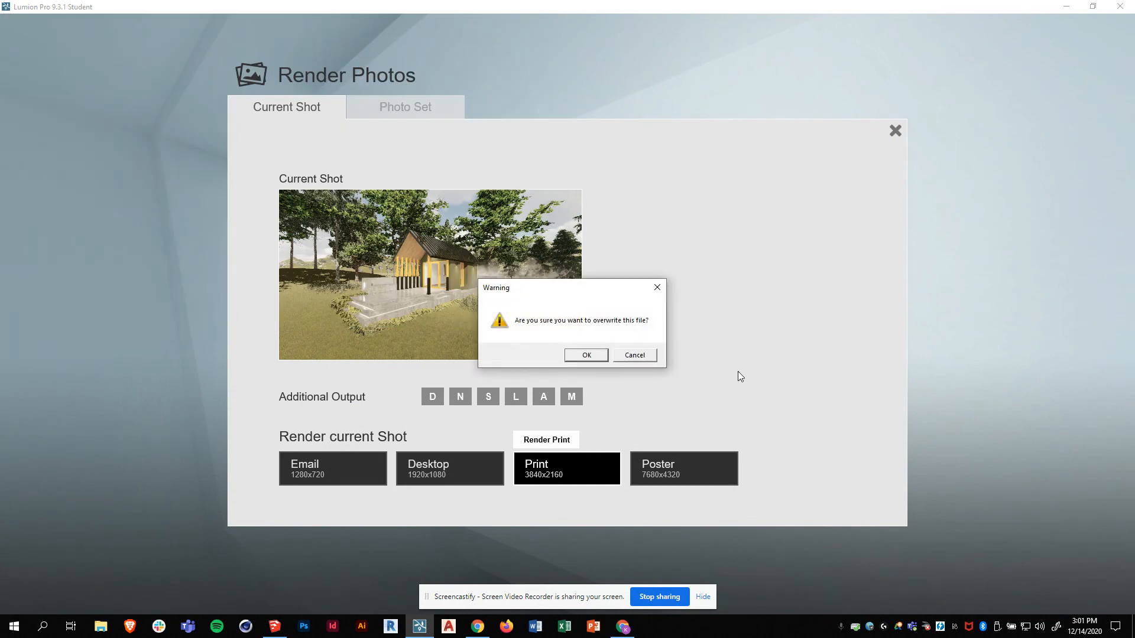
left_click(587, 355)
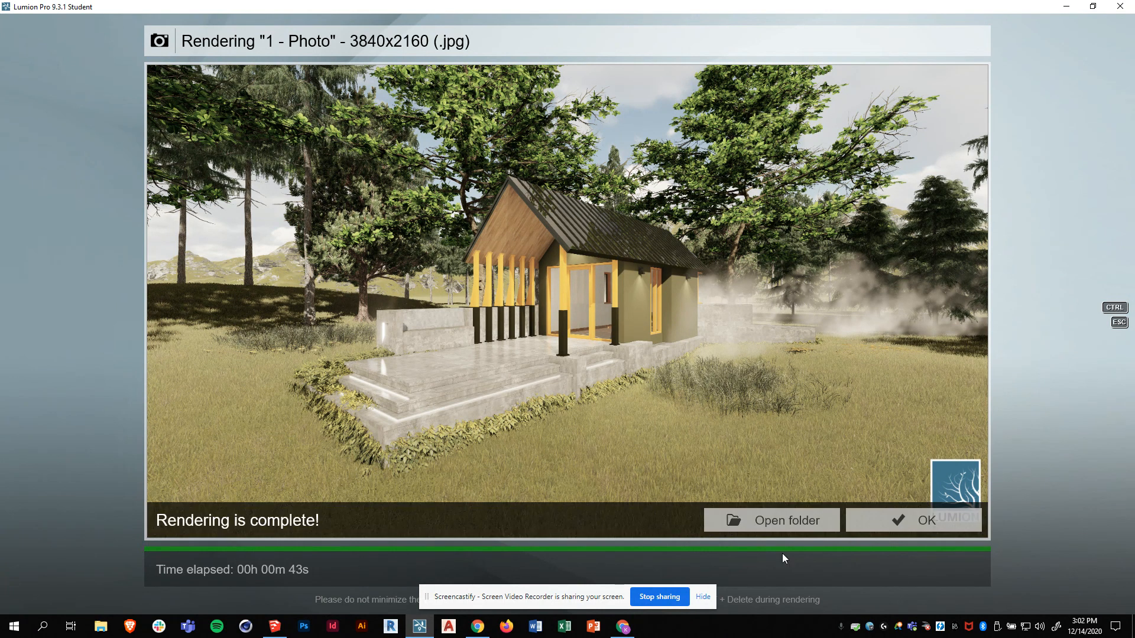
- Open TEST.jpg from its folder in Windows Photos and maximize the viewer
left_click(739, 515)
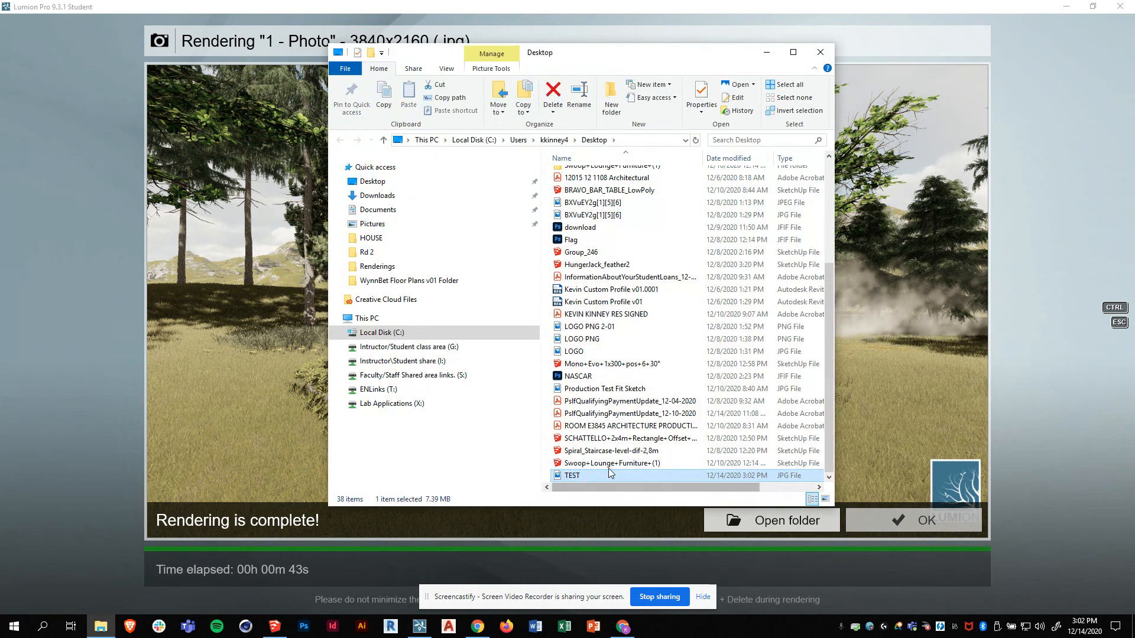
double_click(572, 476)
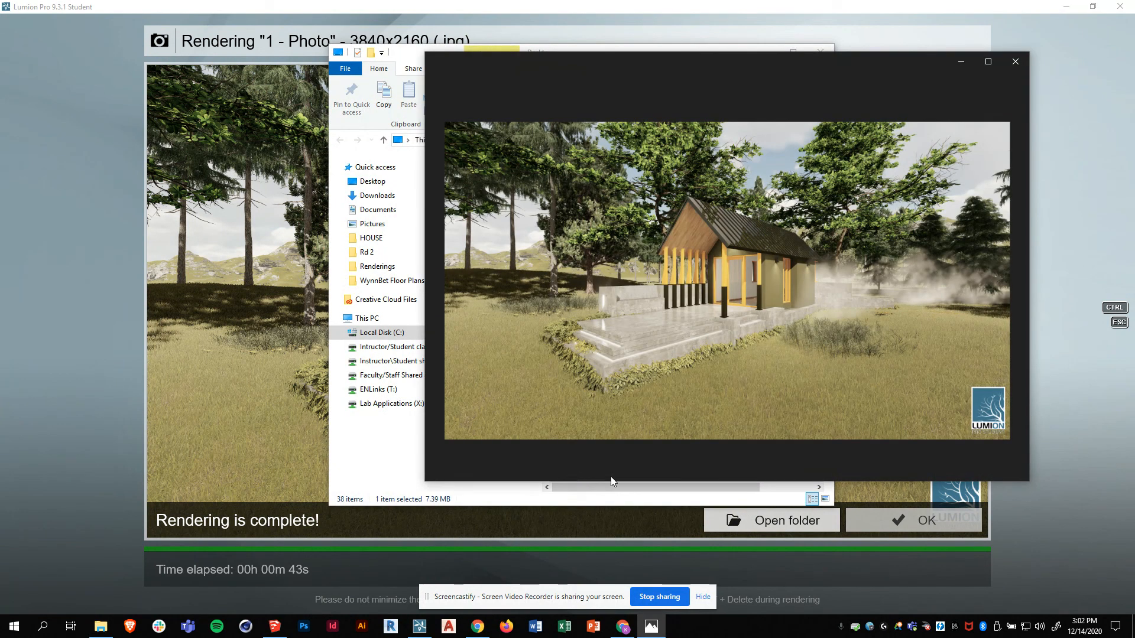
double_click(580, 62)
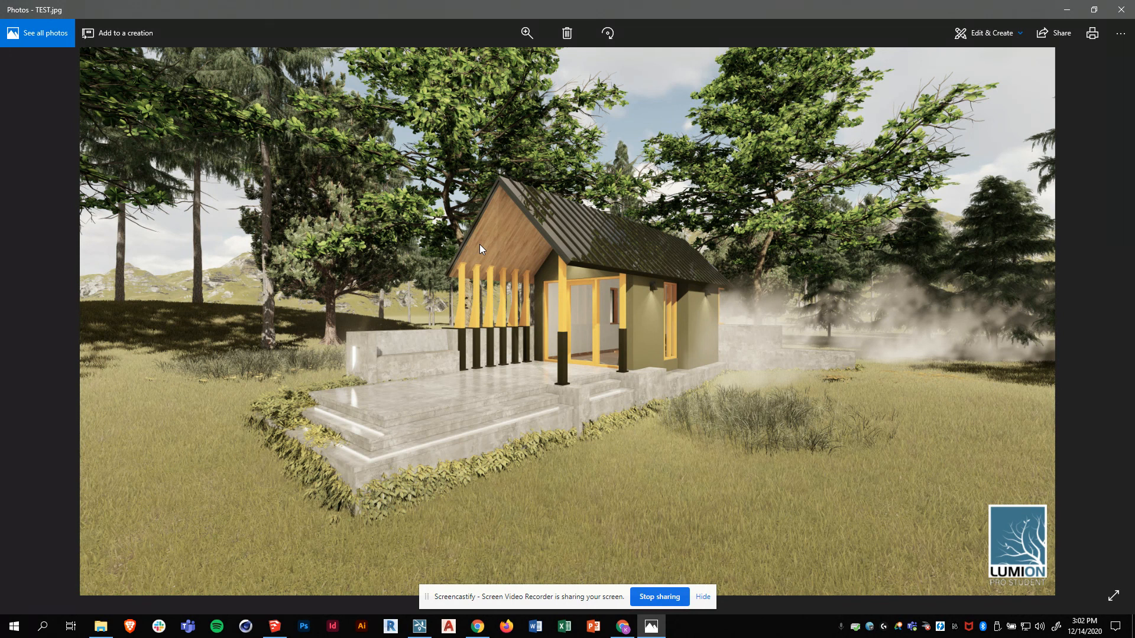
- Dismiss the render-complete message and go back to Build mode, ending on the Objects tab
left_click(419, 626)
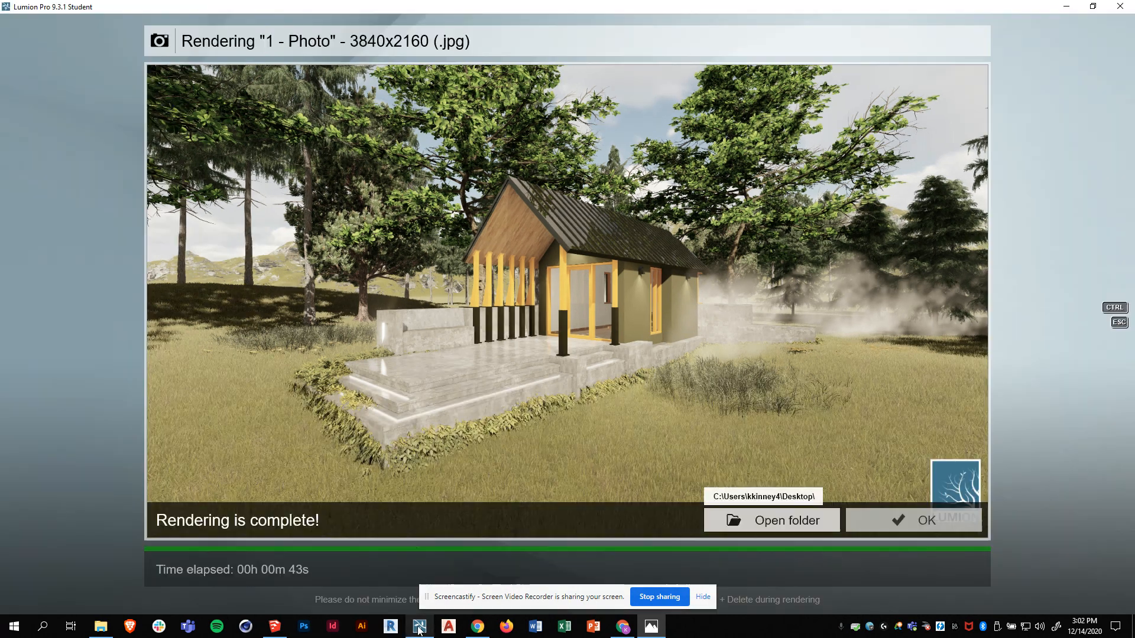
left_click(927, 520)
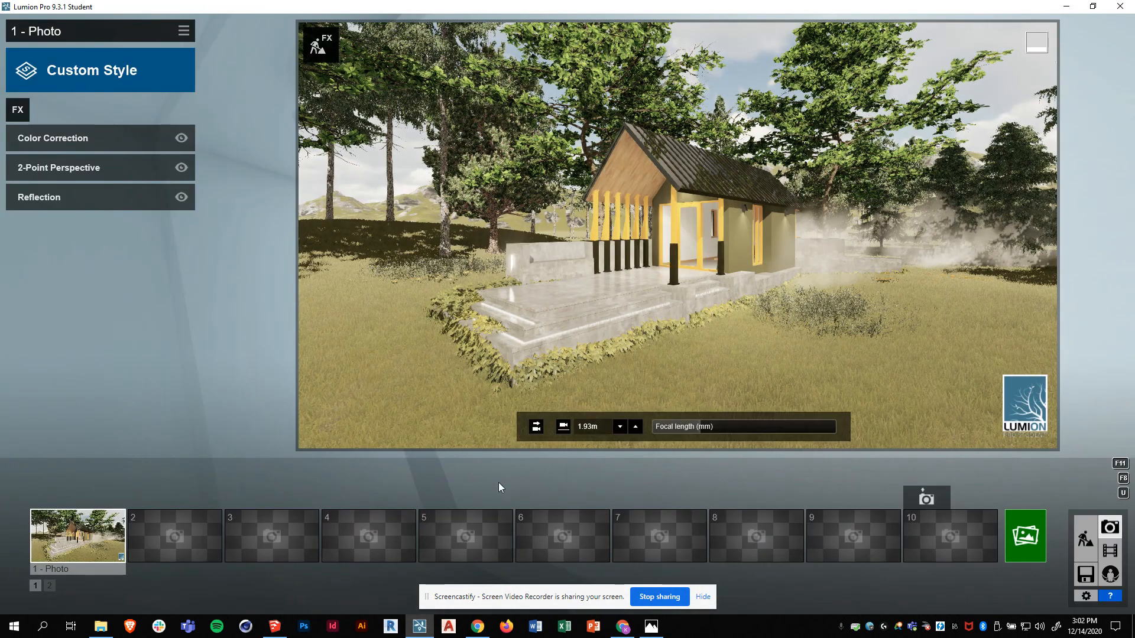
left_click(1084, 540)
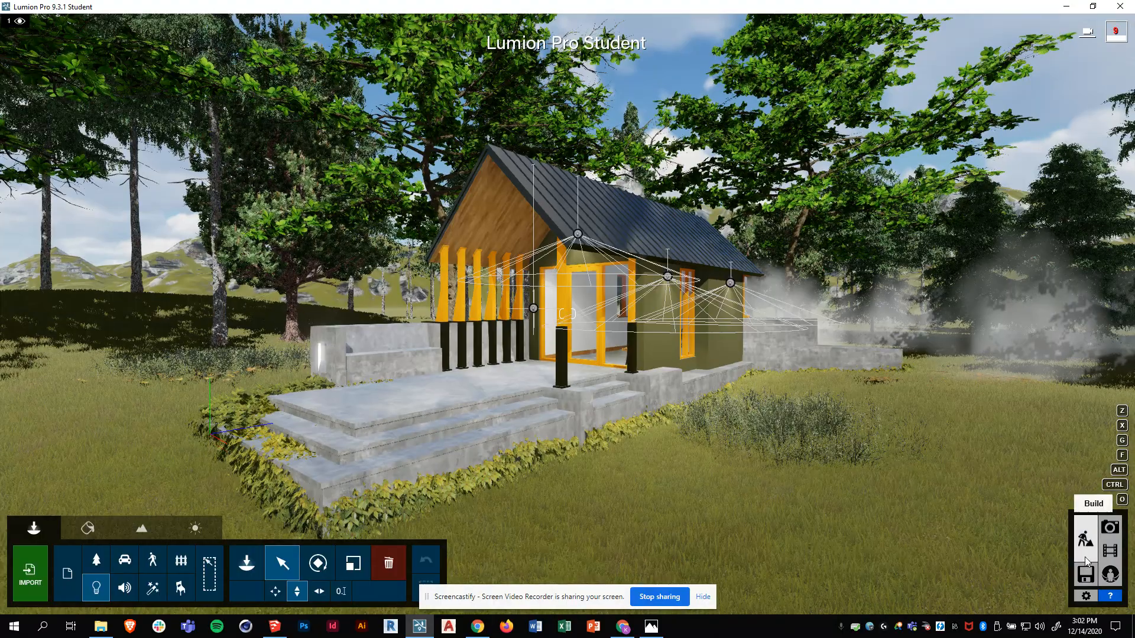
left_click(91, 587)
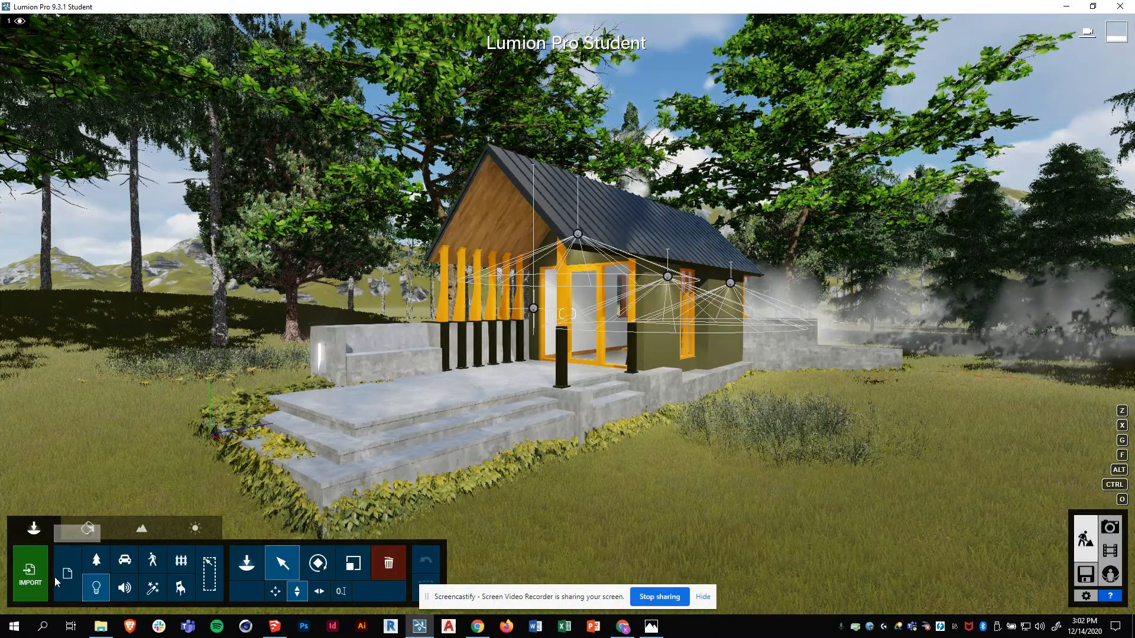
left_click(82, 534)
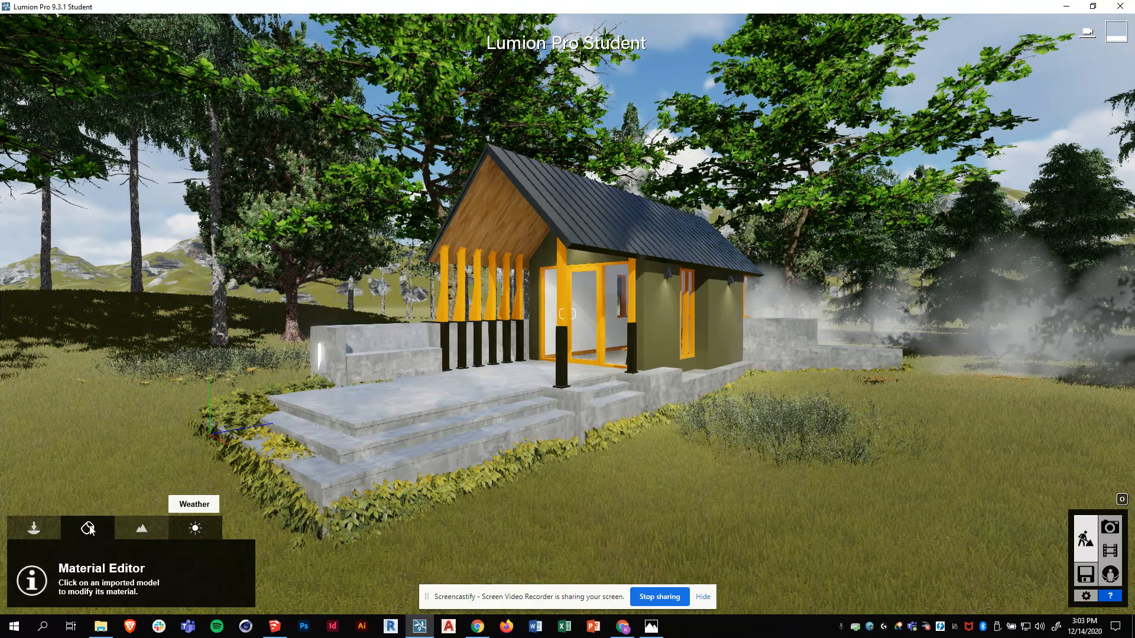
left_click(43, 529)
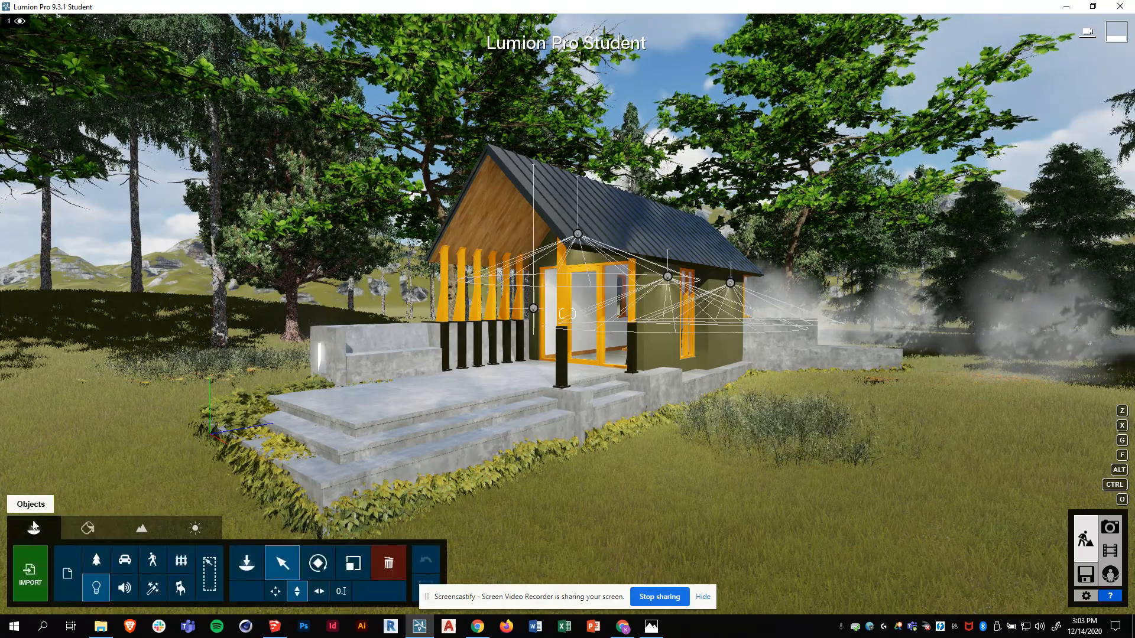